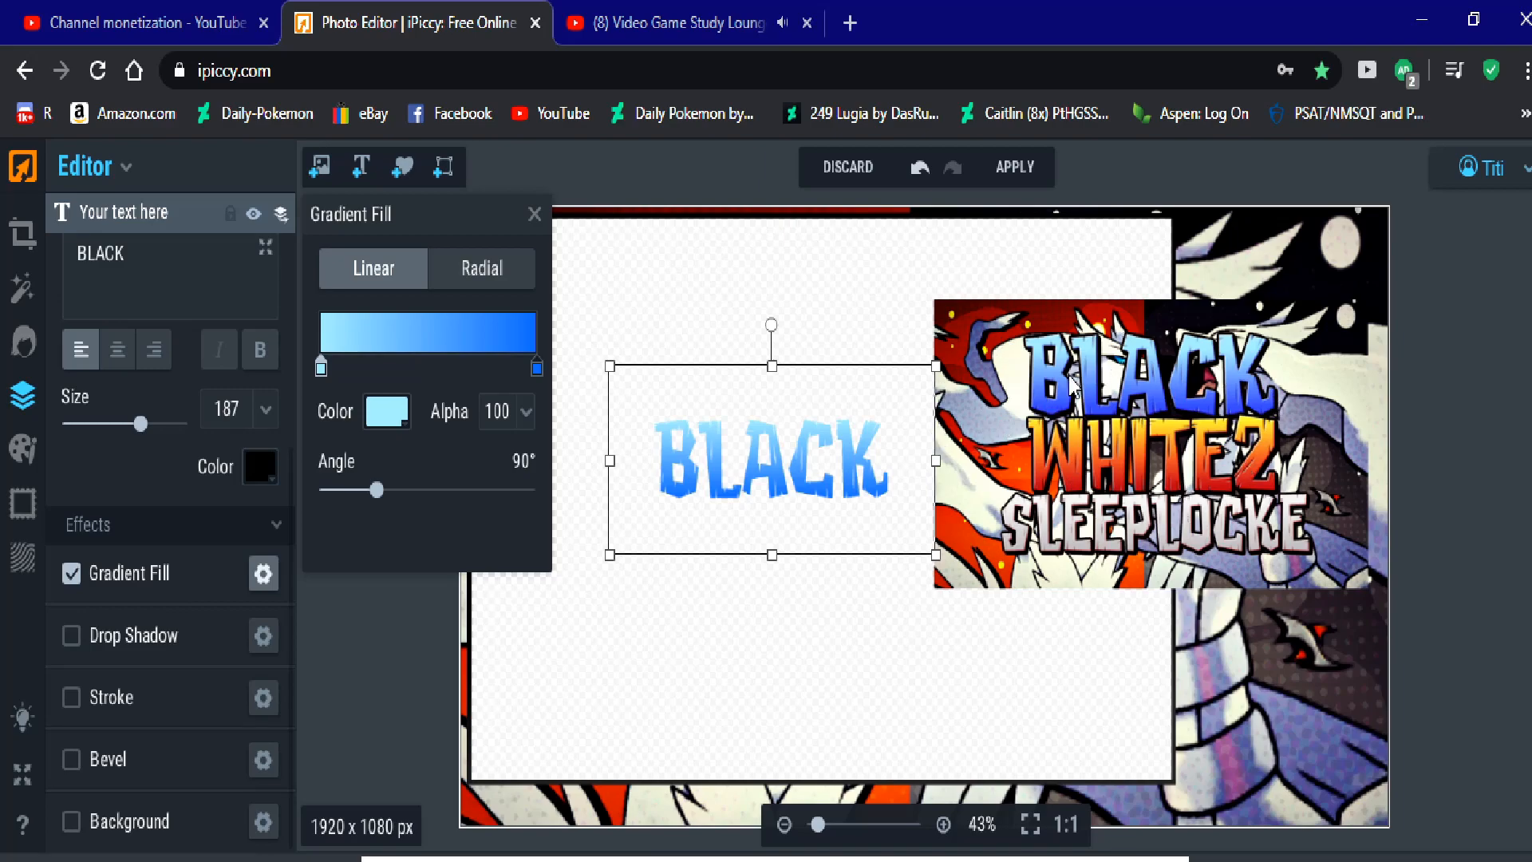
Step: Arrange the reference logo image and the BLACK text side by side on the canvas for comparison
{"action": "left_click_drag", "start_coordinate": [1069, 387], "coordinate": [1013, 448]}
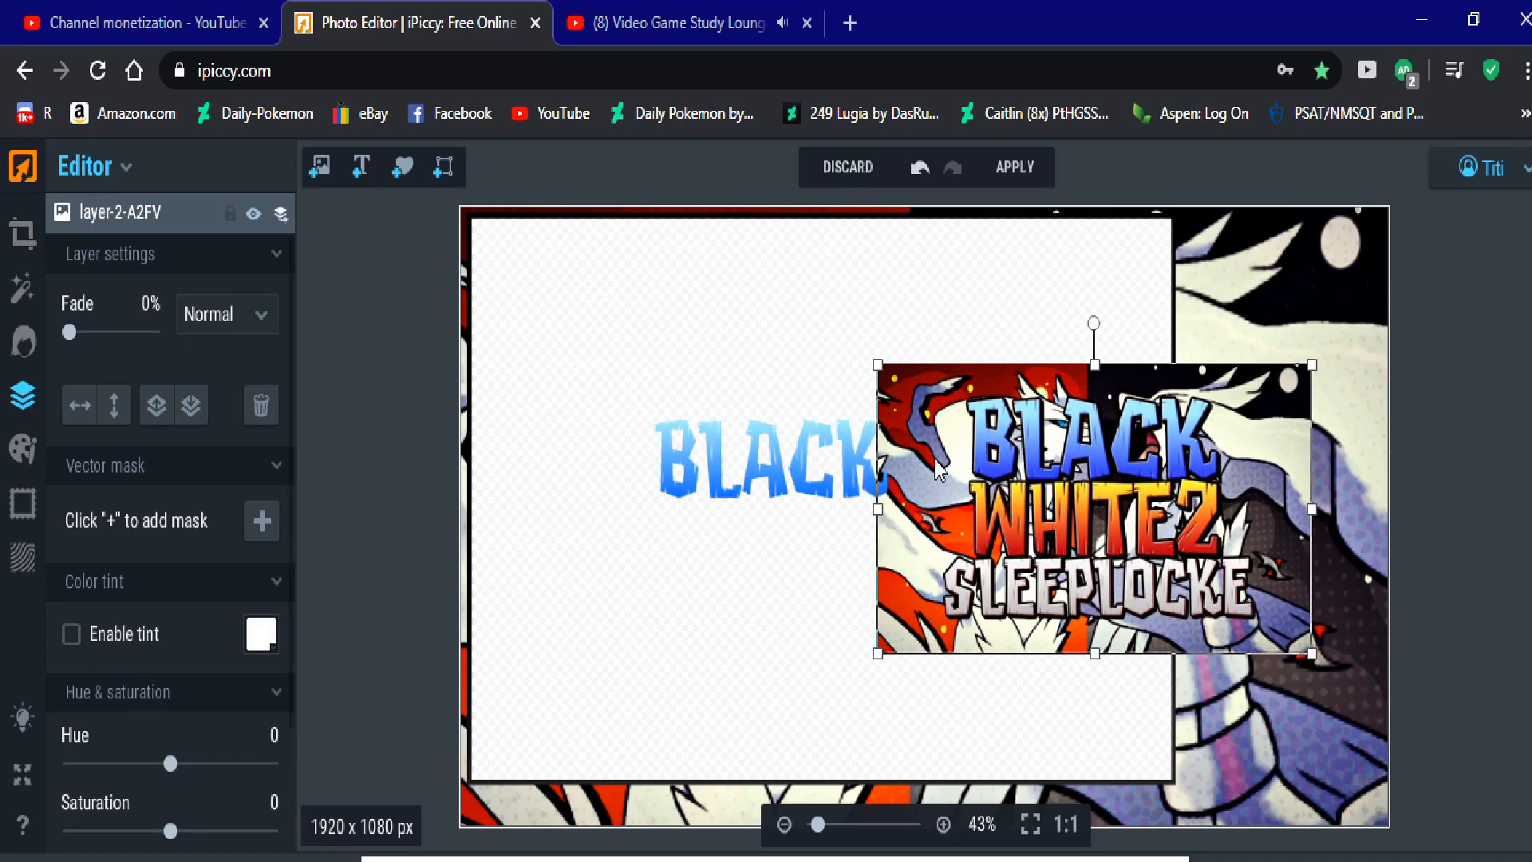
{"action": "left_click", "coordinate": [786, 479]}
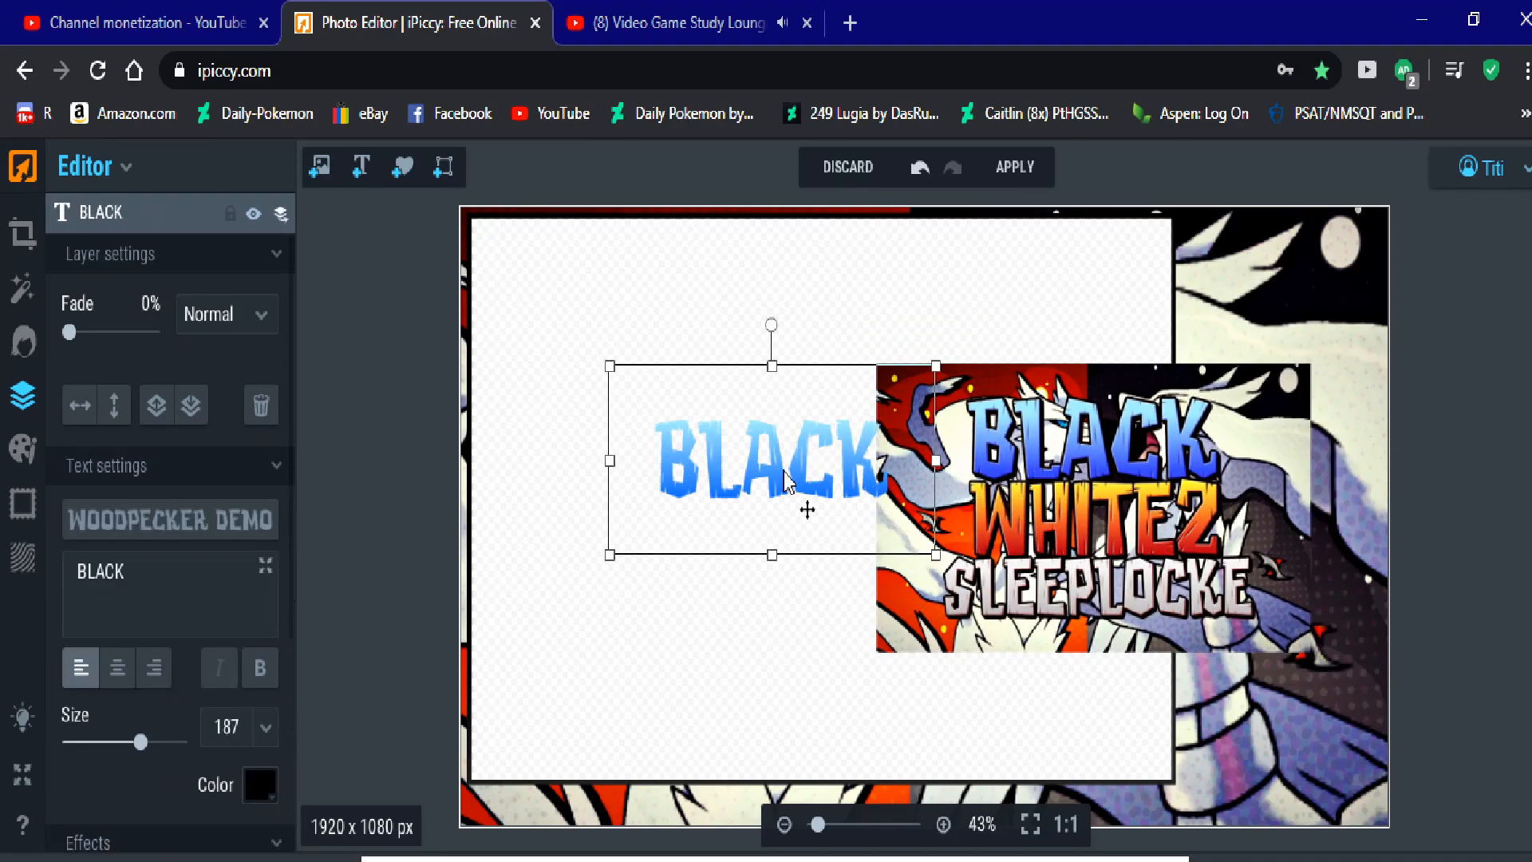
{"action": "left_click_drag", "start_coordinate": [786, 478], "coordinate": [729, 496]}
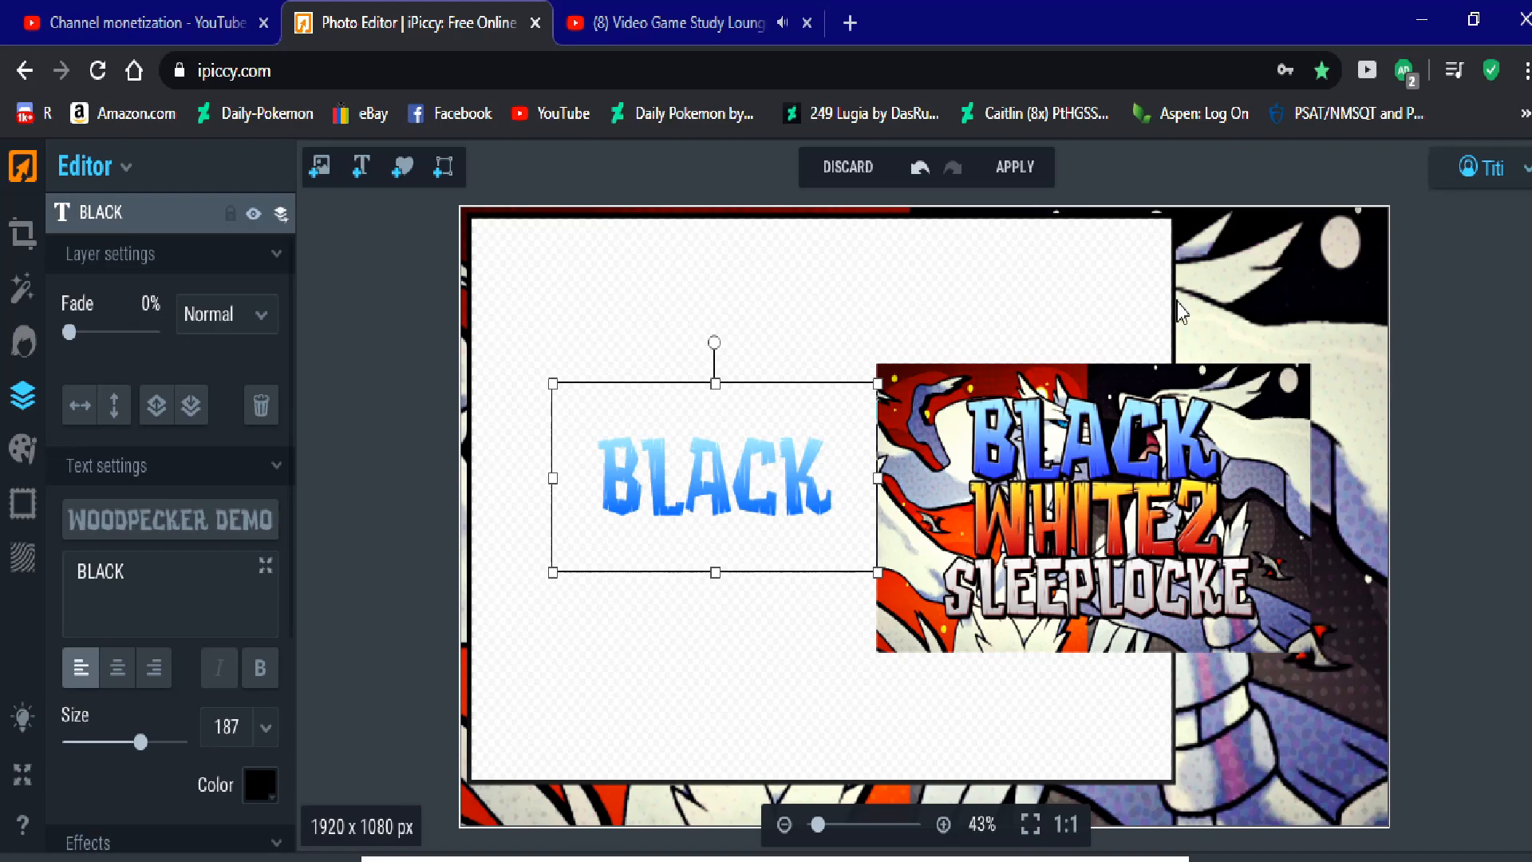
{"action": "left_click_drag", "start_coordinate": [1123, 503], "coordinate": [1115, 456]}
Step: Sample the light blue from the upper part of the reference logo's BLACK lettering as the BLACK text's gradient start color
{"action": "left_click", "coordinate": [630, 517]}
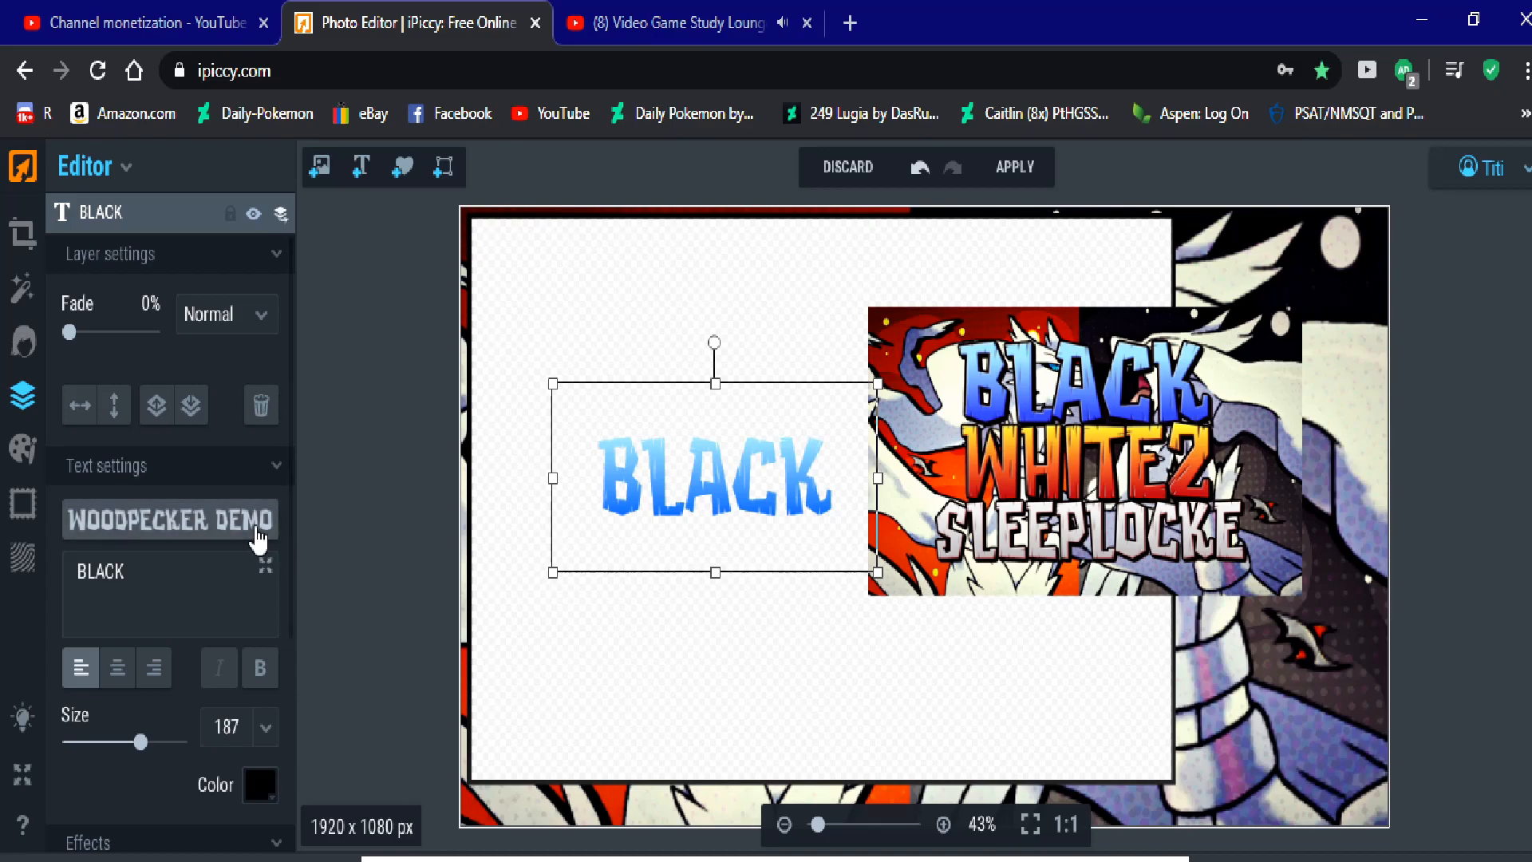
{"action": "left_click_drag", "start_coordinate": [294, 553], "coordinate": [319, 730]}
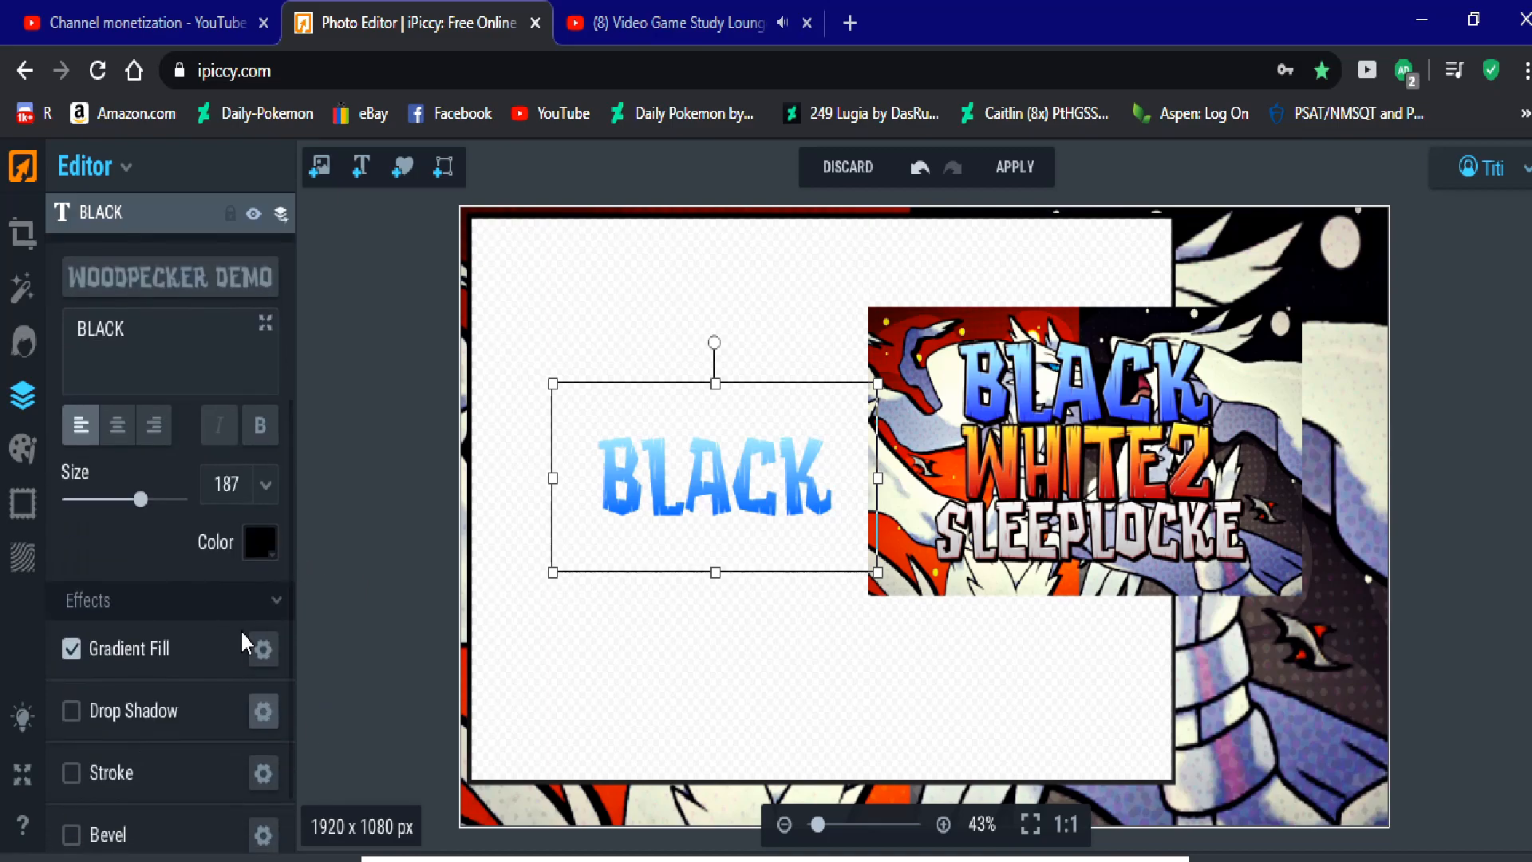
{"action": "left_click", "coordinate": [263, 650]}
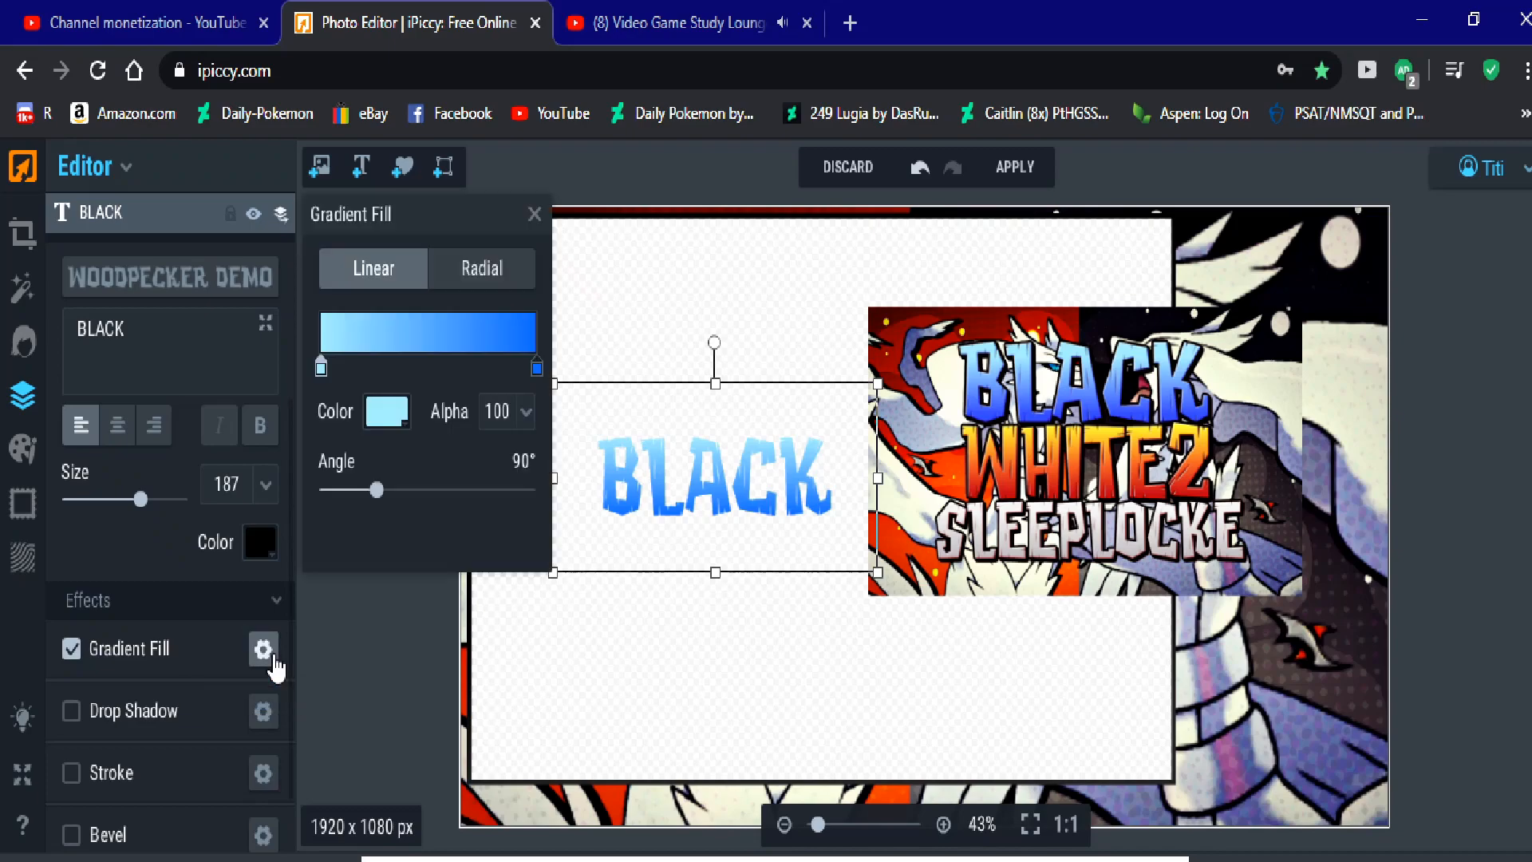
{"action": "left_click", "coordinate": [382, 422]}
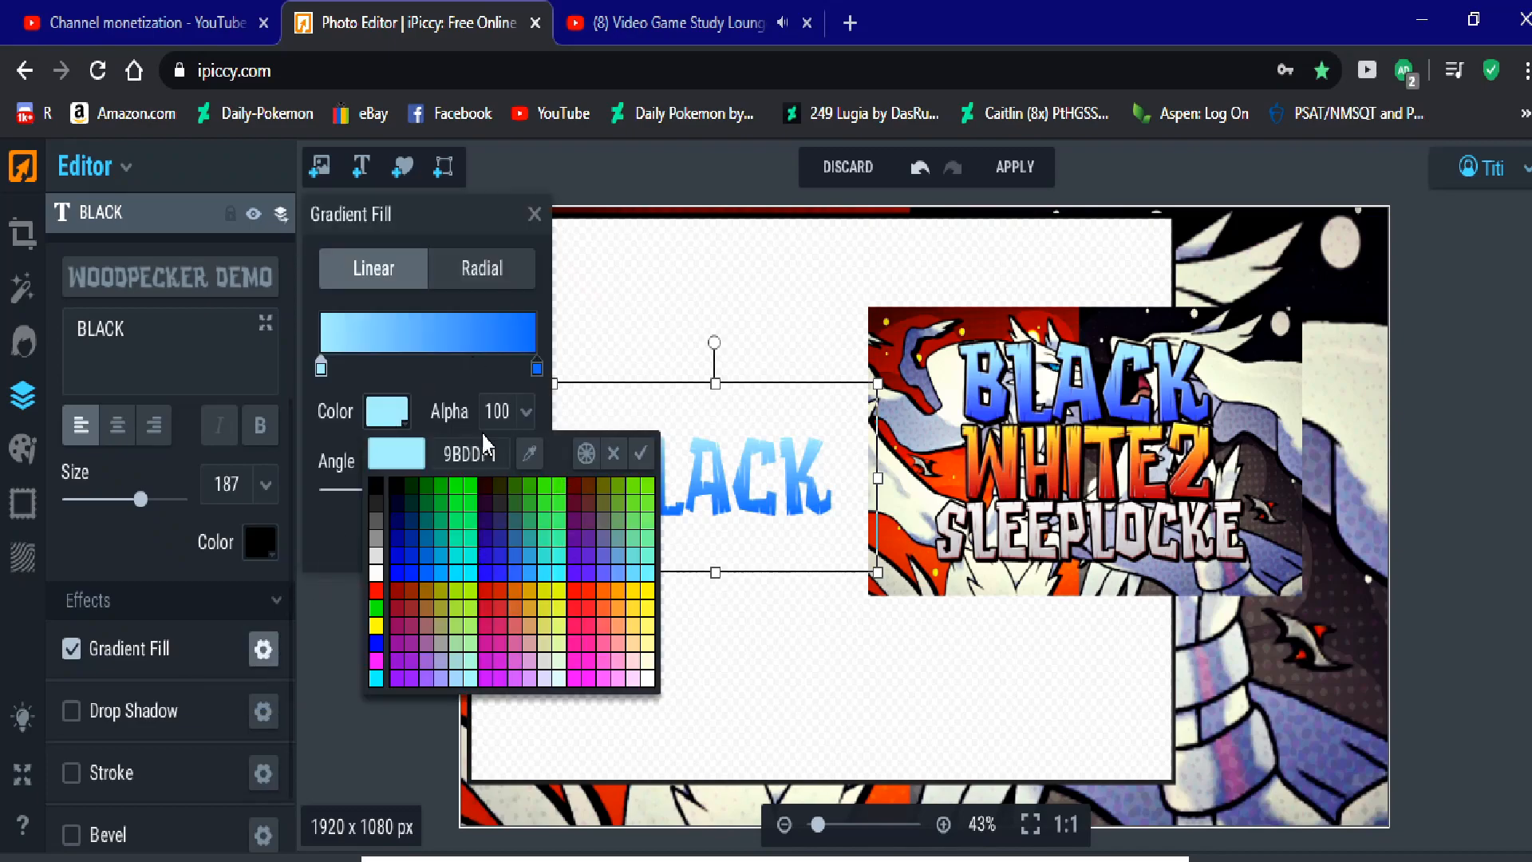
{"action": "left_click", "coordinate": [530, 455]}
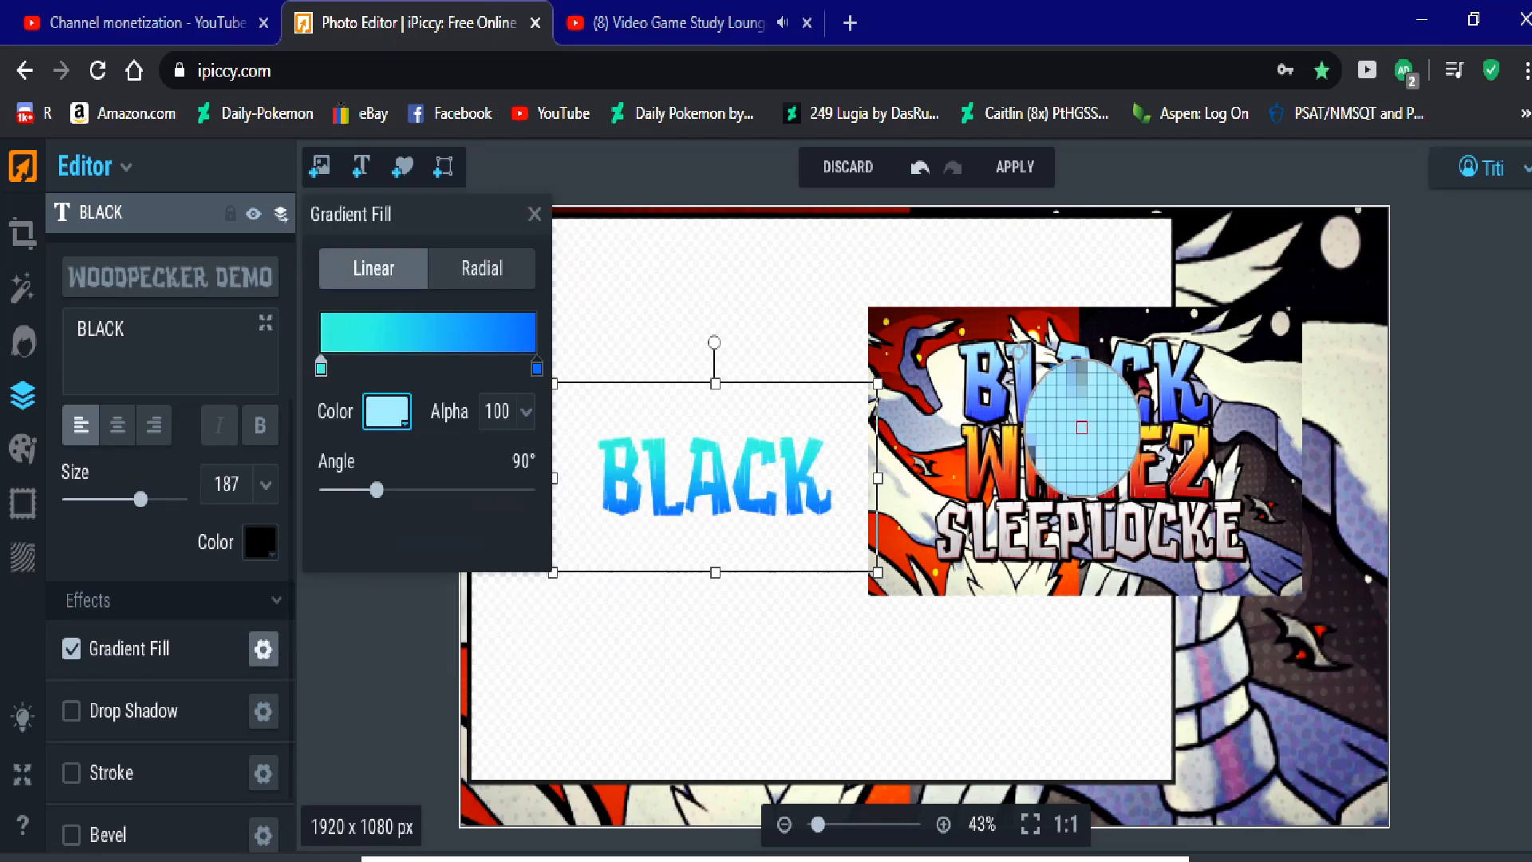
{"action": "left_click", "coordinate": [992, 353]}
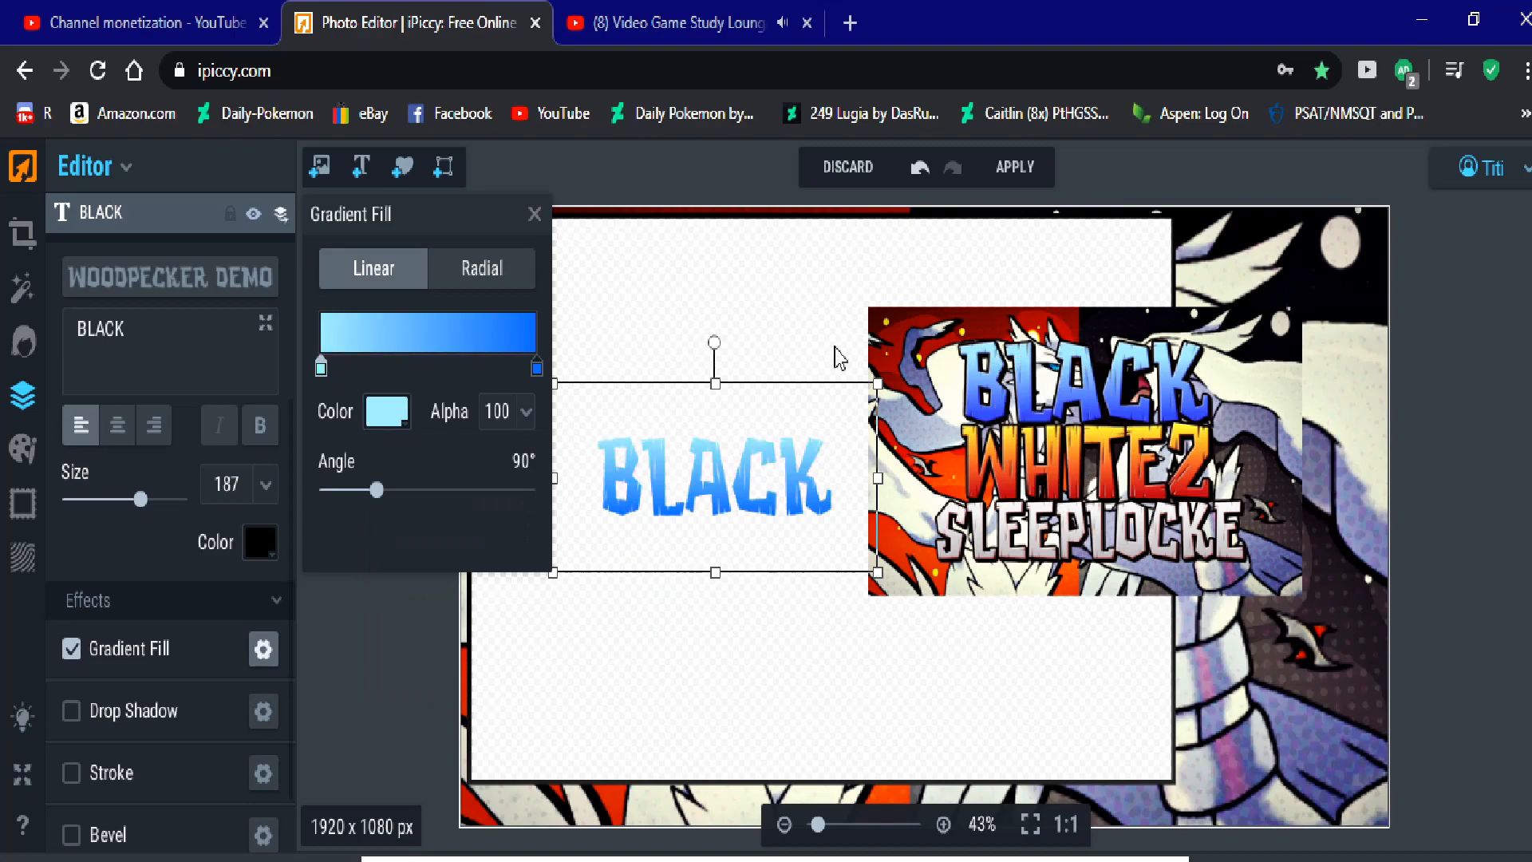
Step: Sample the darker blue from the lower part of the reference logo's BLACK lettering as the gradient's end color
{"action": "left_click", "coordinate": [537, 368]}
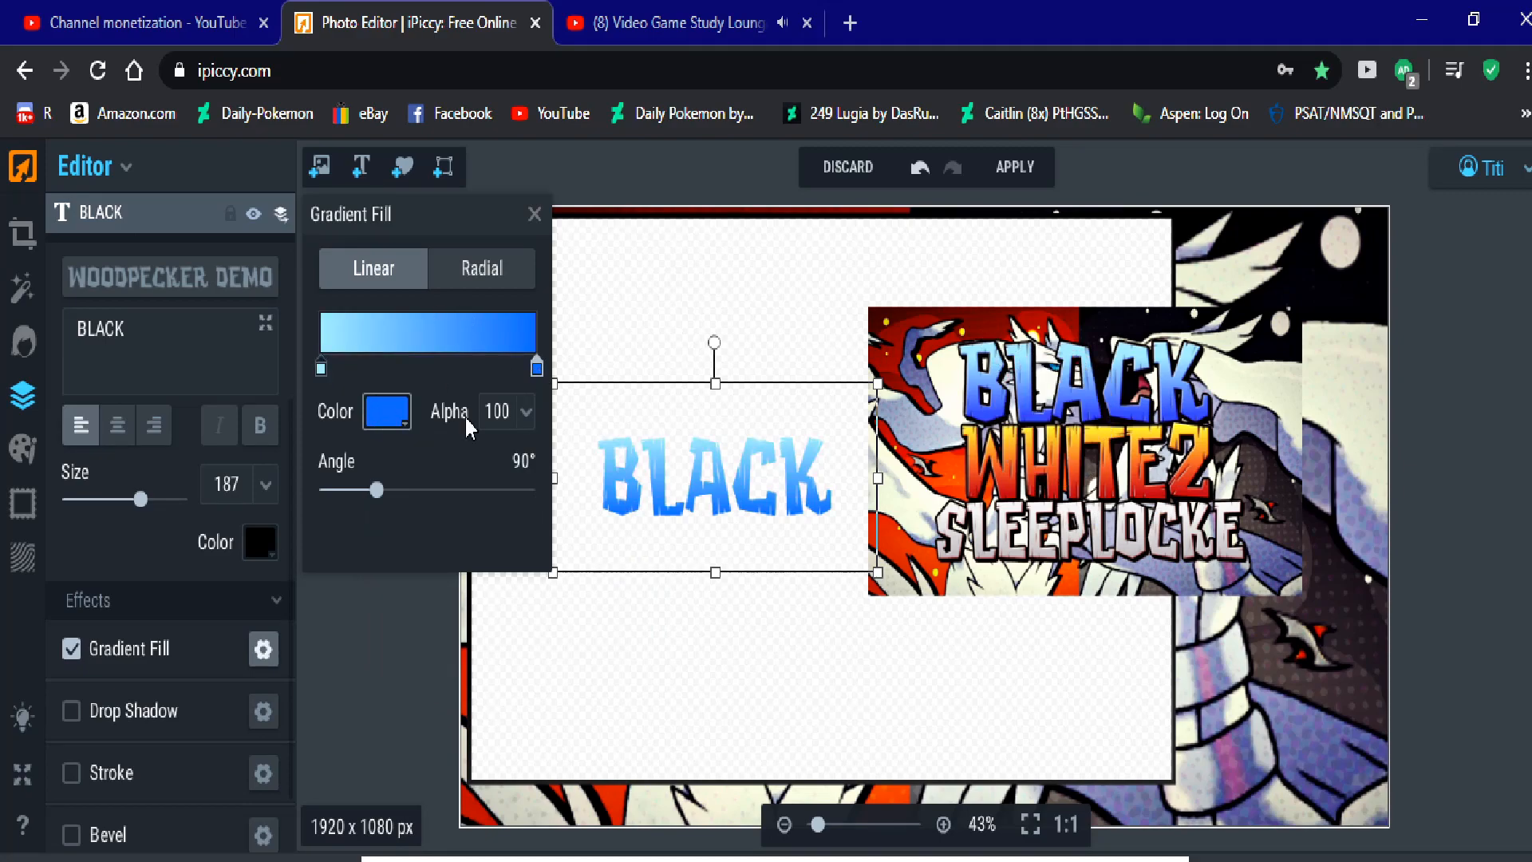
{"action": "left_click", "coordinate": [382, 411]}
{"action": "left_click", "coordinate": [530, 454]}
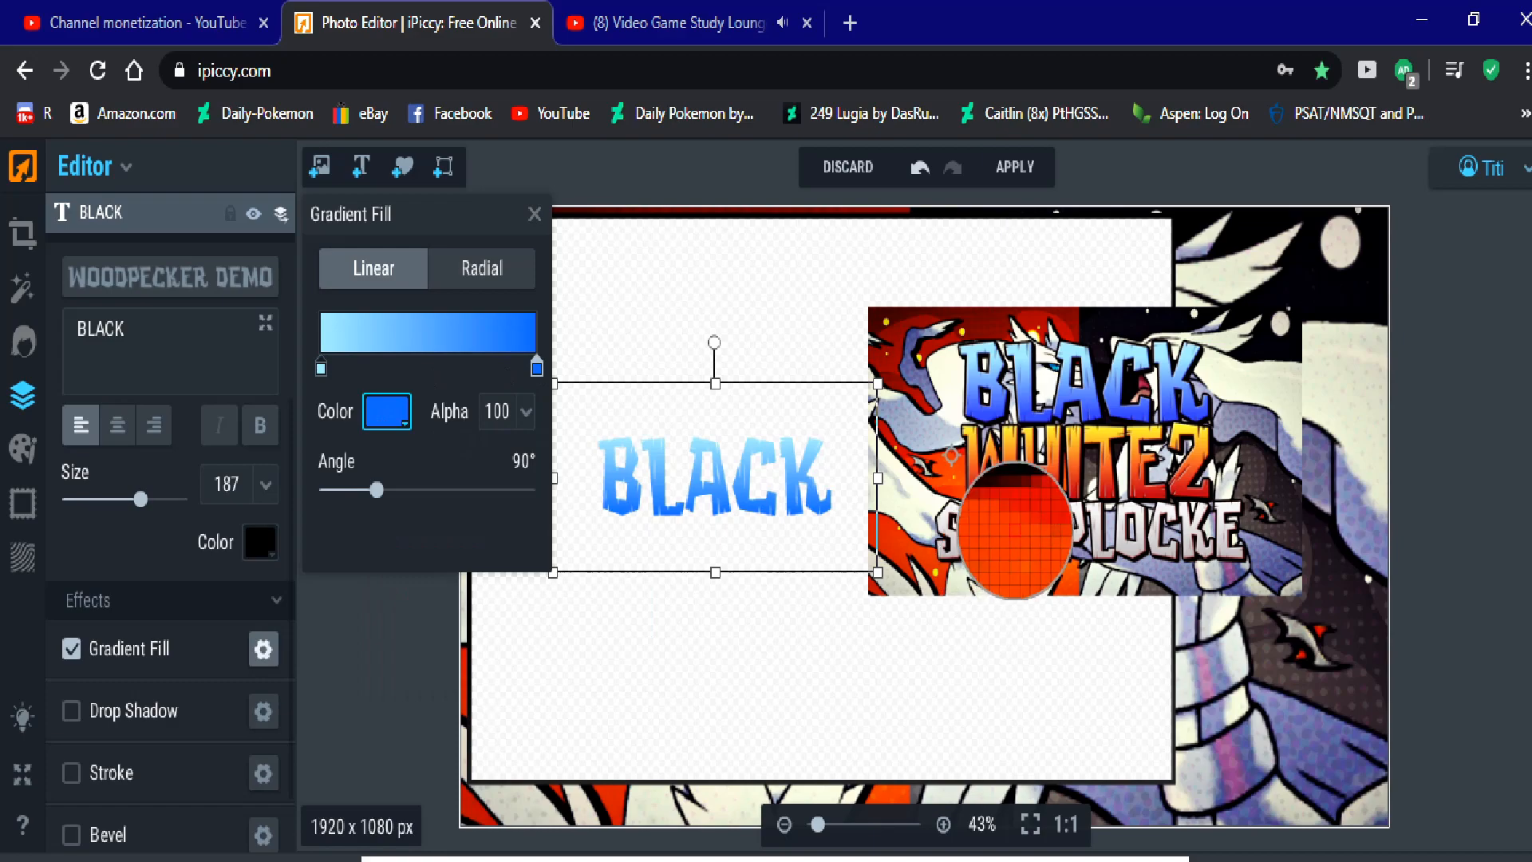
{"action": "left_click", "coordinate": [980, 421]}
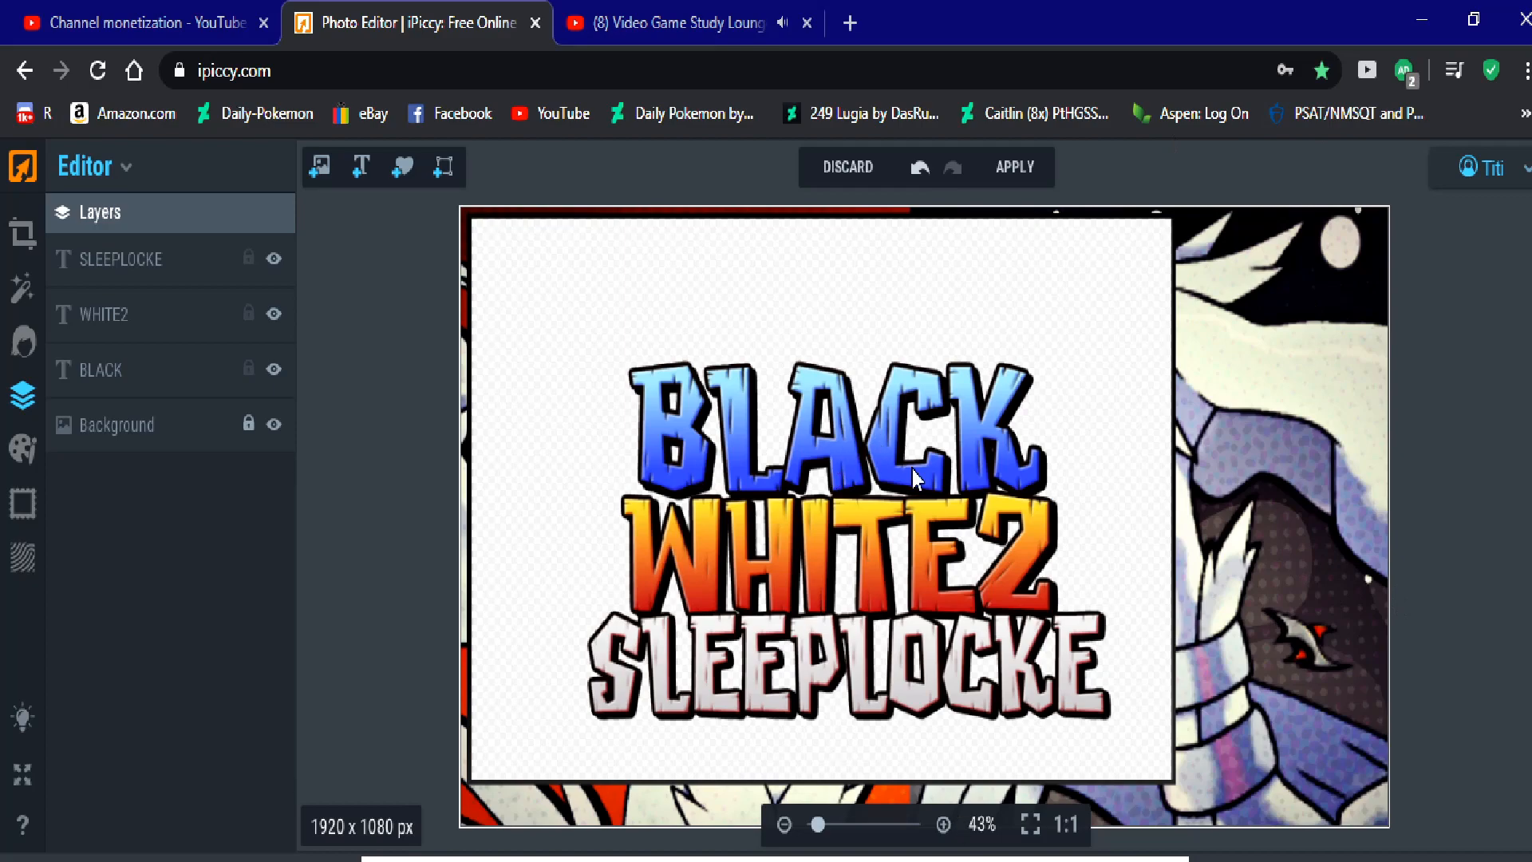
Step: Set the bevel shadows strength of the SLEEPLOCKE text to 73
{"action": "left_click", "coordinate": [771, 650]}
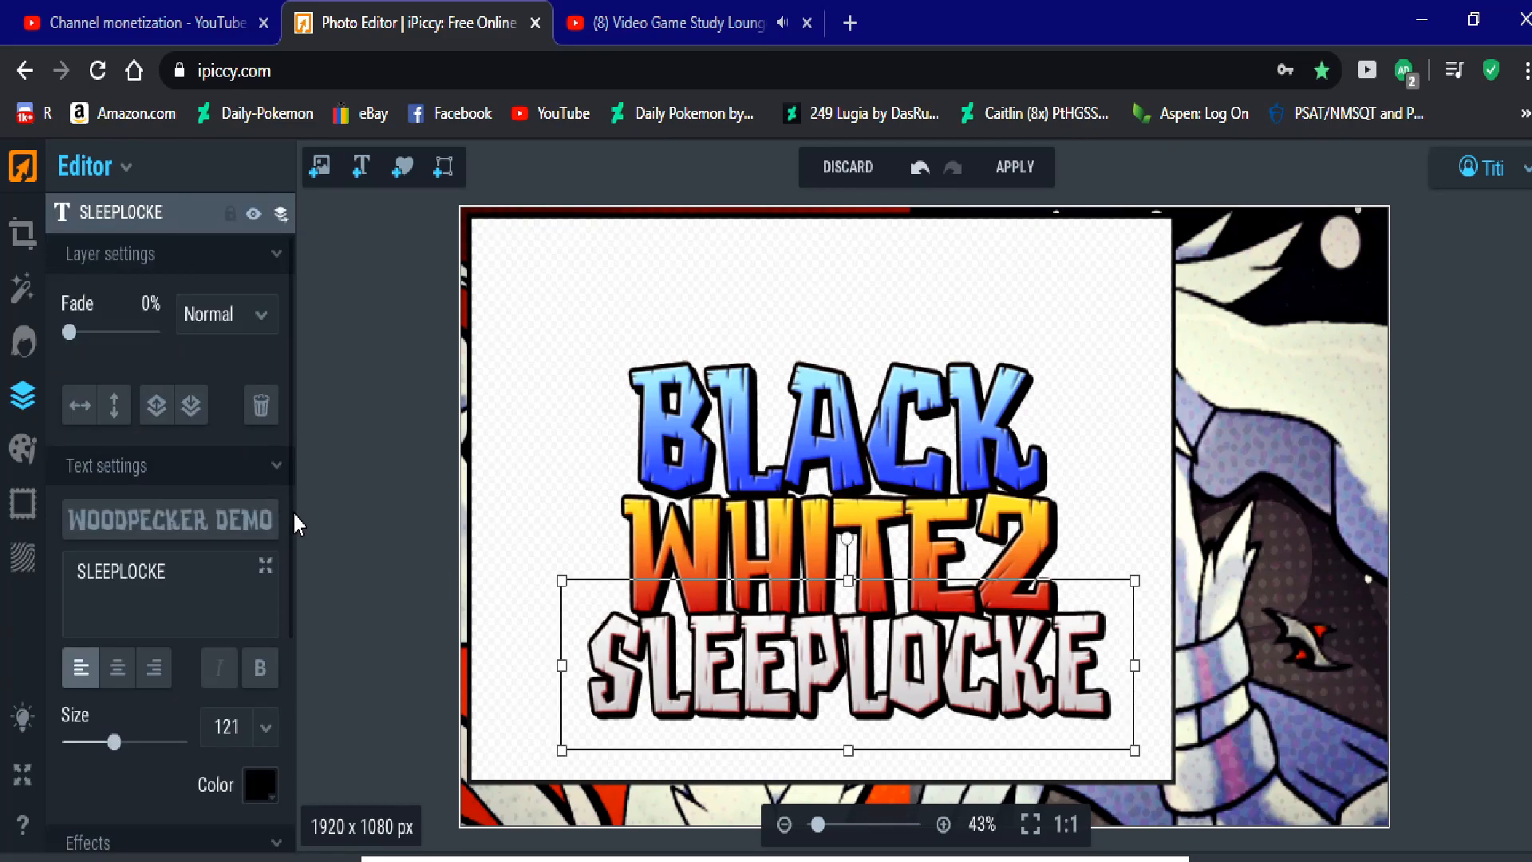
{"action": "scroll", "coordinate": [277, 662], "scroll_direction": "down", "scroll_amount": 4}
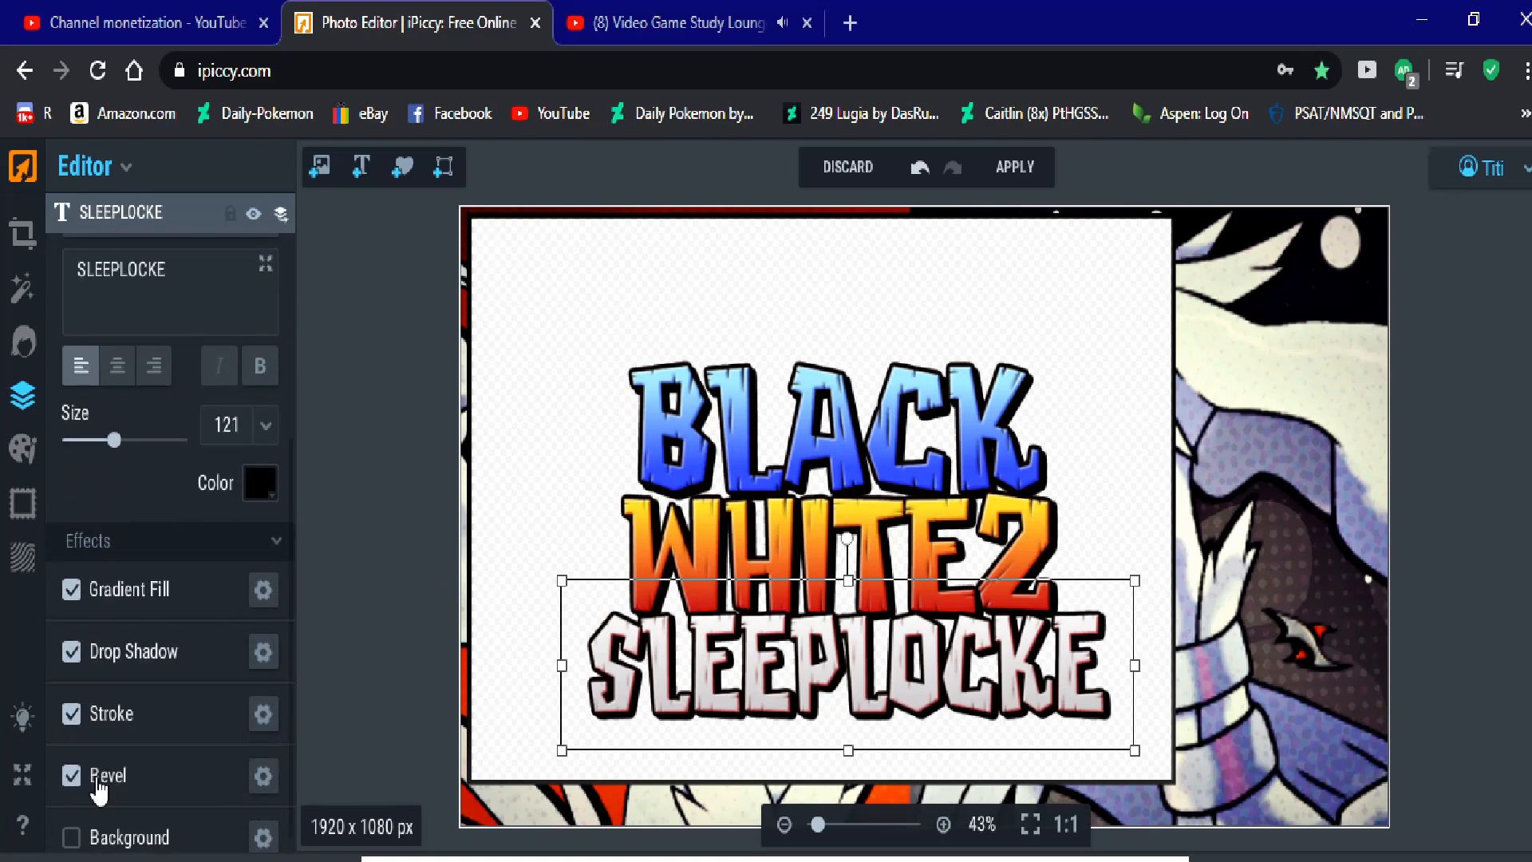
{"action": "left_click", "coordinate": [263, 776]}
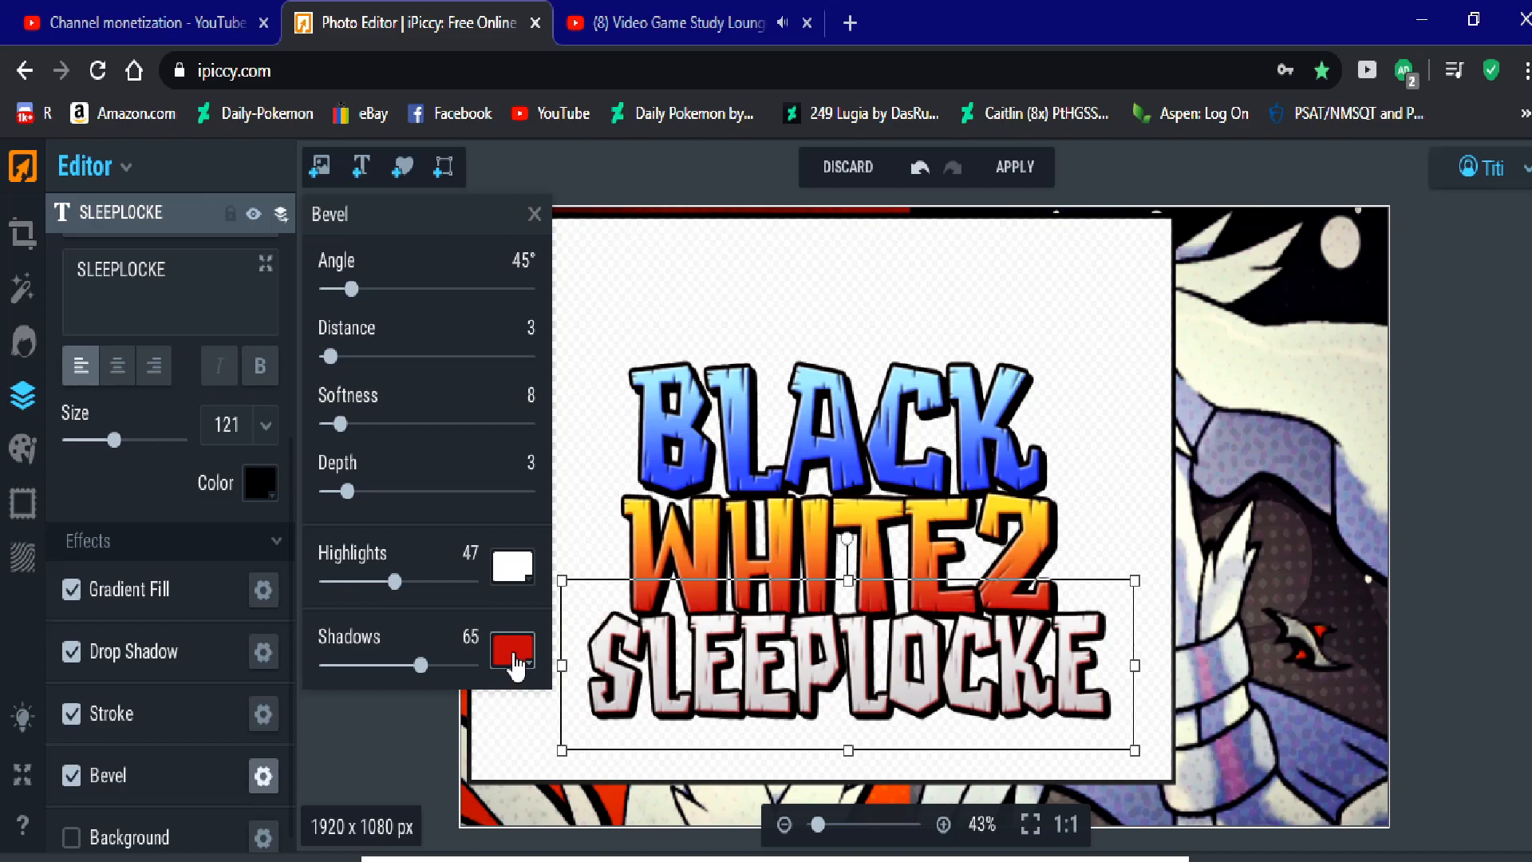
{"action": "left_click", "coordinate": [480, 677]}
{"action": "left_click_drag", "start_coordinate": [500, 687], "coordinate": [435, 692]}
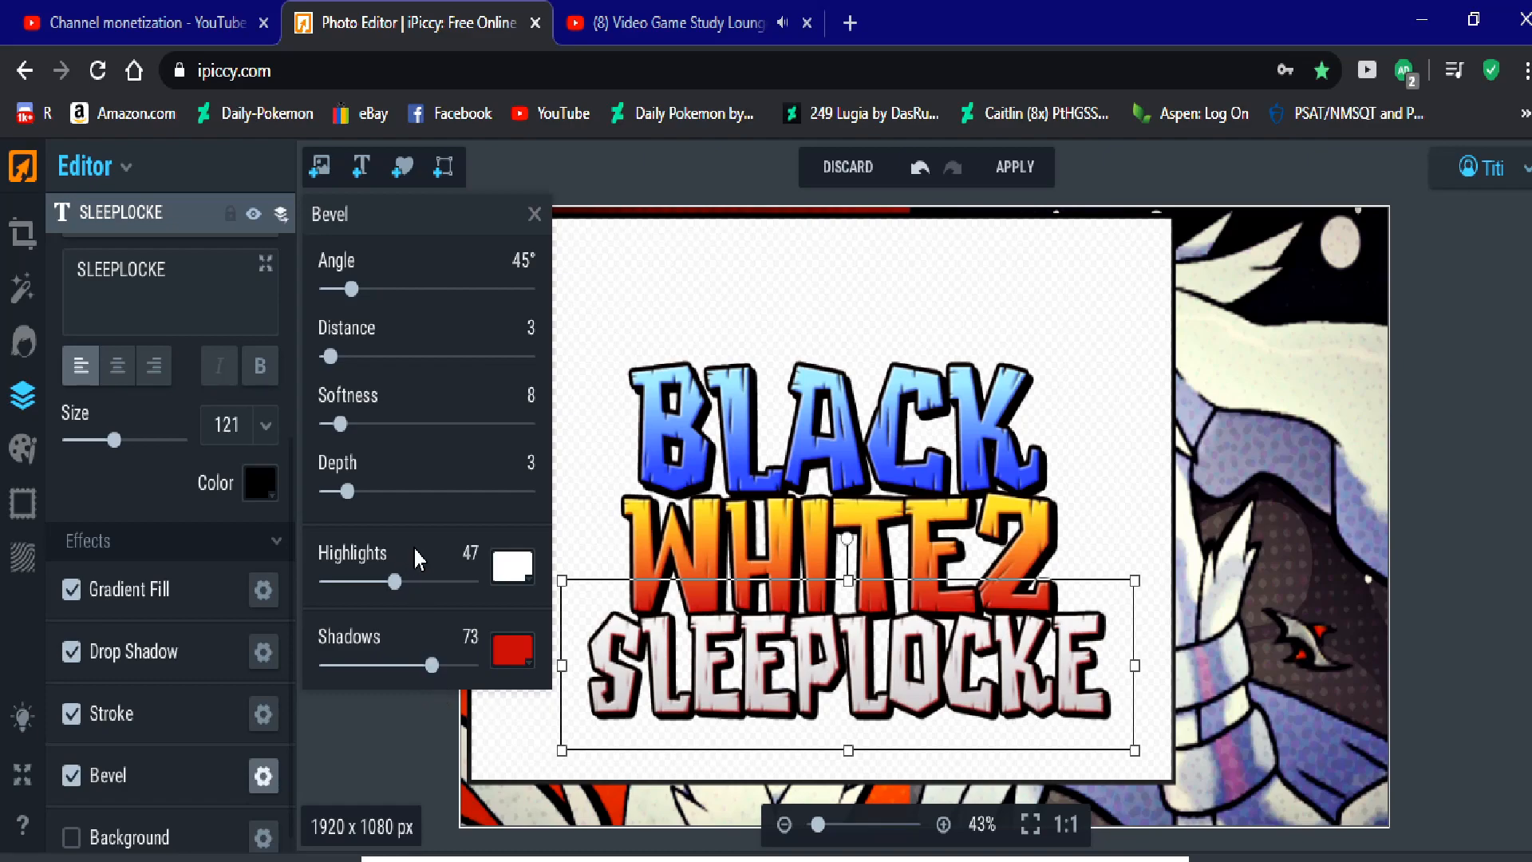
Step: Try dark grey 2E2E2E as the bevel highlight color of the SLEEPLOCKE text
{"action": "left_click", "coordinate": [517, 577]}
{"action": "left_click_drag", "start_coordinate": [531, 675], "coordinate": [489, 802]}
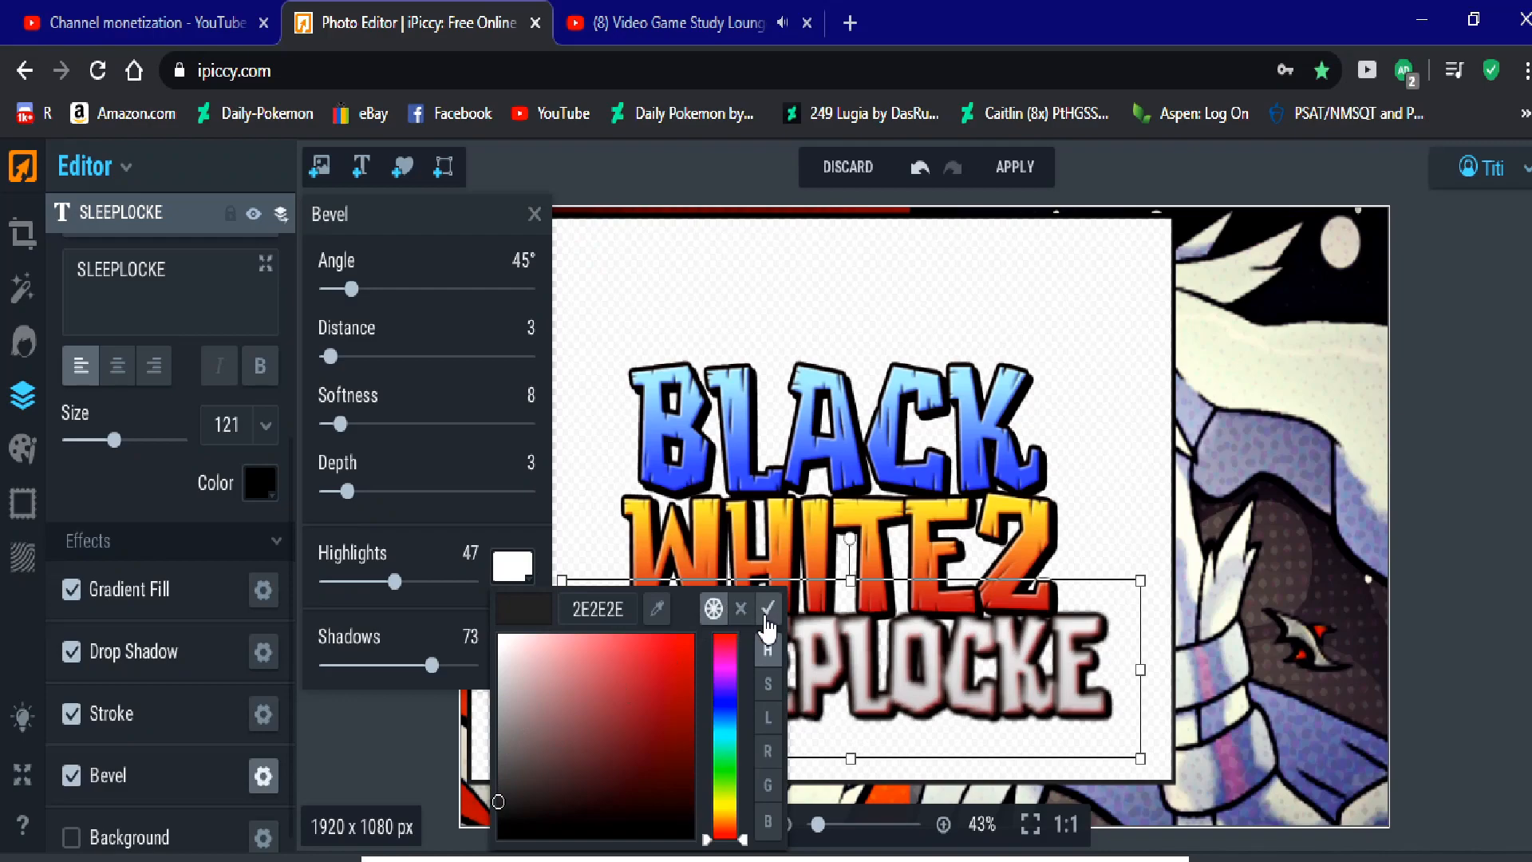
{"action": "left_click", "coordinate": [768, 609]}
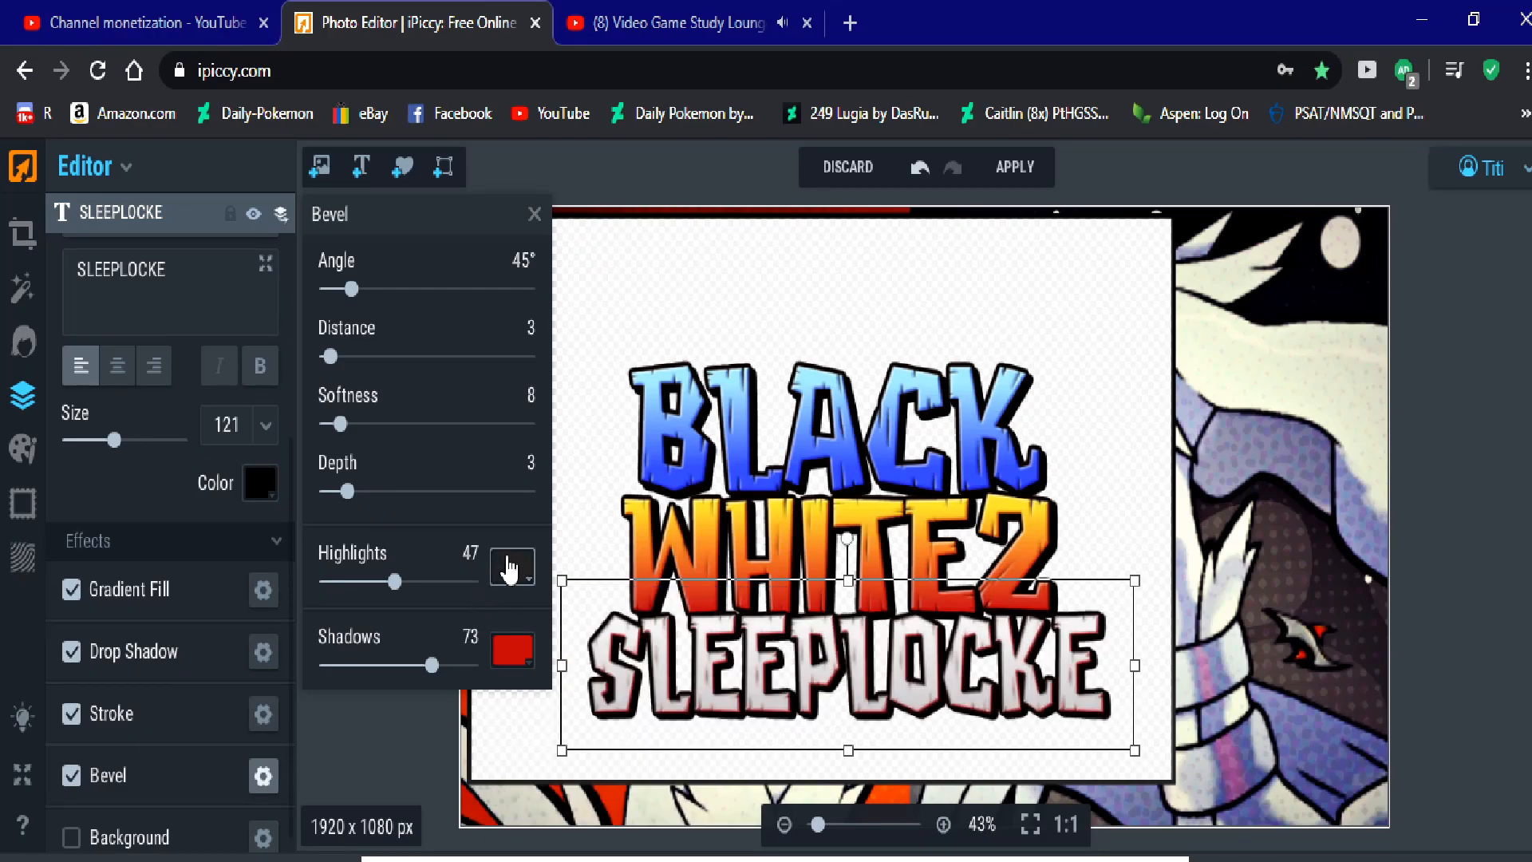
Step: Set the SLEEPLOCKE text's bevel highlight color to white FFFFFF and close the bevel settings
{"action": "left_click", "coordinate": [512, 567]}
{"action": "left_click_drag", "start_coordinate": [533, 703], "coordinate": [482, 637]}
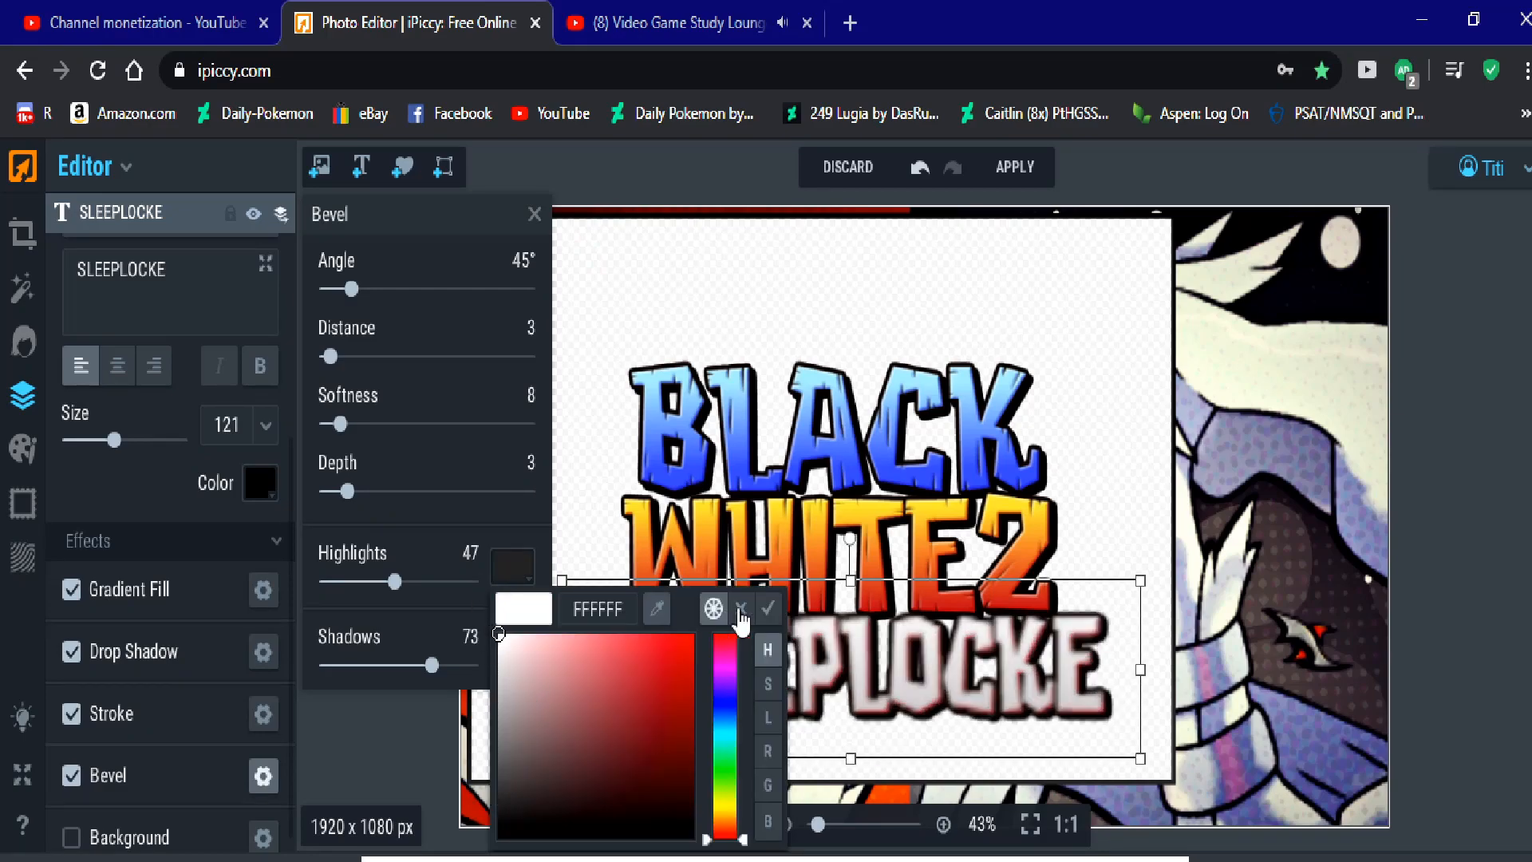
{"action": "left_click", "coordinate": [779, 613]}
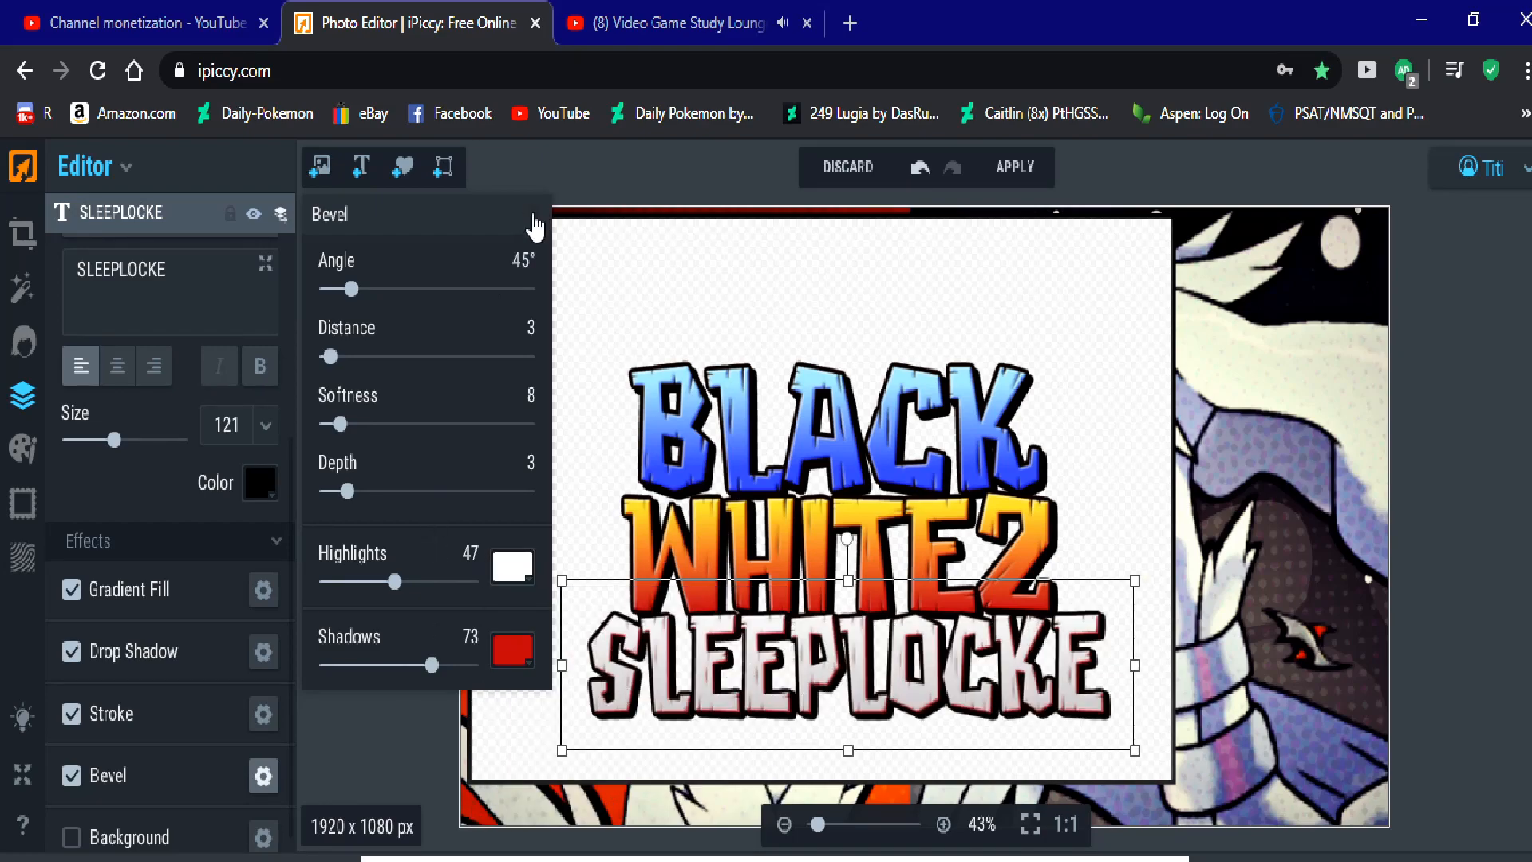
{"action": "left_click", "coordinate": [533, 216]}
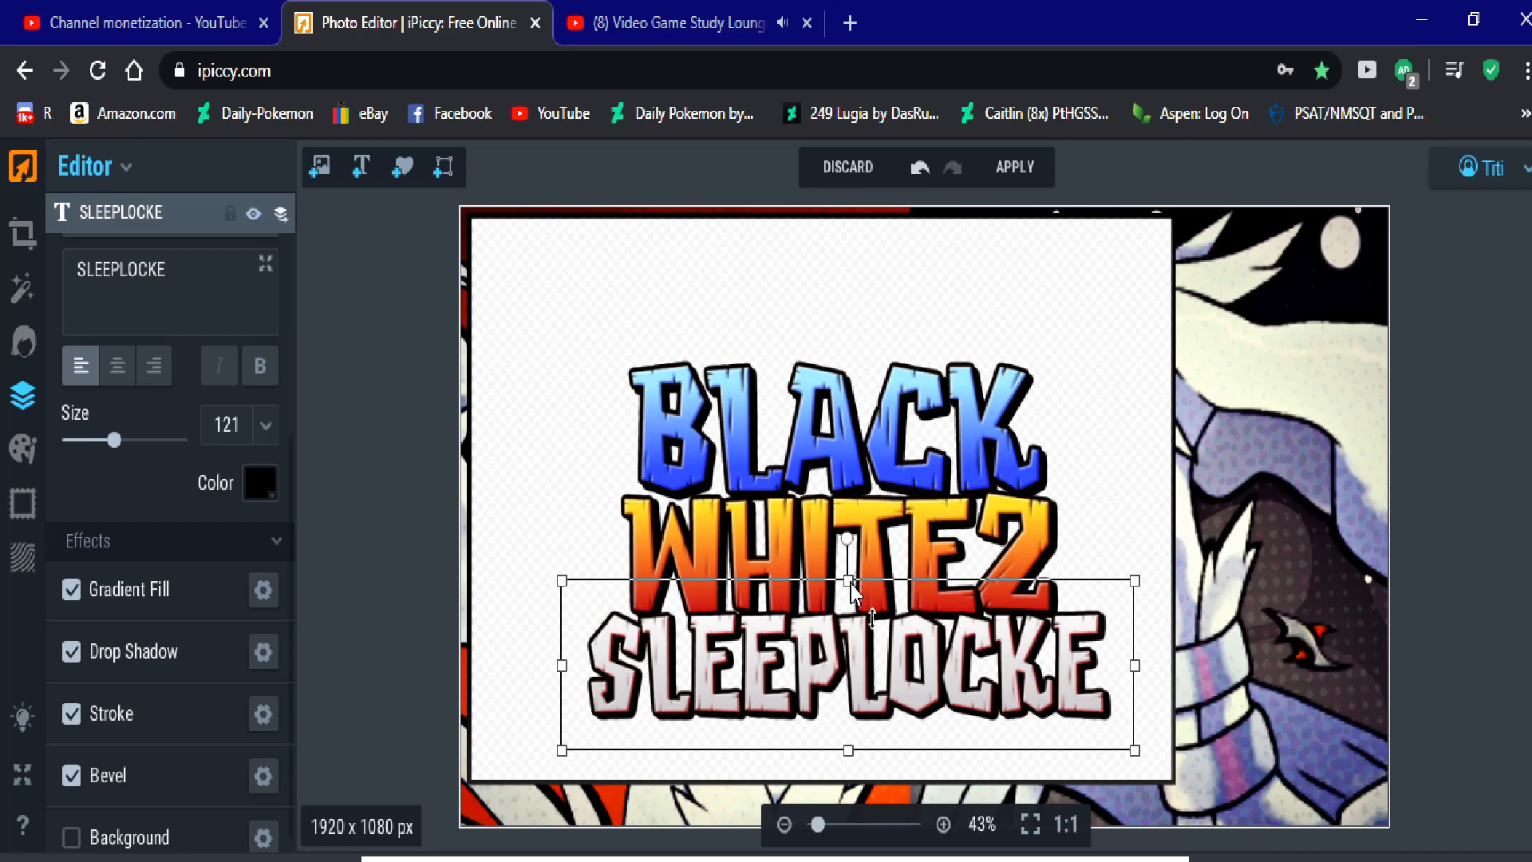
Step: Apply the text layers to the image and crop it closely around the three-line logo to 1155 x 728 px
{"action": "left_click", "coordinate": [1013, 169]}
{"action": "left_click", "coordinate": [967, 566]}
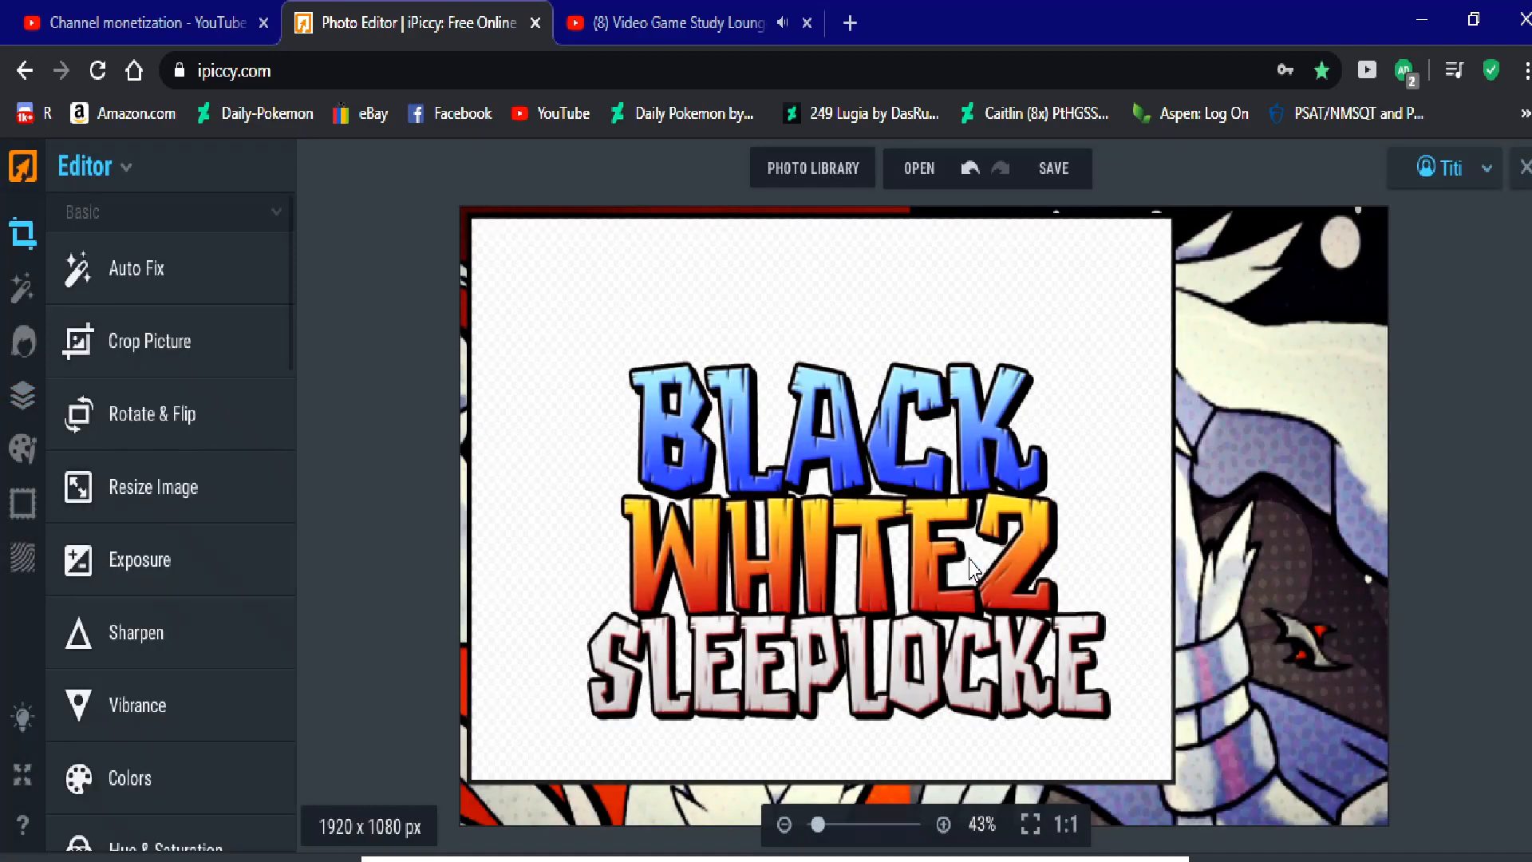
{"action": "left_click", "coordinate": [180, 368]}
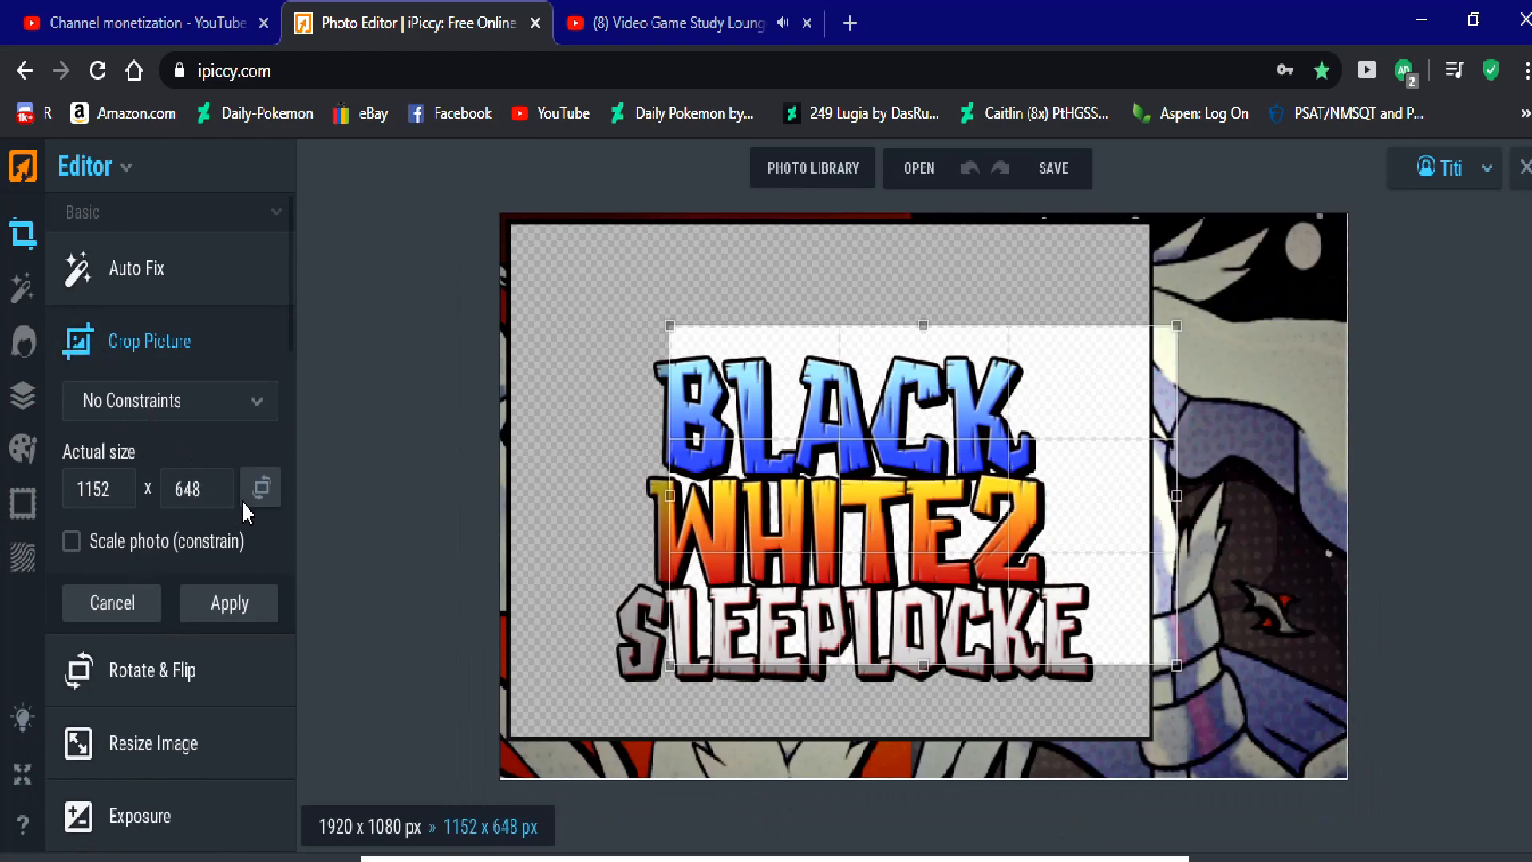
{"action": "left_click_drag", "start_coordinate": [673, 494], "coordinate": [574, 495]}
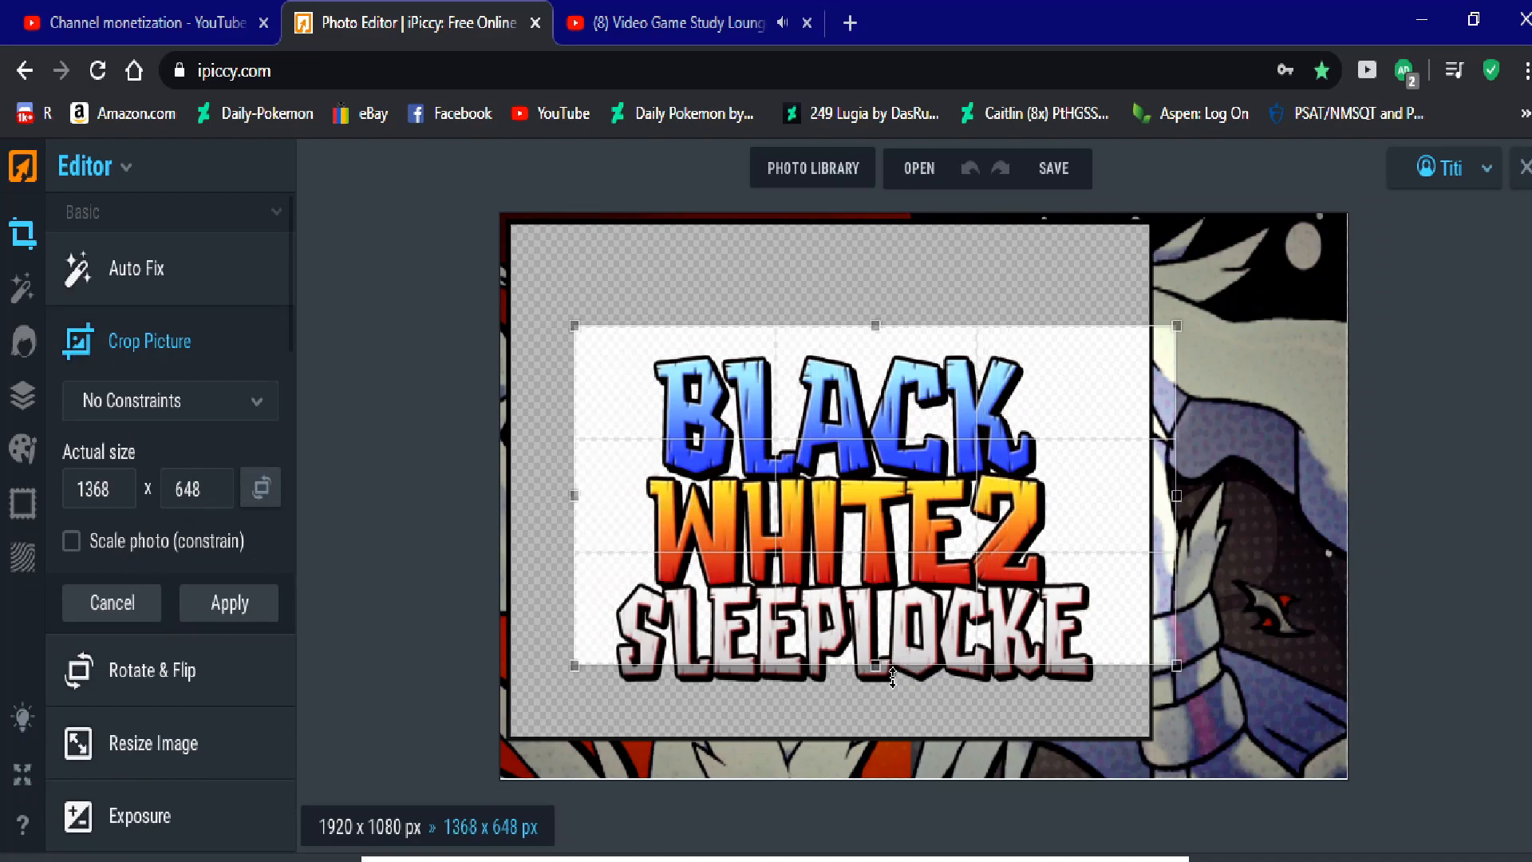
{"action": "left_click_drag", "start_coordinate": [869, 668], "coordinate": [870, 711]}
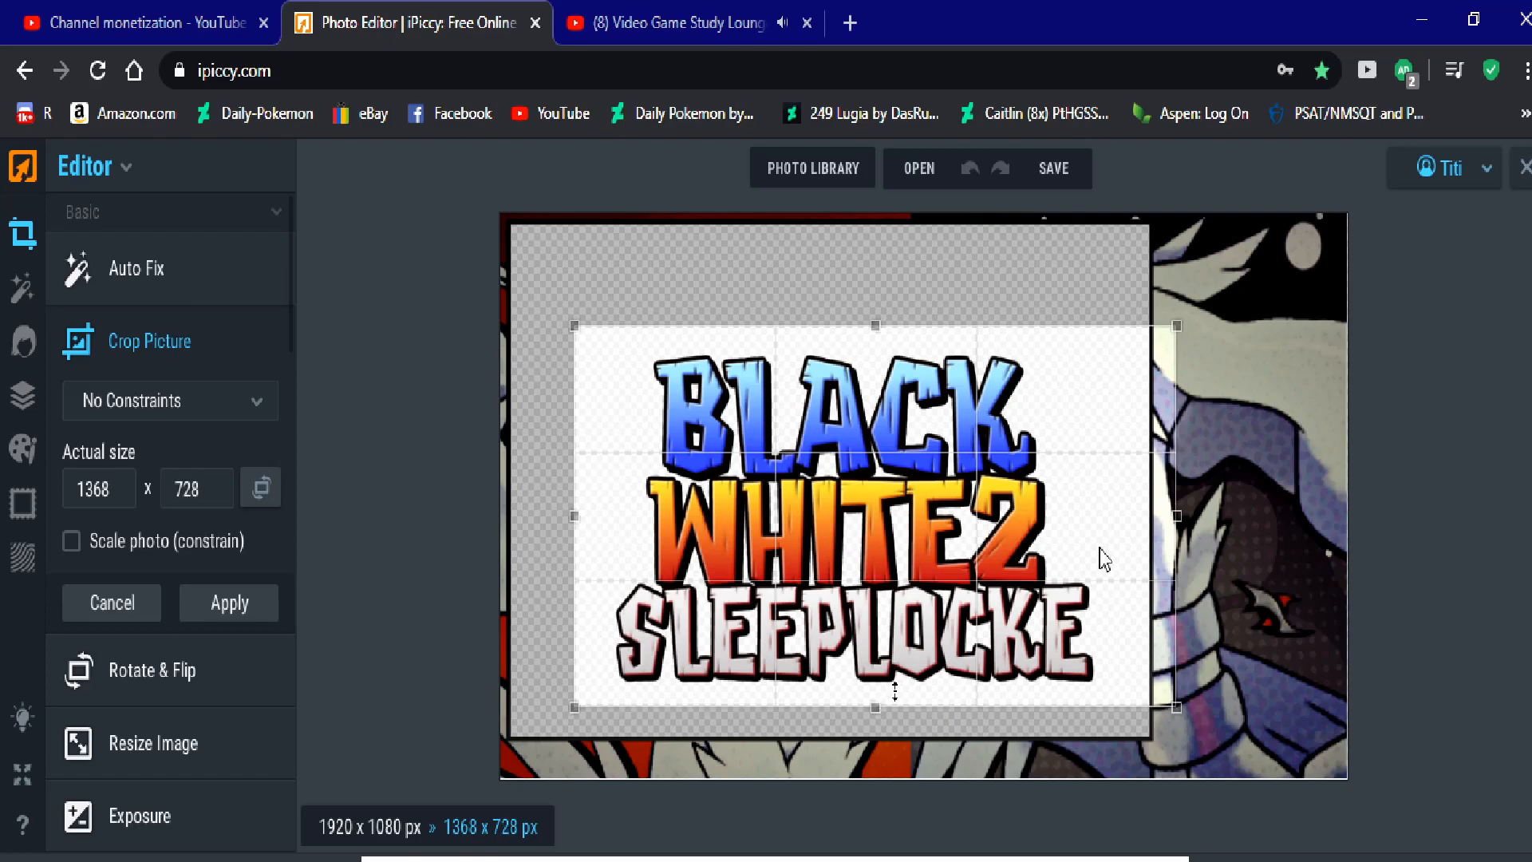
{"action": "left_click_drag", "start_coordinate": [1177, 516], "coordinate": [1121, 515]}
{"action": "left_click_drag", "start_coordinate": [582, 527], "coordinate": [607, 526]}
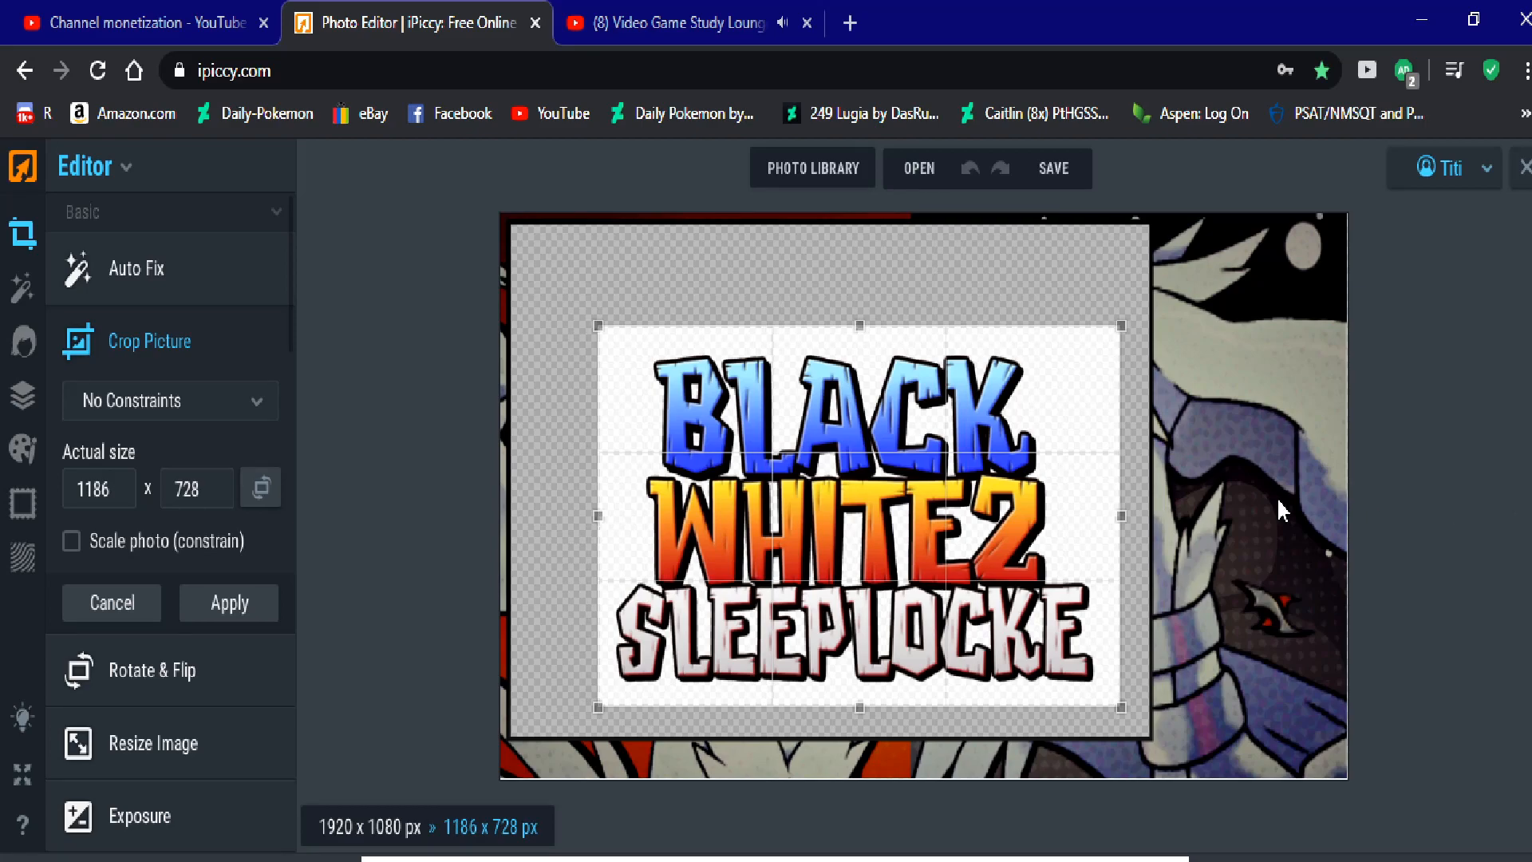
{"action": "left_click_drag", "start_coordinate": [1122, 519], "coordinate": [1107, 520]}
{"action": "left_click", "coordinate": [230, 602]}
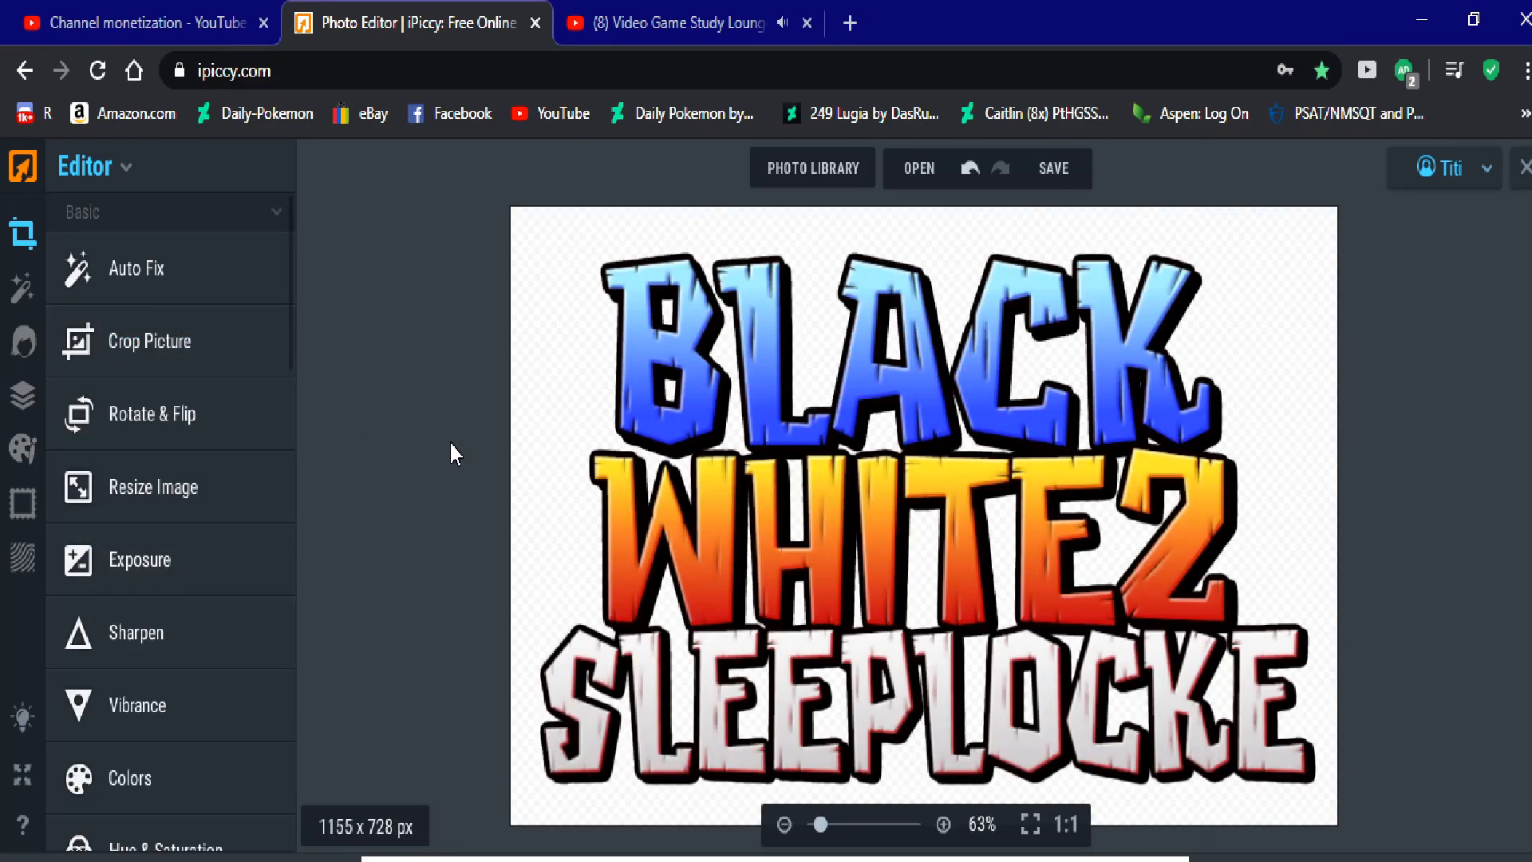
{"action": "left_click", "coordinate": [1084, 174]}
{"action": "left_click", "coordinate": [1030, 226]}
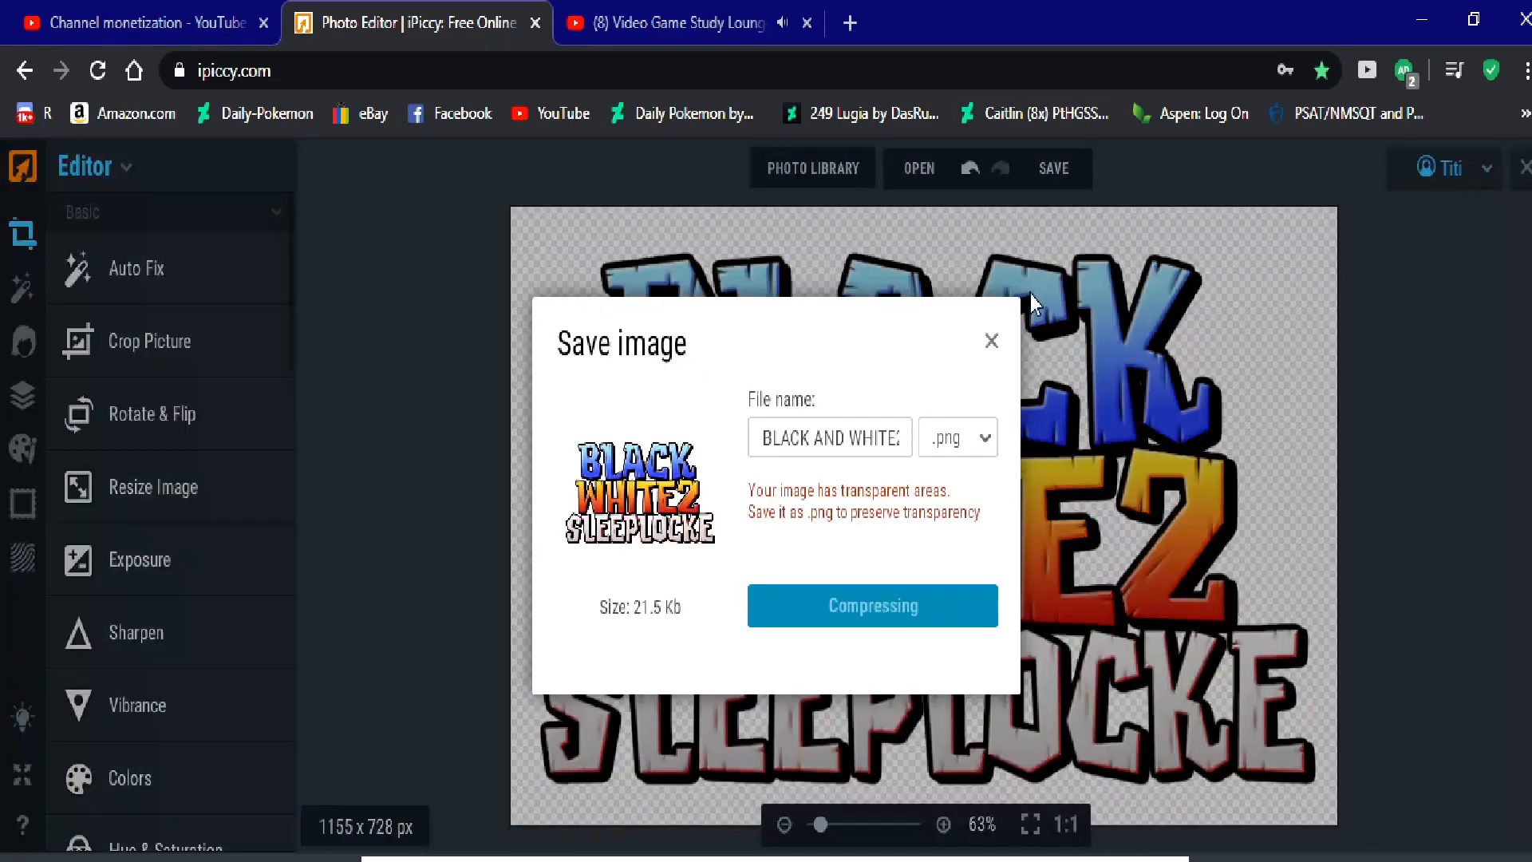
{"action": "left_click", "coordinate": [989, 343]}
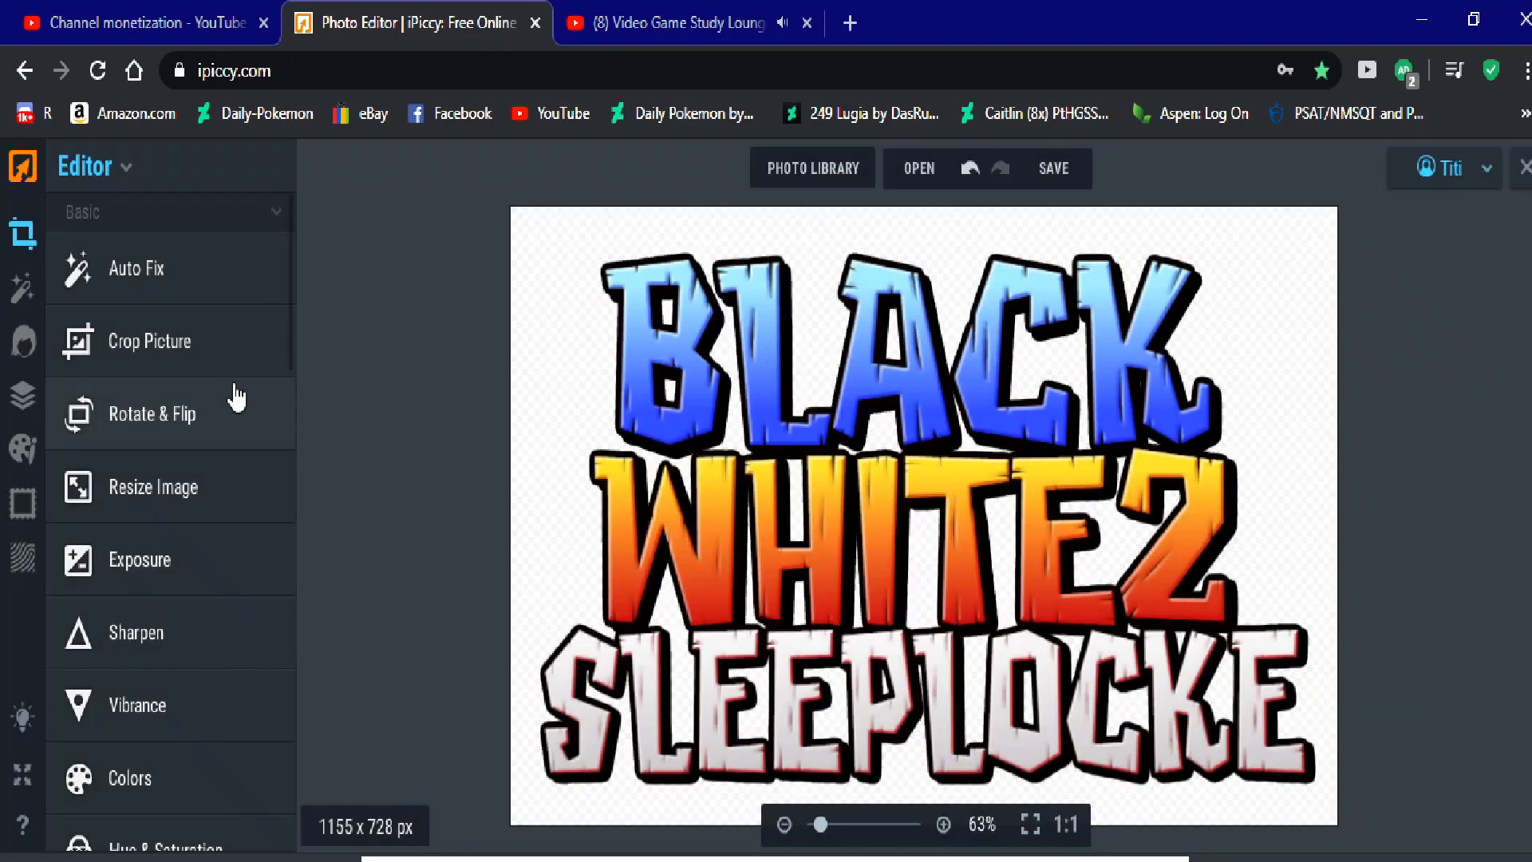
Step: Try the vintage effects Anthony, Jennifer, Susan, Henry and Robert on the logo without applying any of them
{"action": "left_click", "coordinate": [24, 285]}
{"action": "scroll", "coordinate": [215, 478], "scroll_direction": "down", "scroll_amount": 5}
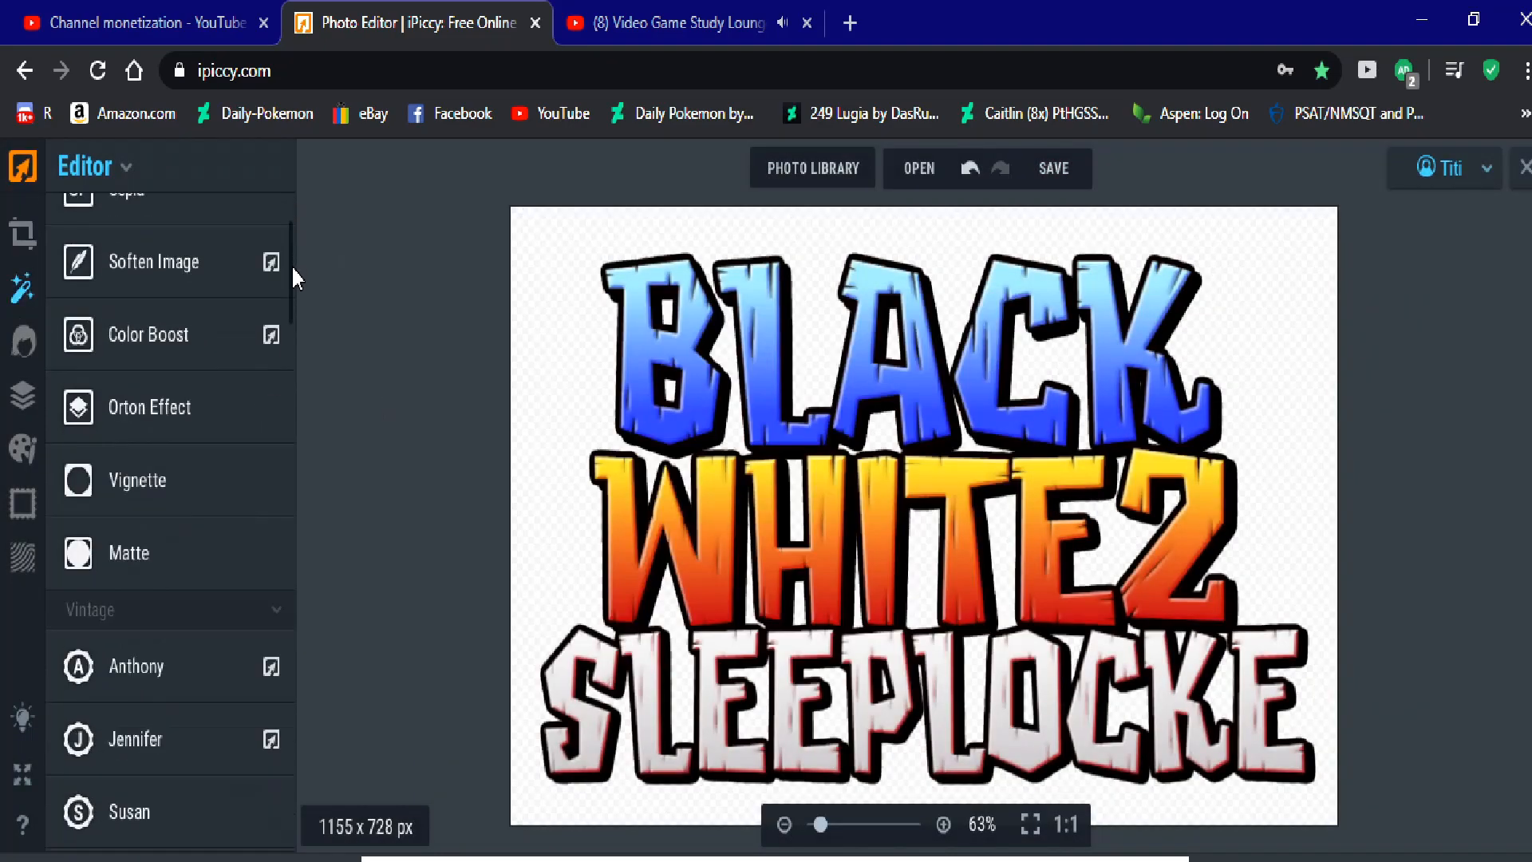
{"action": "left_click", "coordinate": [195, 389]}
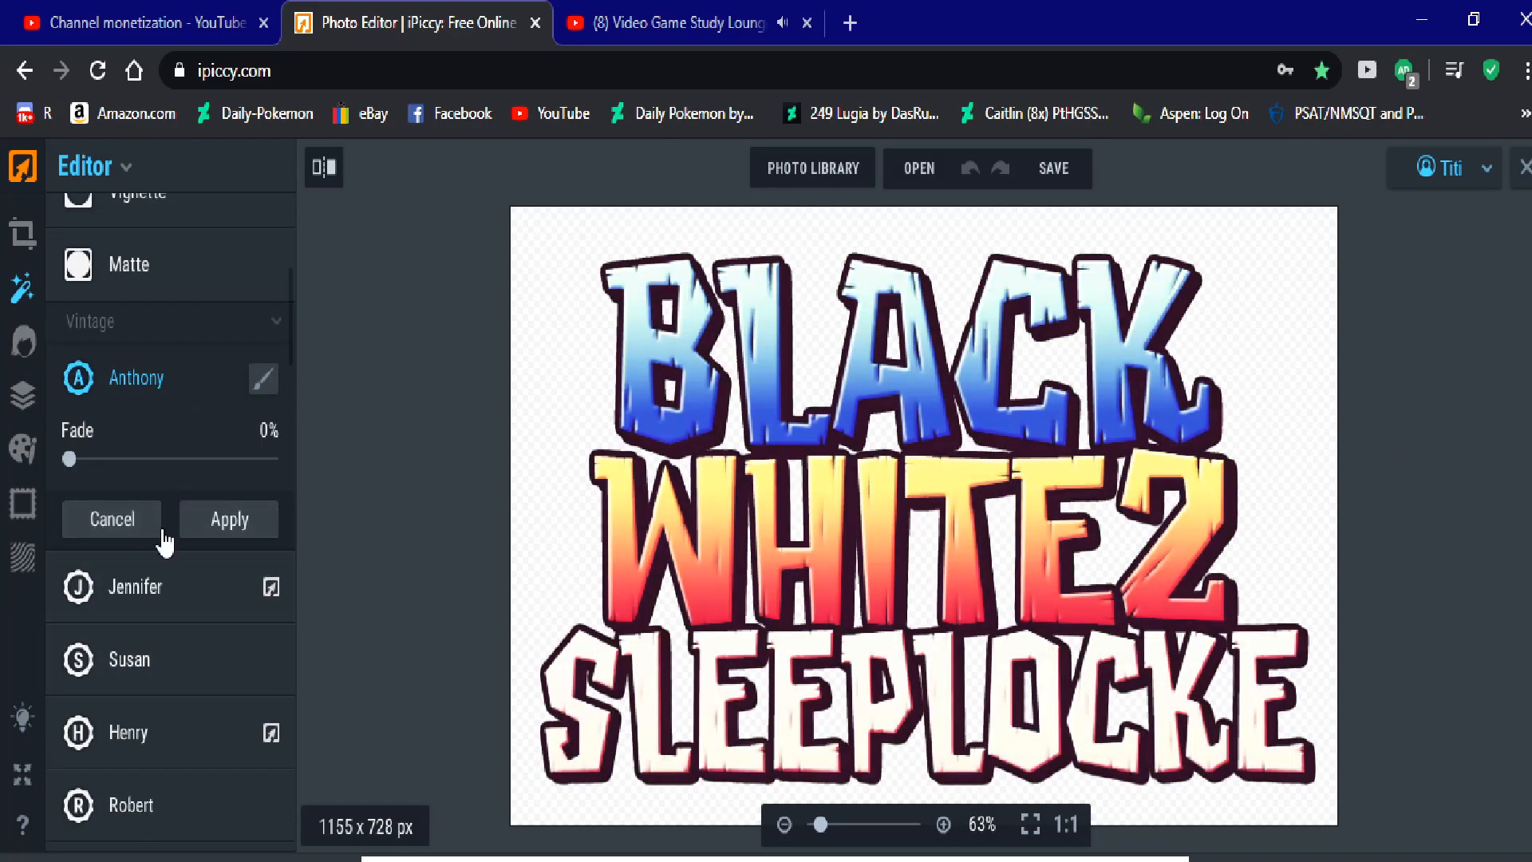
{"action": "left_click", "coordinate": [145, 589]}
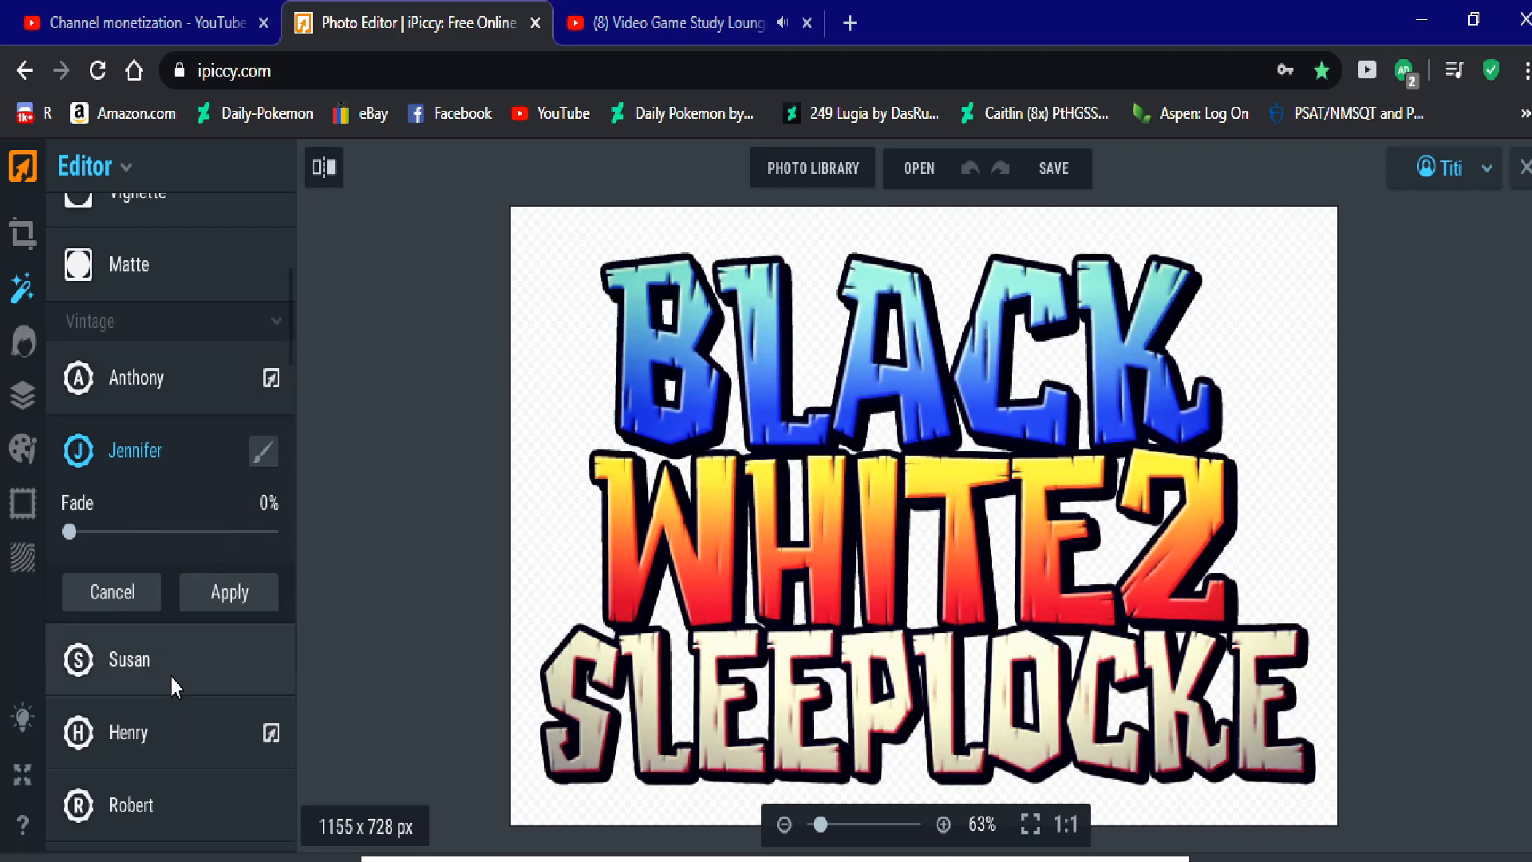
{"action": "left_click", "coordinate": [170, 684]}
{"action": "left_click", "coordinate": [154, 729]}
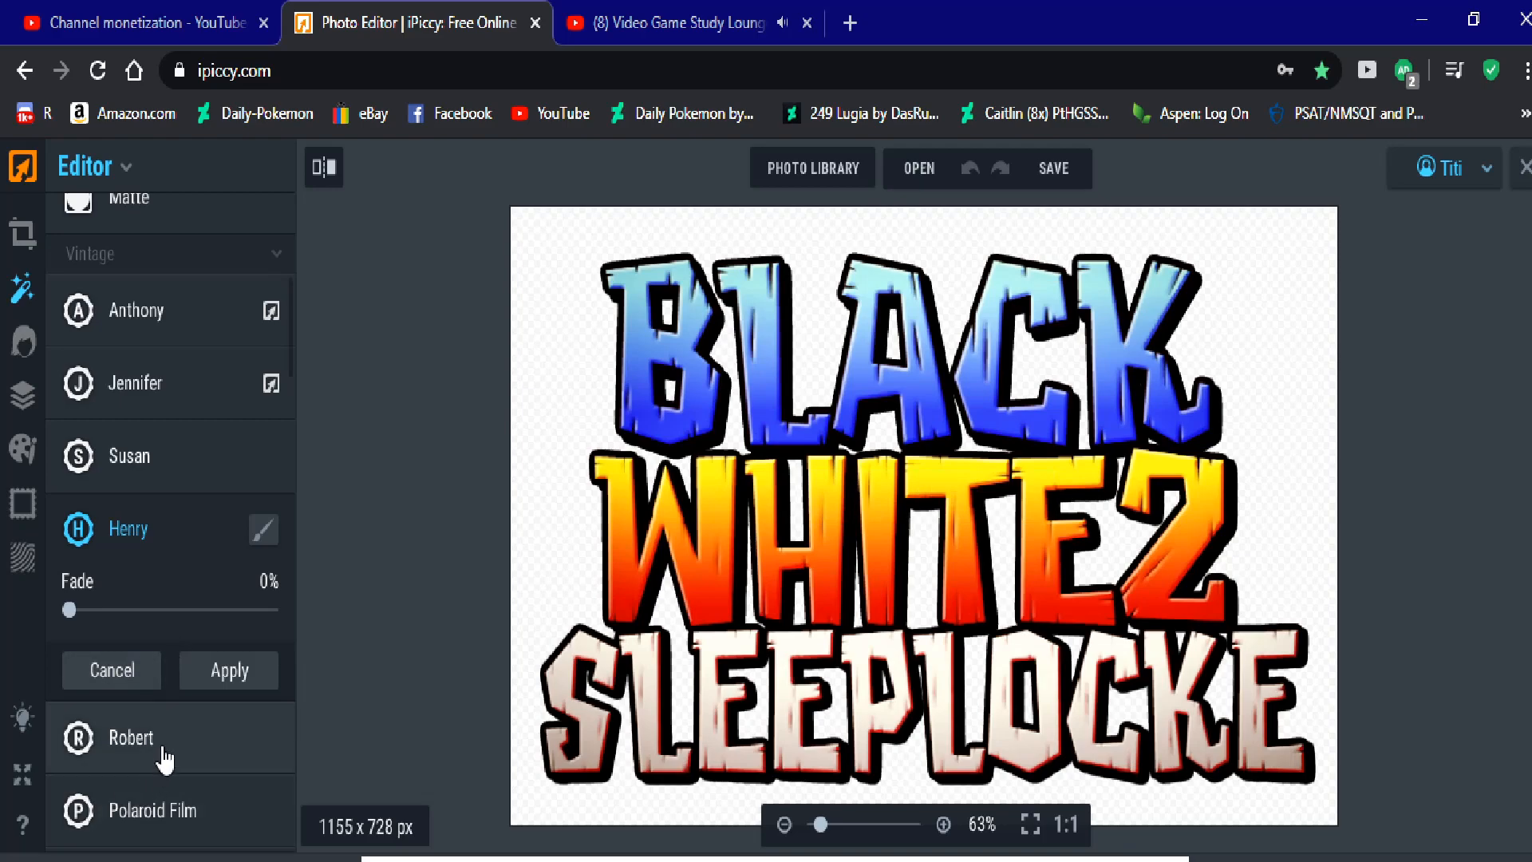
{"action": "left_click", "coordinate": [155, 746]}
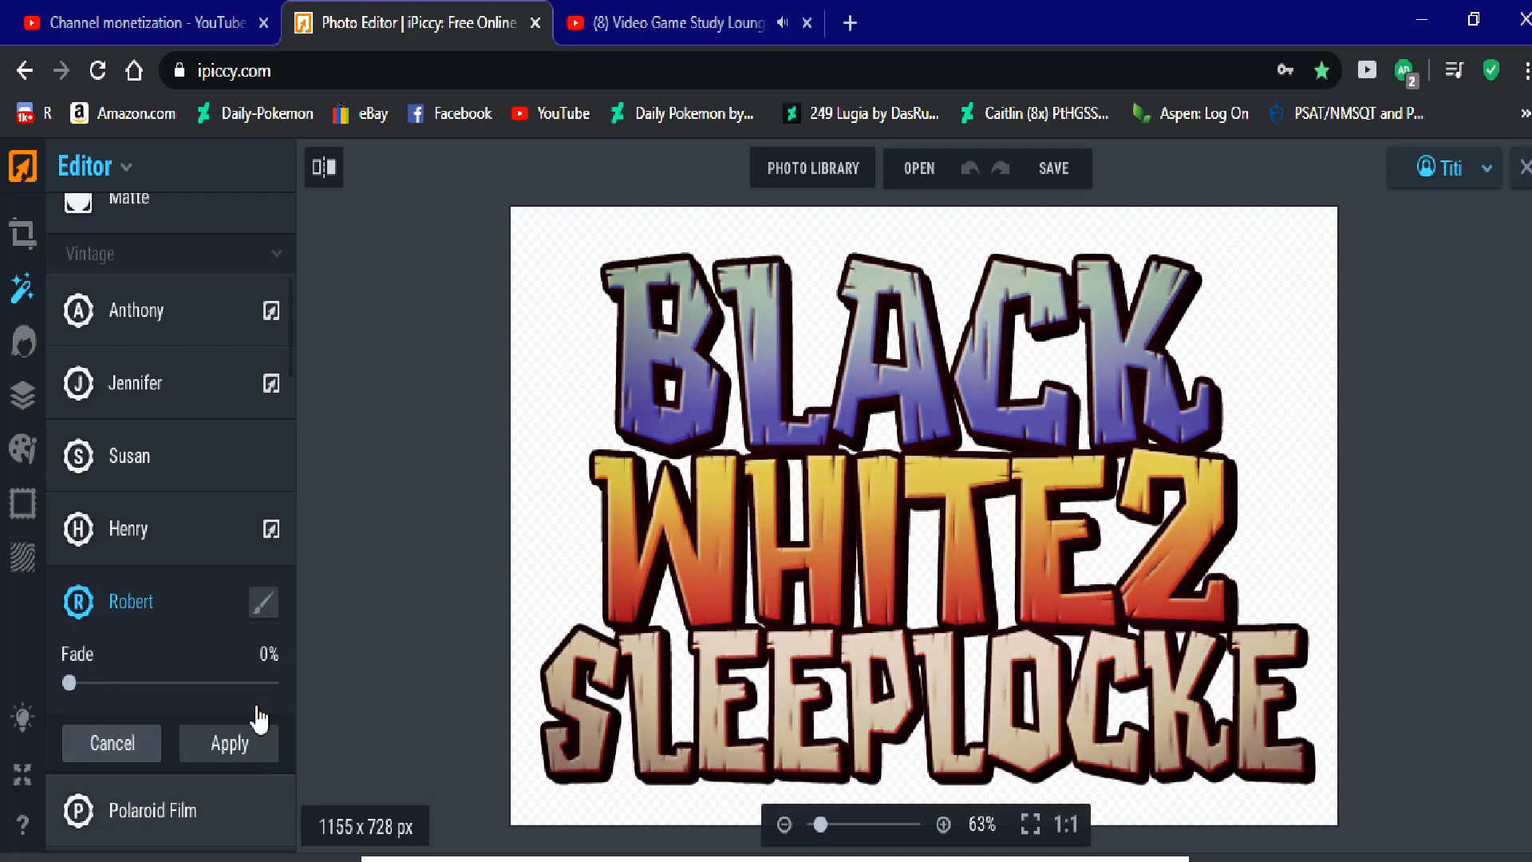
Step: Try the Retro Comic effect on the logo with dots size 13 and fade 76%, and cancel it
{"action": "scroll", "coordinate": [292, 348], "scroll_direction": "down", "scroll_amount": 7}
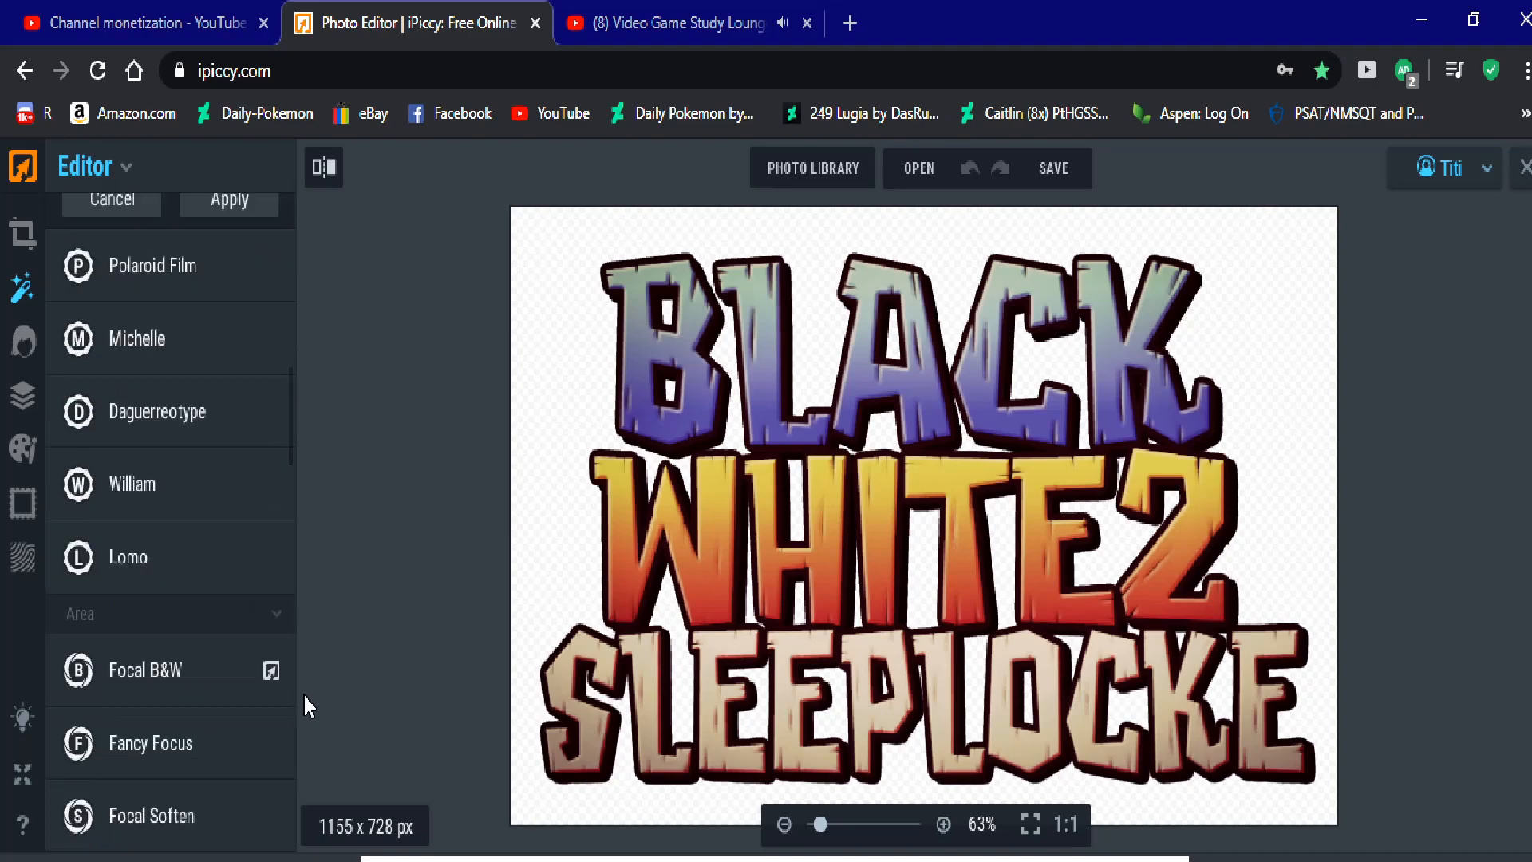
{"action": "scroll", "coordinate": [287, 723], "scroll_direction": "down", "scroll_amount": 15}
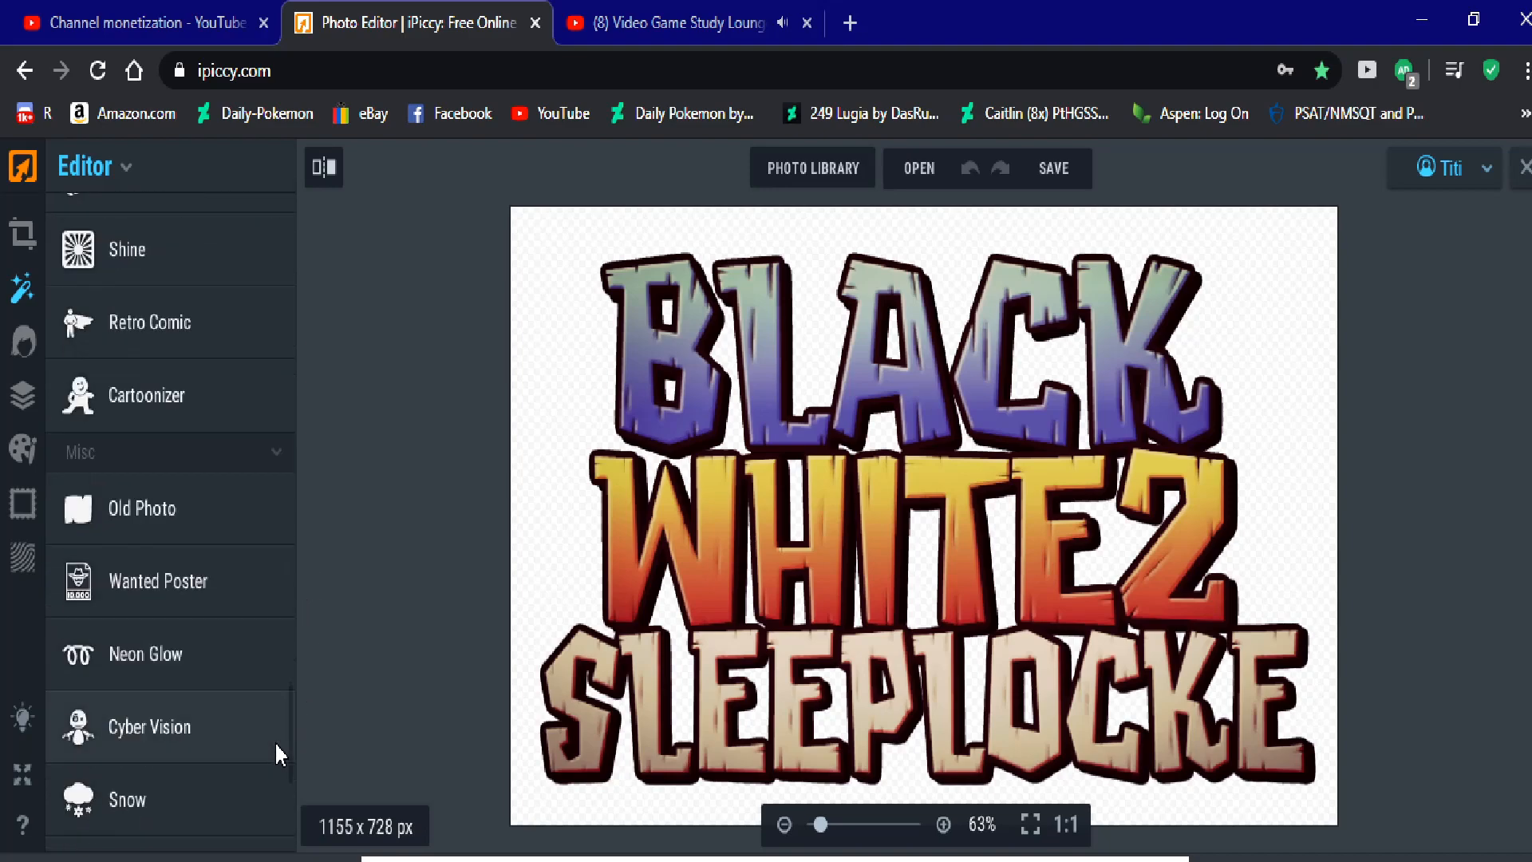
{"action": "left_click", "coordinate": [244, 405]}
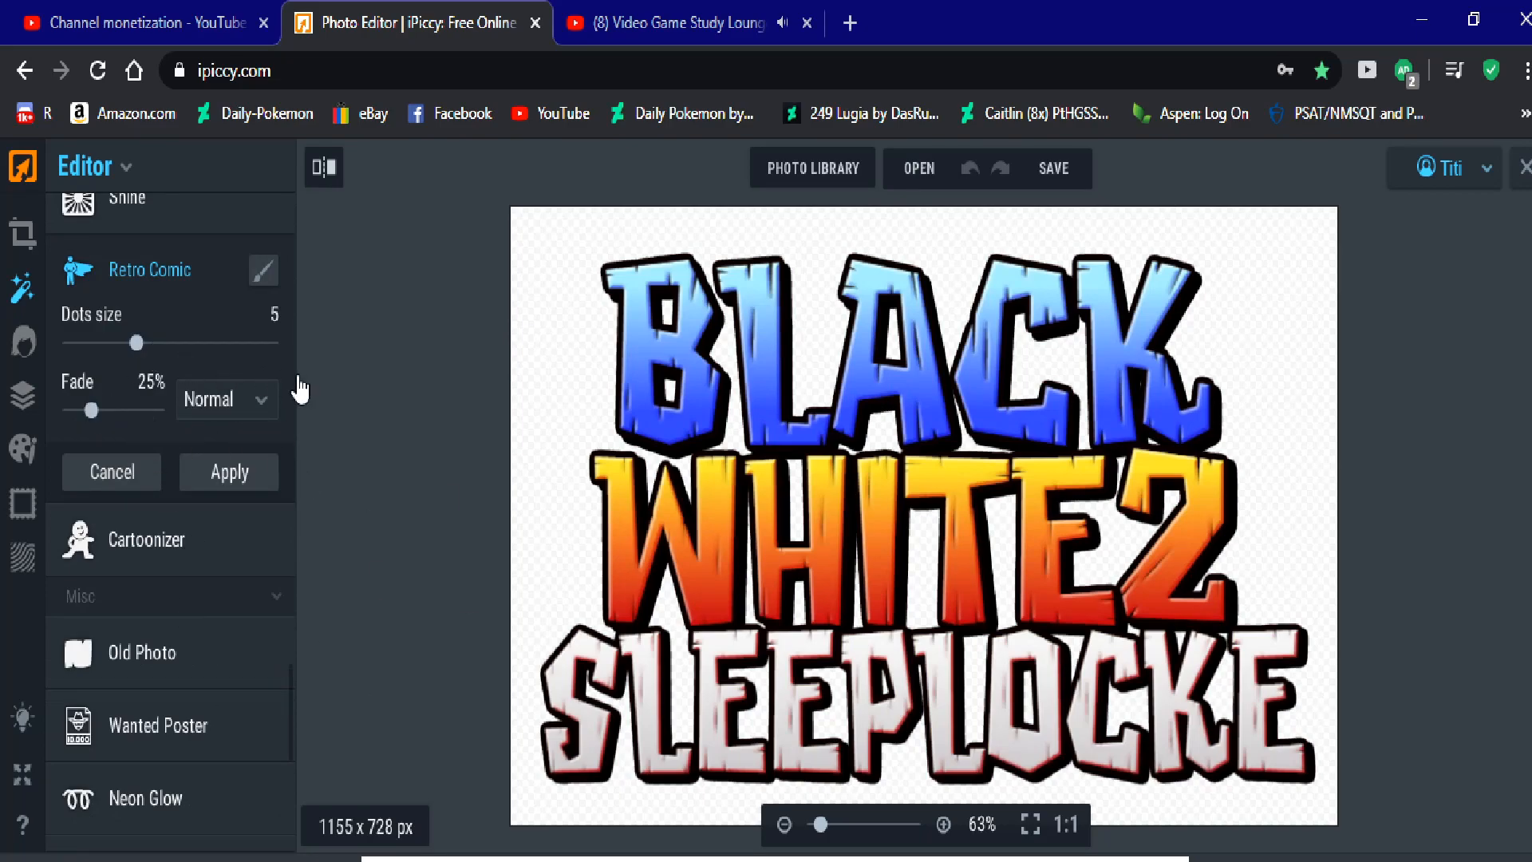
{"action": "left_click_drag", "start_coordinate": [137, 342], "coordinate": [272, 342]}
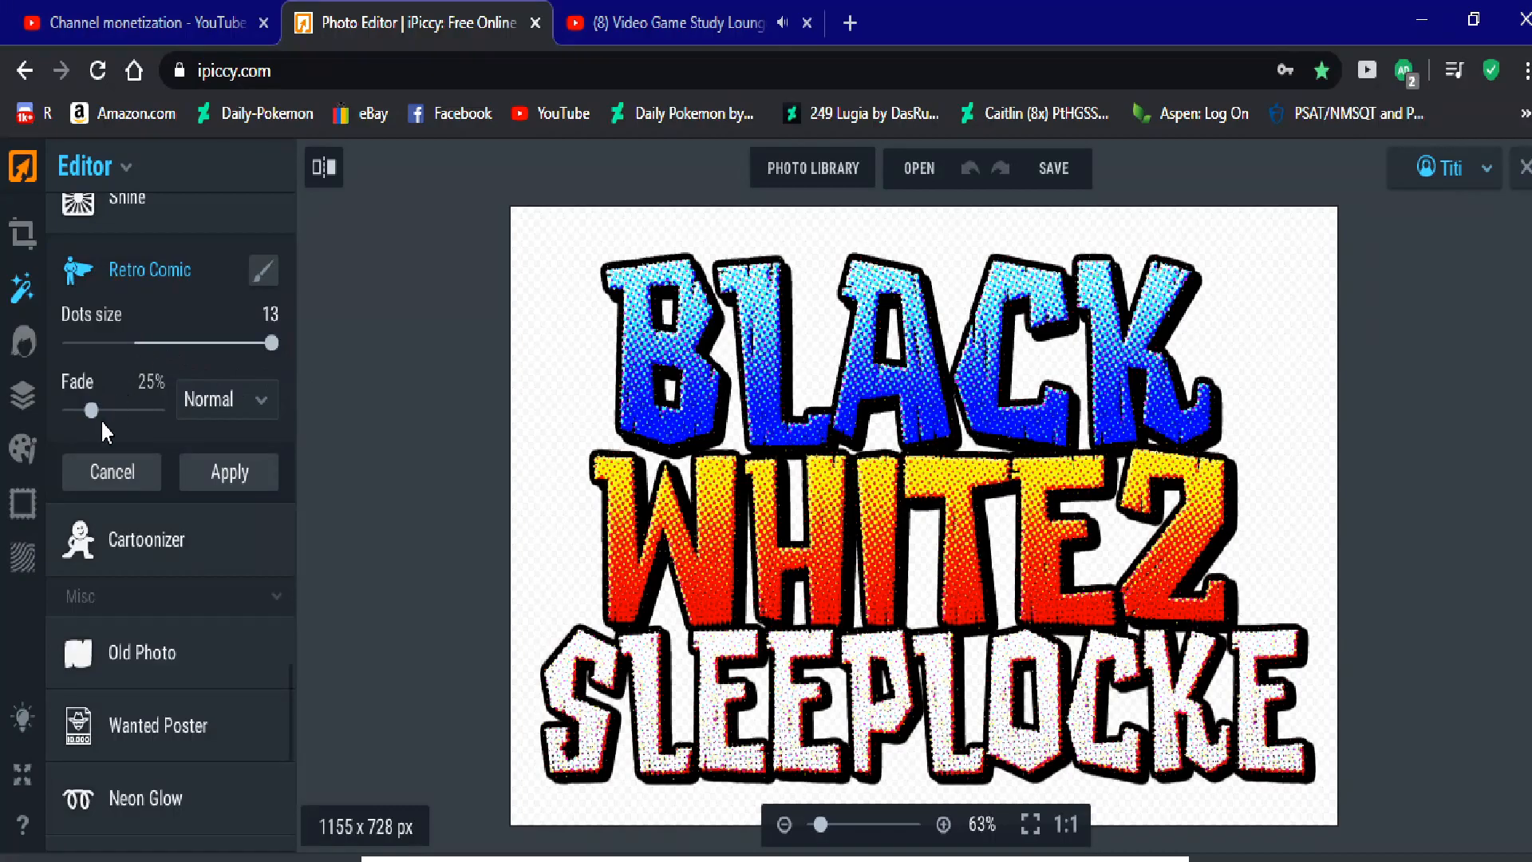
{"action": "left_click_drag", "start_coordinate": [93, 424], "coordinate": [138, 422]}
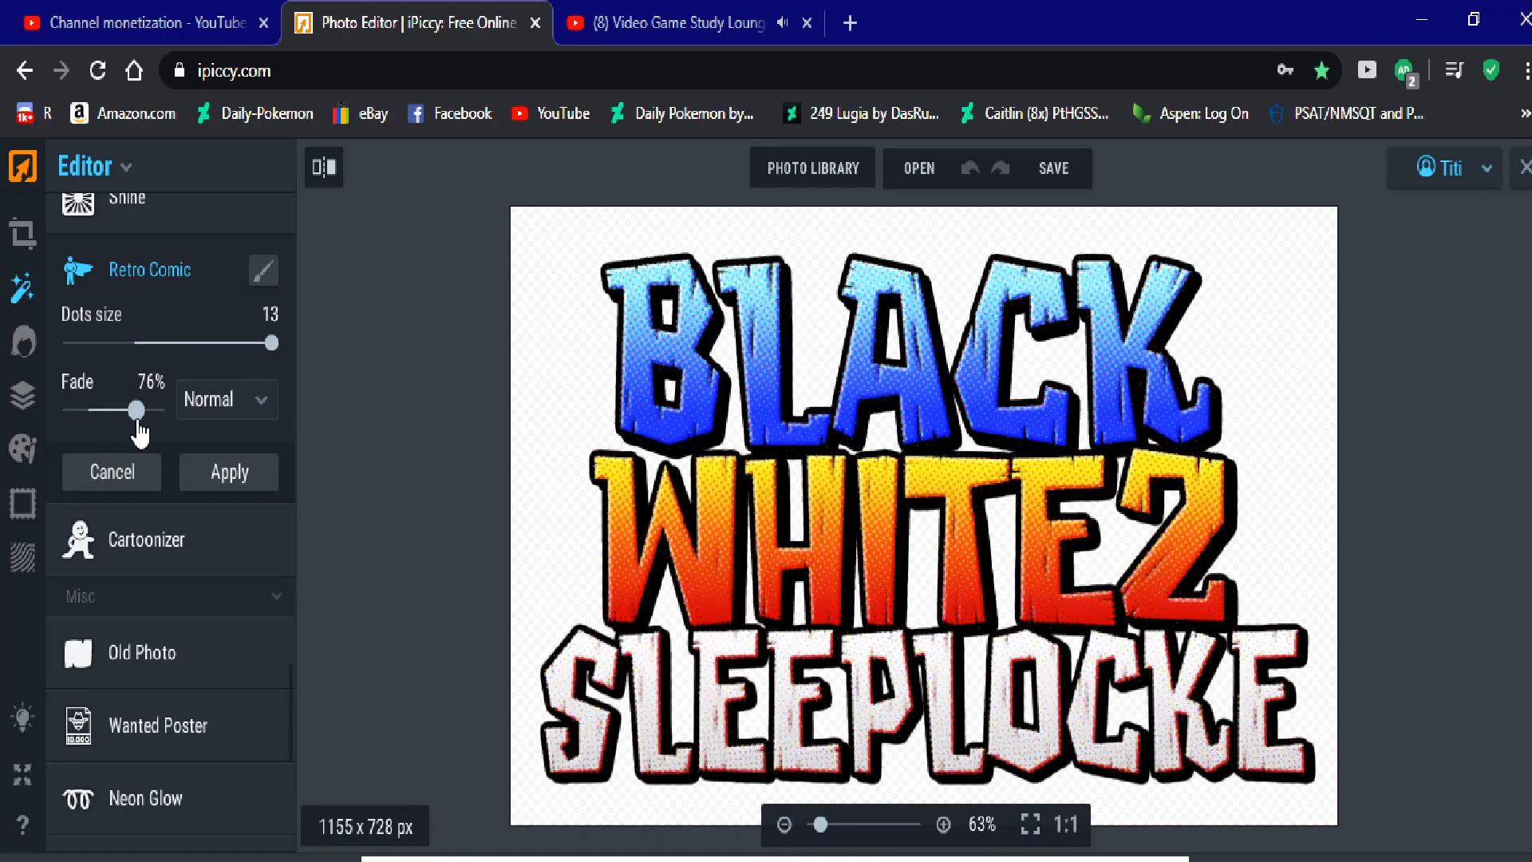
{"action": "left_click", "coordinate": [118, 472]}
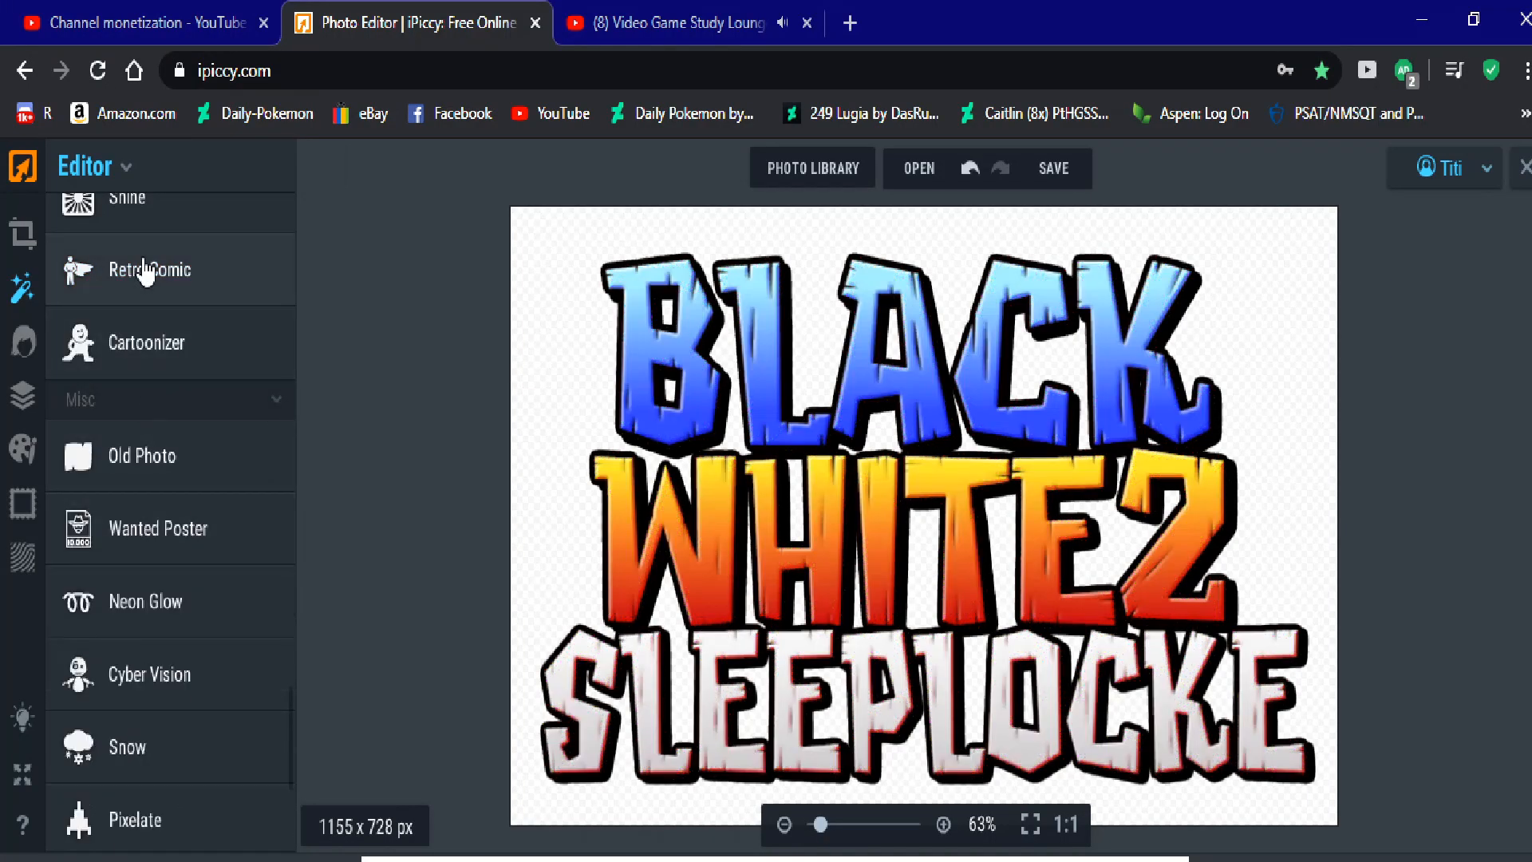
Step: Try the Shine effect on the logo with a radius of 555, and cancel it
{"action": "left_click", "coordinate": [156, 216]}
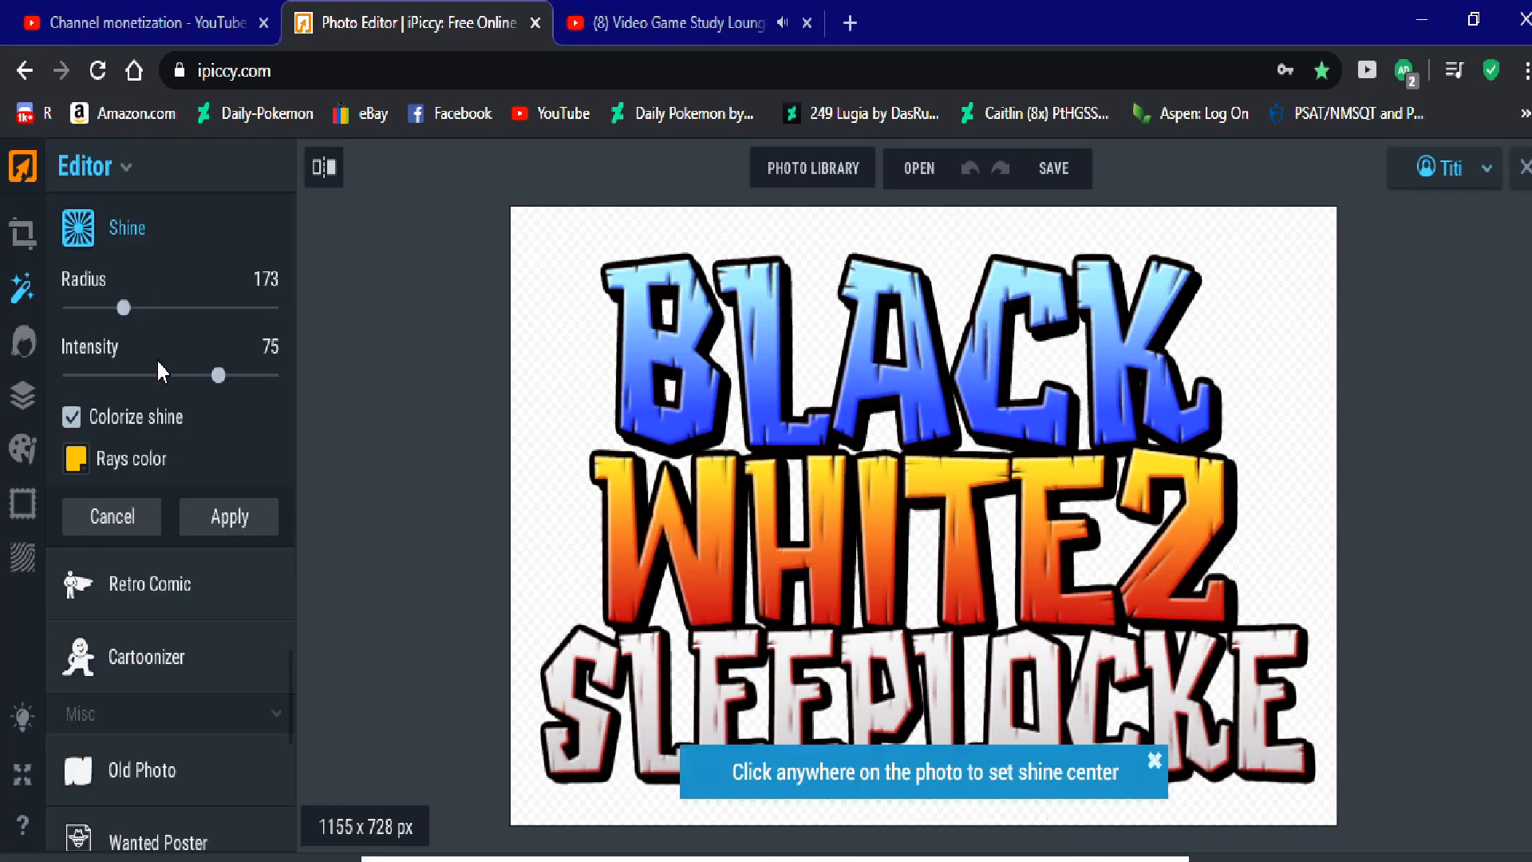
{"action": "left_click_drag", "start_coordinate": [123, 308], "coordinate": [264, 310]}
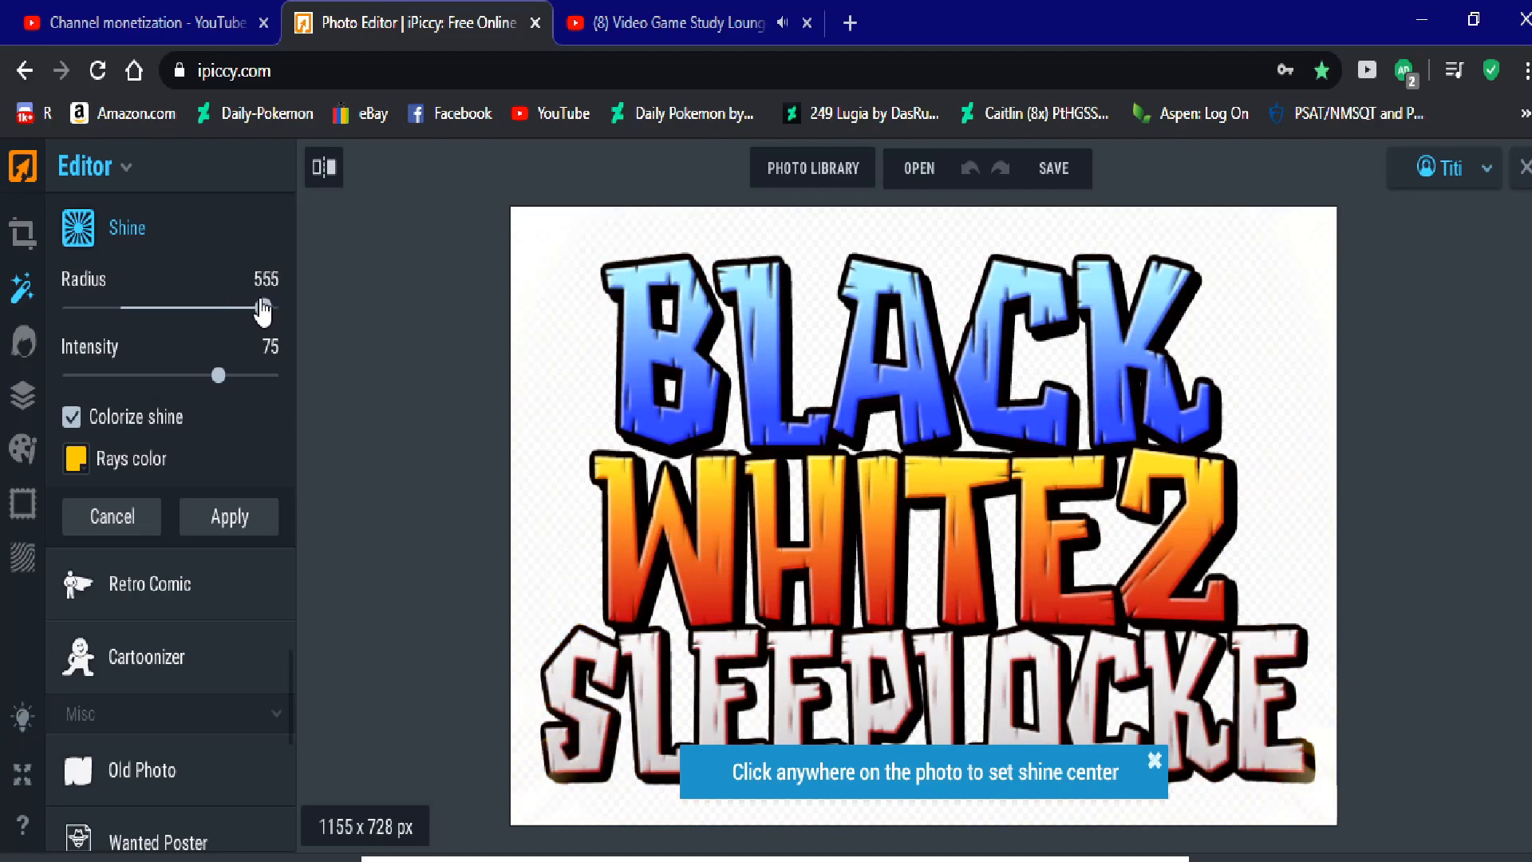
{"action": "left_click", "coordinate": [111, 516]}
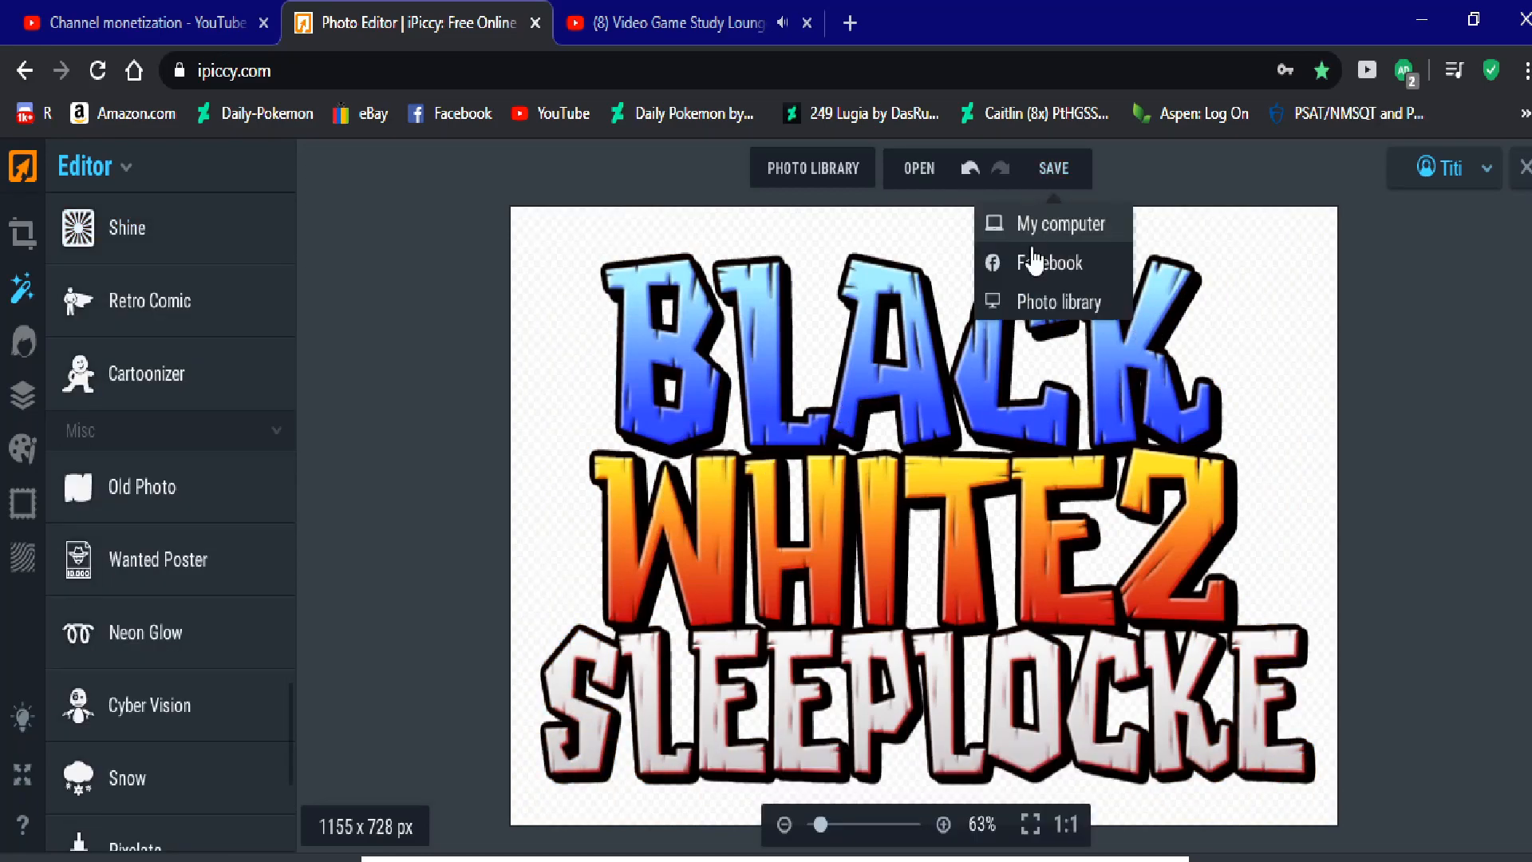
Step: Save the transparent logo to the computer as a PNG file
{"action": "left_click", "coordinate": [1041, 224]}
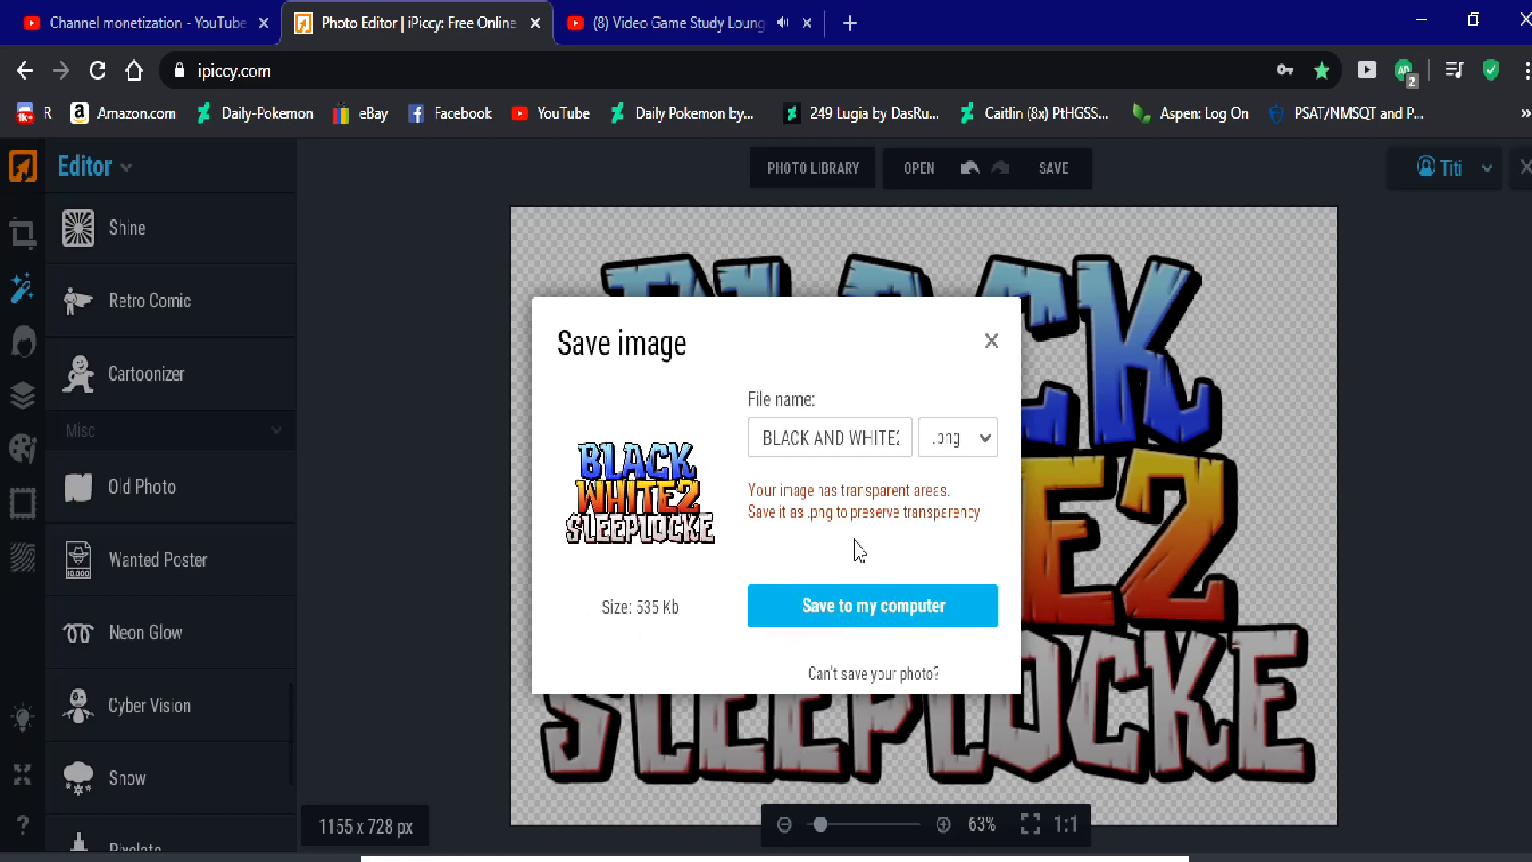
{"action": "left_click", "coordinate": [937, 589]}
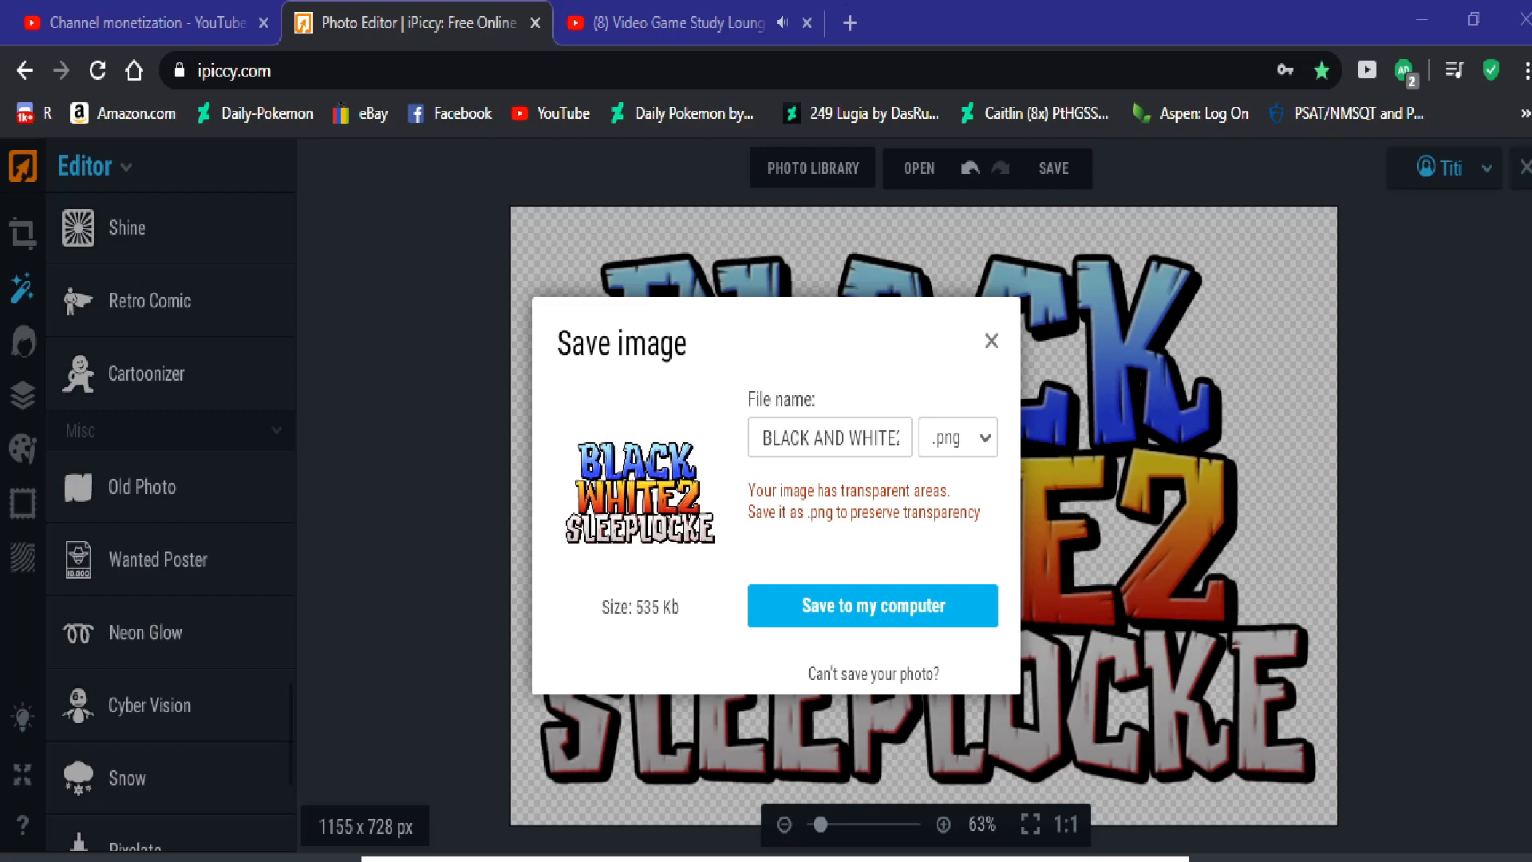
{"action": "left_click", "coordinate": [564, 595]}
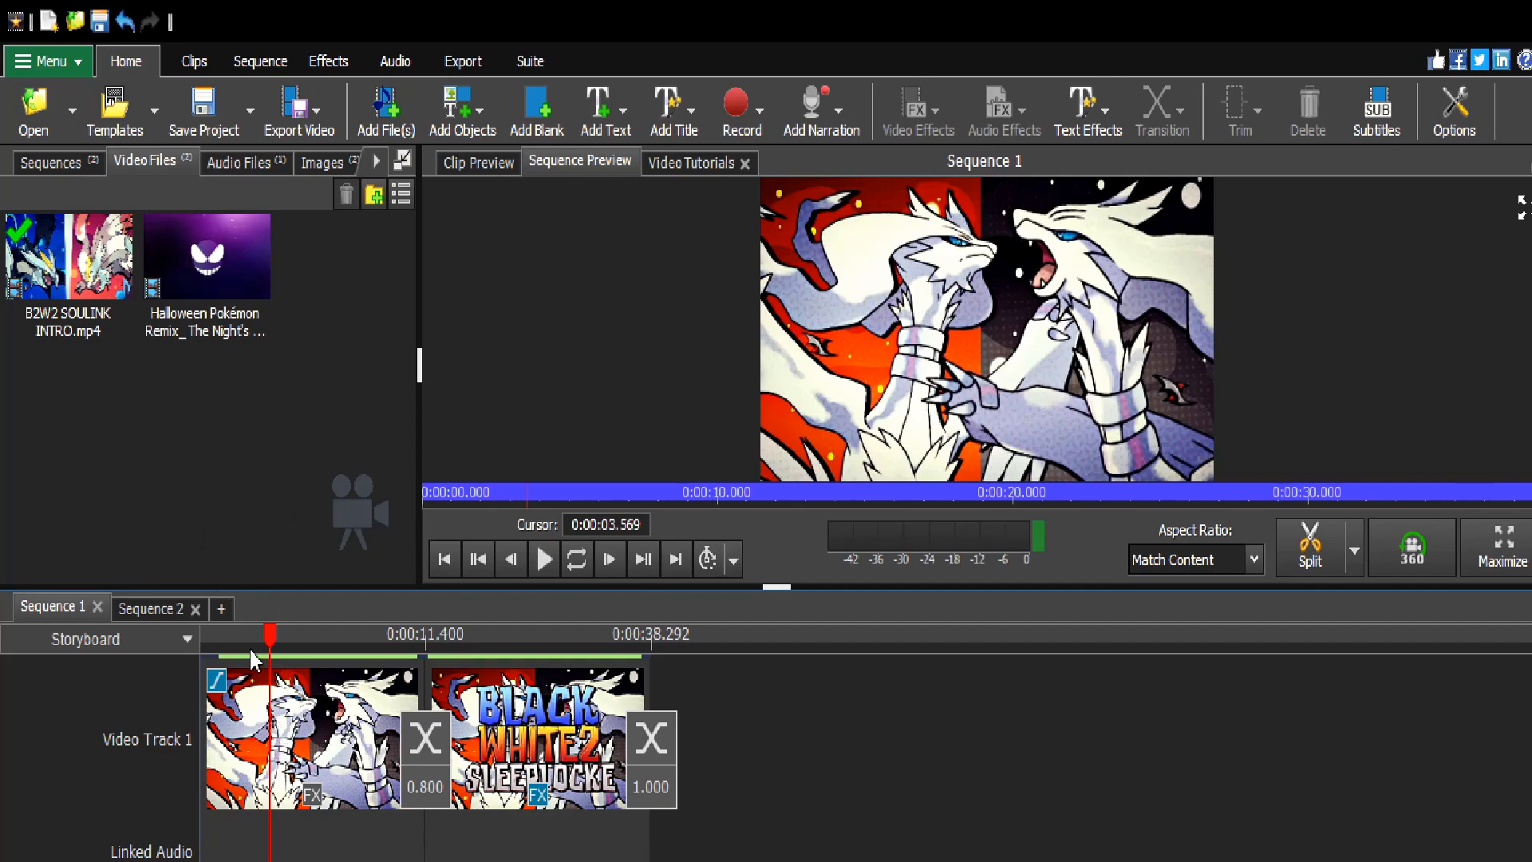
Step: Switch to VideoPad, show Sequence 1 as a timeline and scrub through the SOULLINK intro in Sequence 2
{"action": "key", "text": "Tab"}
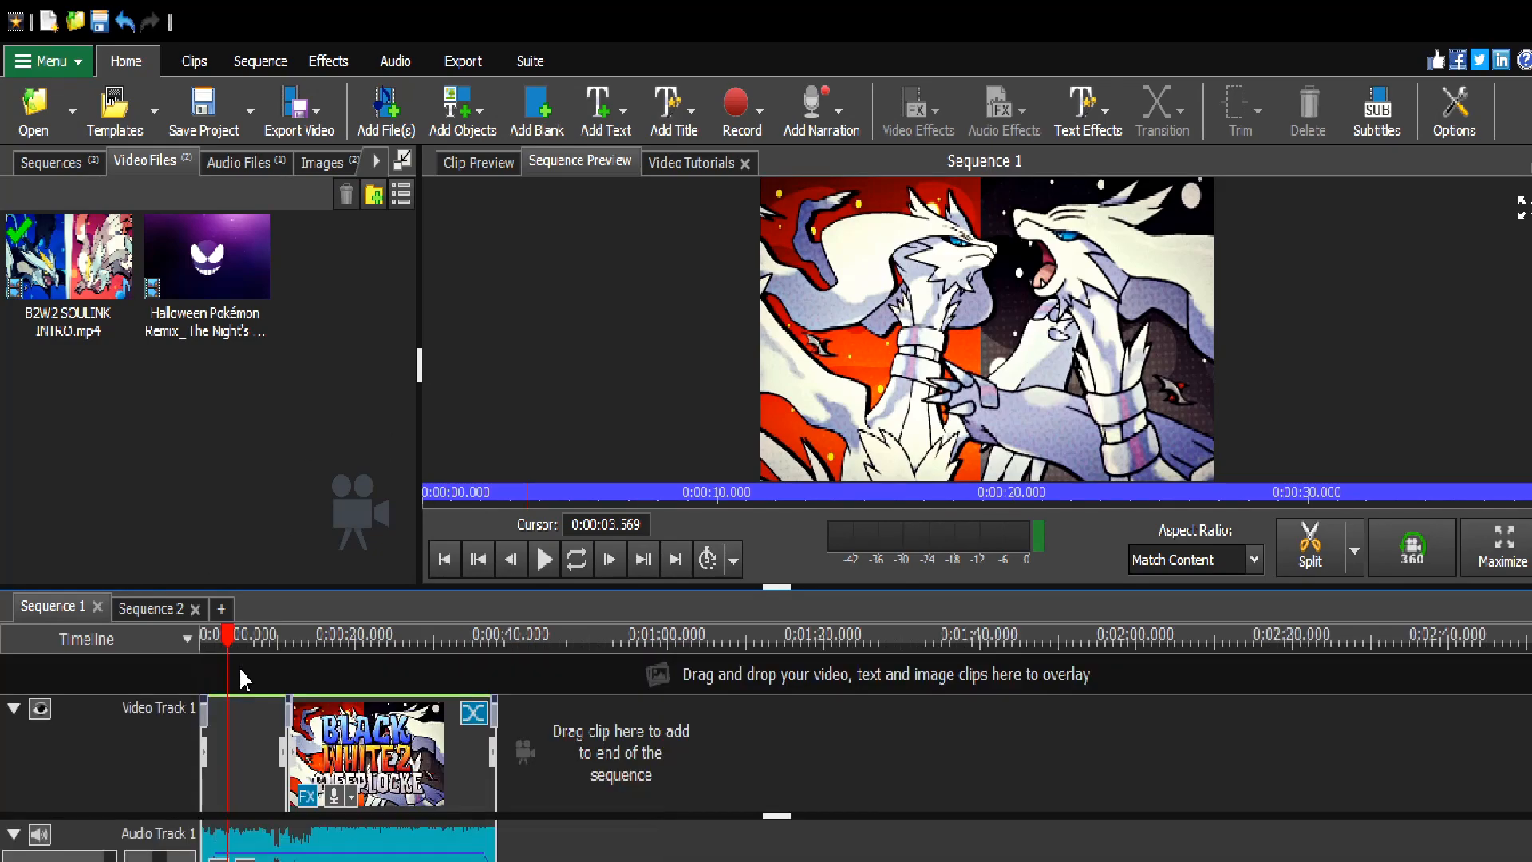
{"action": "left_click", "coordinate": [172, 608]}
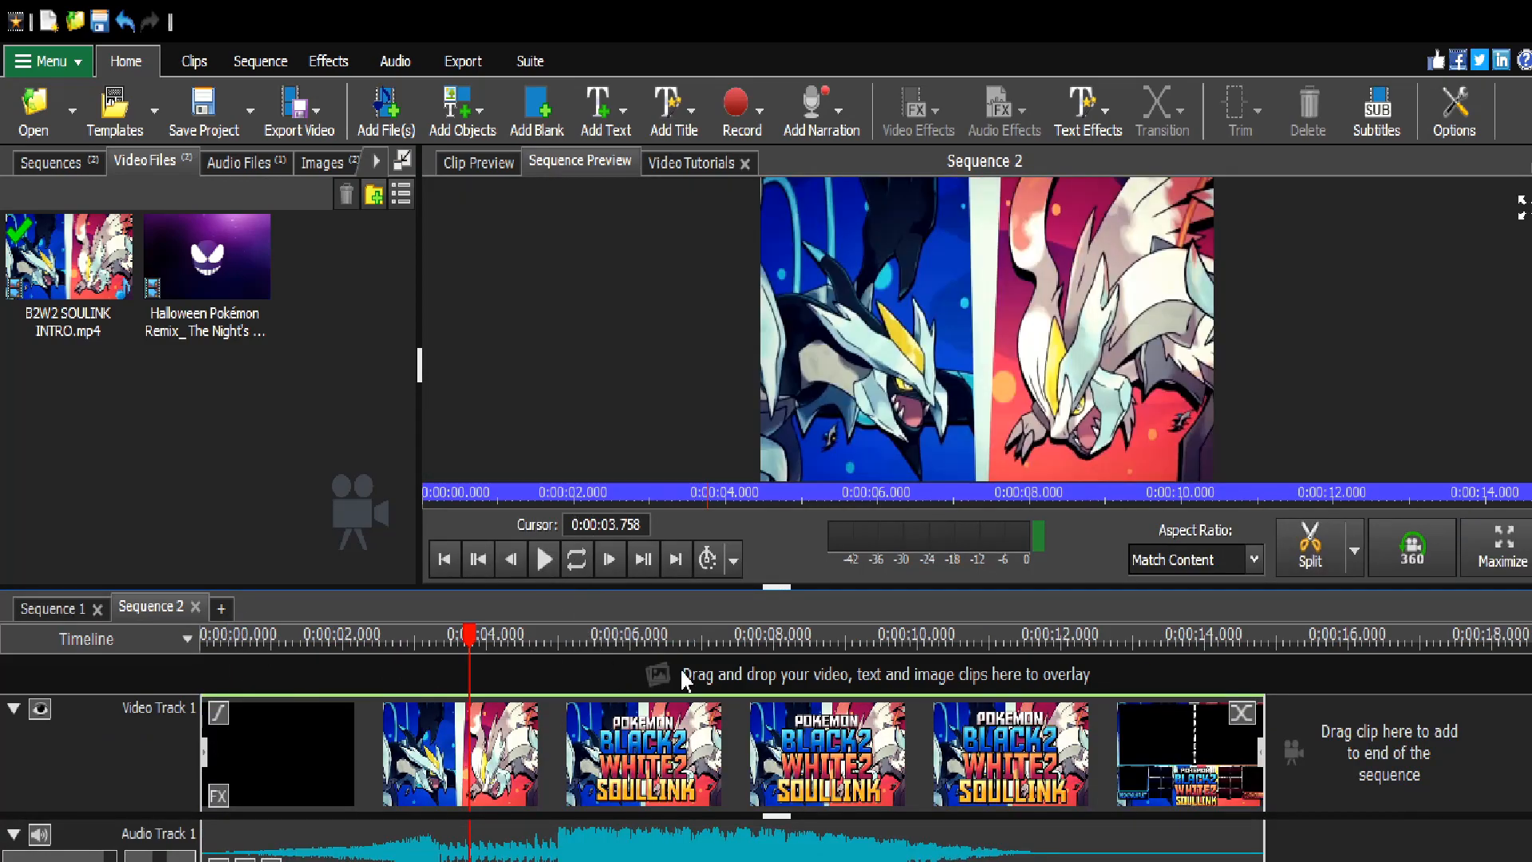
{"action": "mouse_move", "coordinate": [466, 660]}
{"action": "left_mouse_down"}
{"action": "mouse_move", "coordinate": [523, 662]}
{"action": "mouse_move", "coordinate": [205, 661]}
{"action": "mouse_move", "coordinate": [296, 670]}
{"action": "mouse_move", "coordinate": [379, 645]}
{"action": "mouse_move", "coordinate": [470, 663]}
{"action": "left_mouse_up"}
{"action": "left_click_drag", "start_coordinate": [463, 758], "coordinate": [1197, 774]}
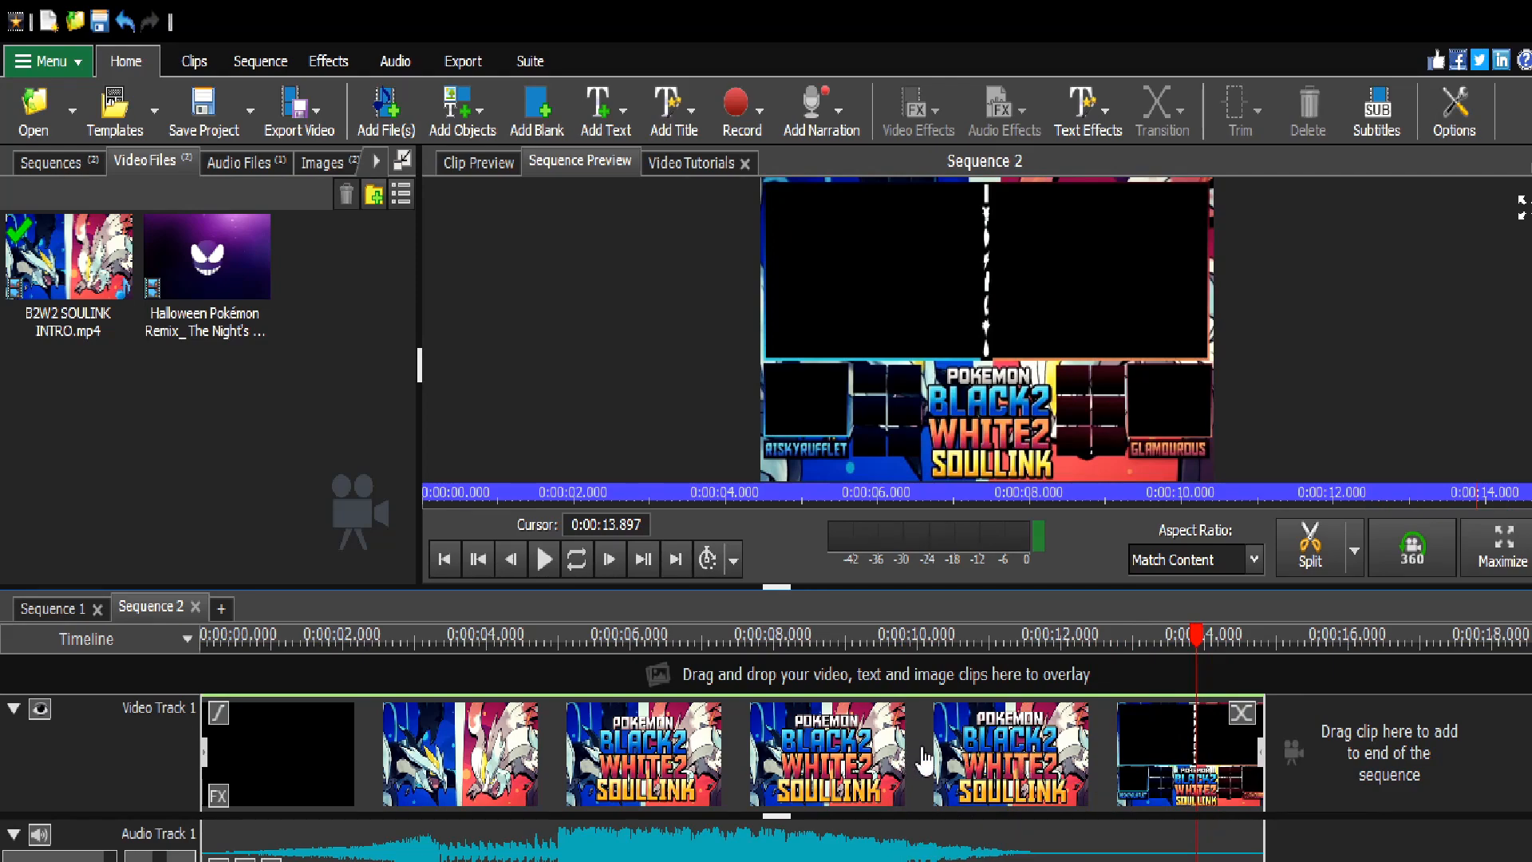
{"action": "left_click", "coordinate": [961, 754]}
{"action": "left_click_drag", "start_coordinate": [975, 661], "coordinate": [759, 639]}
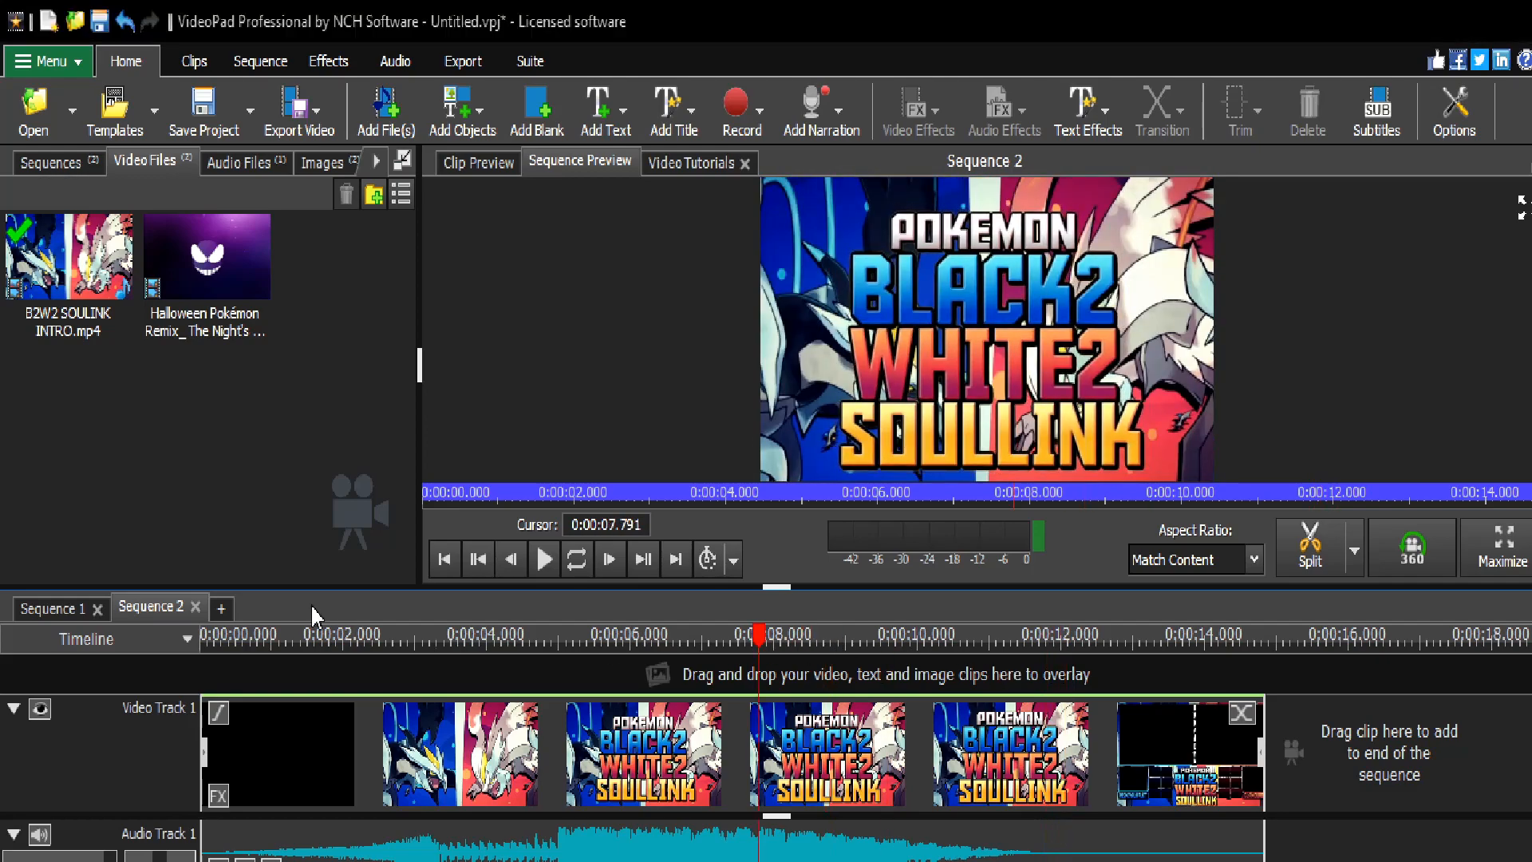
Step: Return to Sequence 1 and delete the BLACK WHITE2 SLEEPLOCKE artwork clip from the end of Video Track 1
{"action": "left_click", "coordinate": [76, 614]}
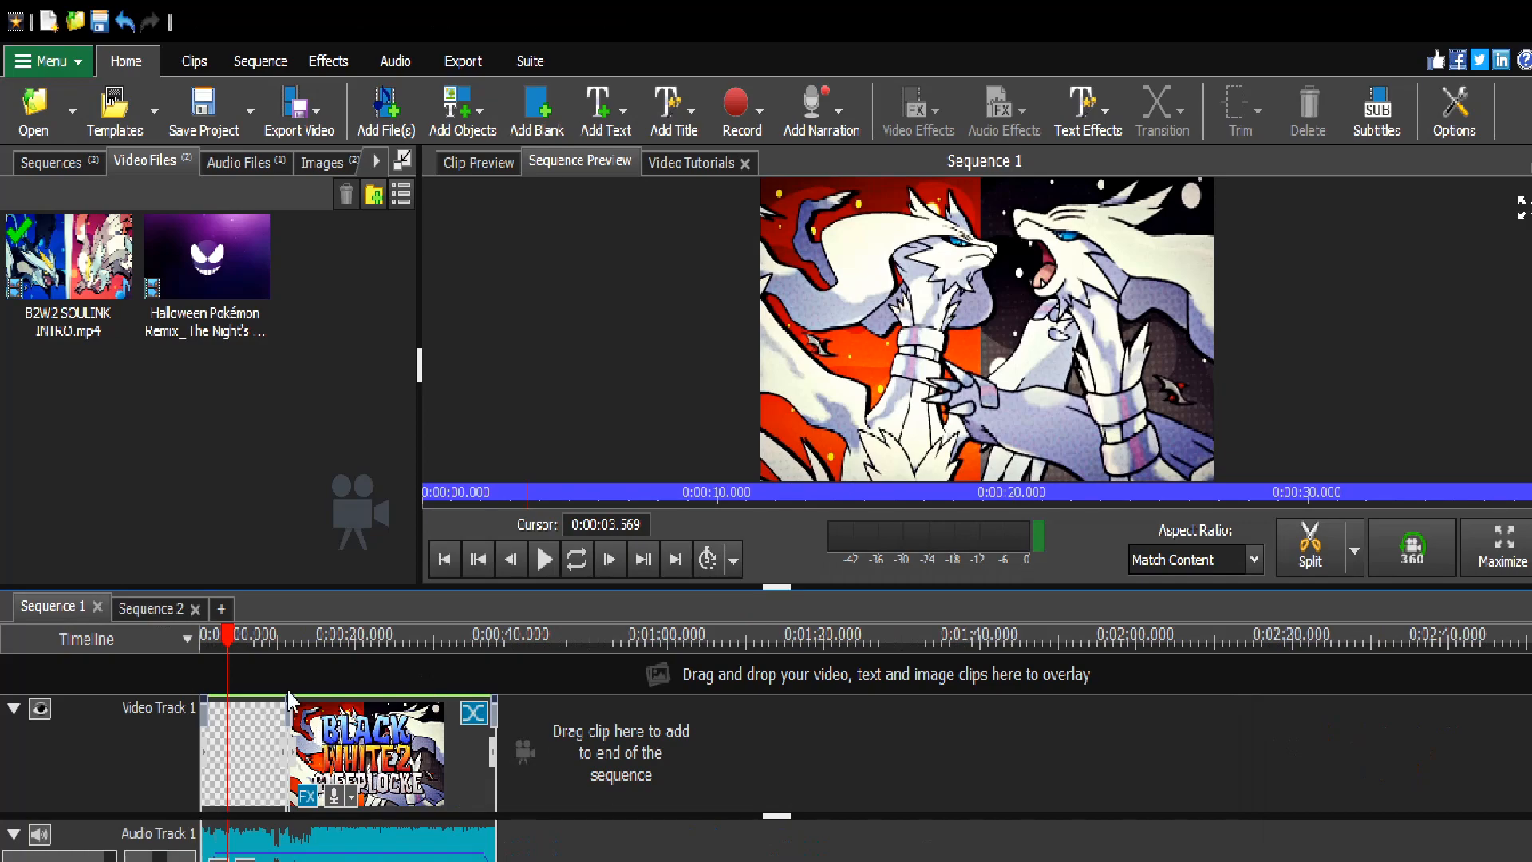
{"action": "left_click_drag", "start_coordinate": [229, 648], "coordinate": [326, 686]}
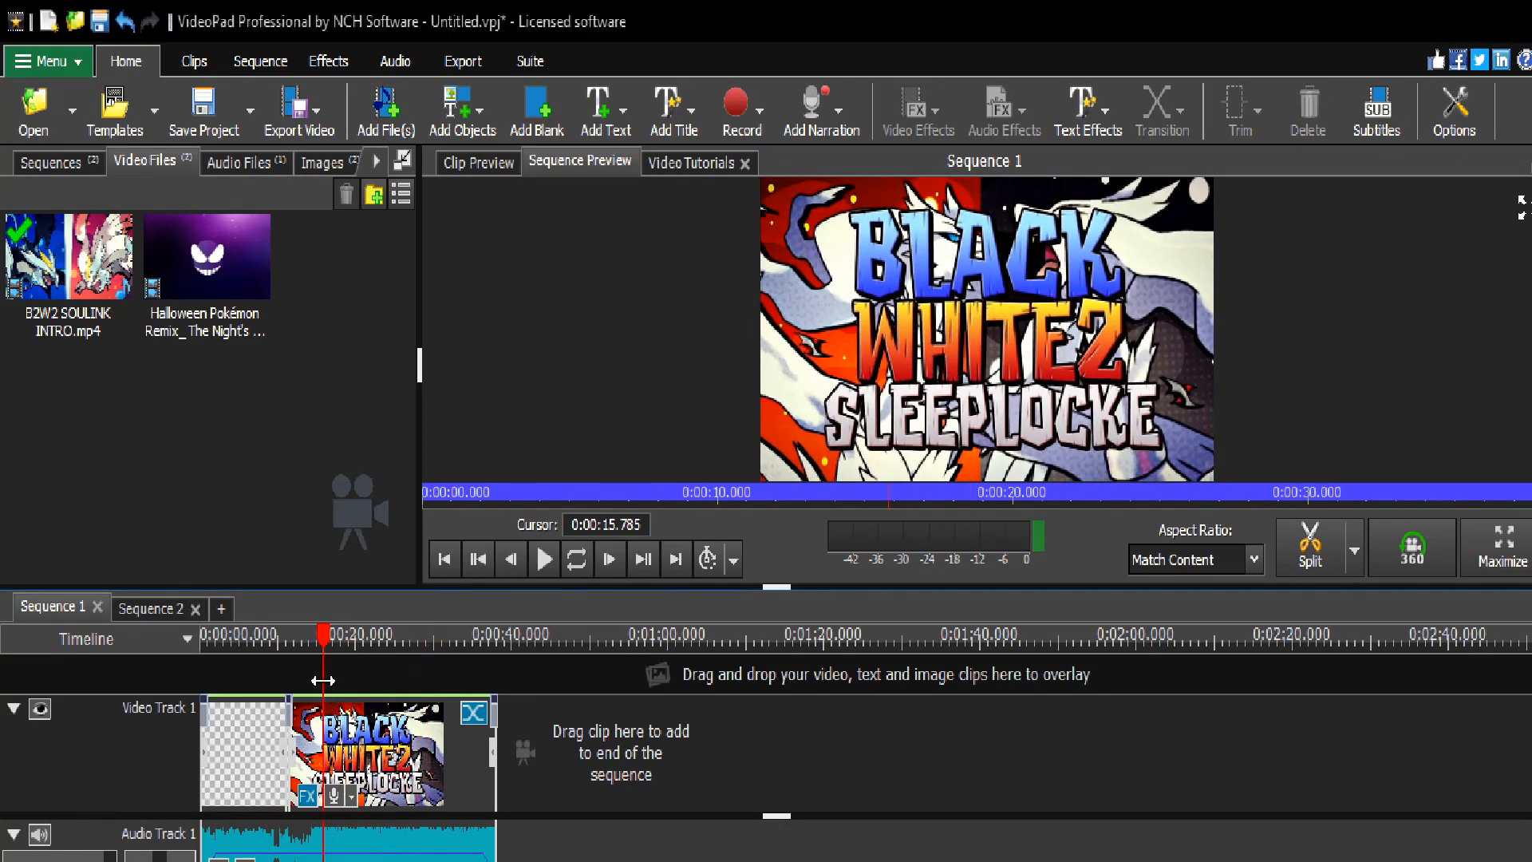
{"action": "left_click", "coordinate": [431, 765]}
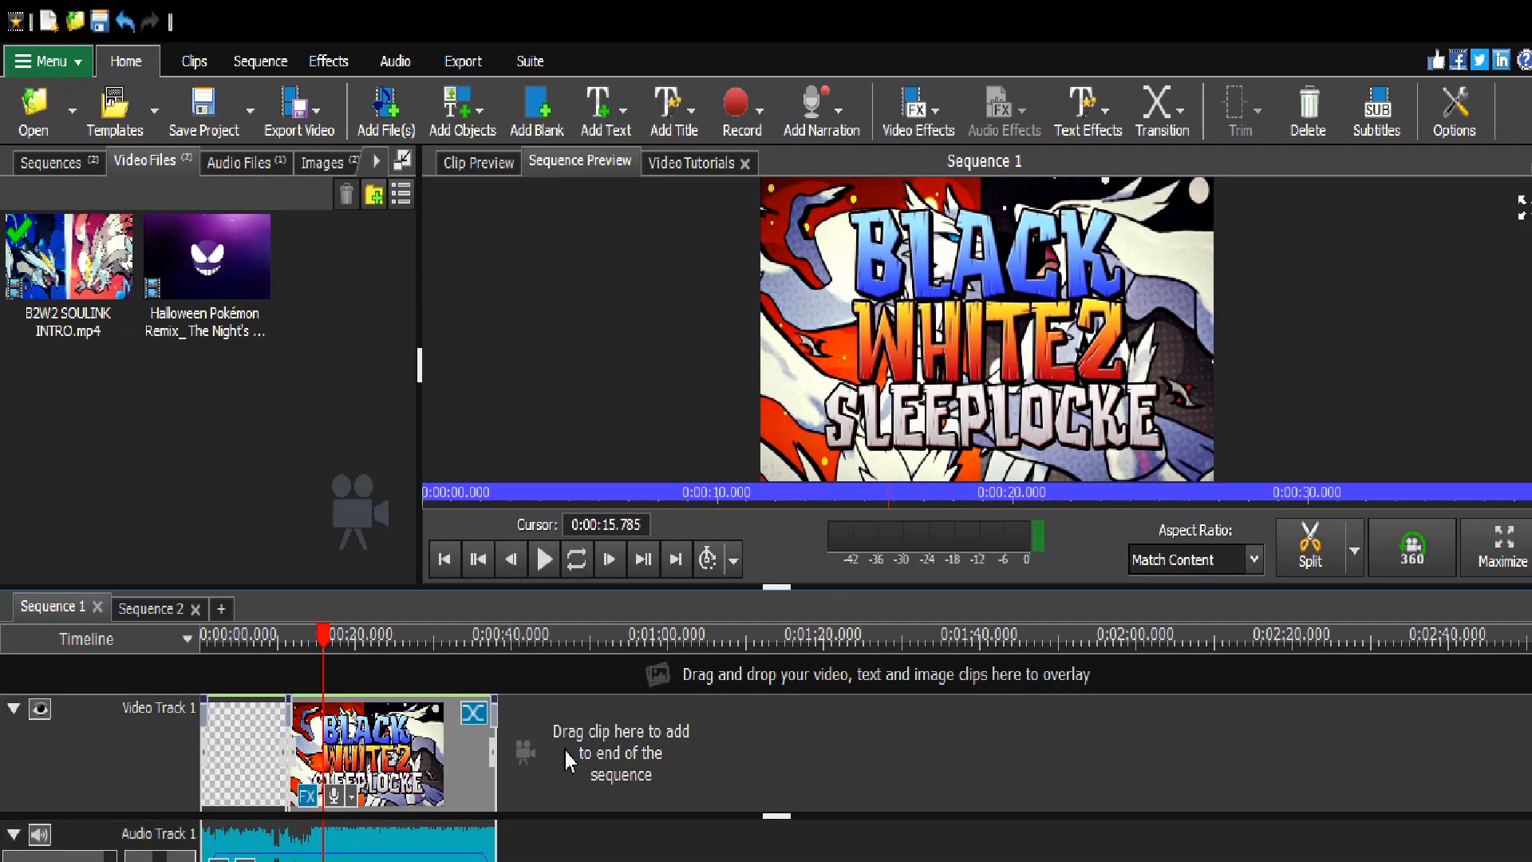
{"action": "key", "text": "Delete"}
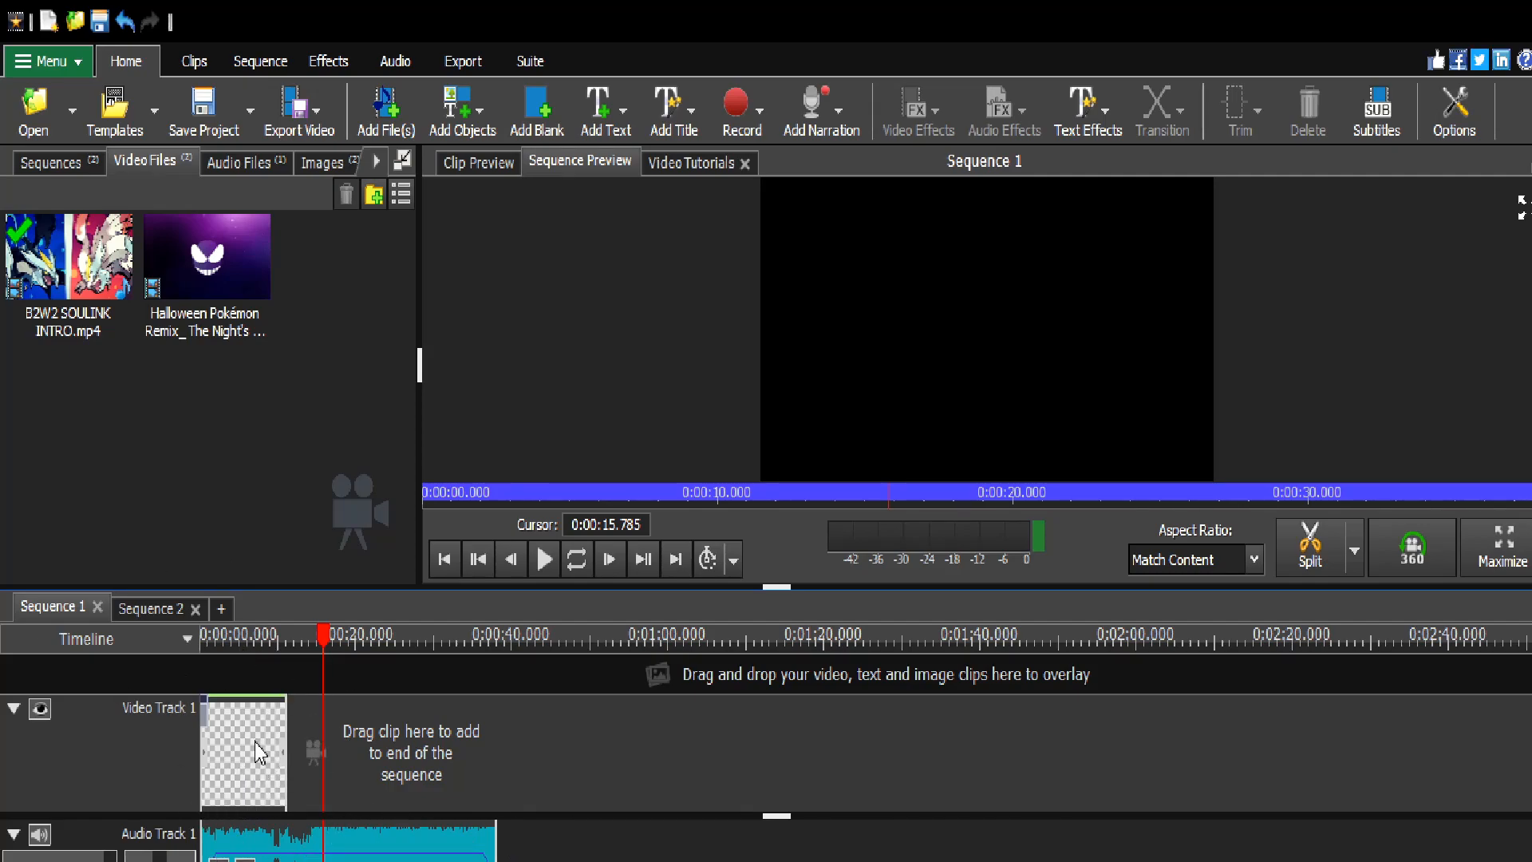
Step: Try slightly trimming the end of the remaining clip on Video Track 1, and undo the trim
{"action": "mouse_move", "coordinate": [281, 743]}
{"action": "left_mouse_down"}
{"action": "mouse_move", "coordinate": [299, 742]}
{"action": "mouse_move", "coordinate": [273, 735]}
{"action": "mouse_move", "coordinate": [285, 743]}
{"action": "left_mouse_up"}
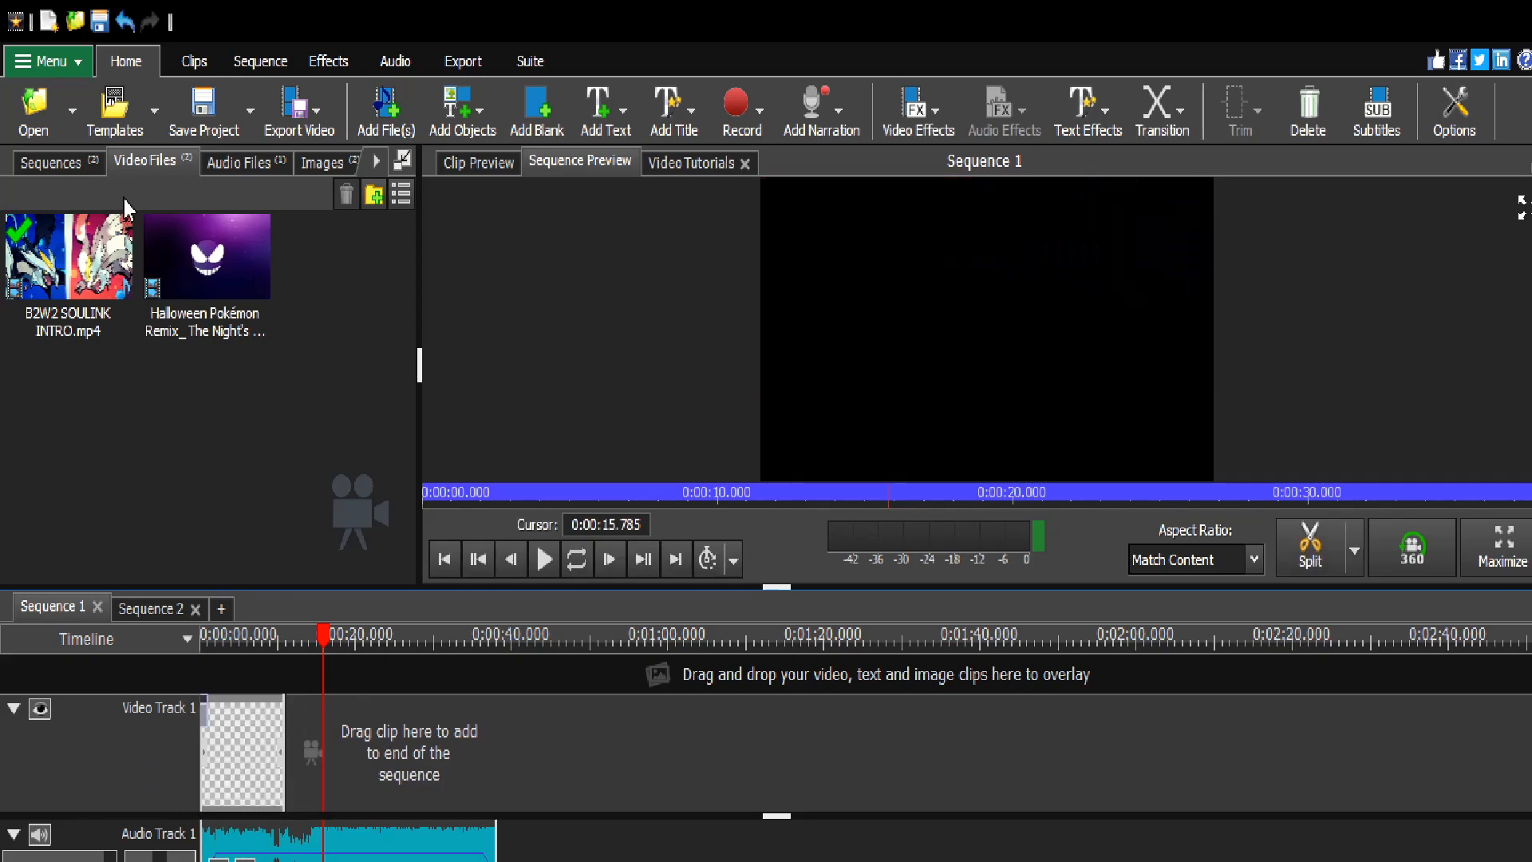
{"action": "left_click", "coordinate": [126, 22]}
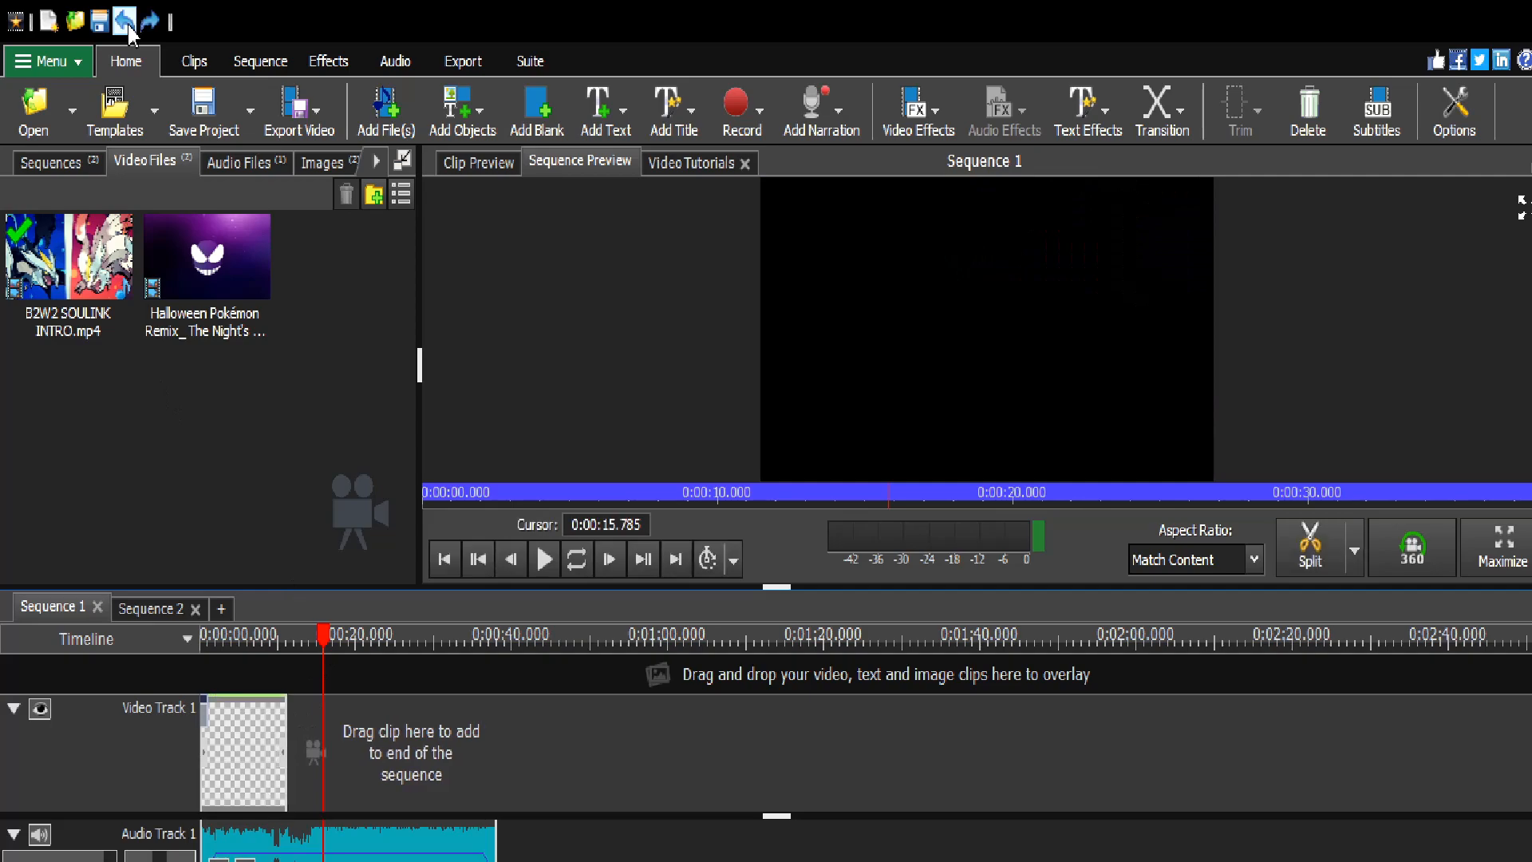
Step: Extend the end of the music clip on Audio Track 1 to about one minute
{"action": "mouse_move", "coordinate": [325, 654]}
{"action": "left_mouse_down"}
{"action": "mouse_move", "coordinate": [292, 650]}
{"action": "mouse_move", "coordinate": [317, 652]}
{"action": "left_mouse_up"}
{"action": "left_click_drag", "start_coordinate": [479, 838], "coordinate": [677, 821]}
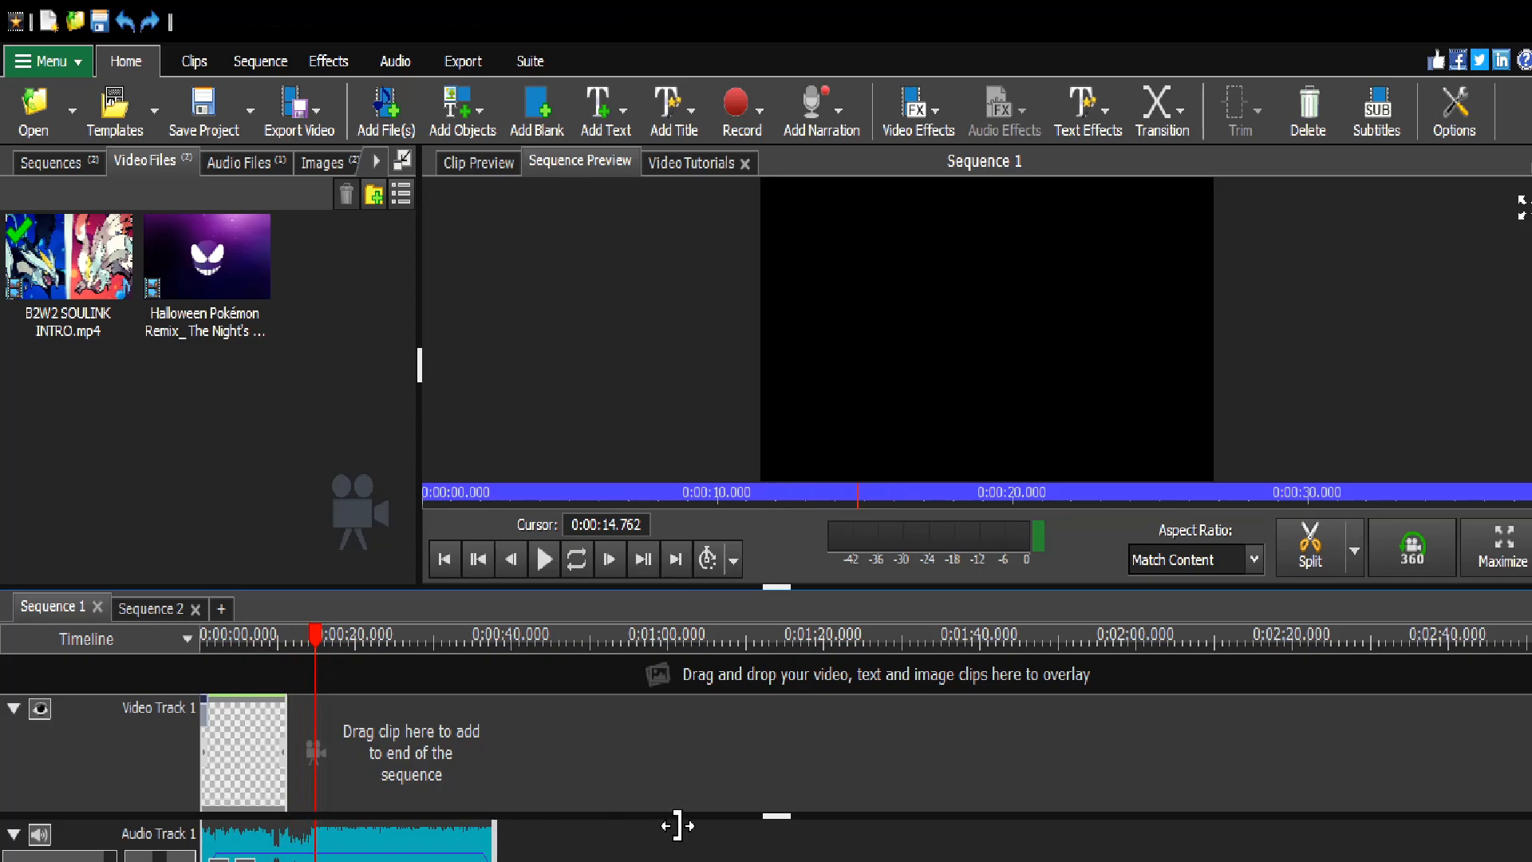
{"action": "left_click", "coordinate": [240, 844]}
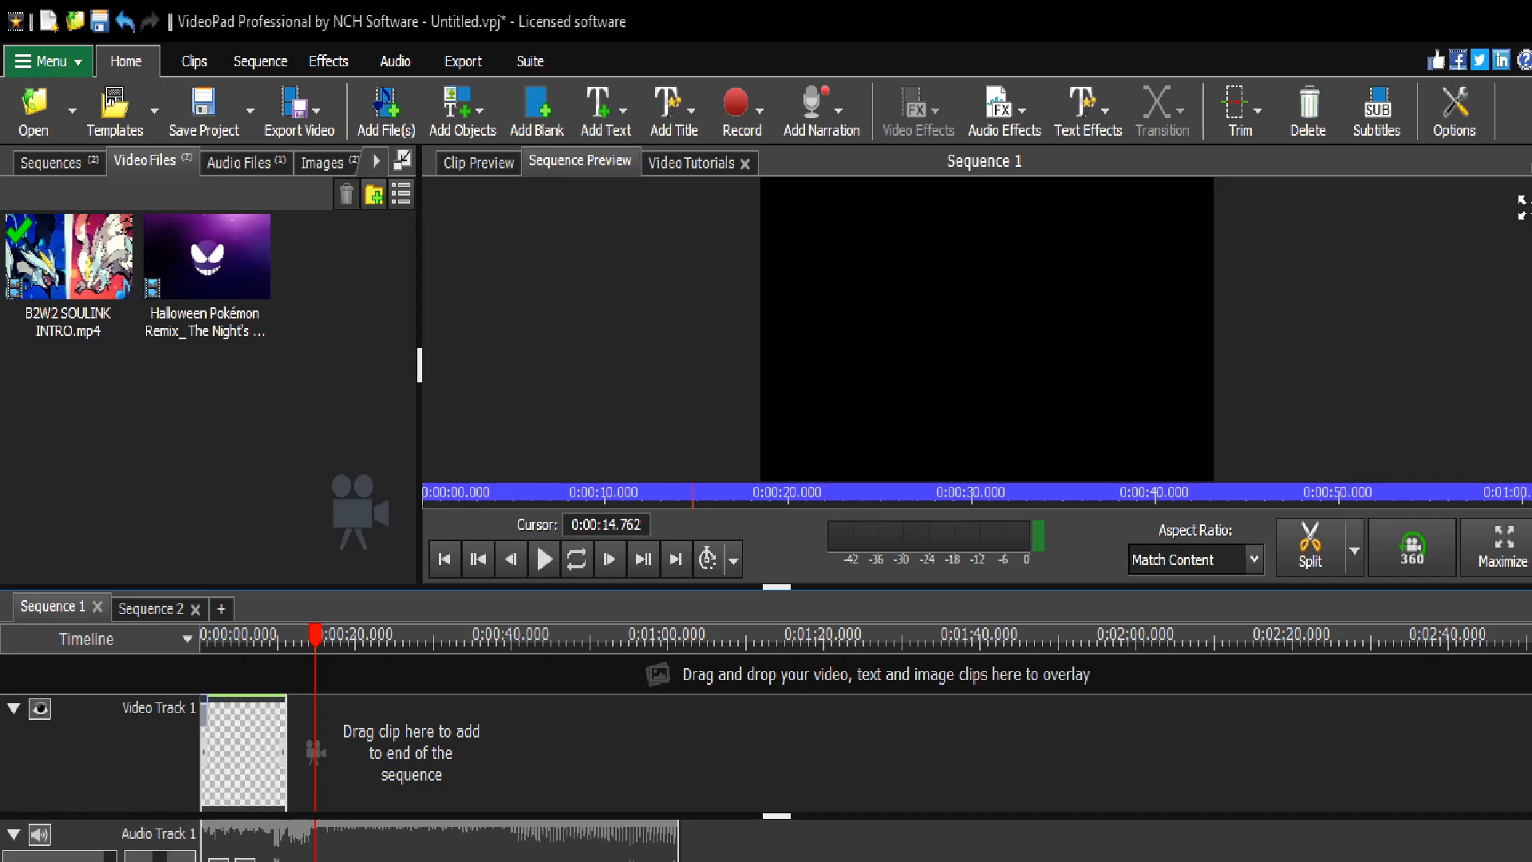
Step: Overlay BLACK AND WHITE2 SLEEPLOCKE LOGO.png on a new video track from about 7 s and extend it to about 33 s long
{"action": "left_click", "coordinate": [322, 162]}
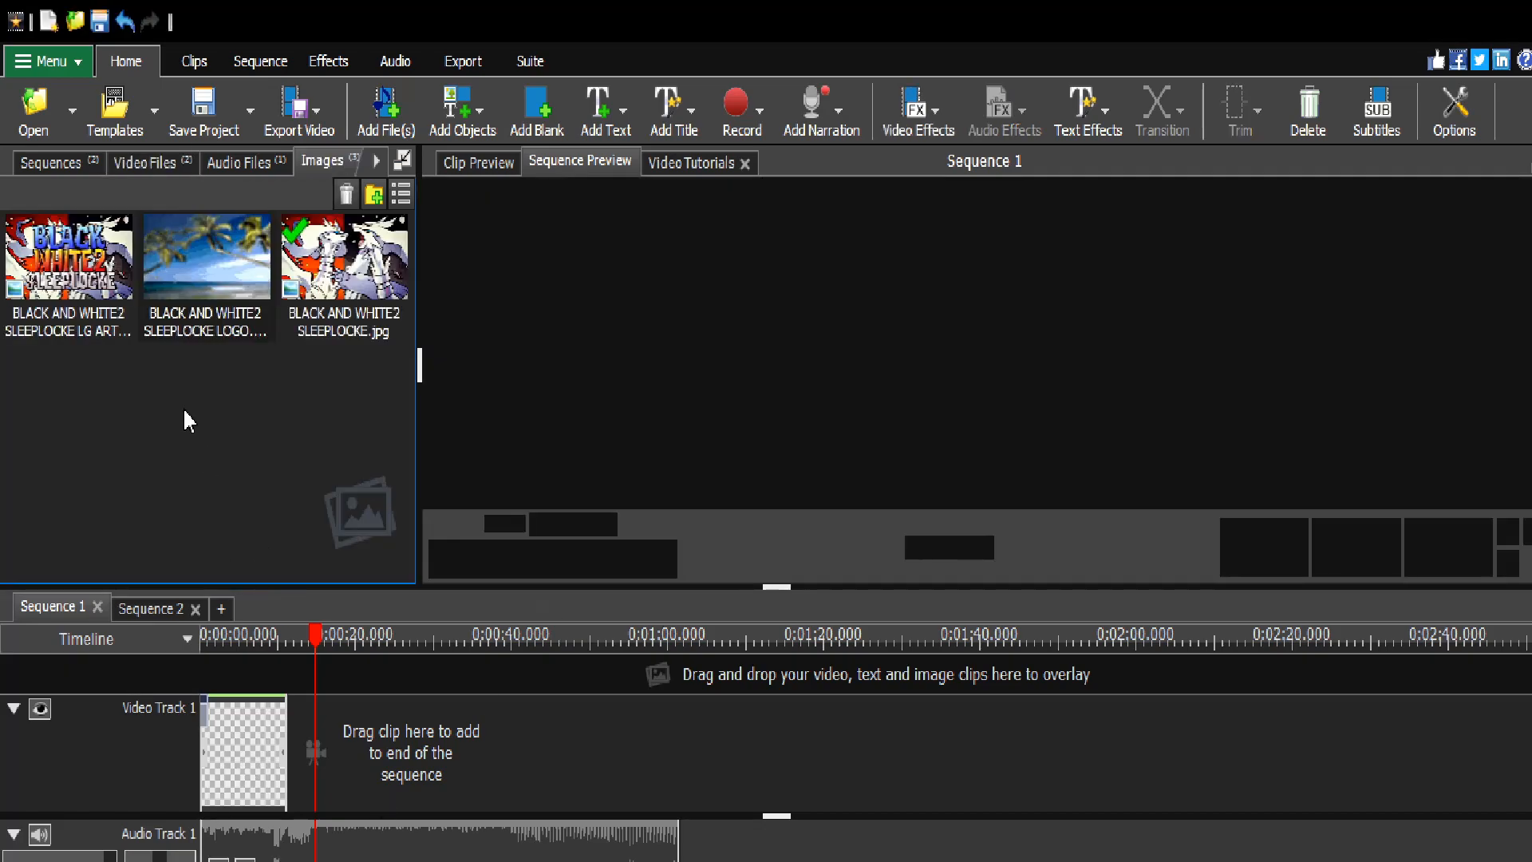
{"action": "left_click", "coordinate": [316, 319]}
{"action": "left_click", "coordinate": [205, 239]}
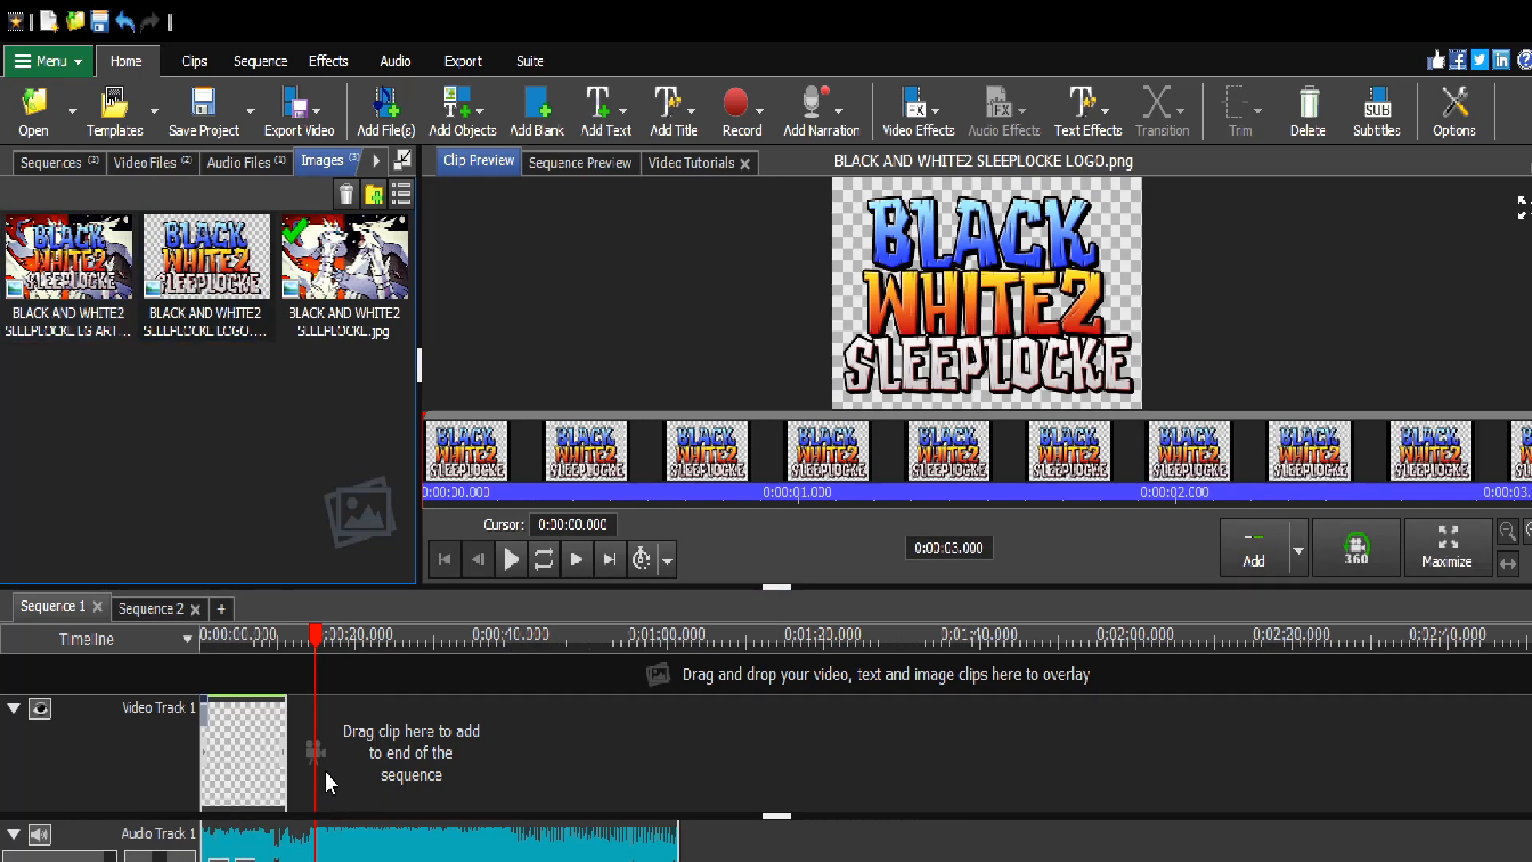
{"action": "left_click_drag", "start_coordinate": [239, 312], "coordinate": [255, 668]}
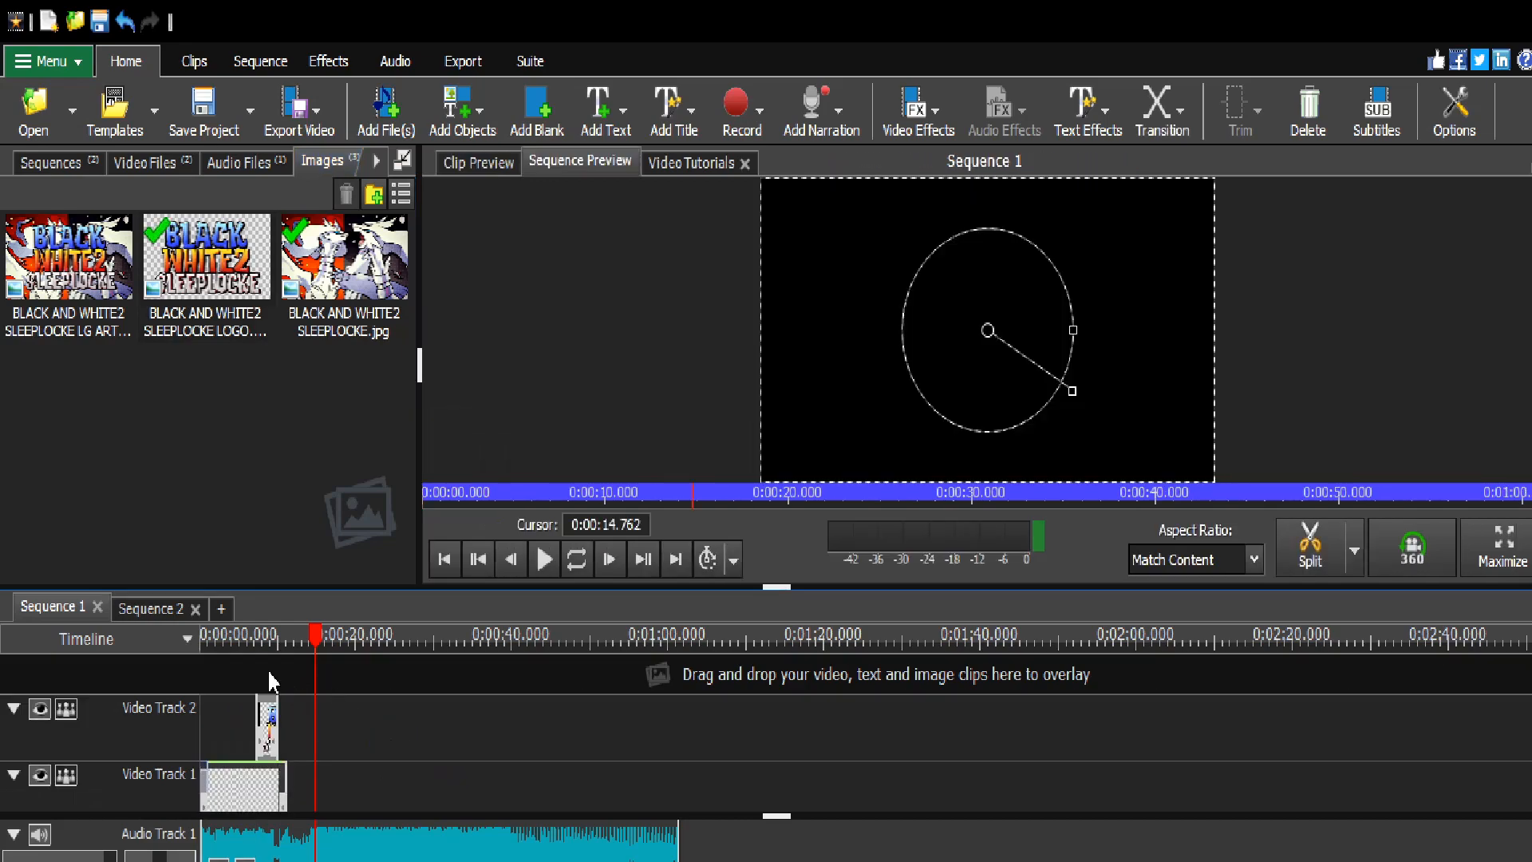
{"action": "left_click_drag", "start_coordinate": [315, 648], "coordinate": [263, 667]}
{"action": "left_click_drag", "start_coordinate": [275, 723], "coordinate": [511, 718]}
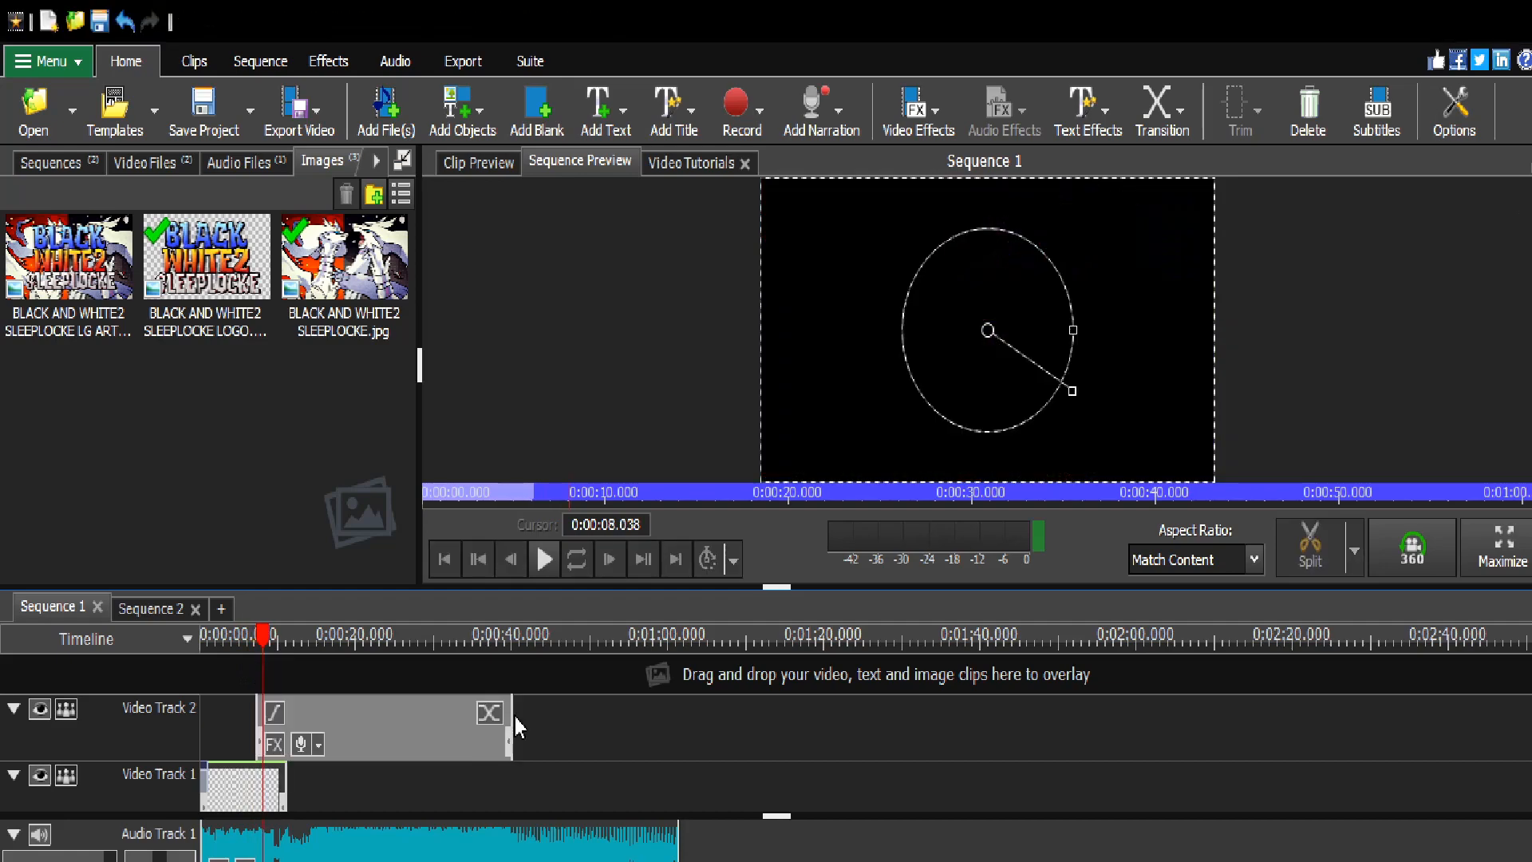
Step: Scale the logo down slightly within the frame using the effects of the logo clip on Video Track 2
{"action": "left_click", "coordinate": [277, 750]}
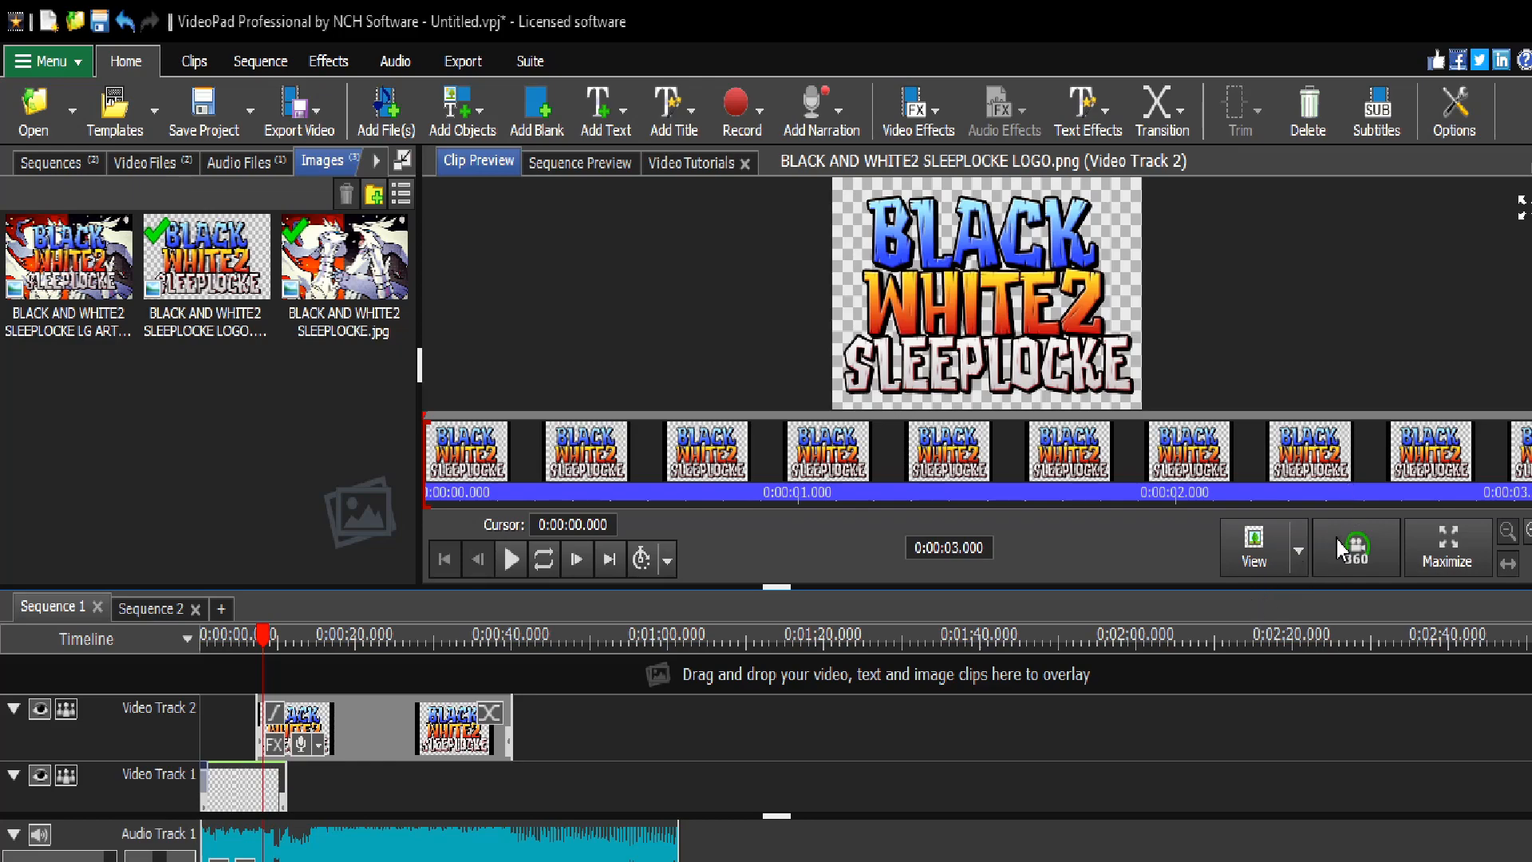
{"action": "left_click", "coordinate": [1068, 608]}
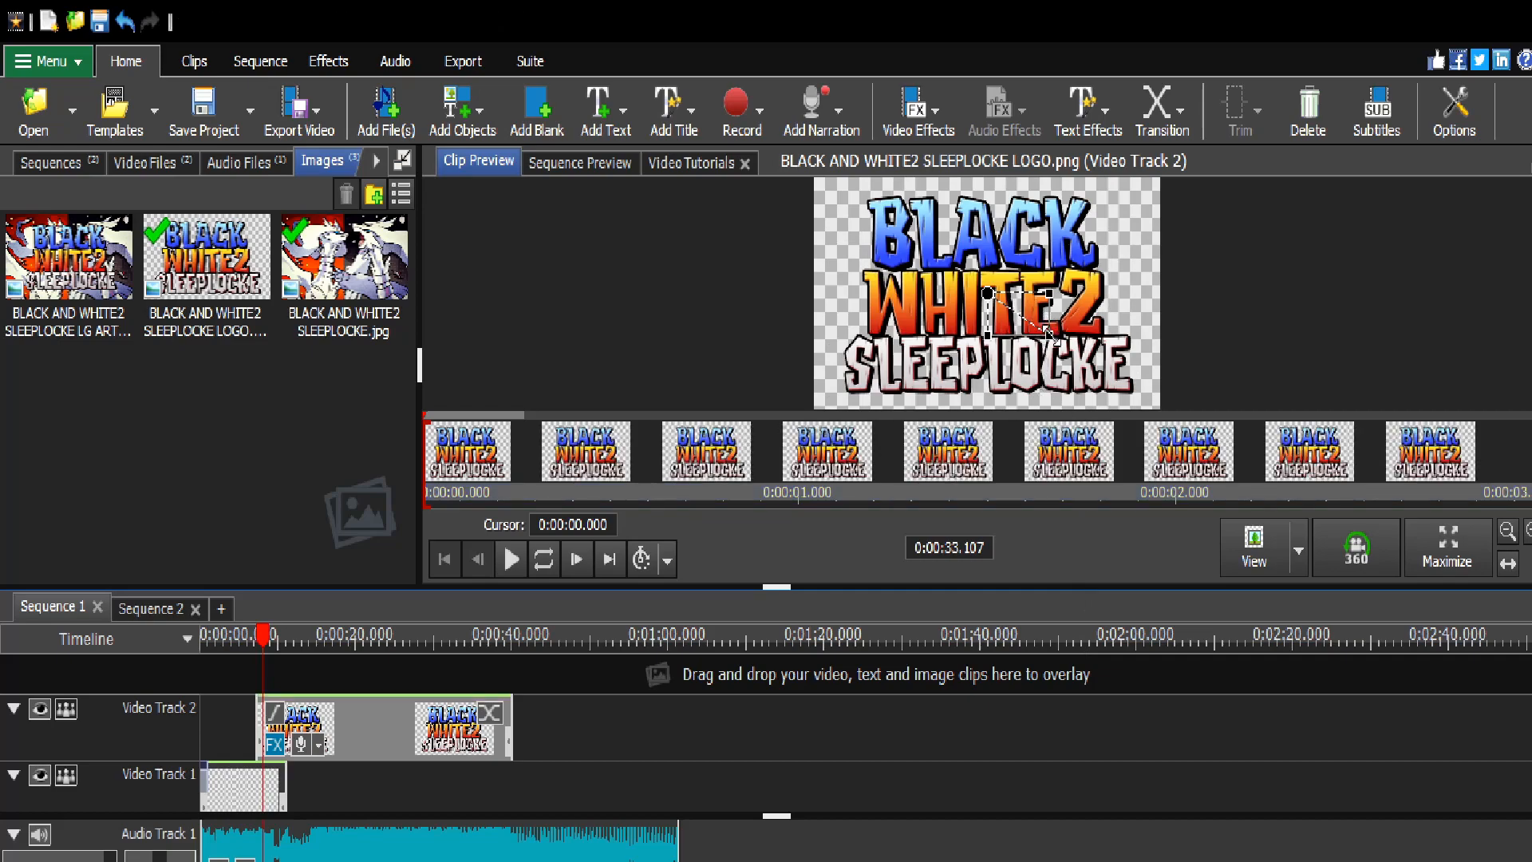
{"action": "left_click_drag", "start_coordinate": [1048, 332], "coordinate": [1037, 327]}
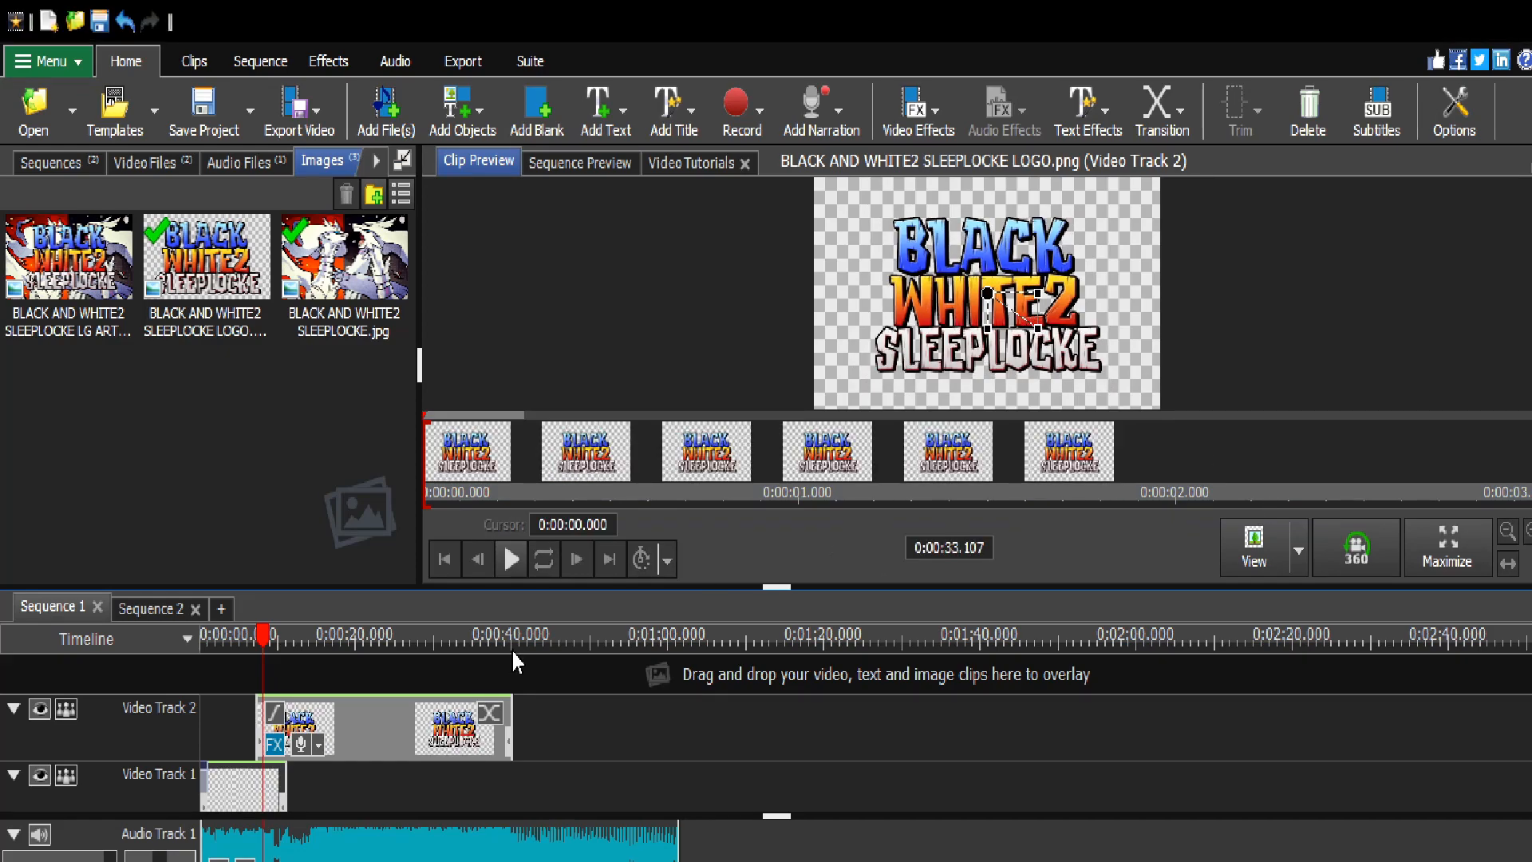
Step: Extend the background artwork on Video Track 1 to about 40 s and shift the logo clip to start at about 8 s
{"action": "left_click_drag", "start_coordinate": [285, 800], "coordinate": [512, 794]}
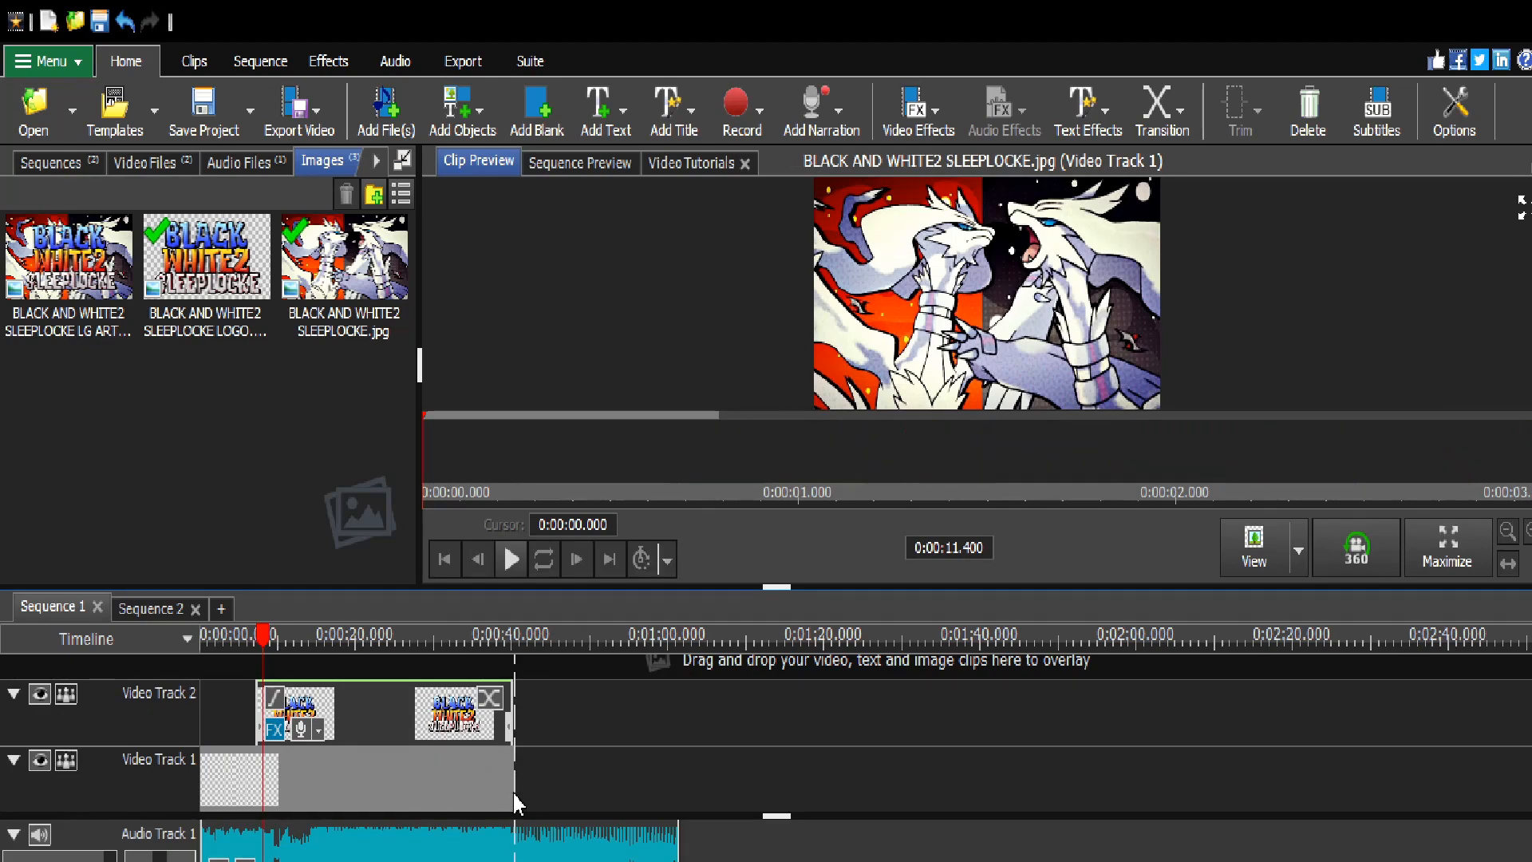
{"action": "left_click", "coordinate": [400, 712]}
{"action": "left_click_drag", "start_coordinate": [404, 707], "coordinate": [386, 711]}
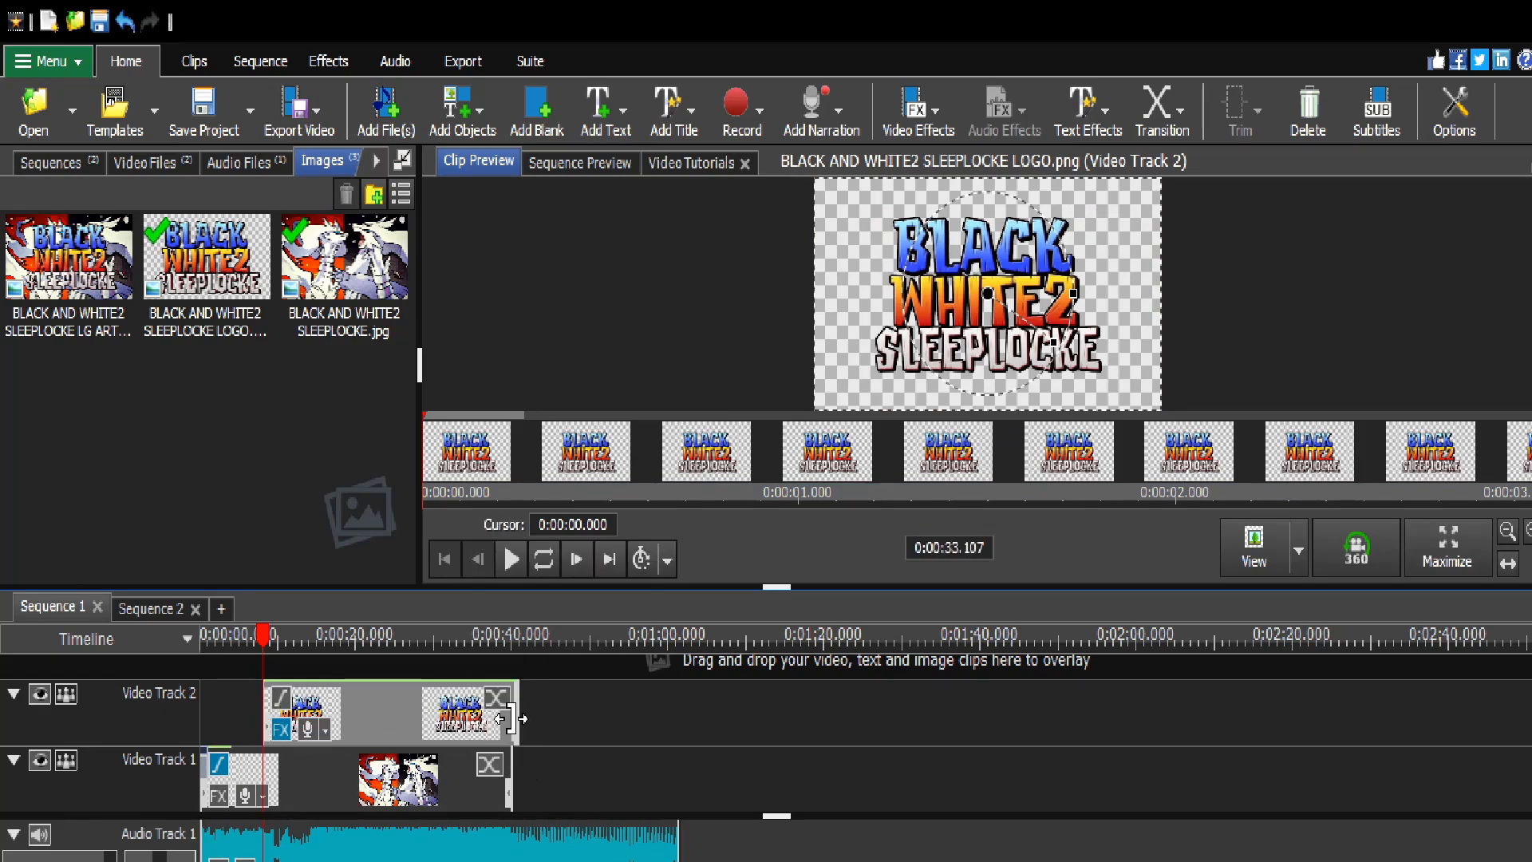
Step: Trim the logo clip to end with the background artwork and delete everything in the sequence after about 39 s
{"action": "left_click_drag", "start_coordinate": [517, 728], "coordinate": [510, 728]}
{"action": "left_click_drag", "start_coordinate": [259, 642], "coordinate": [718, 691]}
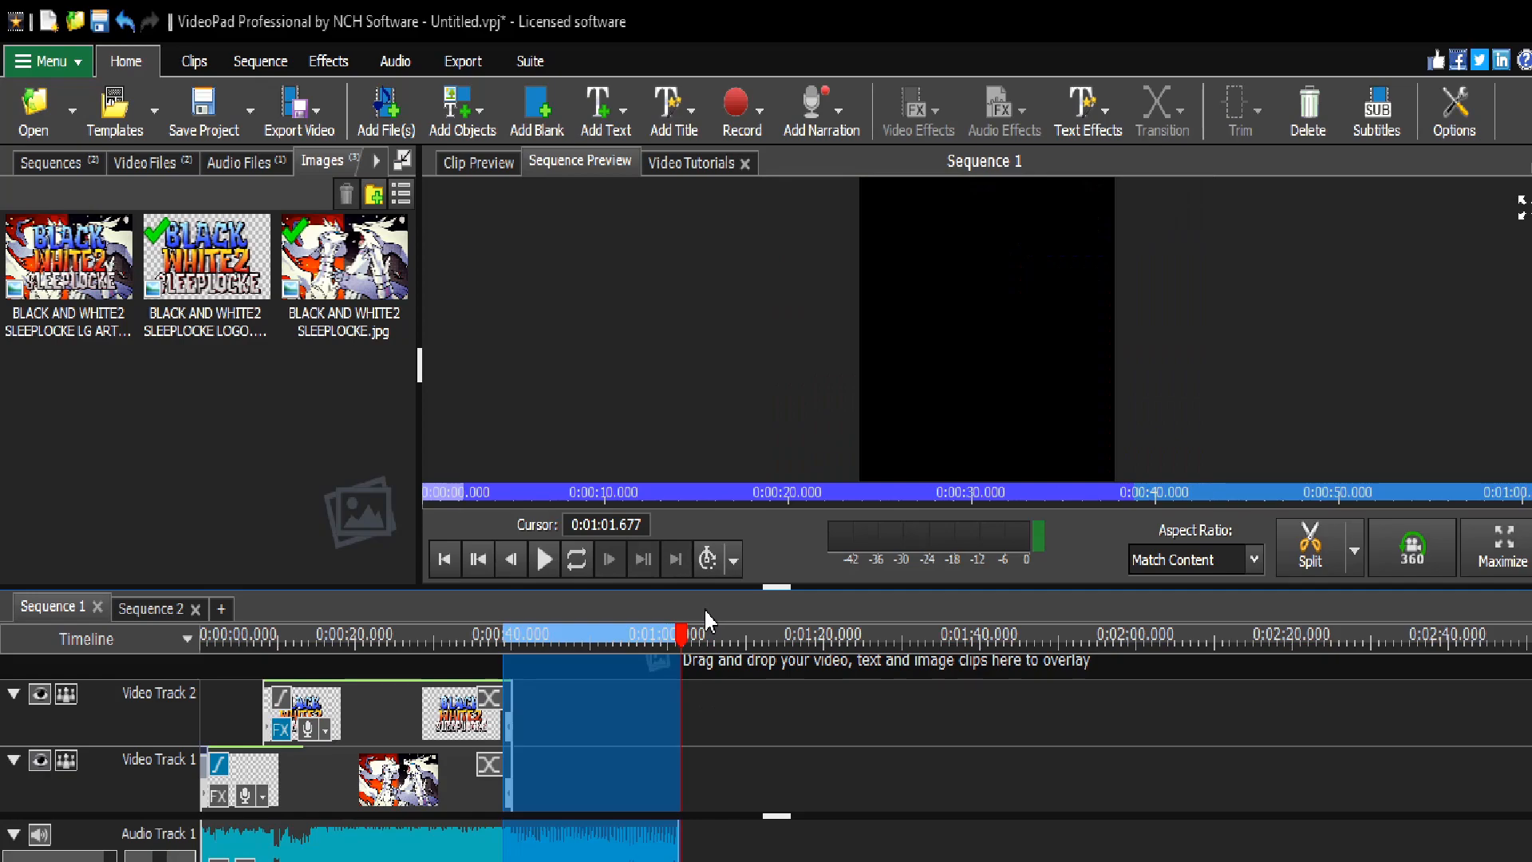
{"action": "key", "text": "Delete"}
Step: Add a soft dark drop shadow behind the logo in the effects of the logo clip on Video Track 2
{"action": "left_click_drag", "start_coordinate": [510, 626], "coordinate": [329, 713]}
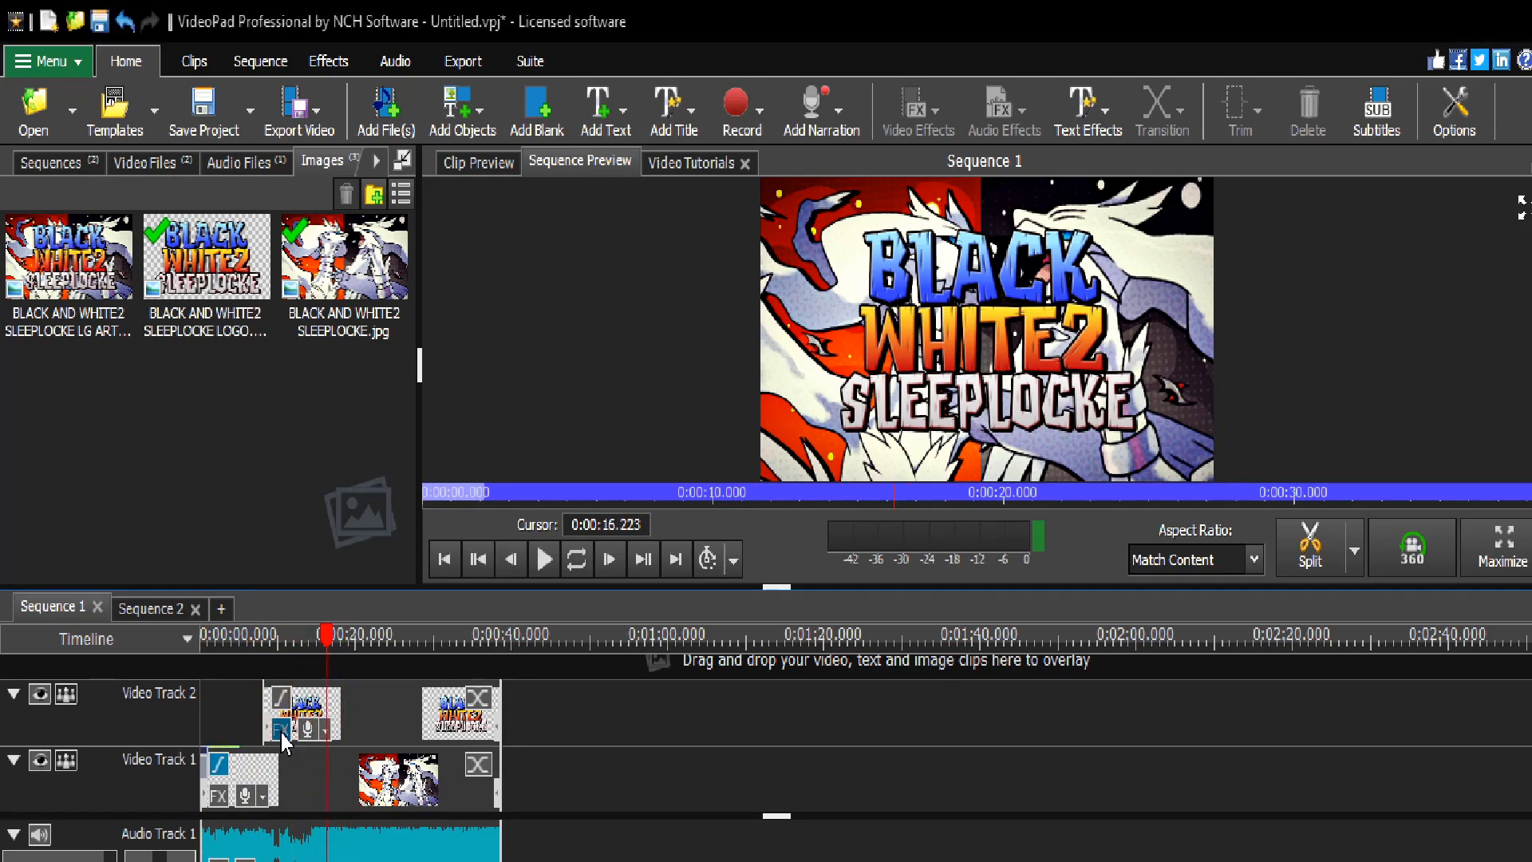
{"action": "left_click", "coordinate": [281, 733]}
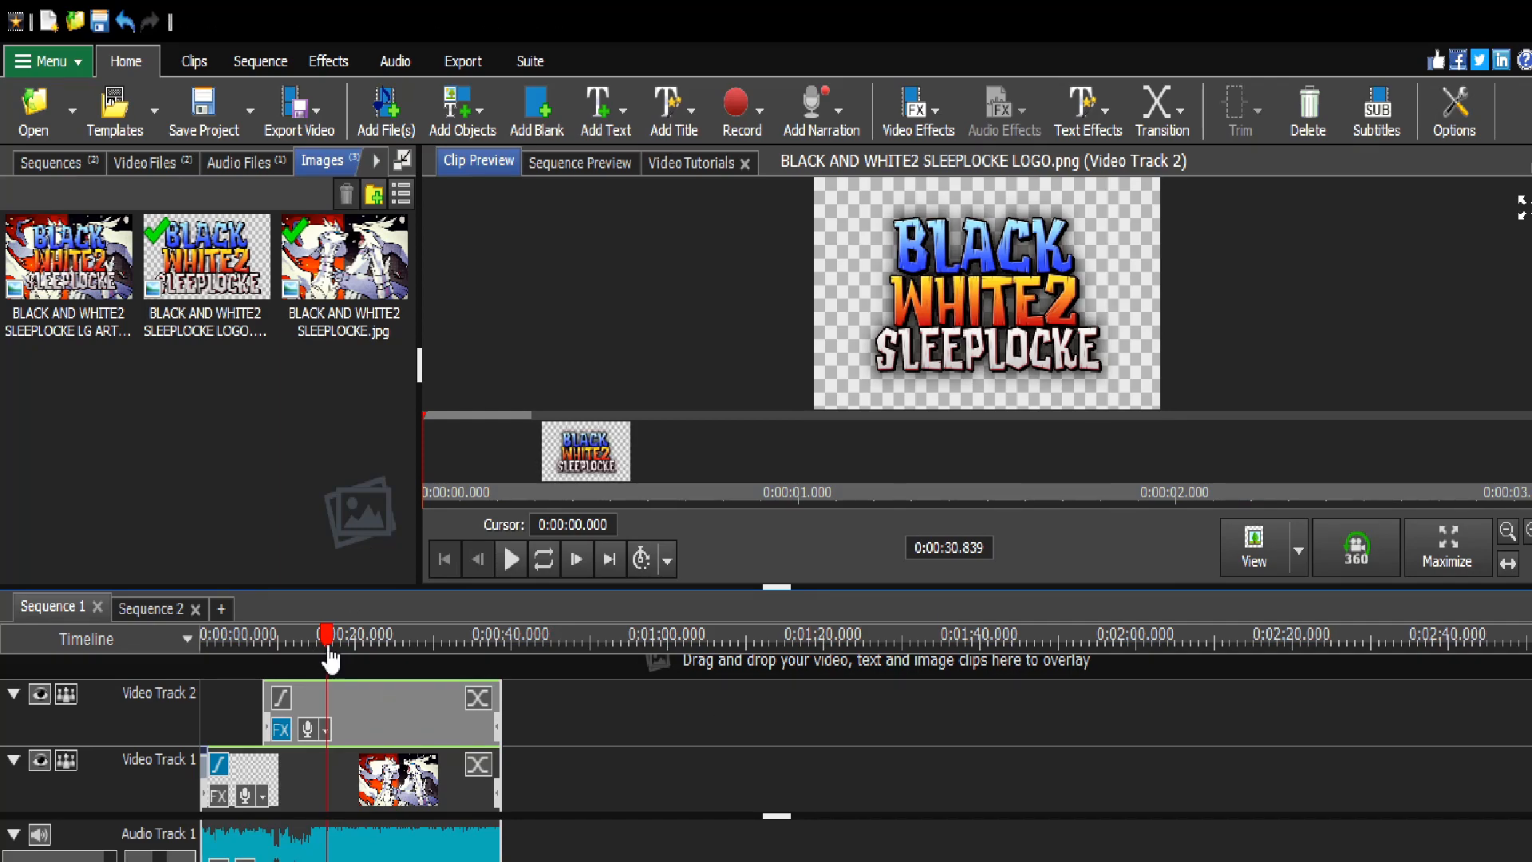
Step: Add volume fades to the music clip on Audio Track 1
{"action": "left_click_drag", "start_coordinate": [250, 648], "coordinate": [216, 667]}
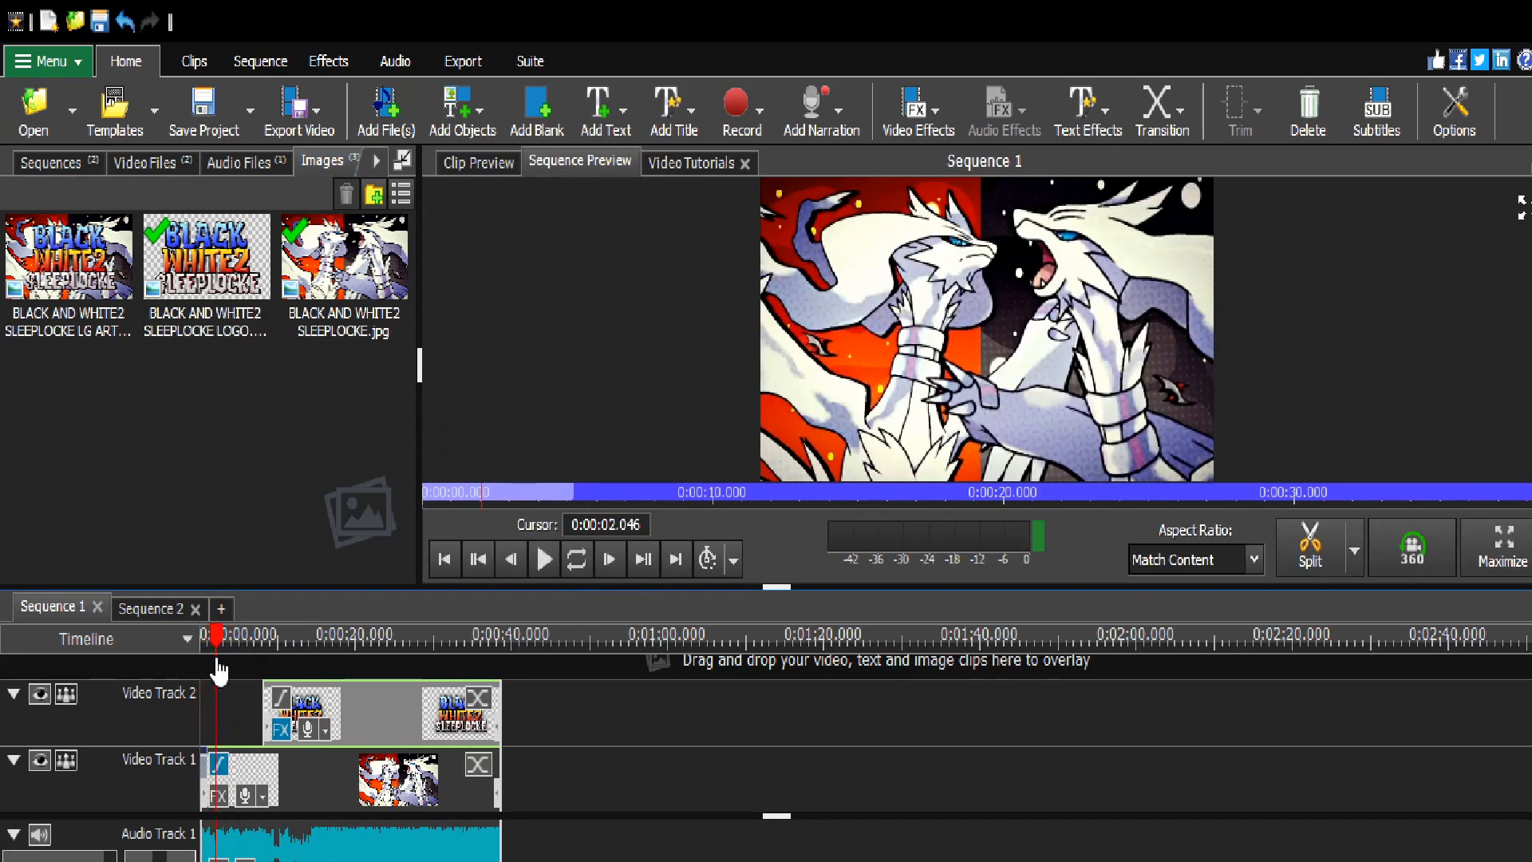
{"action": "left_click", "coordinate": [257, 848]}
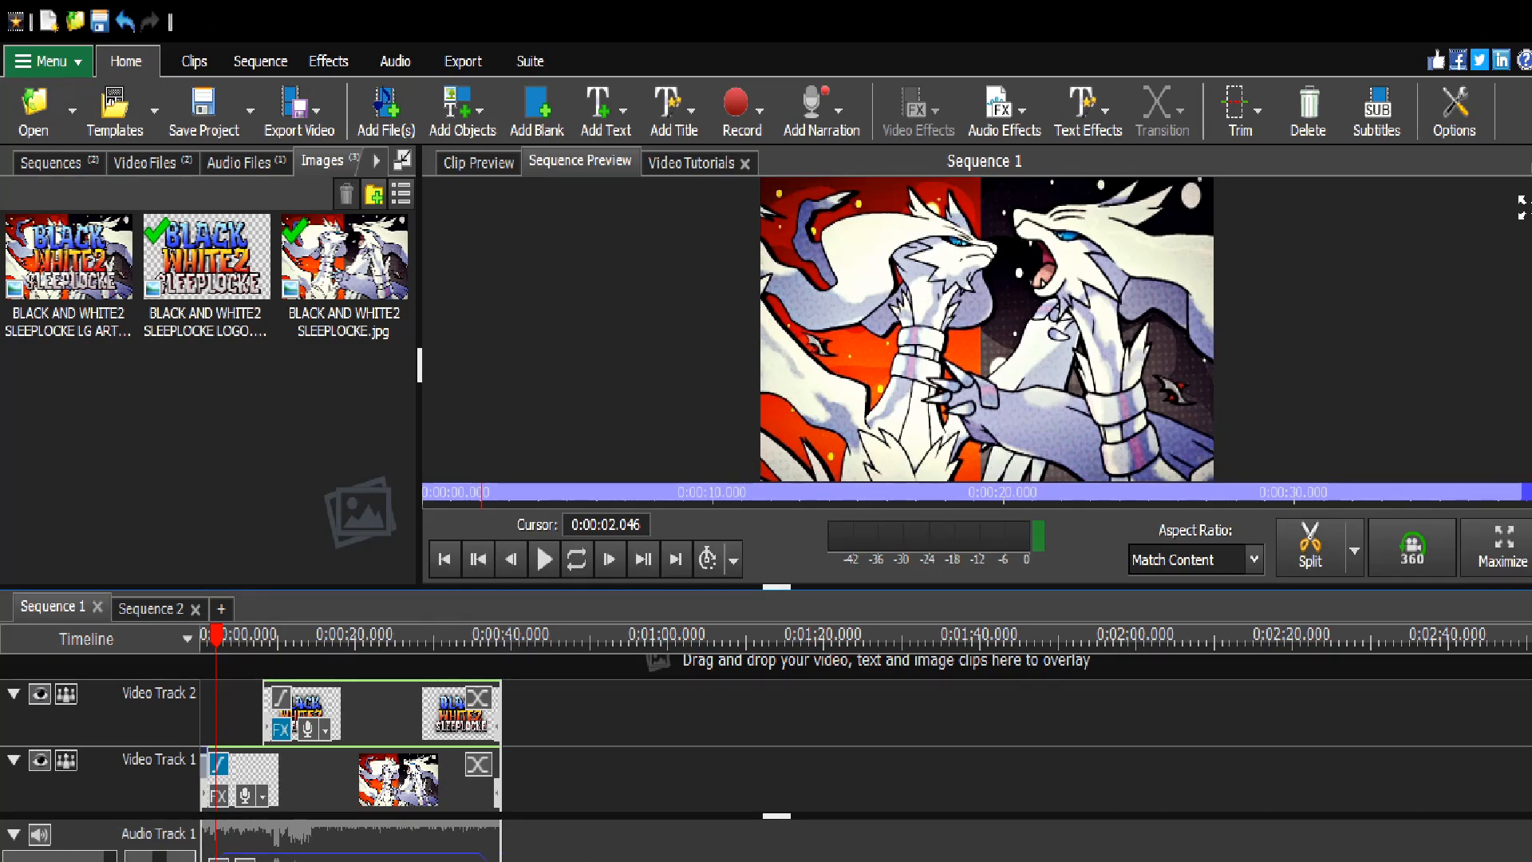
Step: Animate the logo clip's scale in its effects so the logo gradually zooms in over the clip
{"action": "left_click_drag", "start_coordinate": [222, 661], "coordinate": [349, 679]}
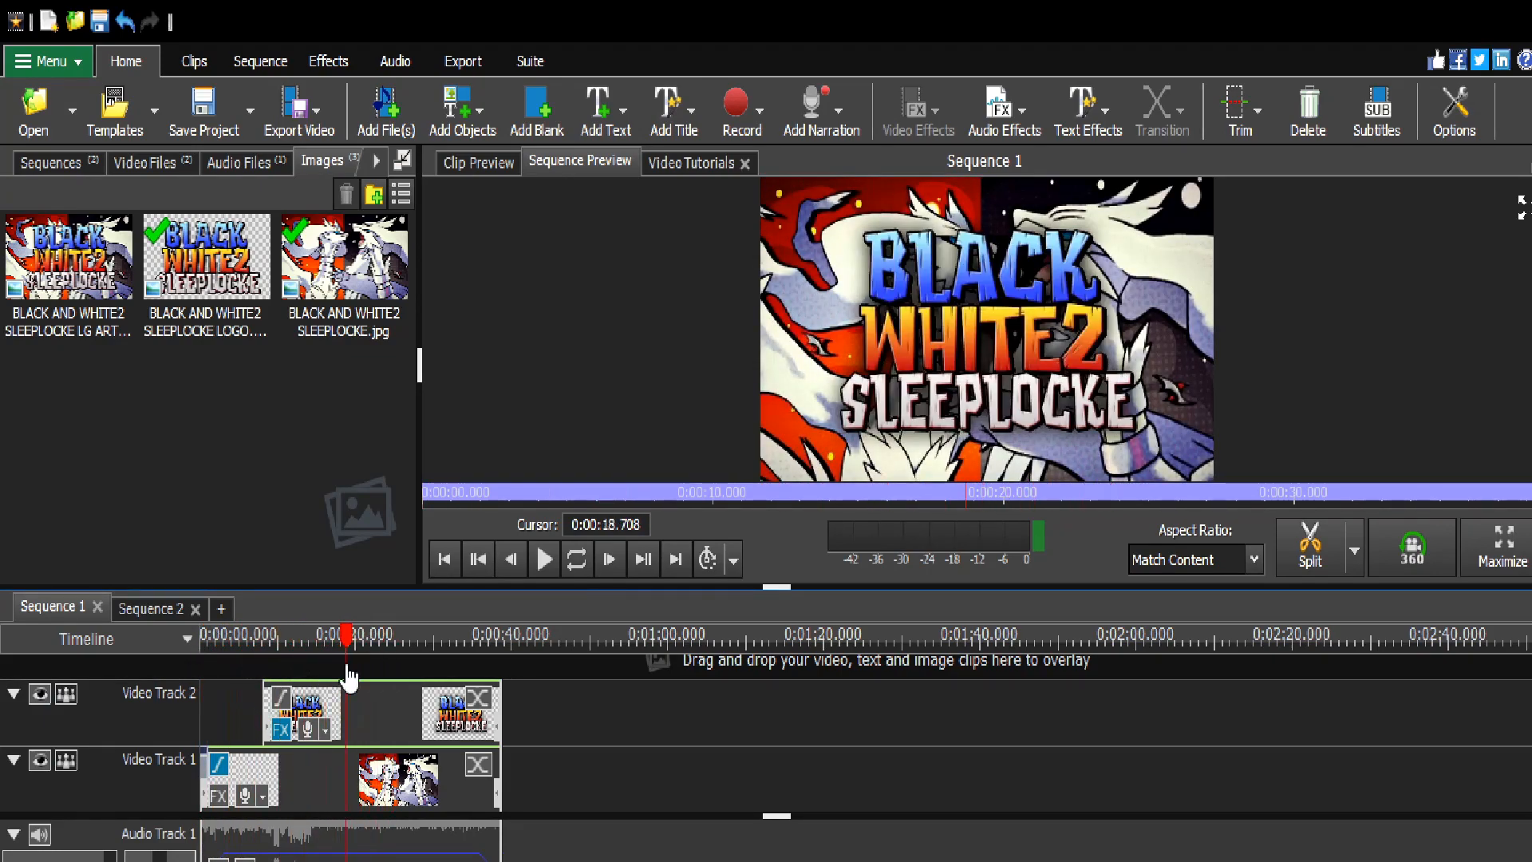
{"action": "left_click", "coordinate": [282, 730]}
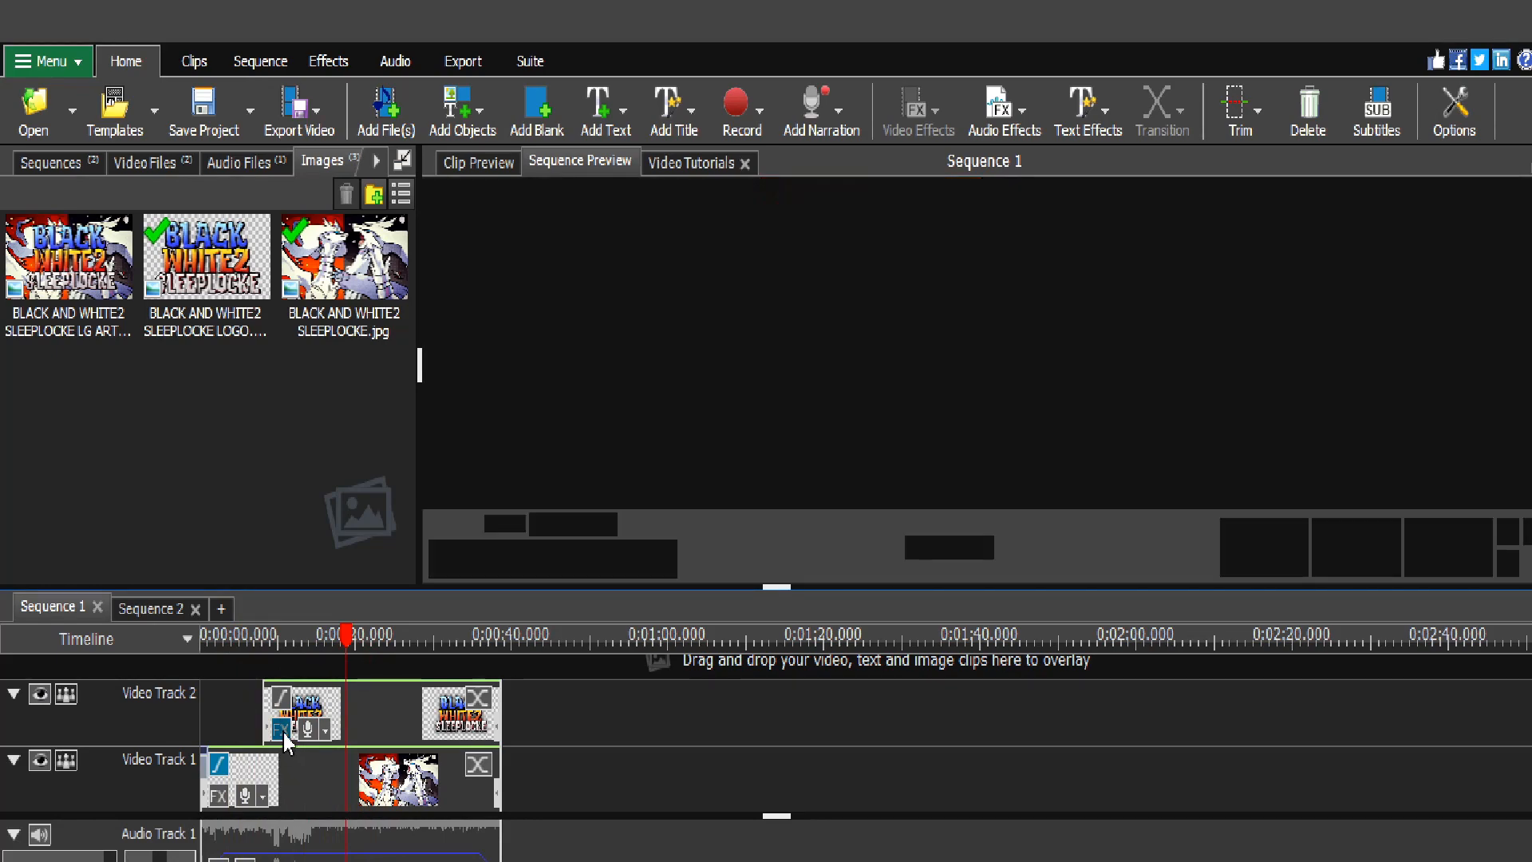
{"action": "left_click", "coordinate": [283, 731]}
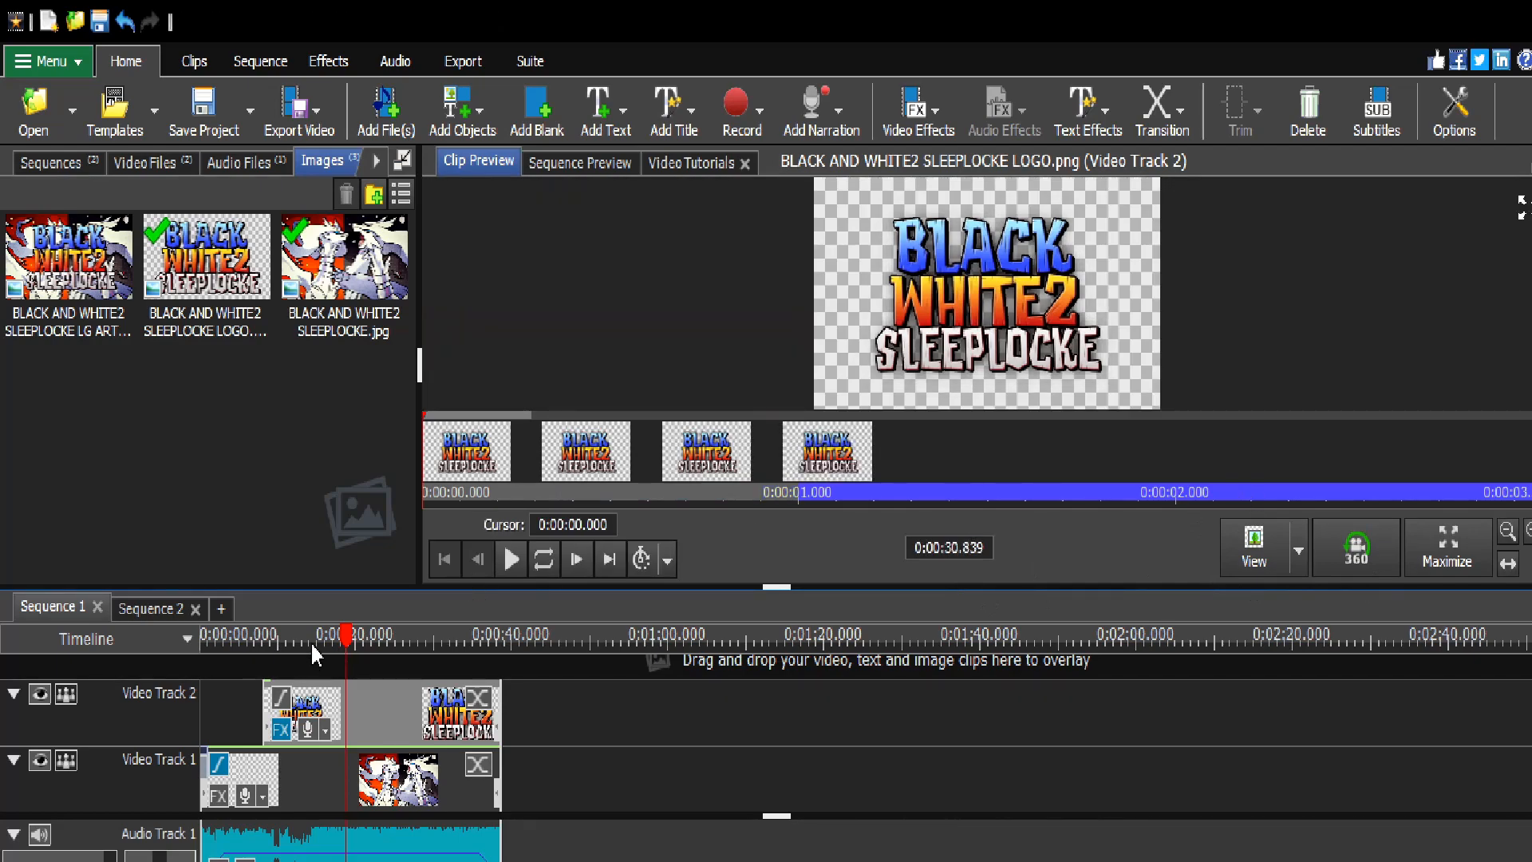
Step: Delete everything in the sequence after about 21 s across all tracks
{"action": "left_click_drag", "start_coordinate": [345, 636], "coordinate": [512, 697]}
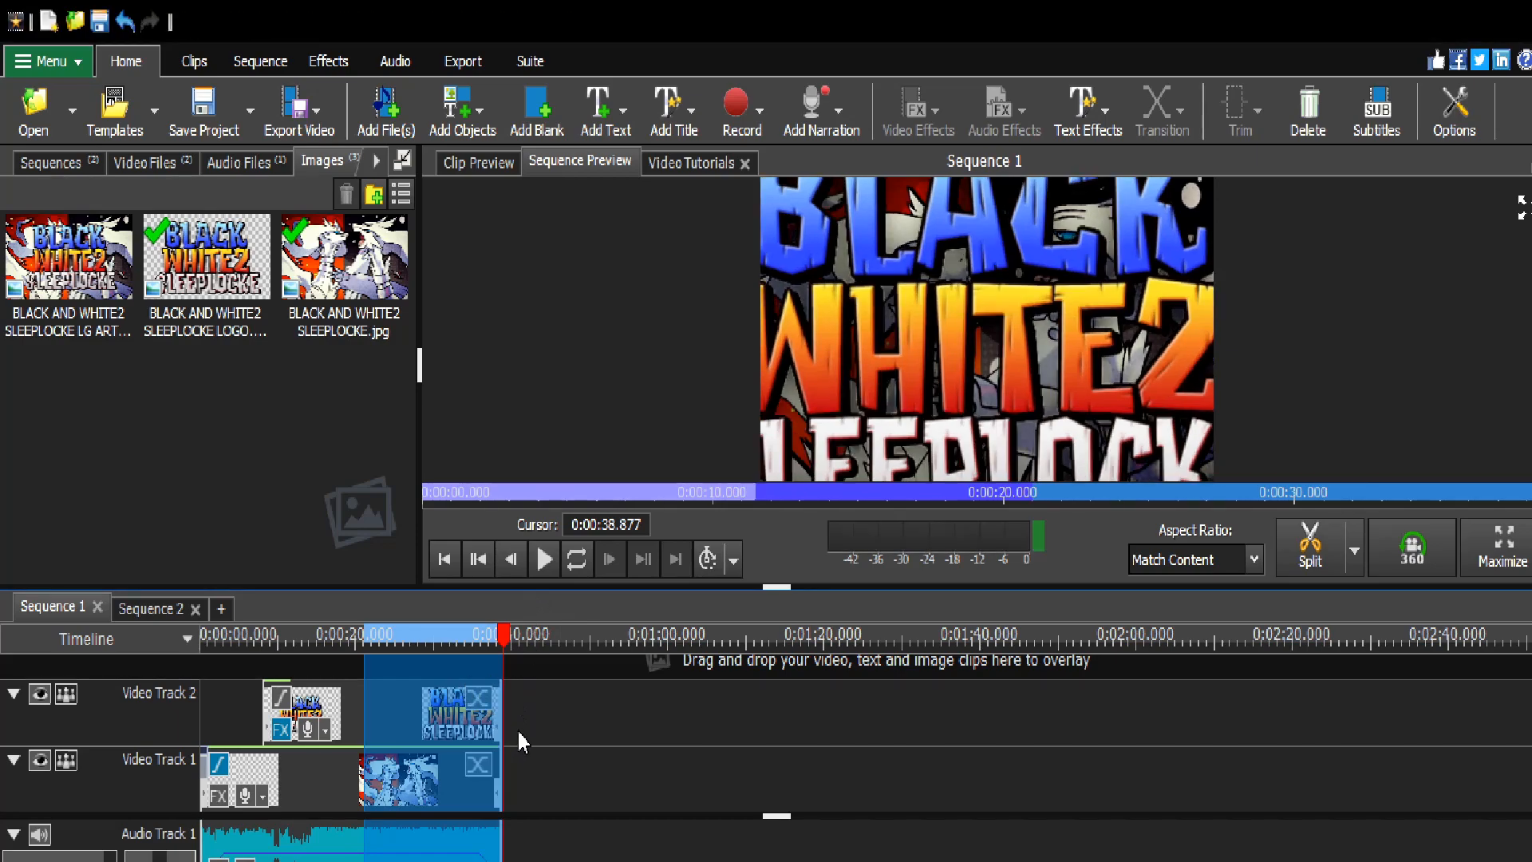
{"action": "key", "text": "Delete"}
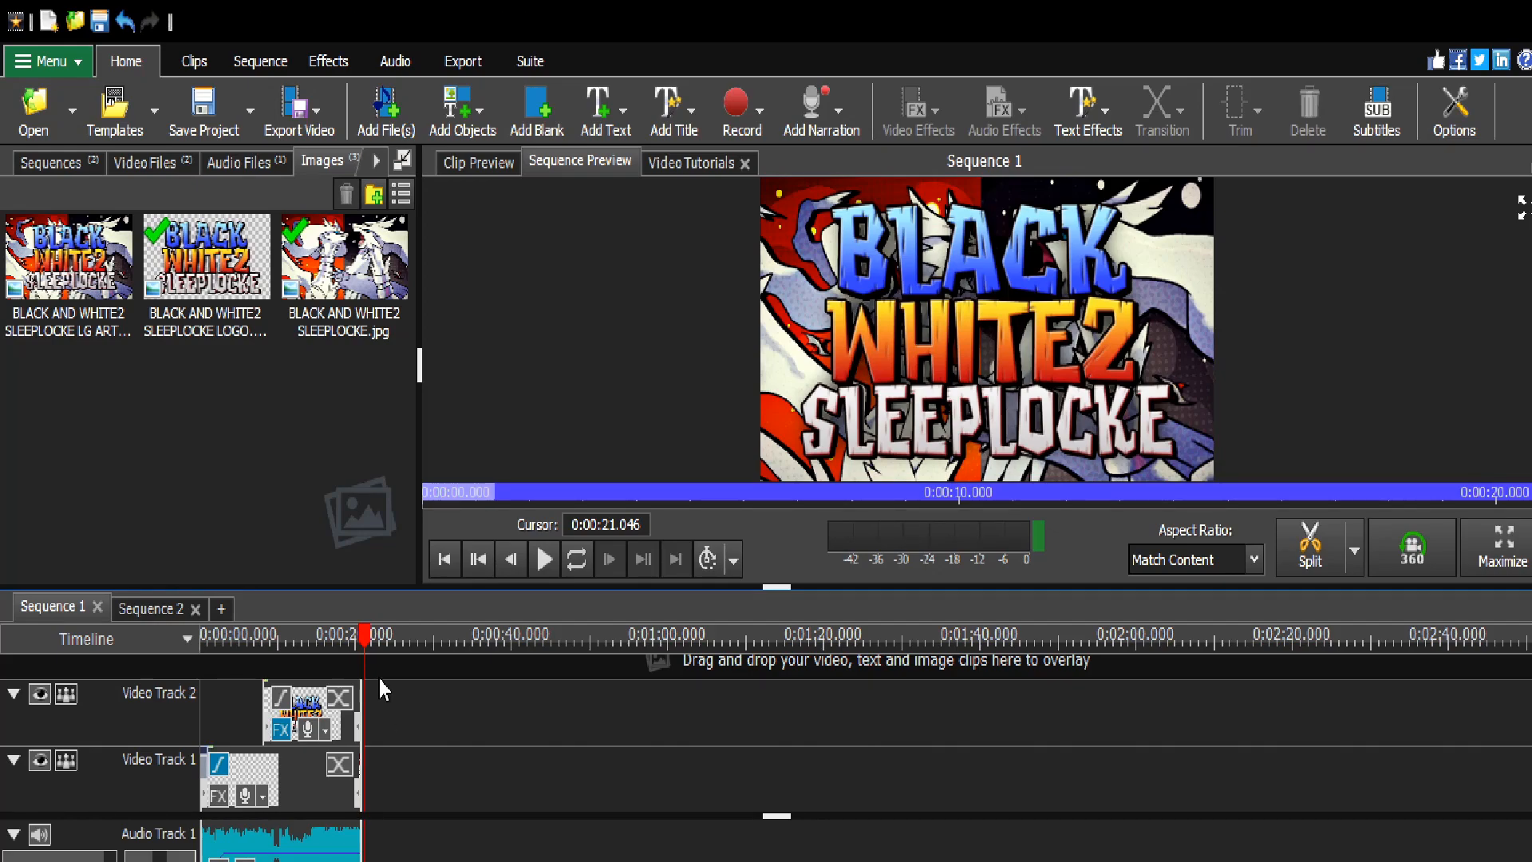
Step: Fade out the shortened music clip and add fade-out transitions to the ends of both video clips
{"action": "left_click", "coordinate": [339, 846]}
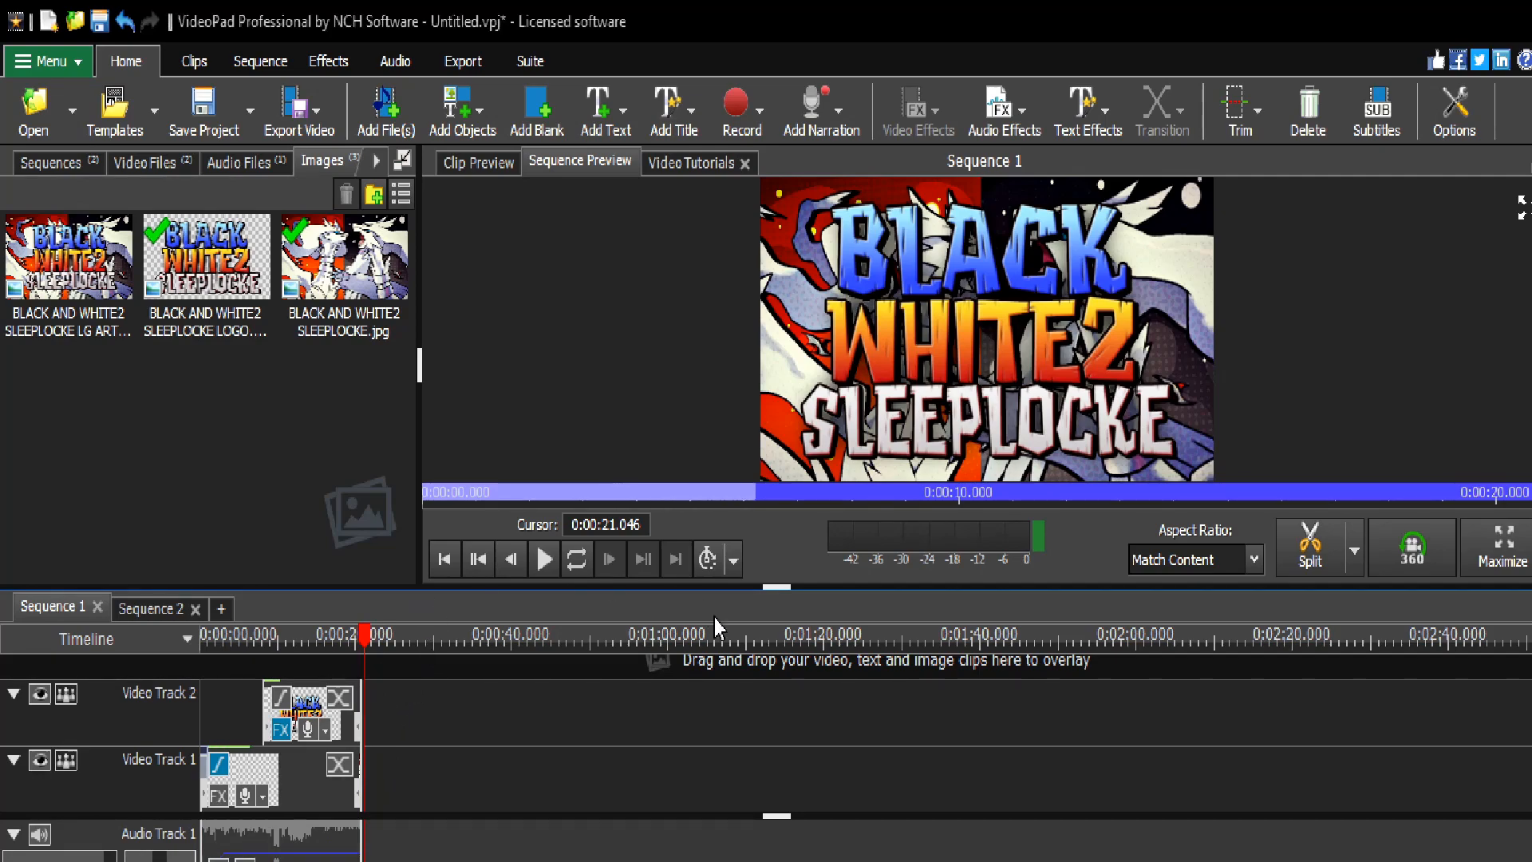
{"action": "left_click", "coordinate": [203, 638]}
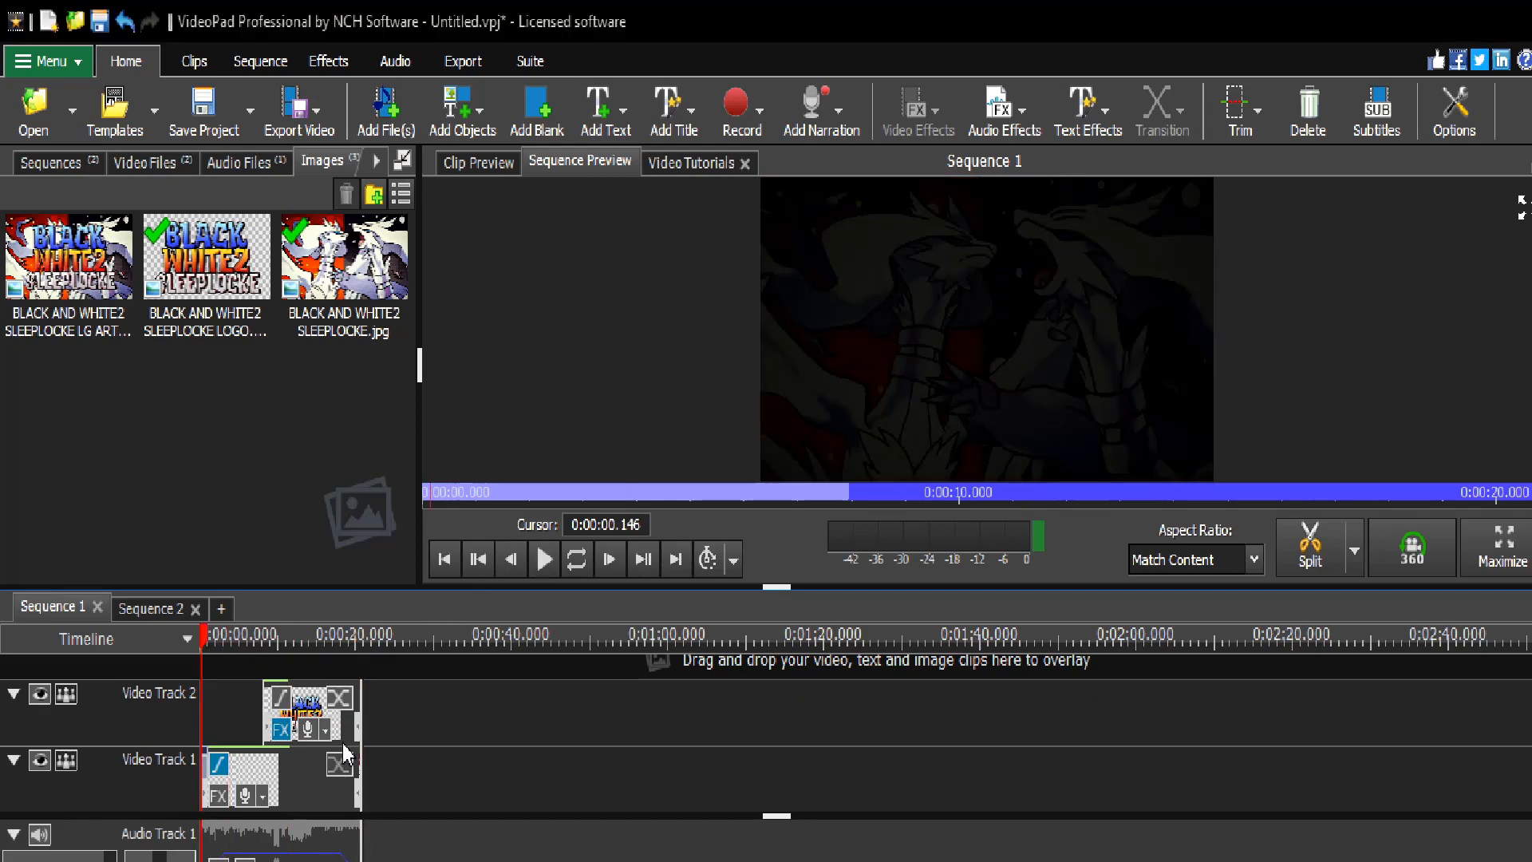
{"action": "left_click", "coordinate": [341, 695]}
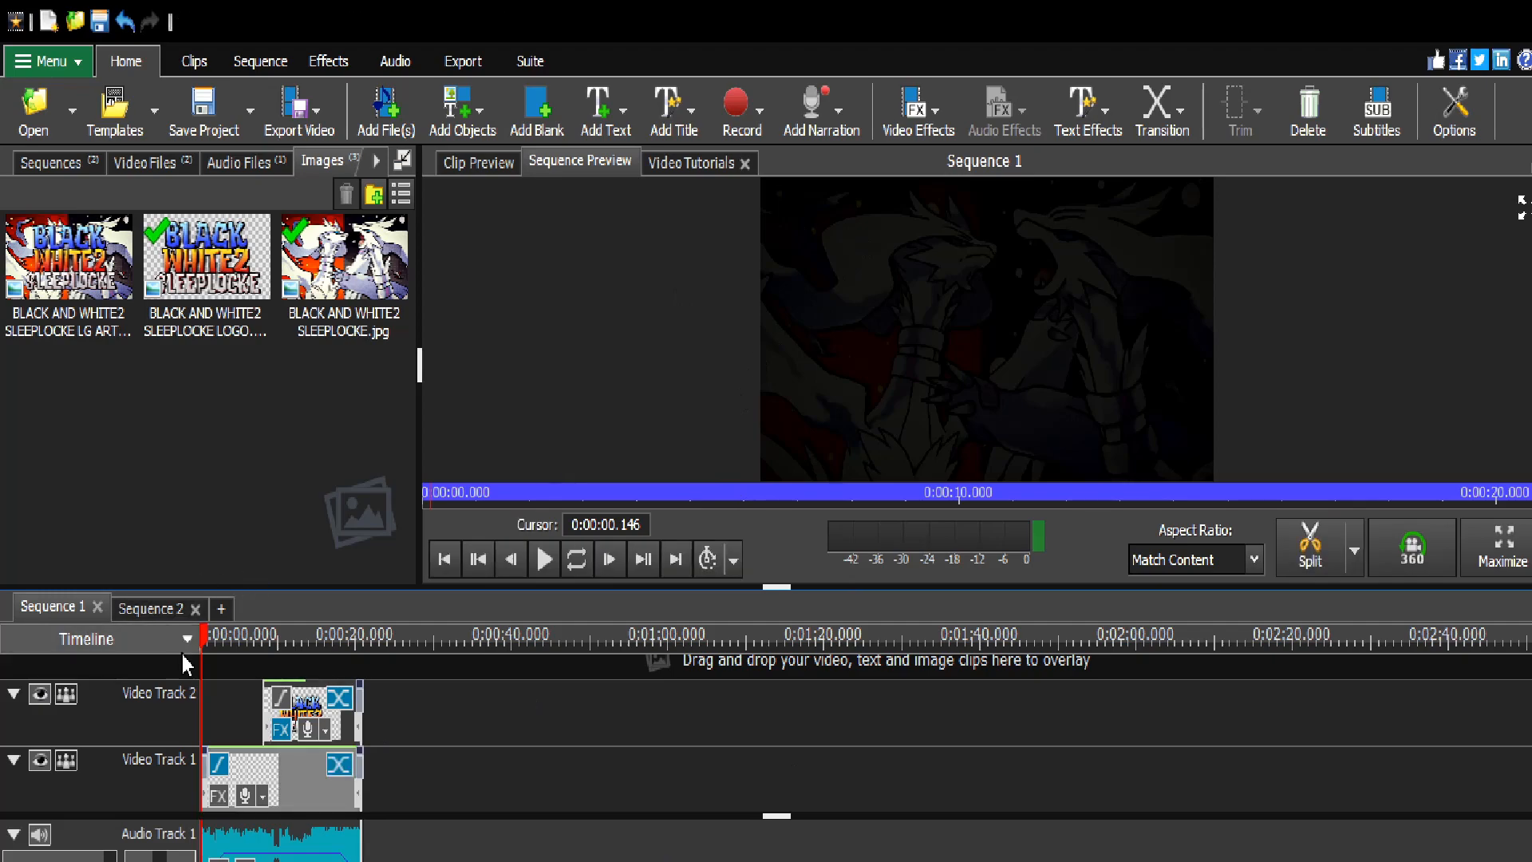
Step: Play the sequence from the start to check when the logo appears against the music
{"action": "left_click", "coordinate": [244, 635]}
{"action": "left_click_drag", "start_coordinate": [229, 678], "coordinate": [118, 732]}
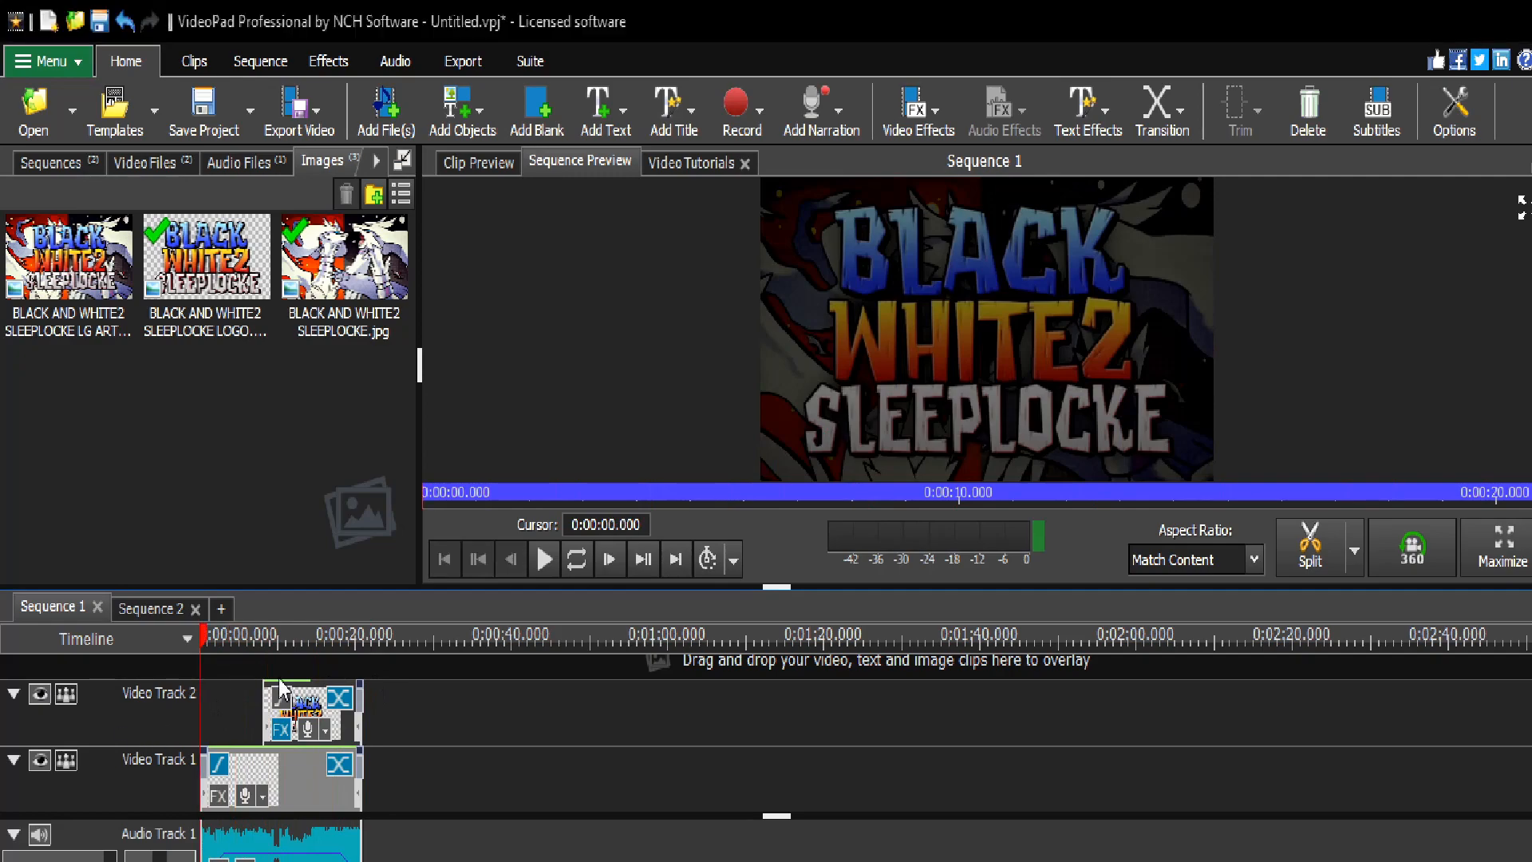
{"action": "left_click", "coordinate": [534, 563]}
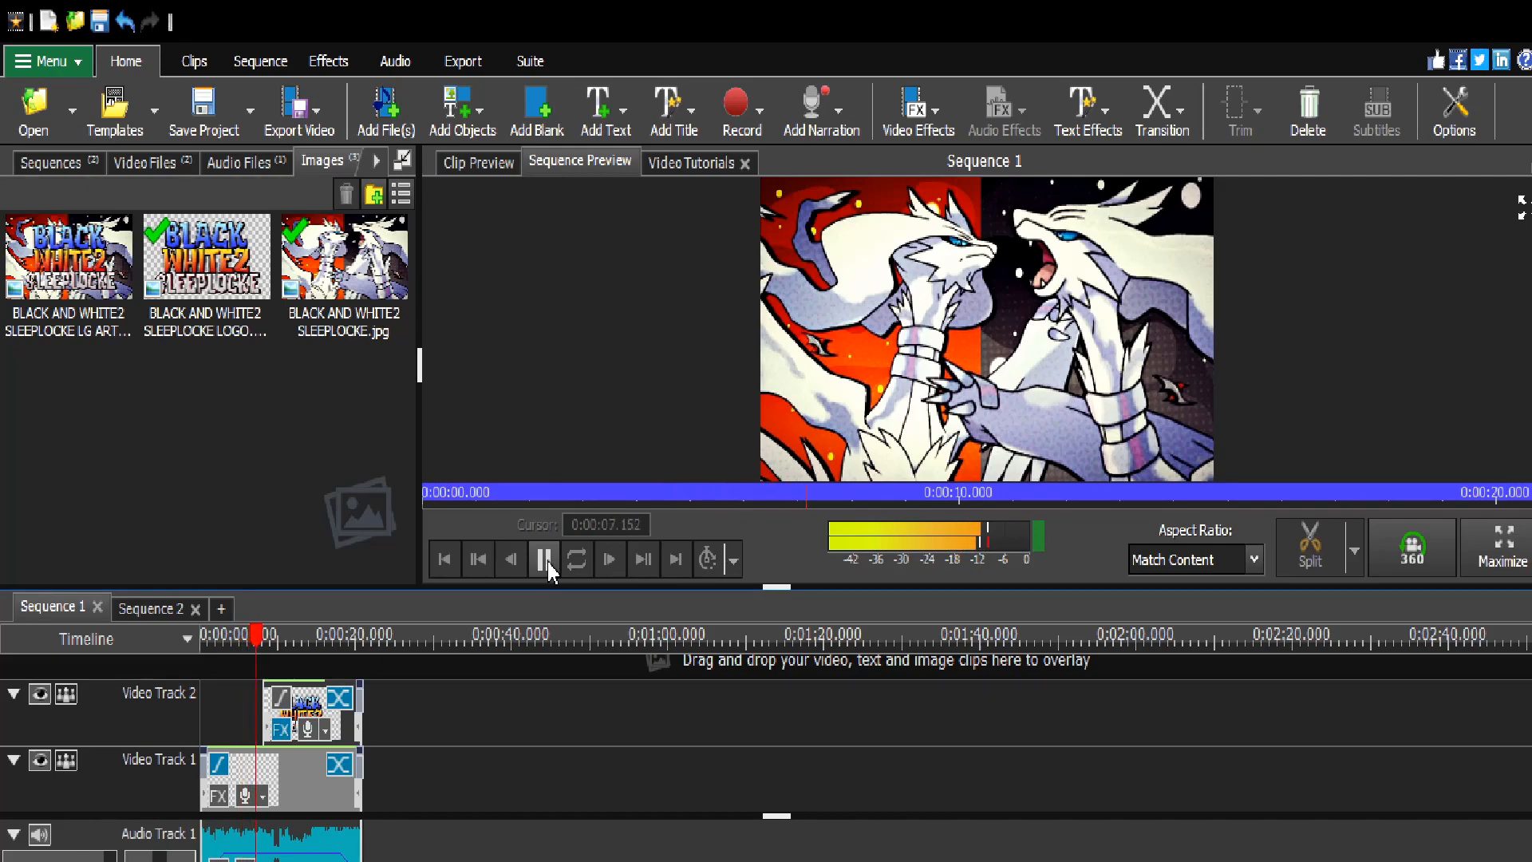
{"action": "left_click", "coordinate": [546, 560]}
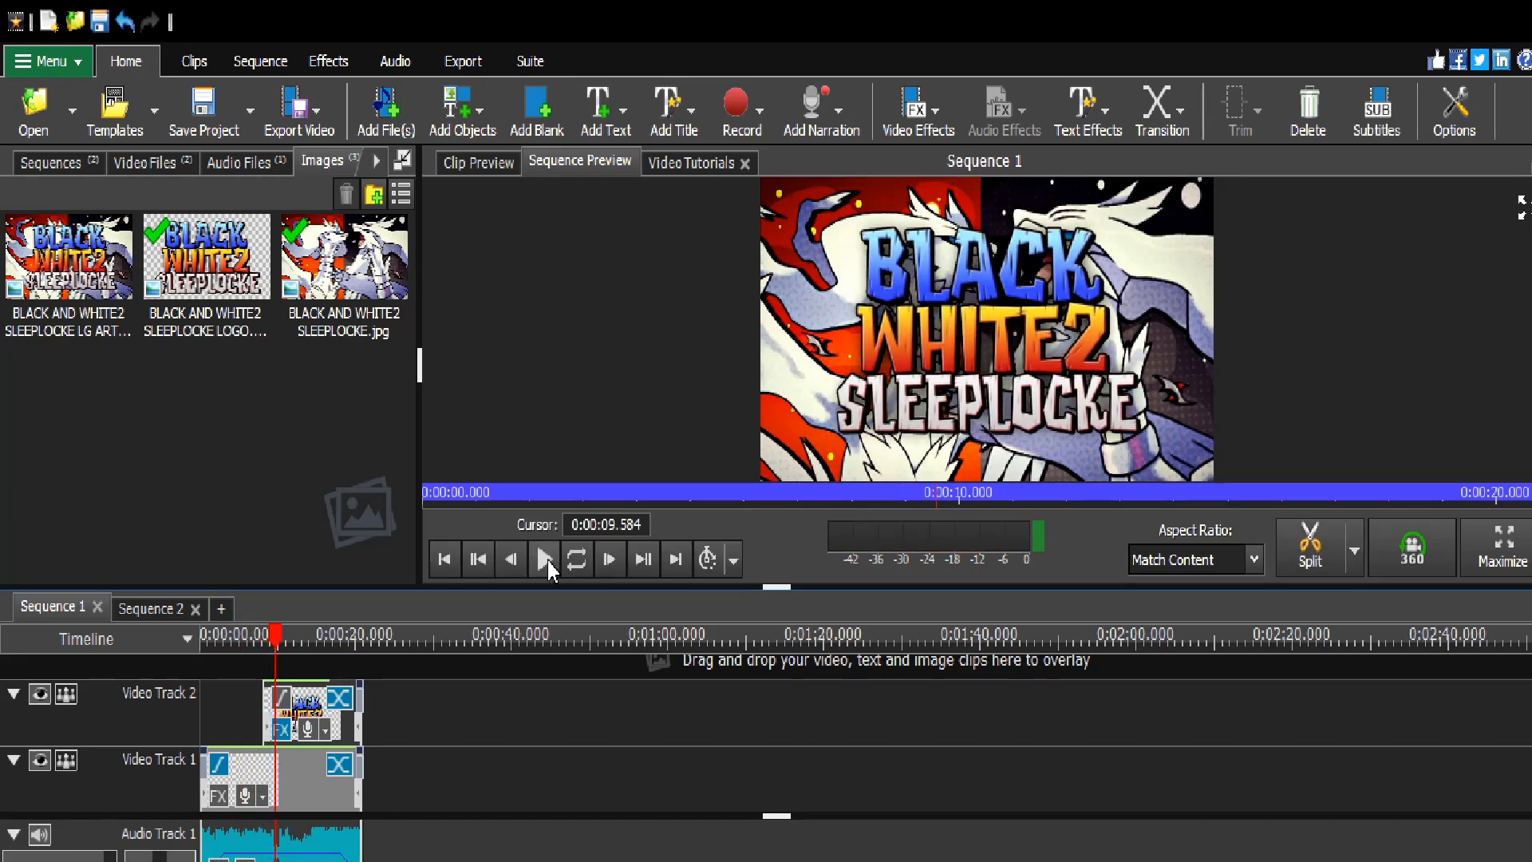
Step: Move the logo clip on Video Track 2 to start at about 10.5 s and end with the background artwork
{"action": "left_click_drag", "start_coordinate": [308, 702], "coordinate": [320, 712]}
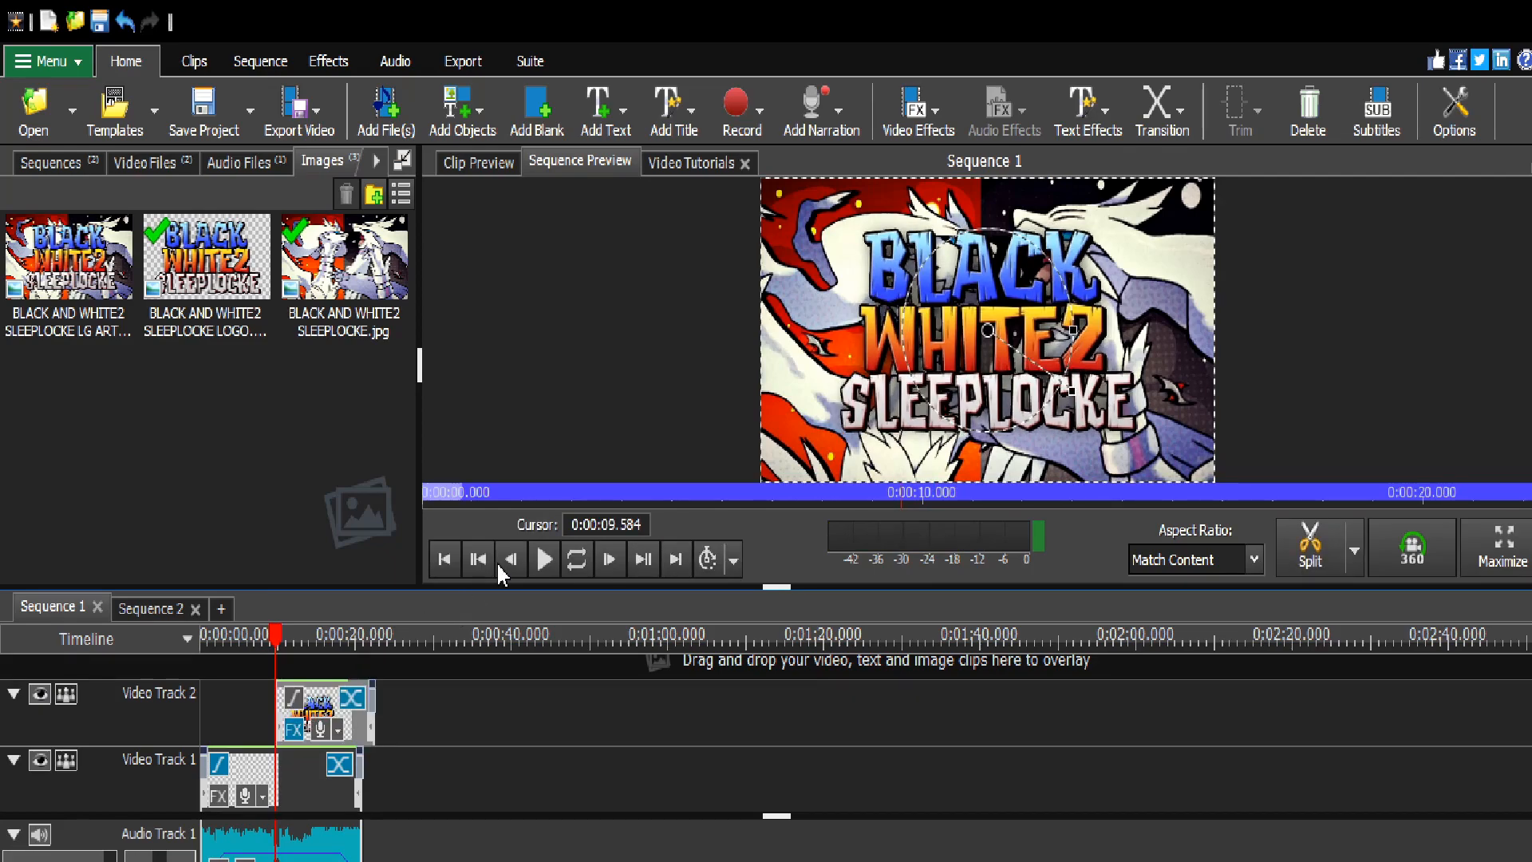
{"action": "left_click", "coordinate": [542, 559]}
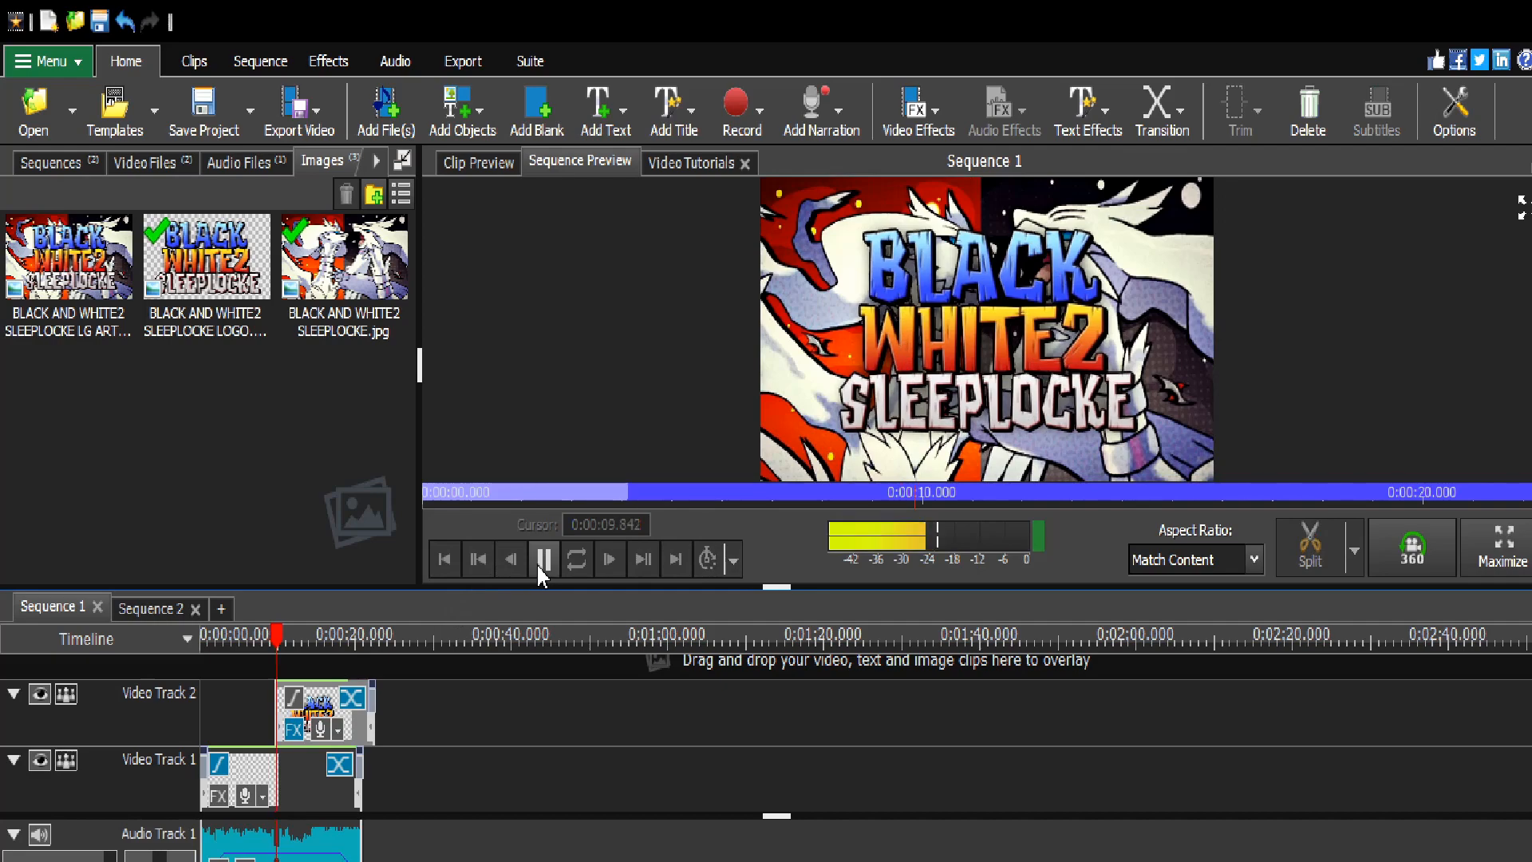
{"action": "left_click", "coordinate": [538, 566]}
{"action": "left_click_drag", "start_coordinate": [322, 709], "coordinate": [359, 716]}
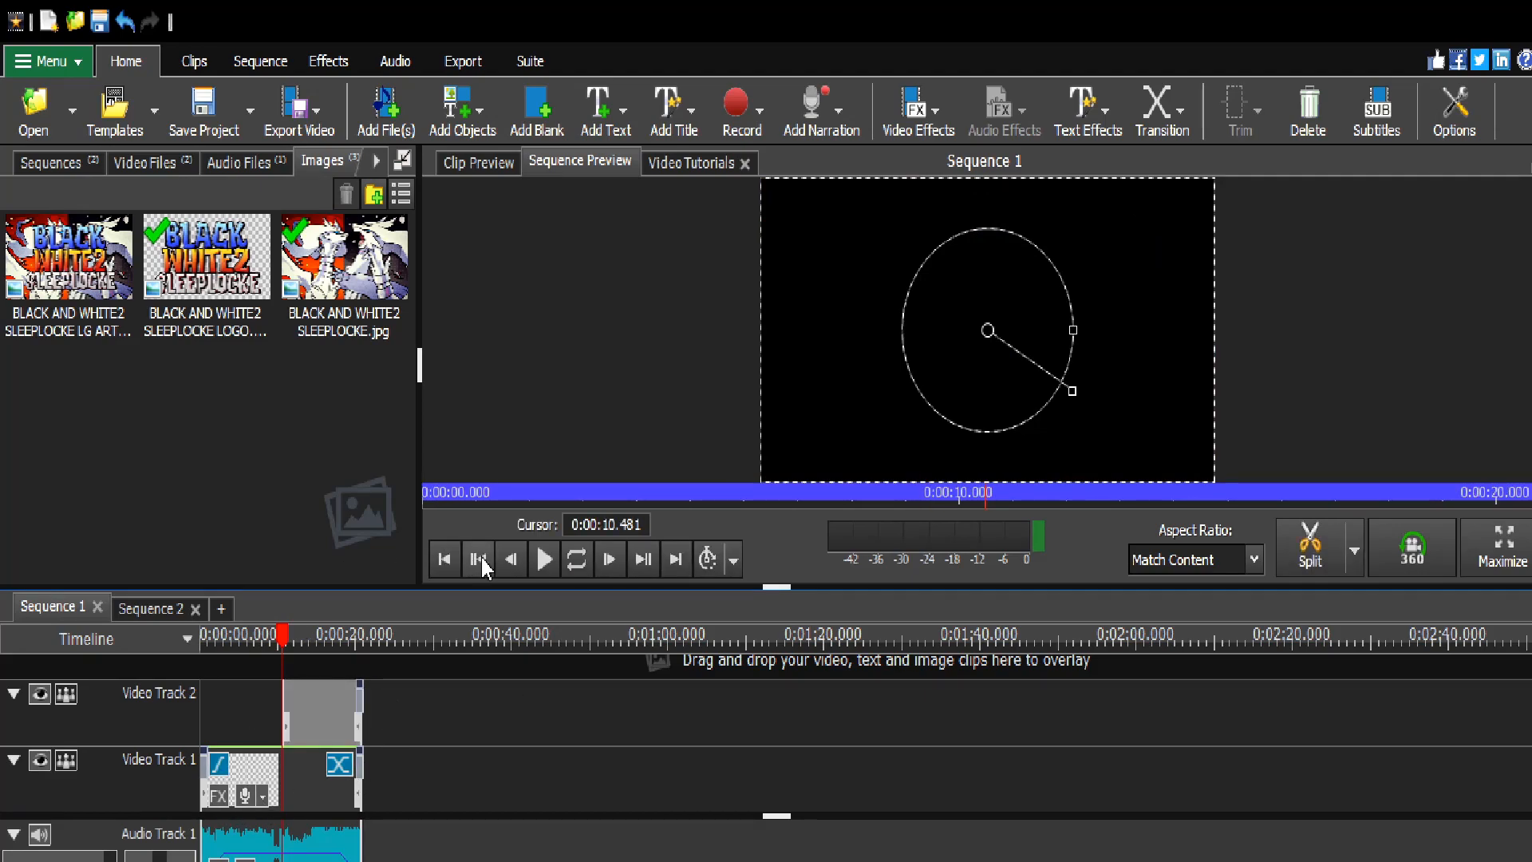
Step: Play the intro from the start and replay the passage around 10 to 11 s to check the logo's timing
{"action": "left_click_drag", "start_coordinate": [283, 658], "coordinate": [119, 718]}
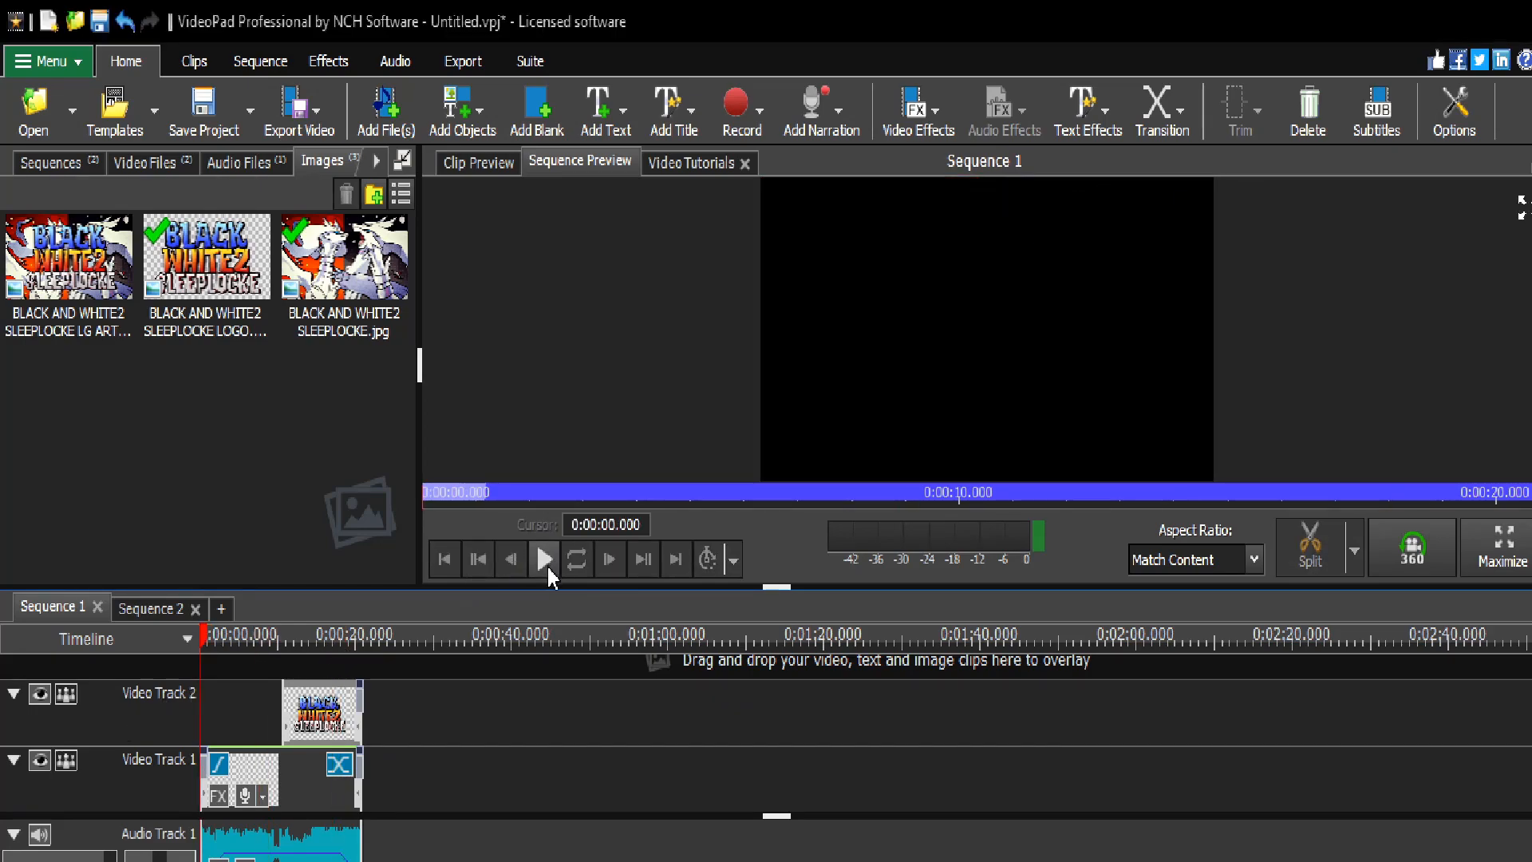
{"action": "left_click", "coordinate": [548, 567]}
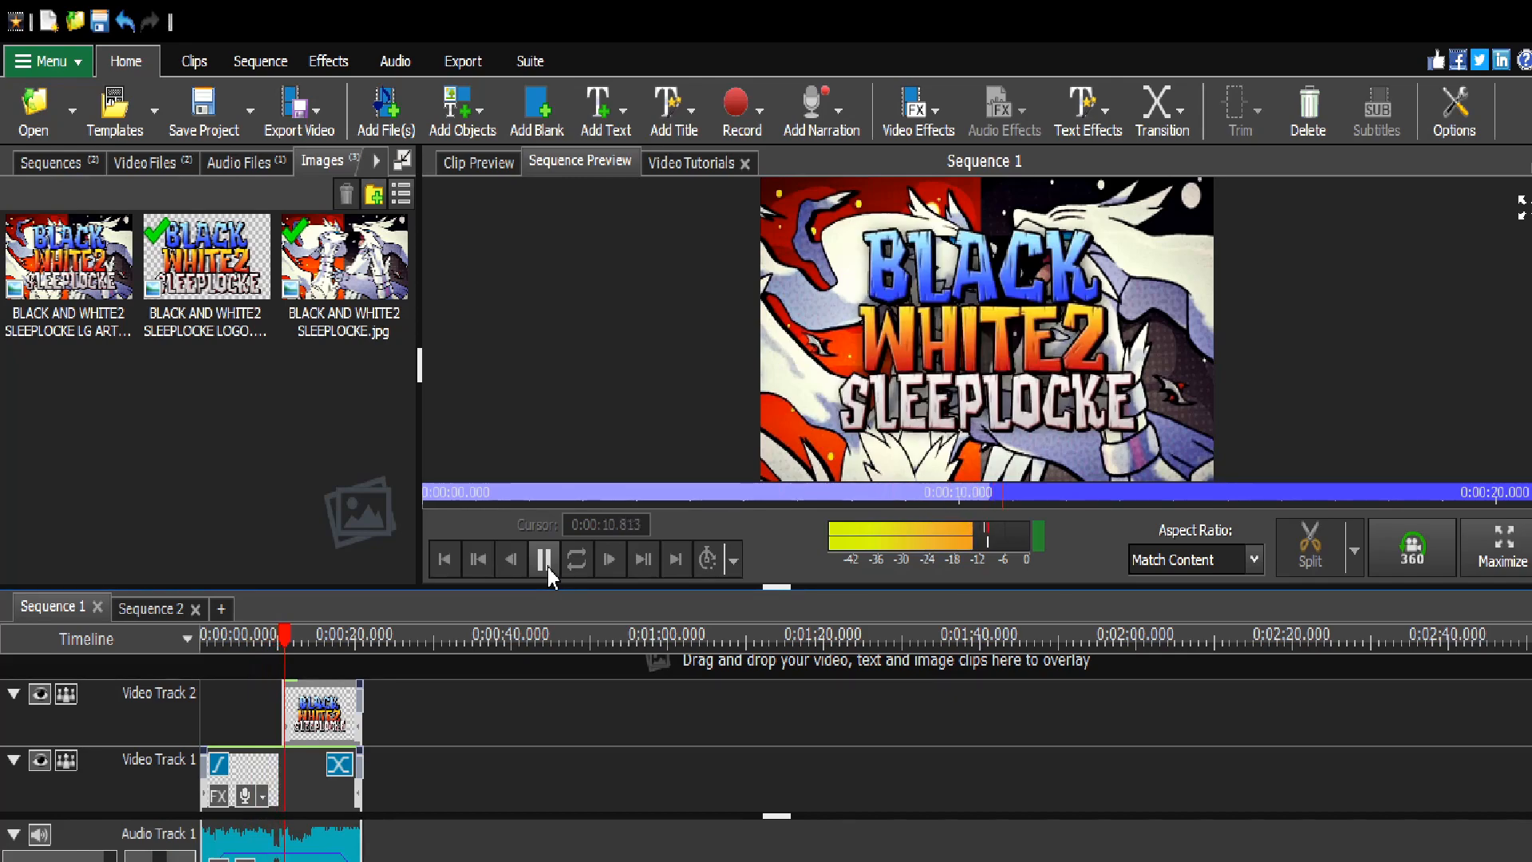
{"action": "left_click", "coordinate": [545, 559]}
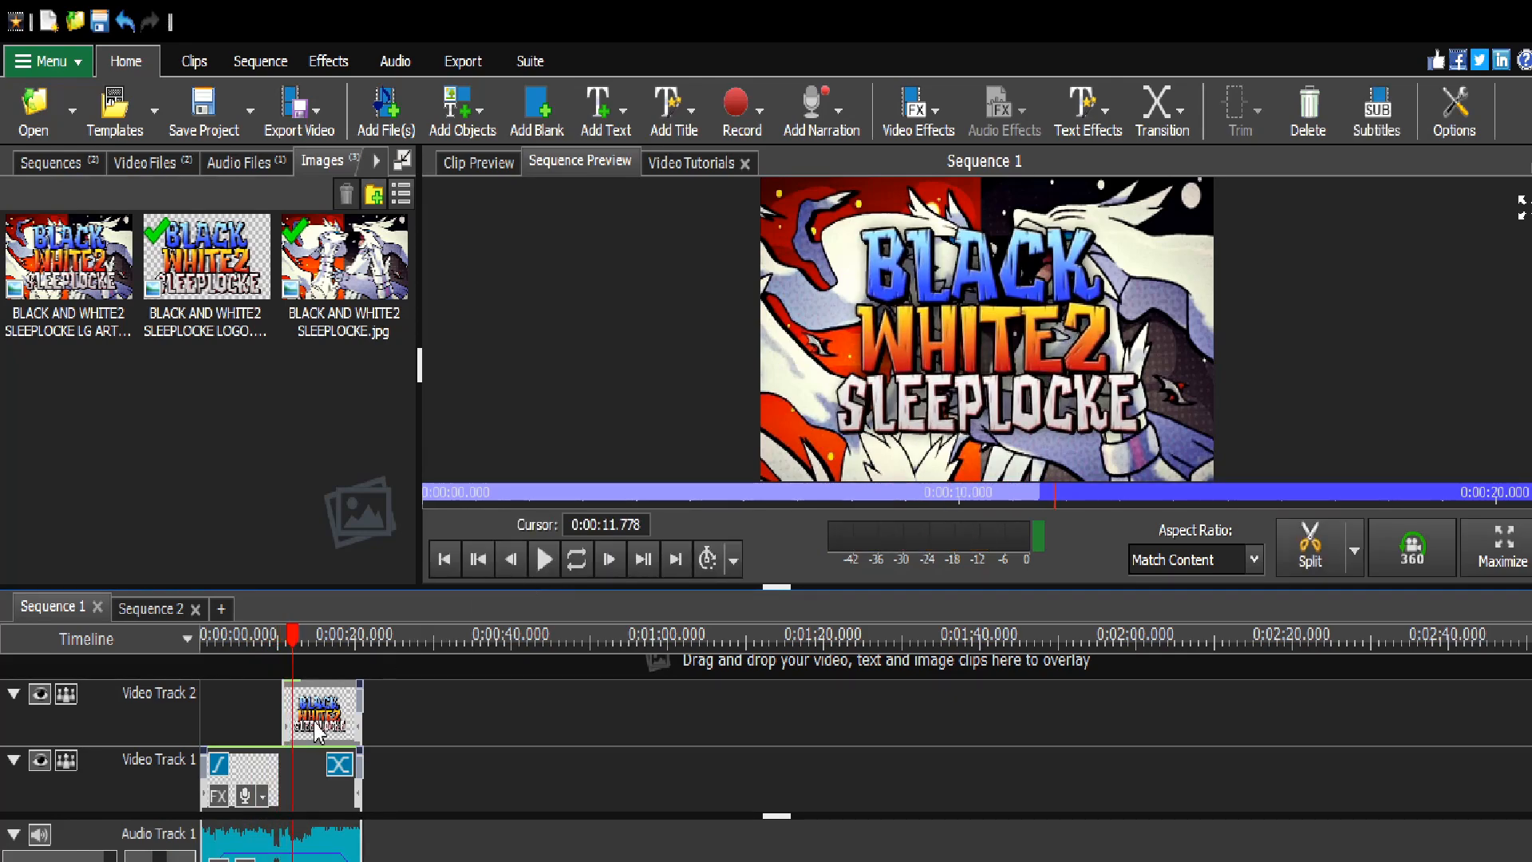
{"action": "left_click", "coordinate": [287, 646]}
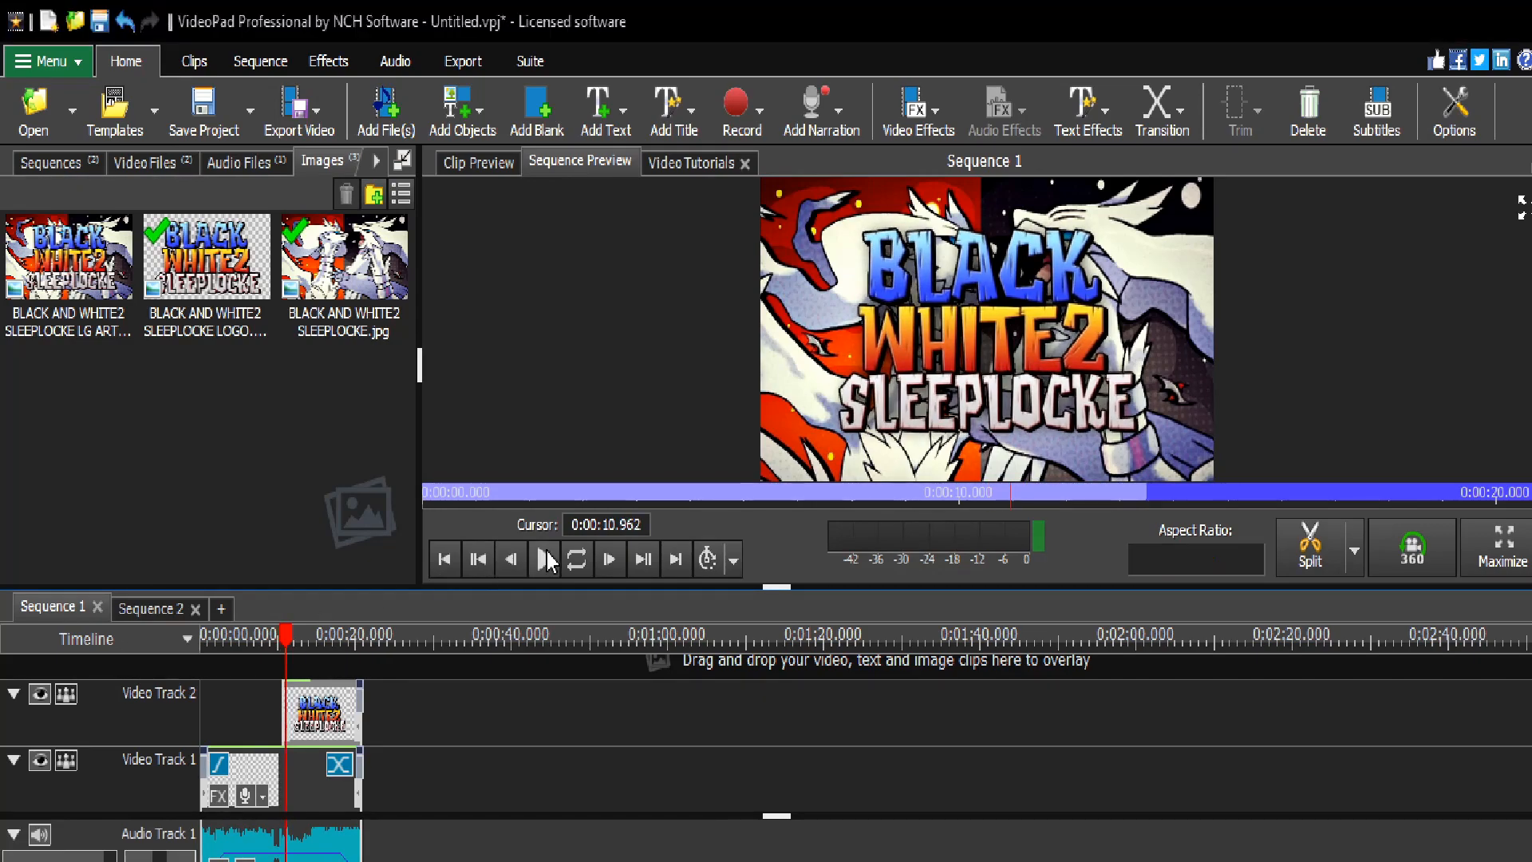
{"action": "left_click", "coordinate": [545, 560]}
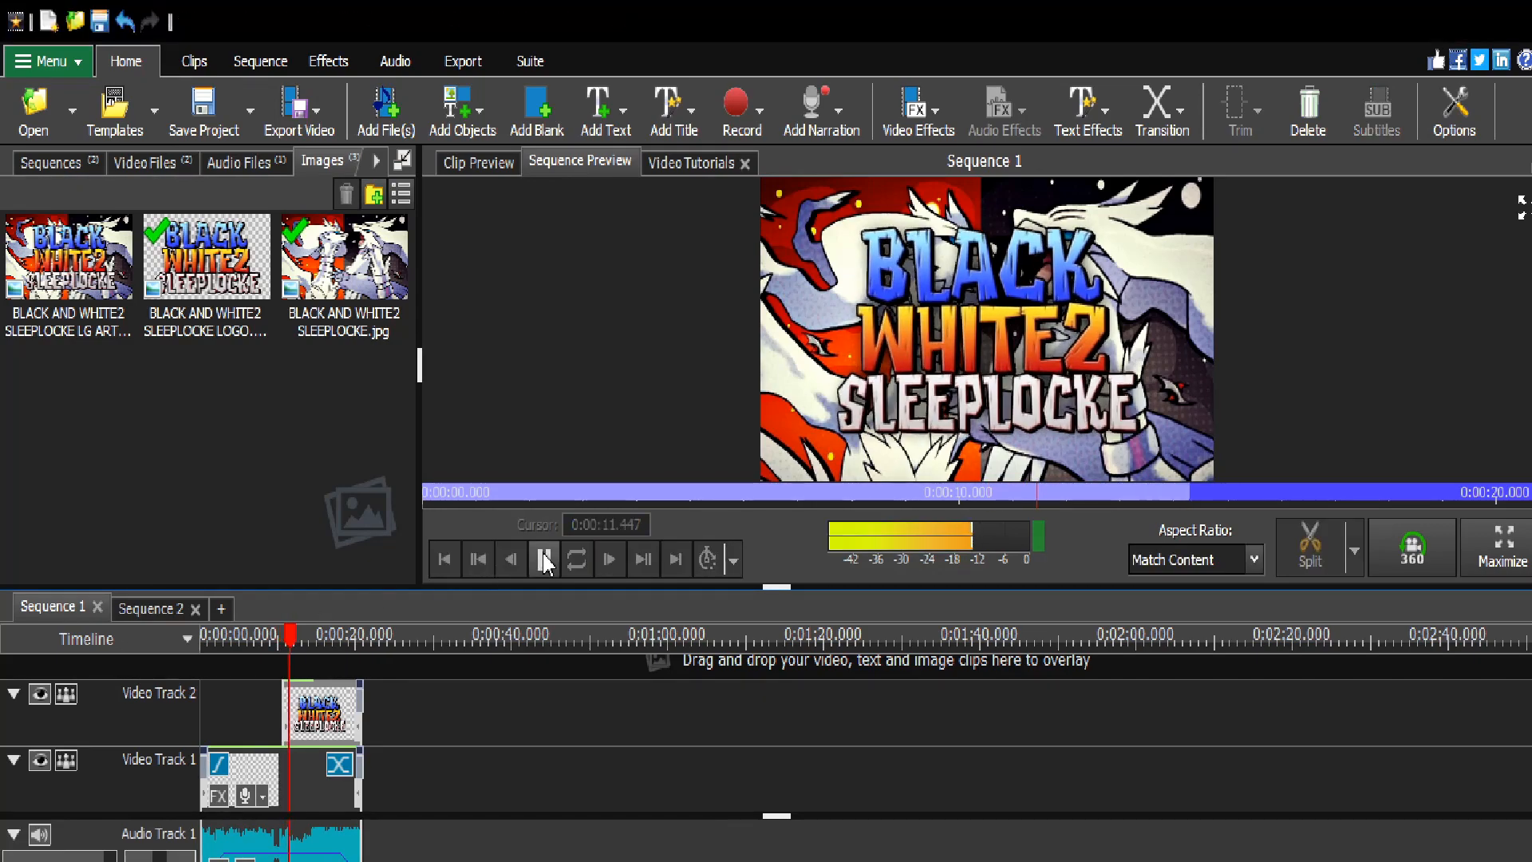
{"action": "left_click", "coordinate": [545, 560]}
{"action": "left_click", "coordinate": [287, 646]}
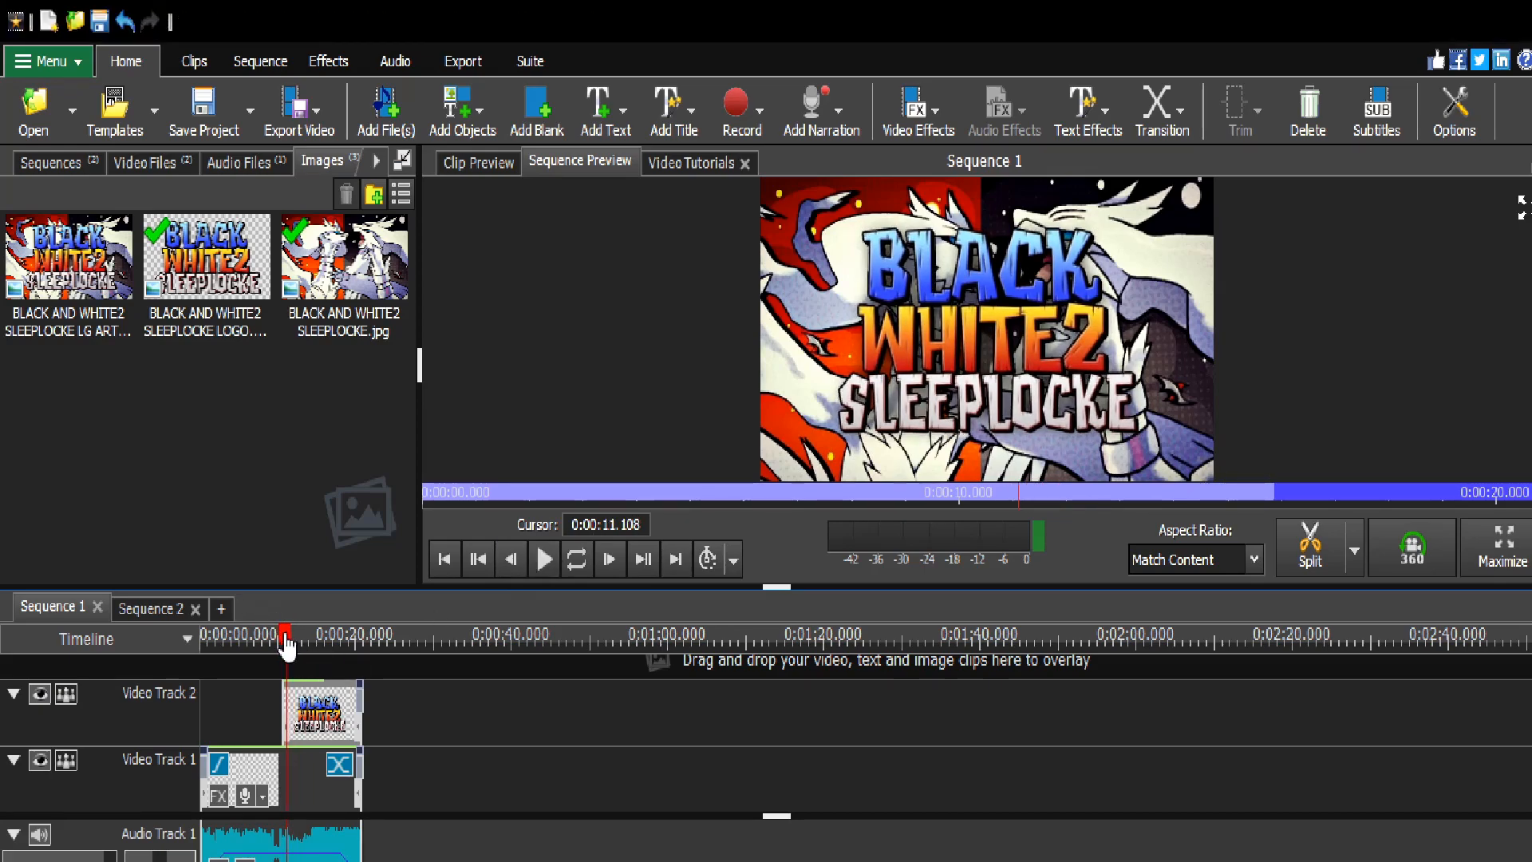
{"action": "left_click", "coordinate": [281, 642]}
{"action": "left_click", "coordinate": [545, 559]}
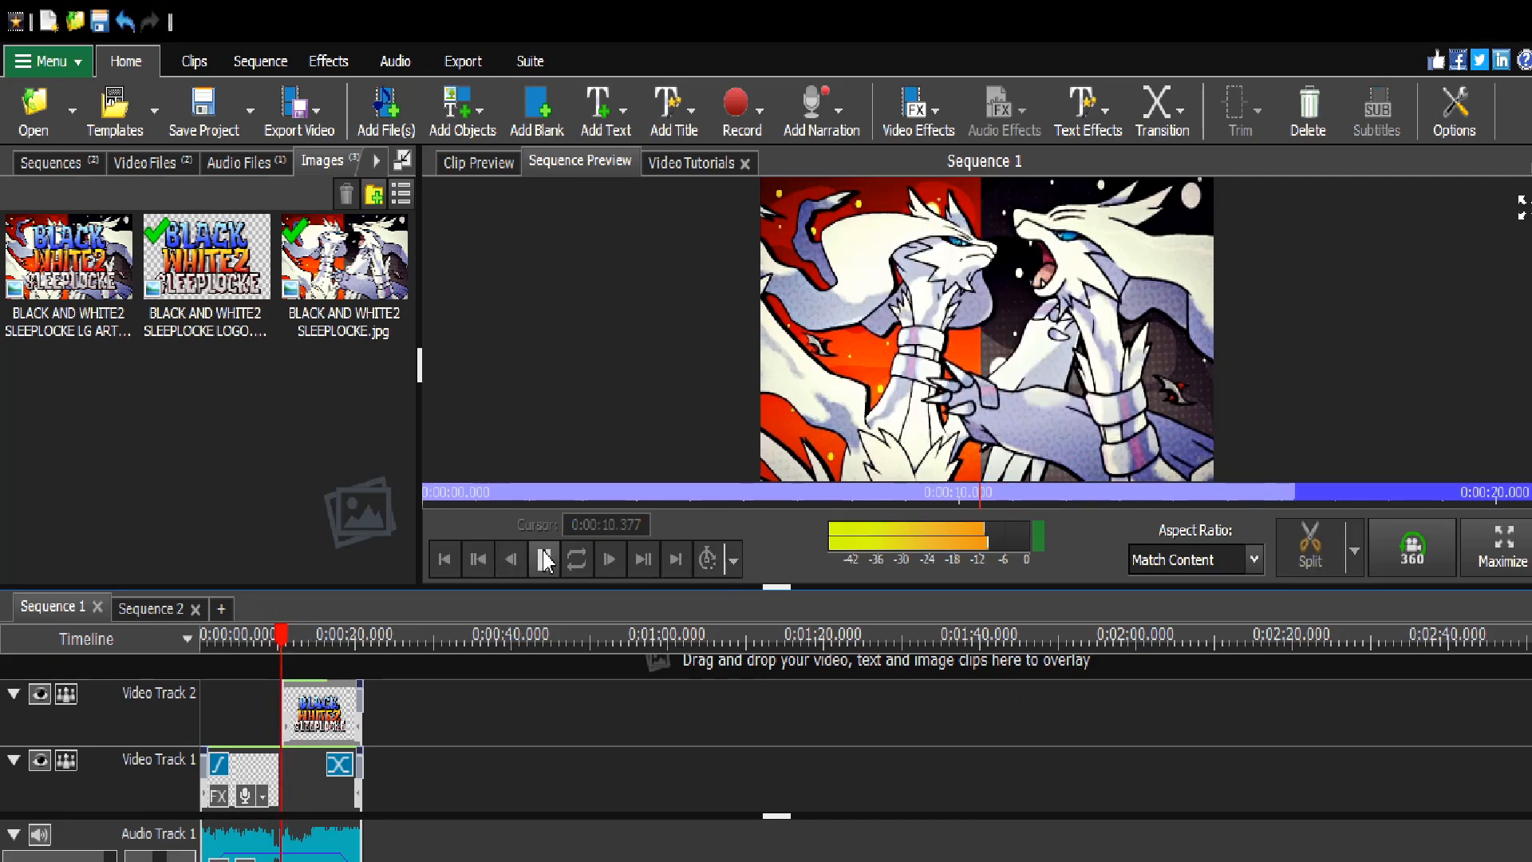
Step: Stop playback and set the logo clip on Video Track 2 to start at about 11 s, ending with the background artwork
{"action": "left_click", "coordinate": [545, 558]}
{"action": "left_click_drag", "start_coordinate": [318, 706], "coordinate": [375, 724]}
Step: Preview the logo's entrance from about 6.6 s, and play from about 13.4 s to check its zoom and the ending
{"action": "left_click_drag", "start_coordinate": [287, 634], "coordinate": [251, 643]}
{"action": "left_click", "coordinate": [482, 568]}
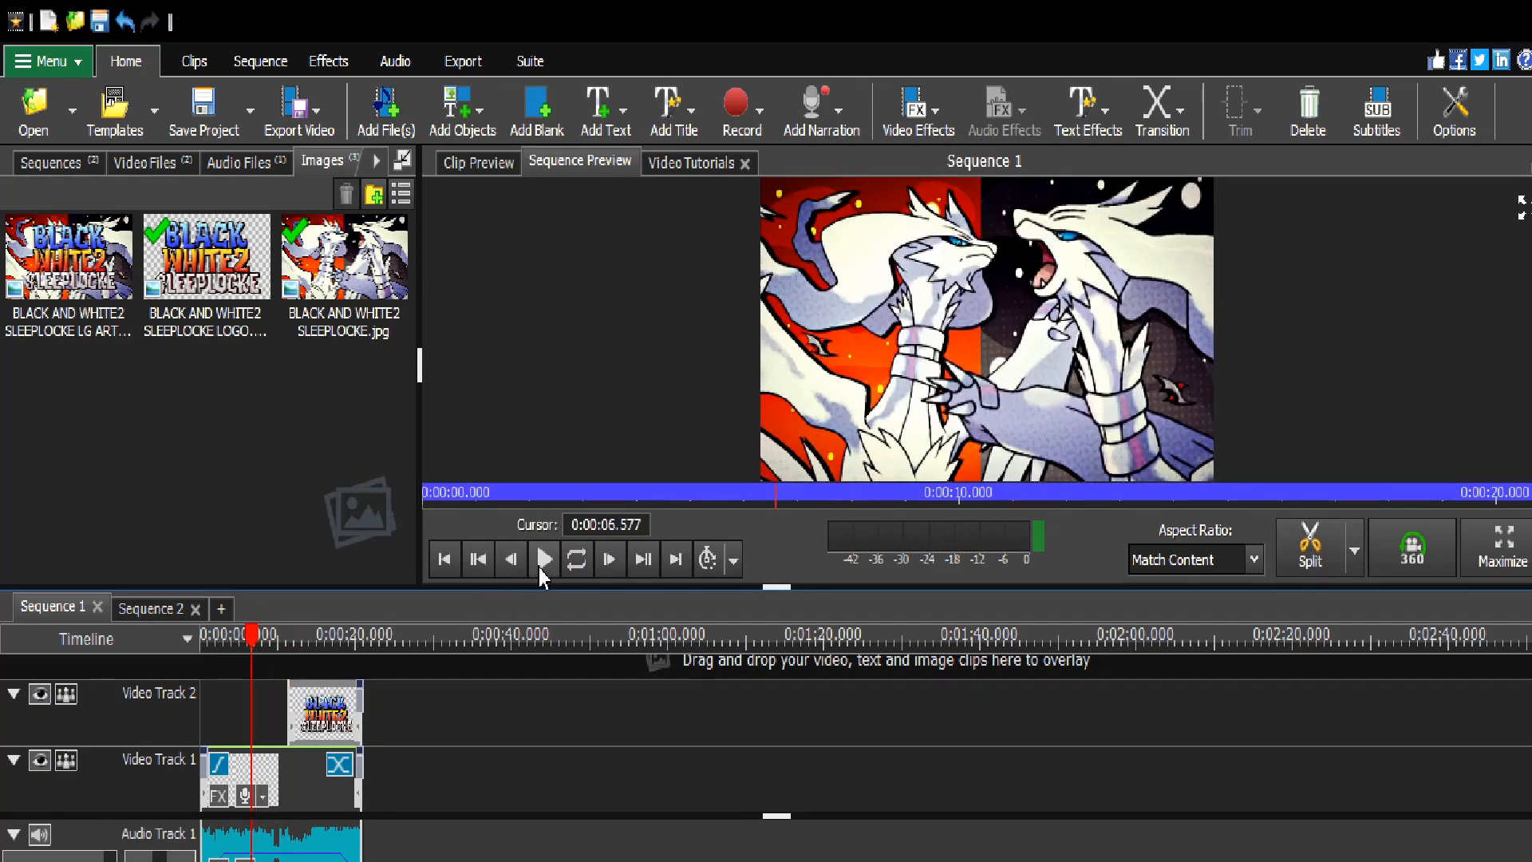
{"action": "left_click", "coordinate": [543, 558]}
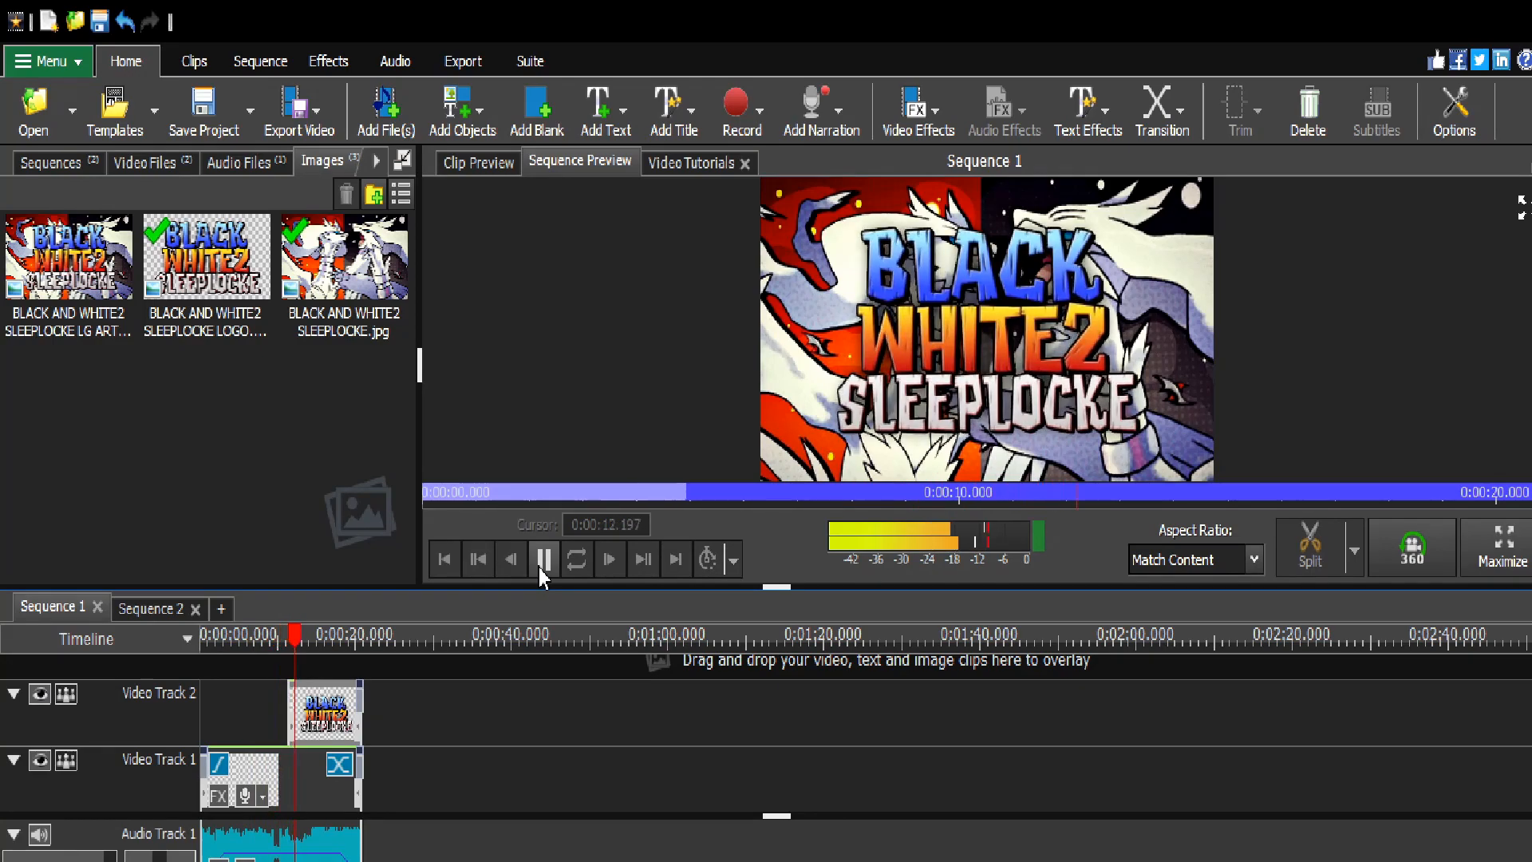
{"action": "left_click", "coordinate": [541, 571]}
{"action": "mouse_move", "coordinate": [306, 638]}
{"action": "left_mouse_down"}
{"action": "mouse_move", "coordinate": [375, 636]}
{"action": "mouse_move", "coordinate": [305, 661]}
{"action": "left_mouse_up"}
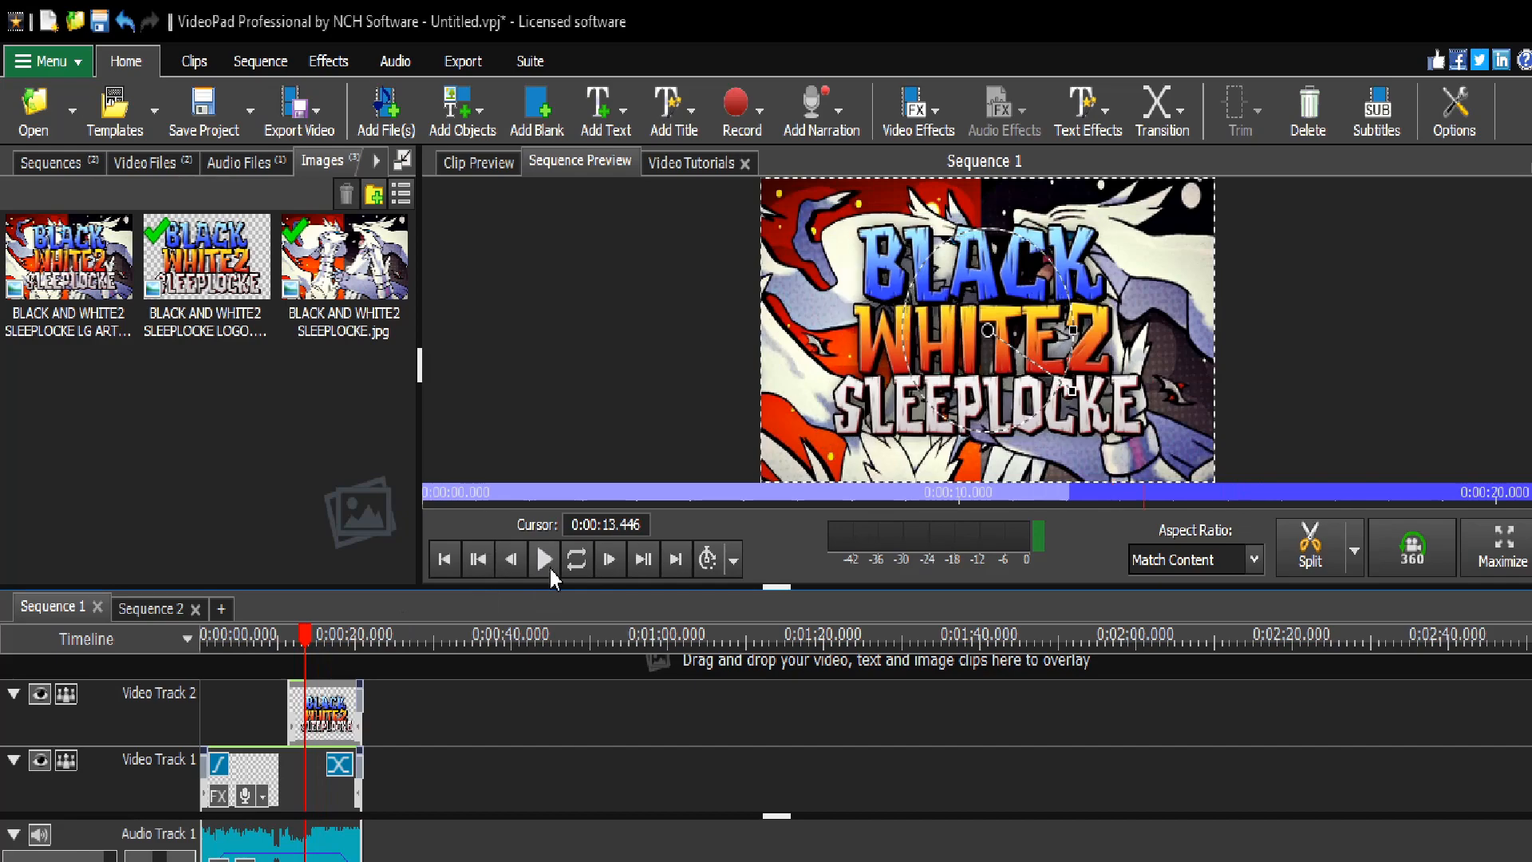
{"action": "left_click", "coordinate": [551, 569]}
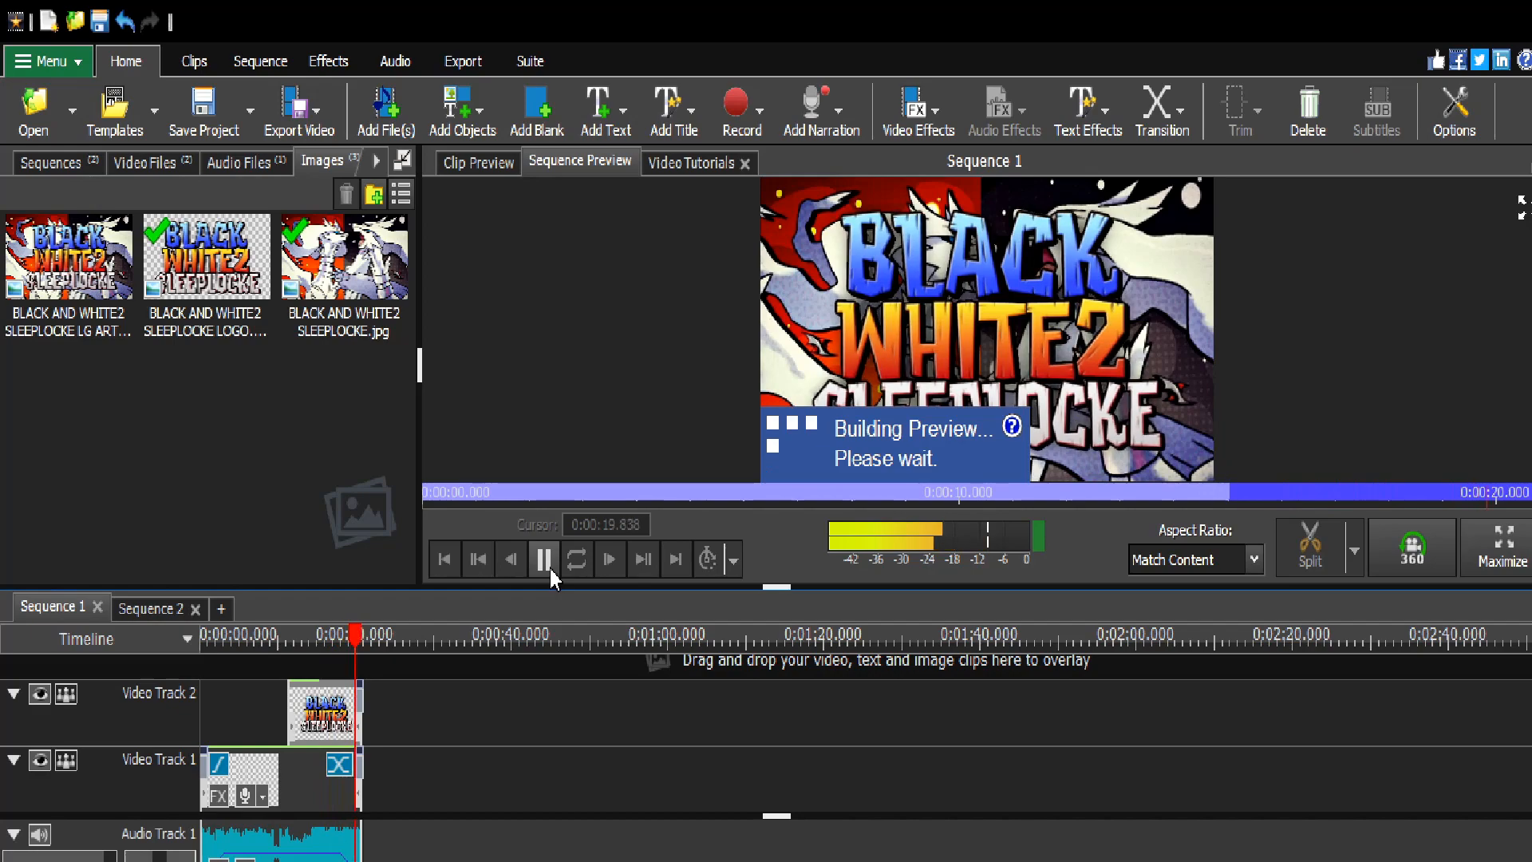
Step: Play the finished intro in Sequence 2 from the start and review its ending for comparison, and return to Sequence 1
{"action": "left_click", "coordinate": [544, 559]}
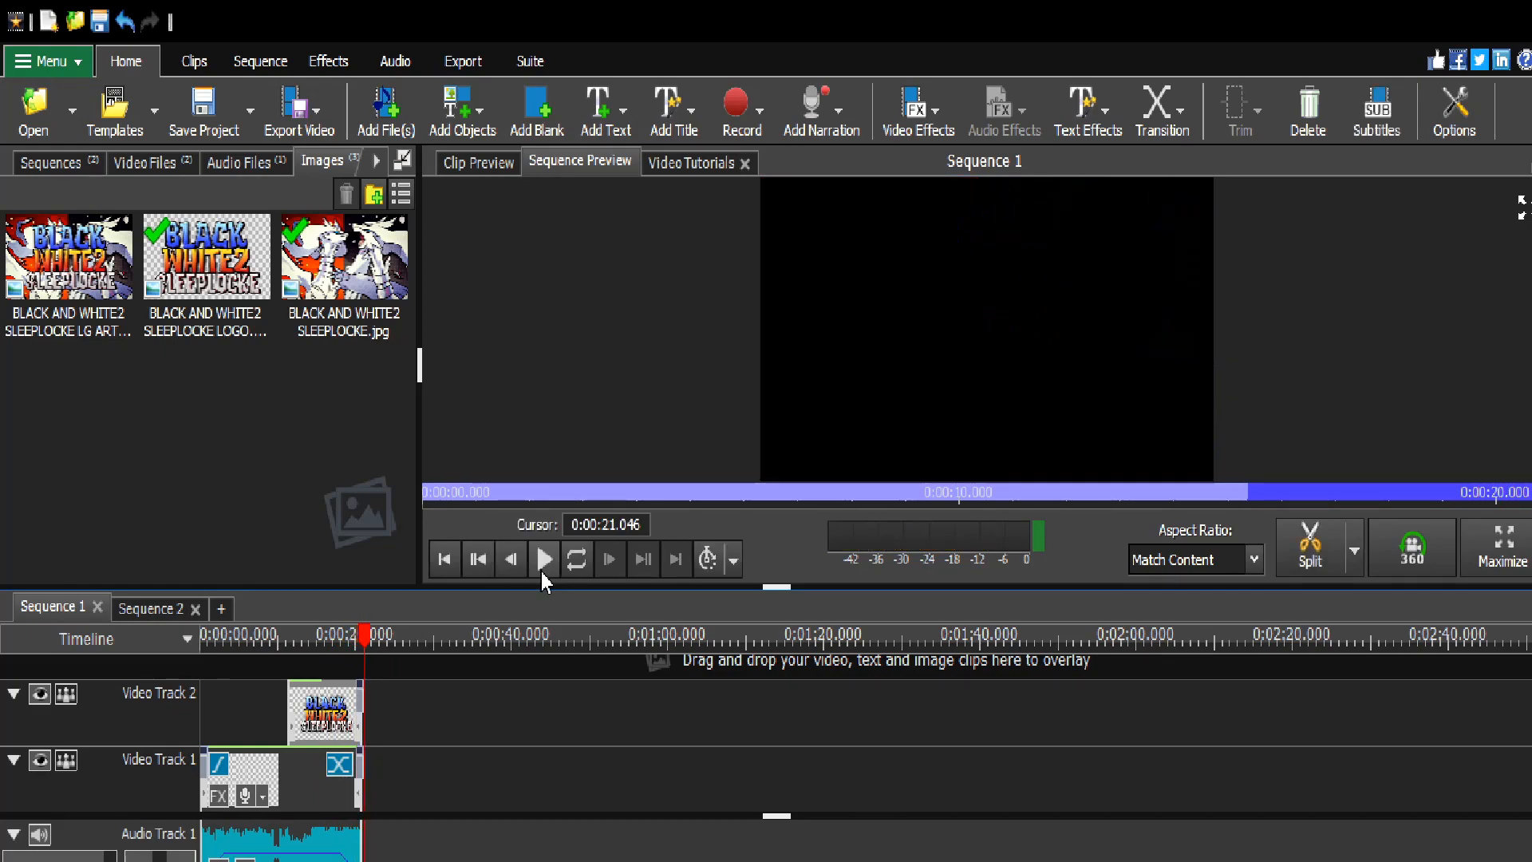
{"action": "left_click_drag", "start_coordinate": [364, 650], "coordinate": [283, 638]}
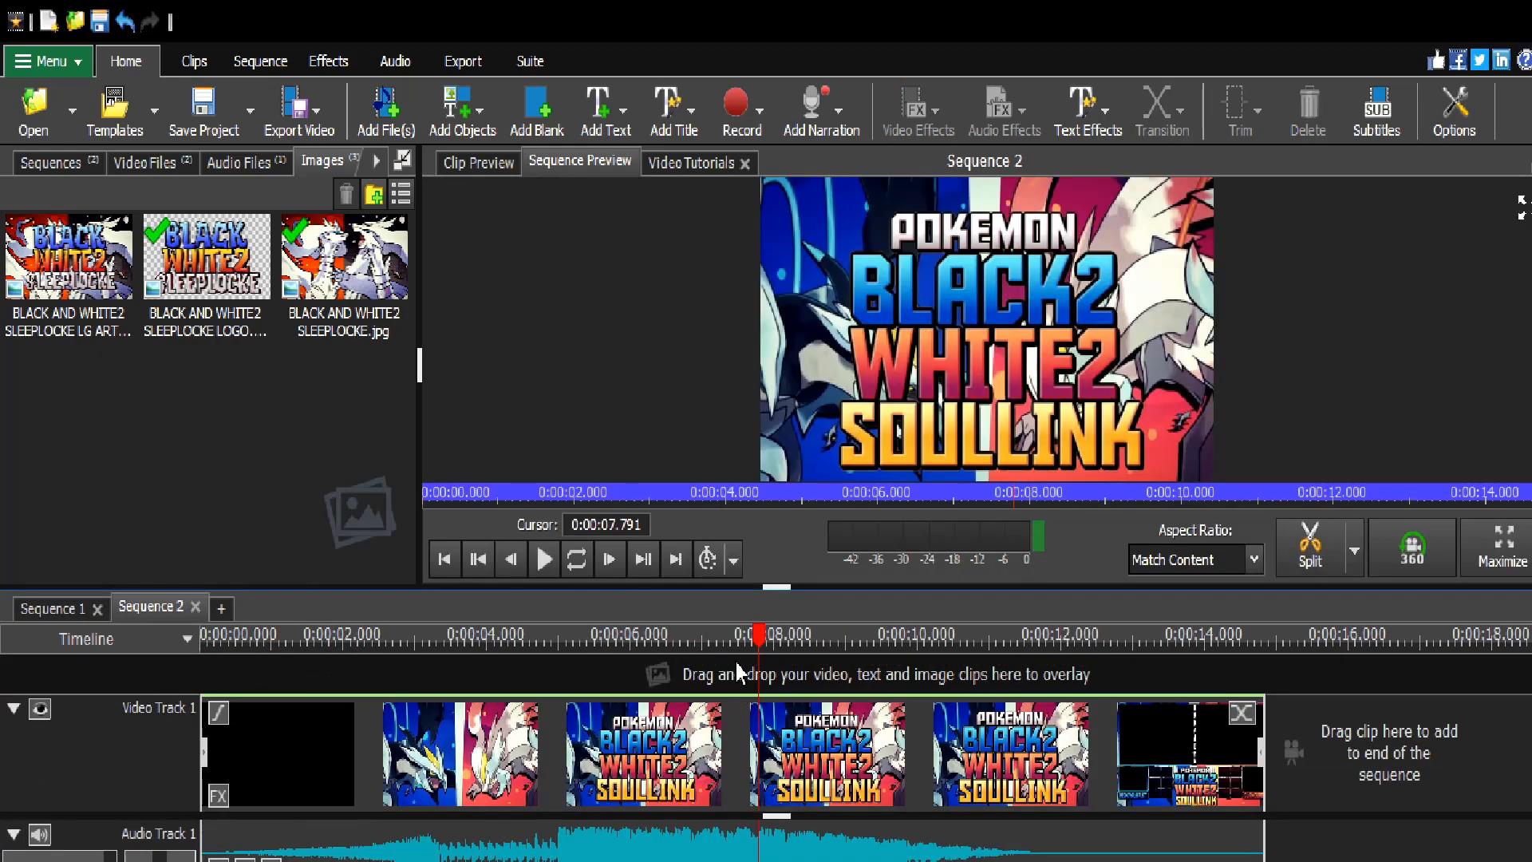
{"action": "left_click_drag", "start_coordinate": [764, 650], "coordinate": [204, 680]}
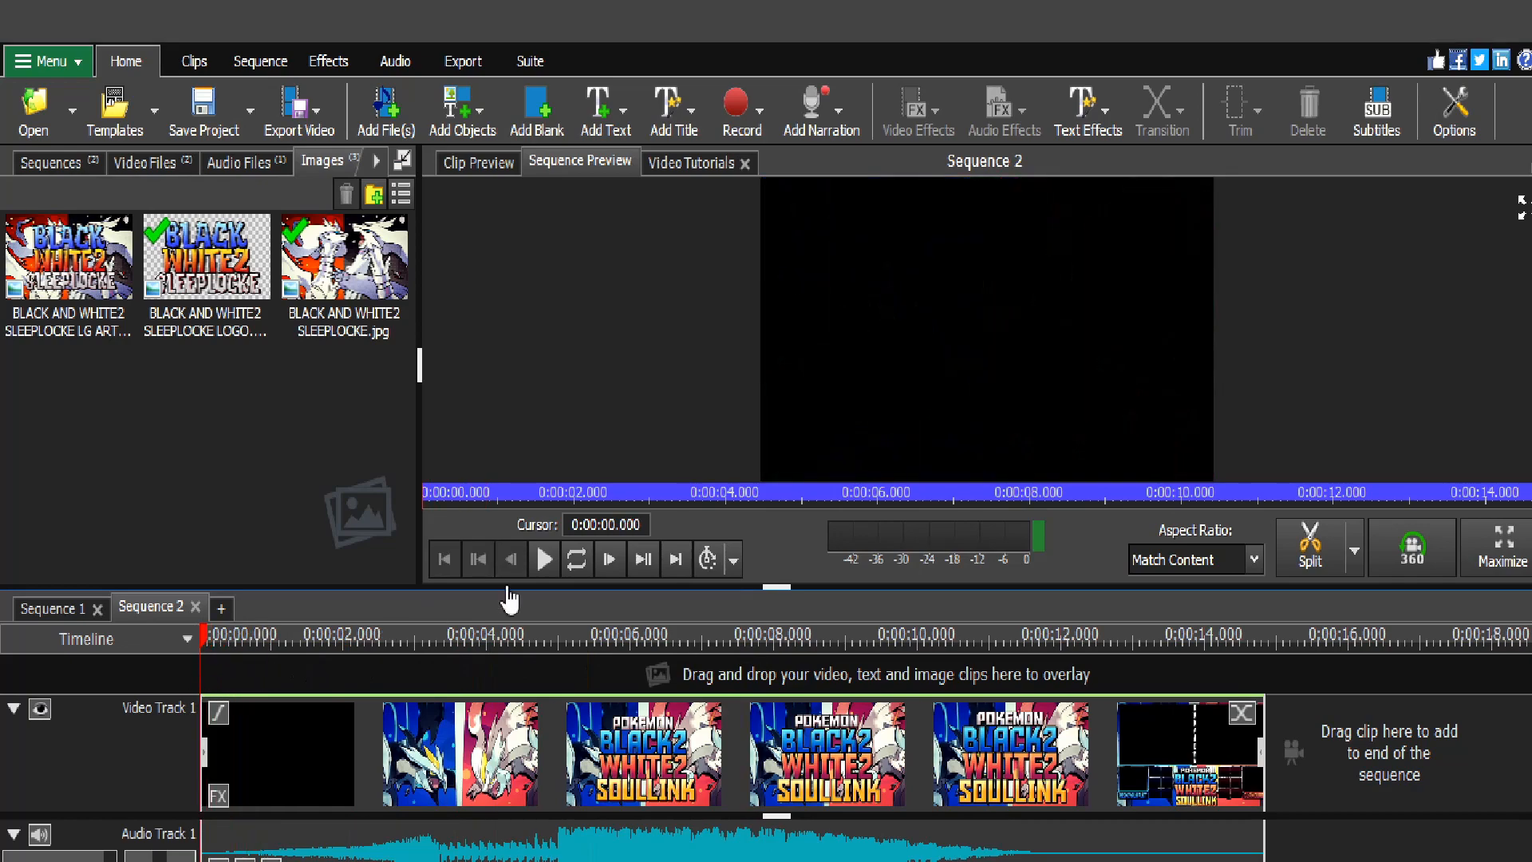
{"action": "left_click", "coordinate": [543, 562]}
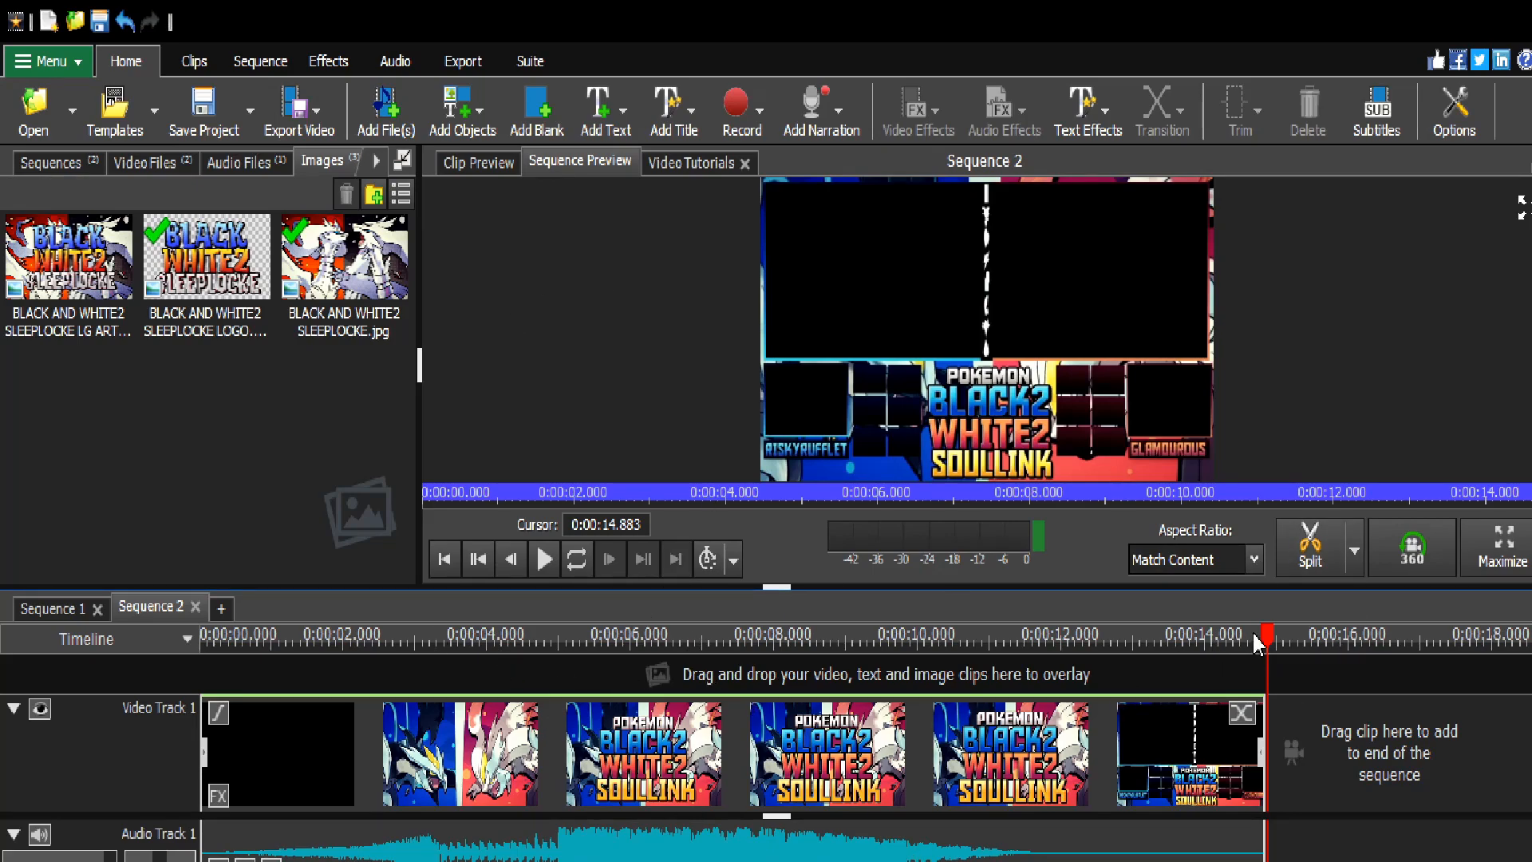
{"action": "left_click_drag", "start_coordinate": [1268, 644], "coordinate": [1227, 651]}
{"action": "left_click_drag", "start_coordinate": [1251, 652], "coordinate": [1190, 729]}
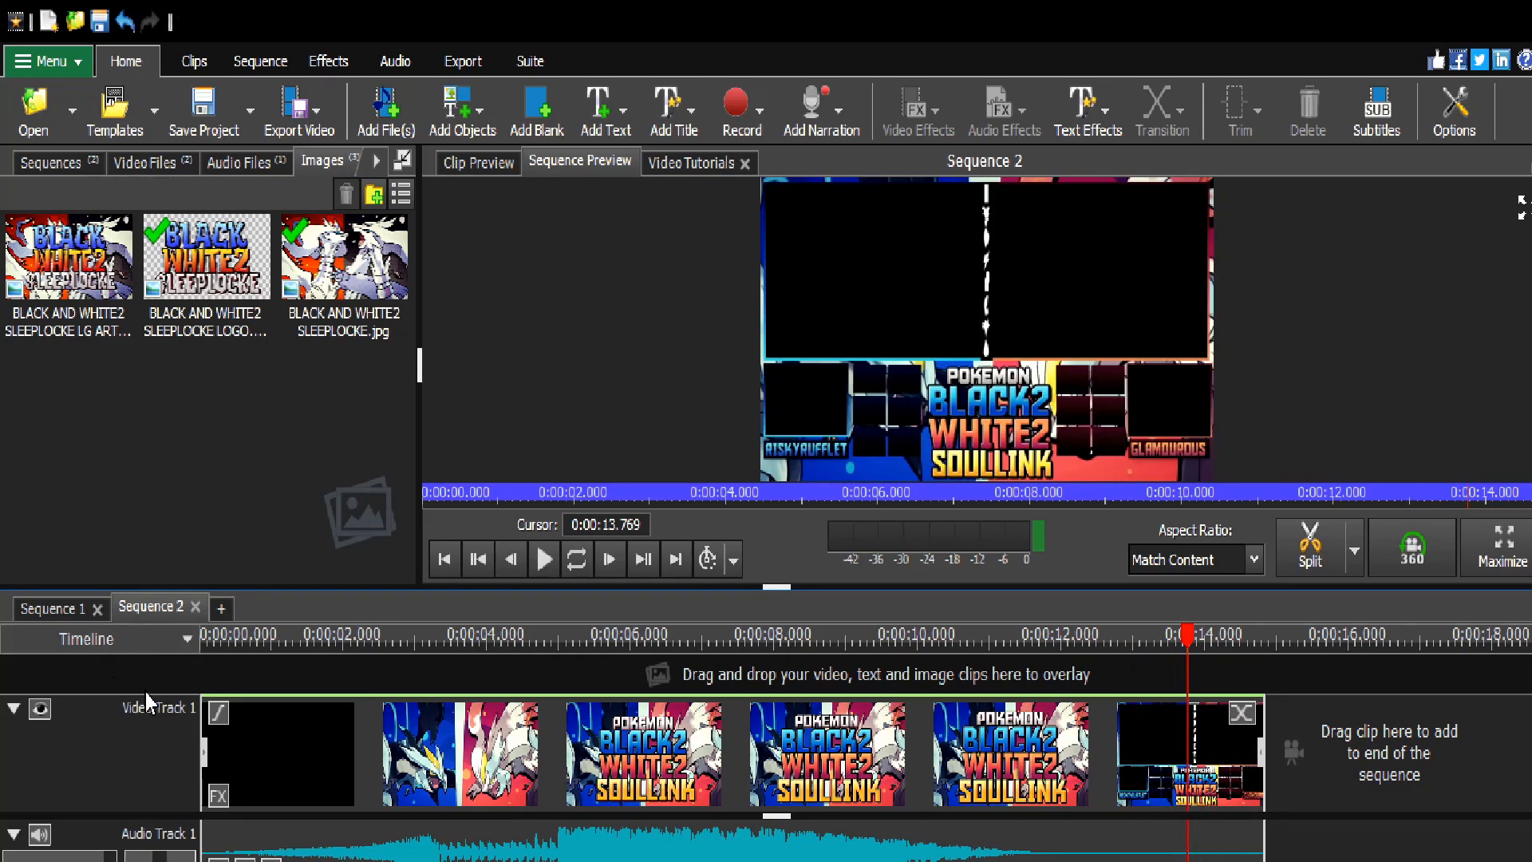
{"action": "left_click", "coordinate": [53, 608]}
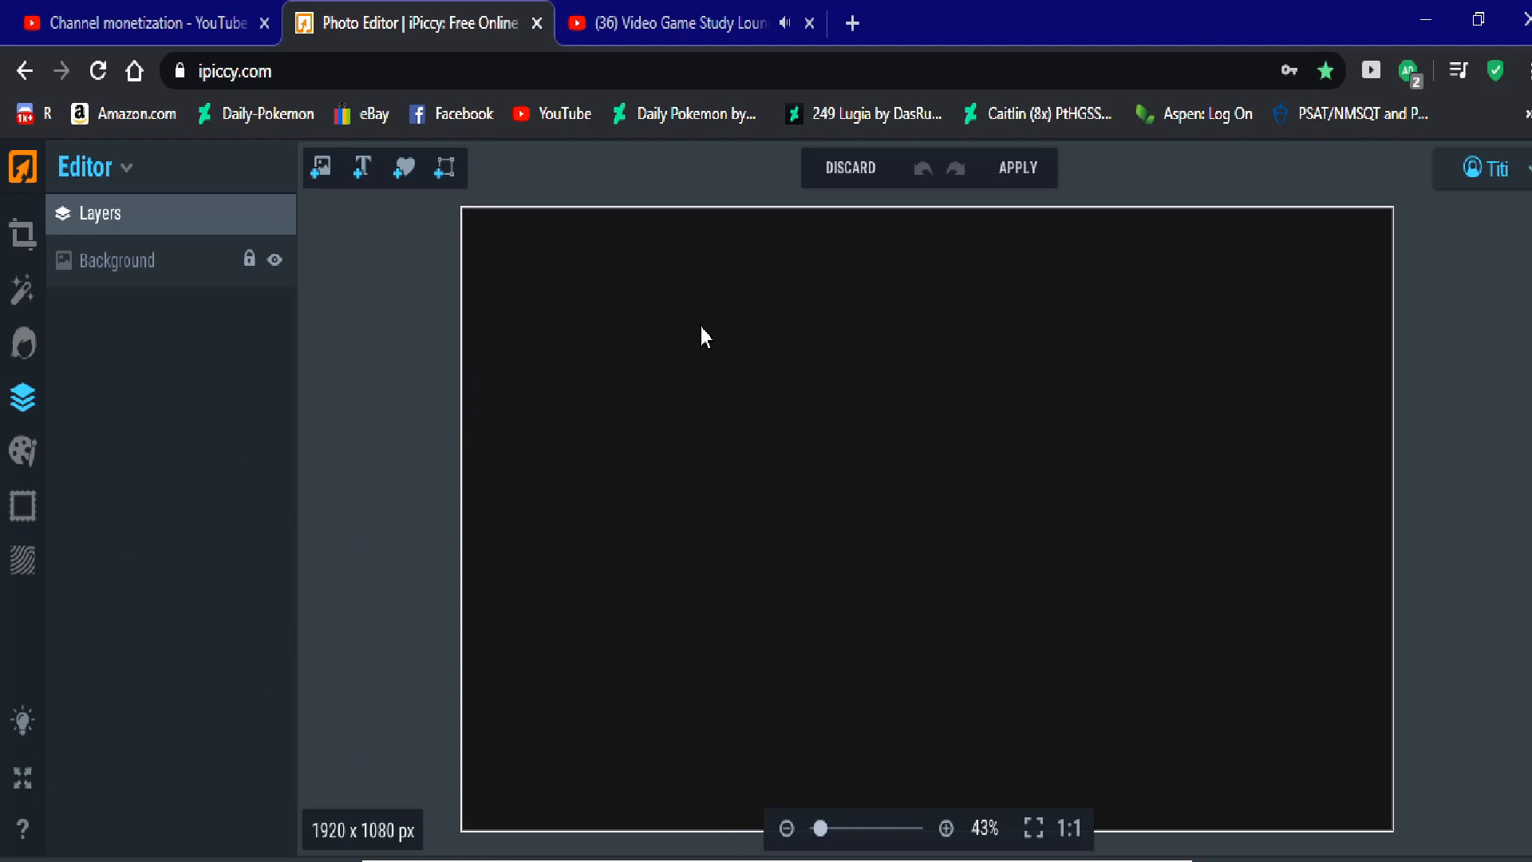
Step: Switch to iPiccy, add a geometric square sticker at the left edge of the dark canvas, and give it a gradient fill
{"action": "left_click", "coordinate": [406, 172]}
{"action": "left_click", "coordinate": [186, 281]}
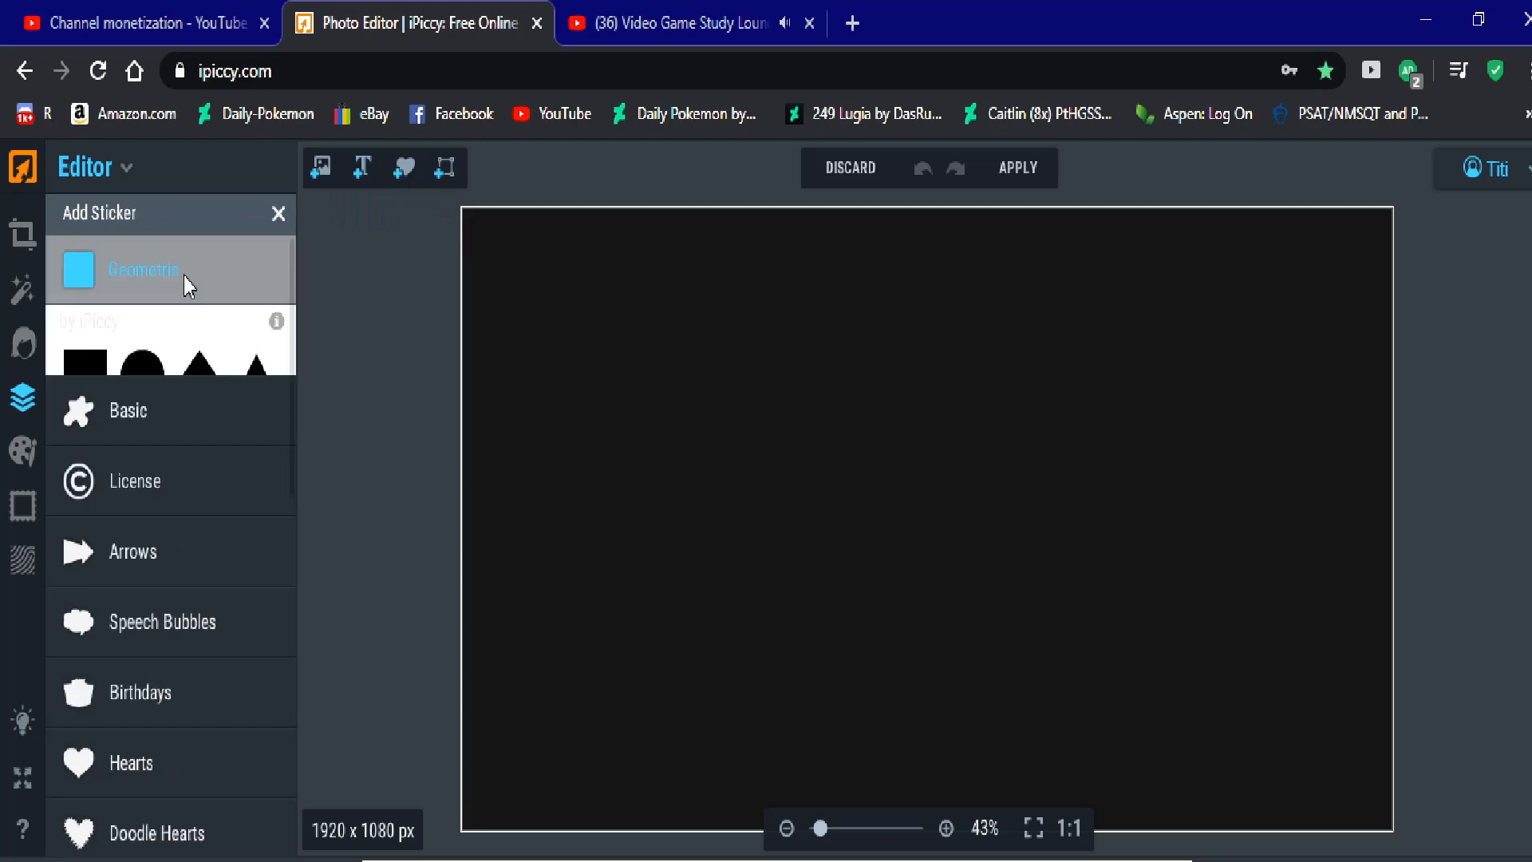
{"action": "left_click_drag", "start_coordinate": [83, 371], "coordinate": [506, 554]}
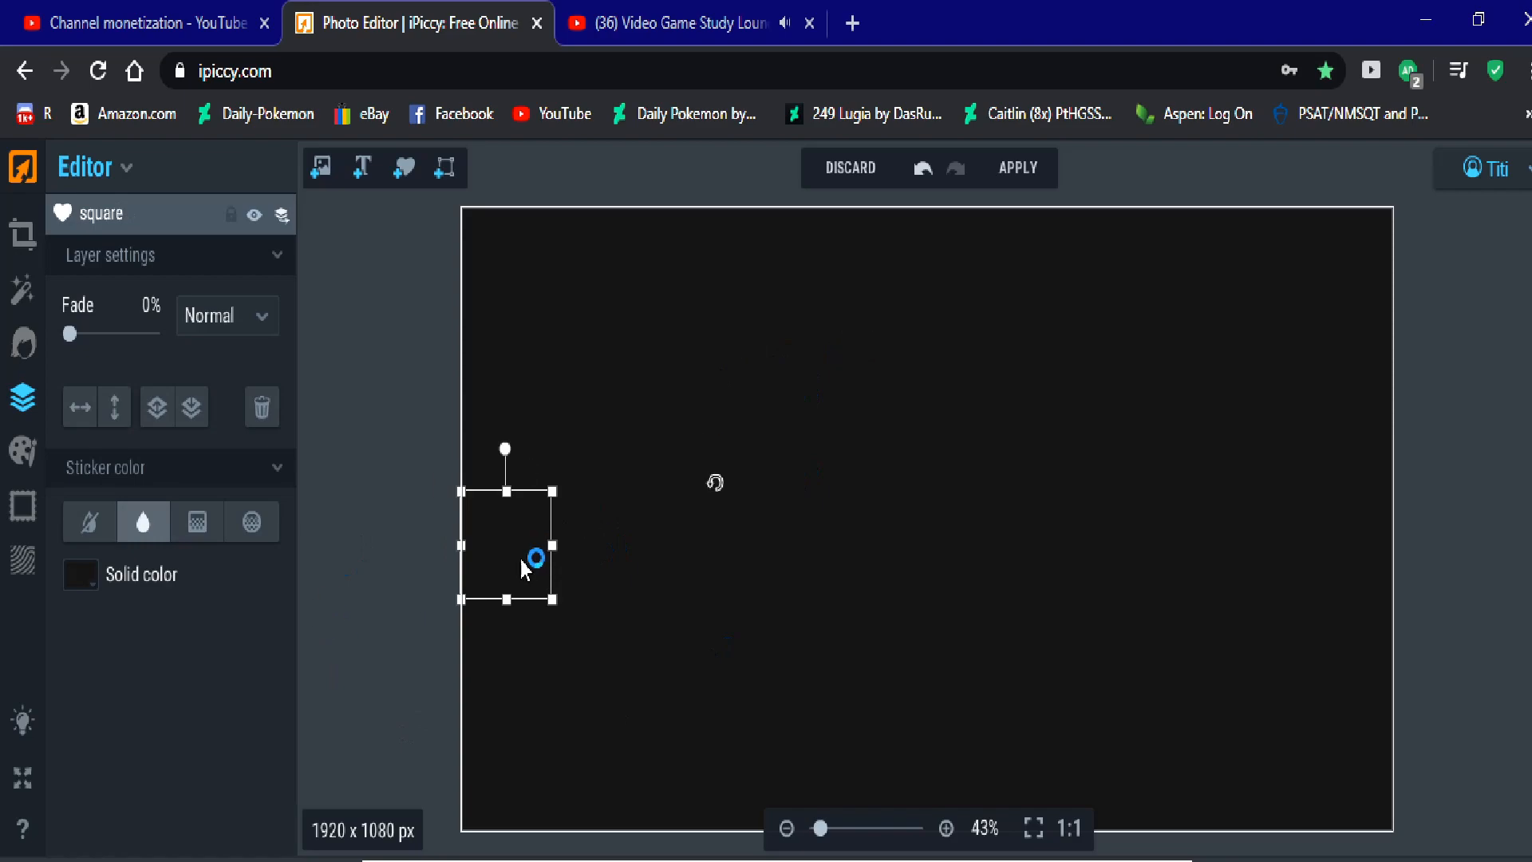
{"action": "left_click", "coordinate": [197, 522]}
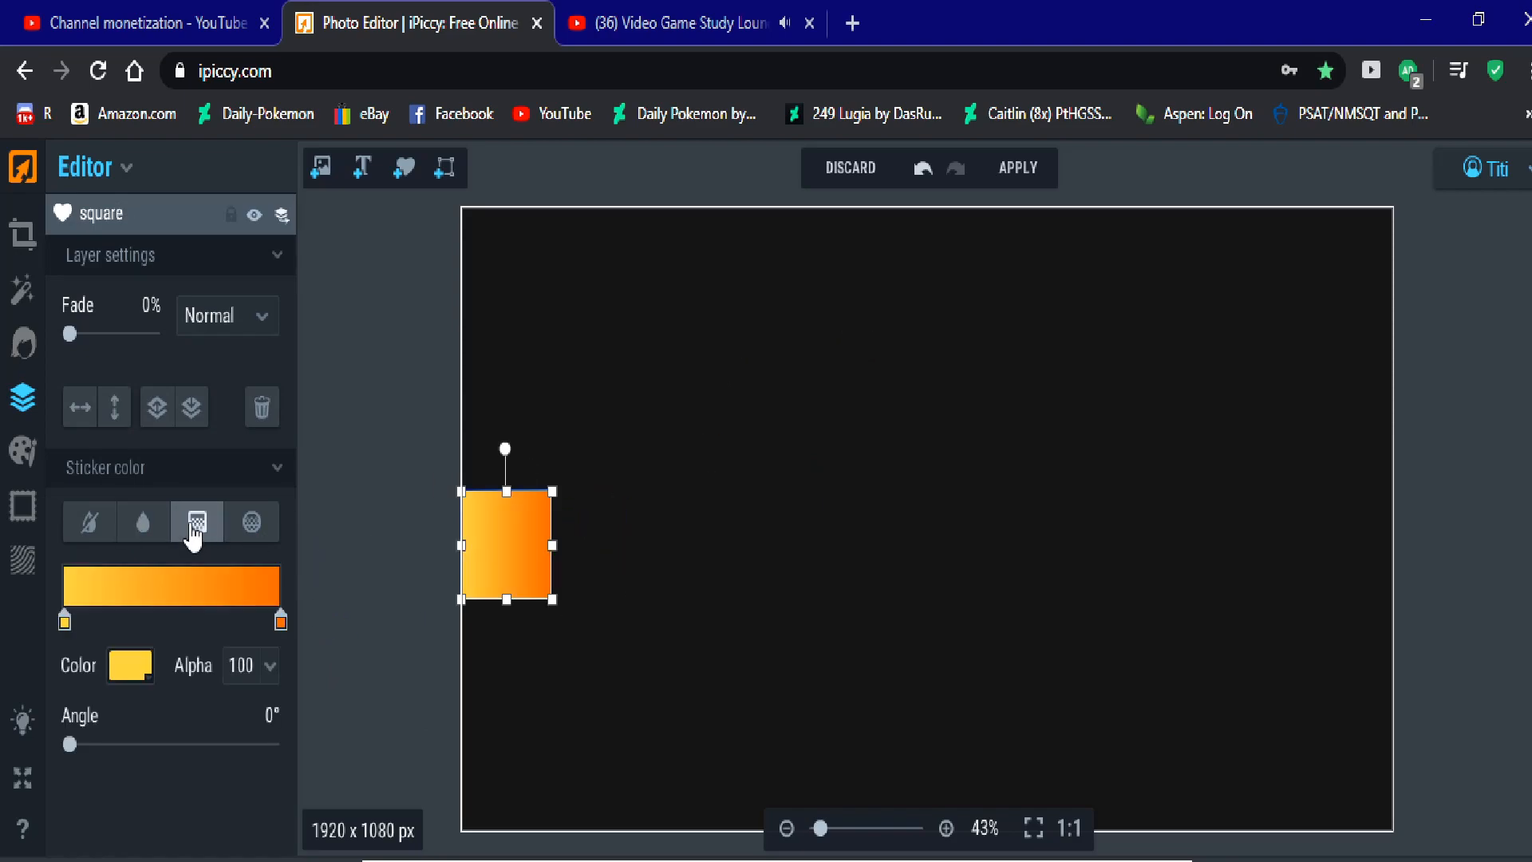
Step: Stretch the gradient square across the full canvas width and enlarge it vertically into a band across the middle
{"action": "left_click_drag", "start_coordinate": [552, 546], "coordinate": [1392, 581]}
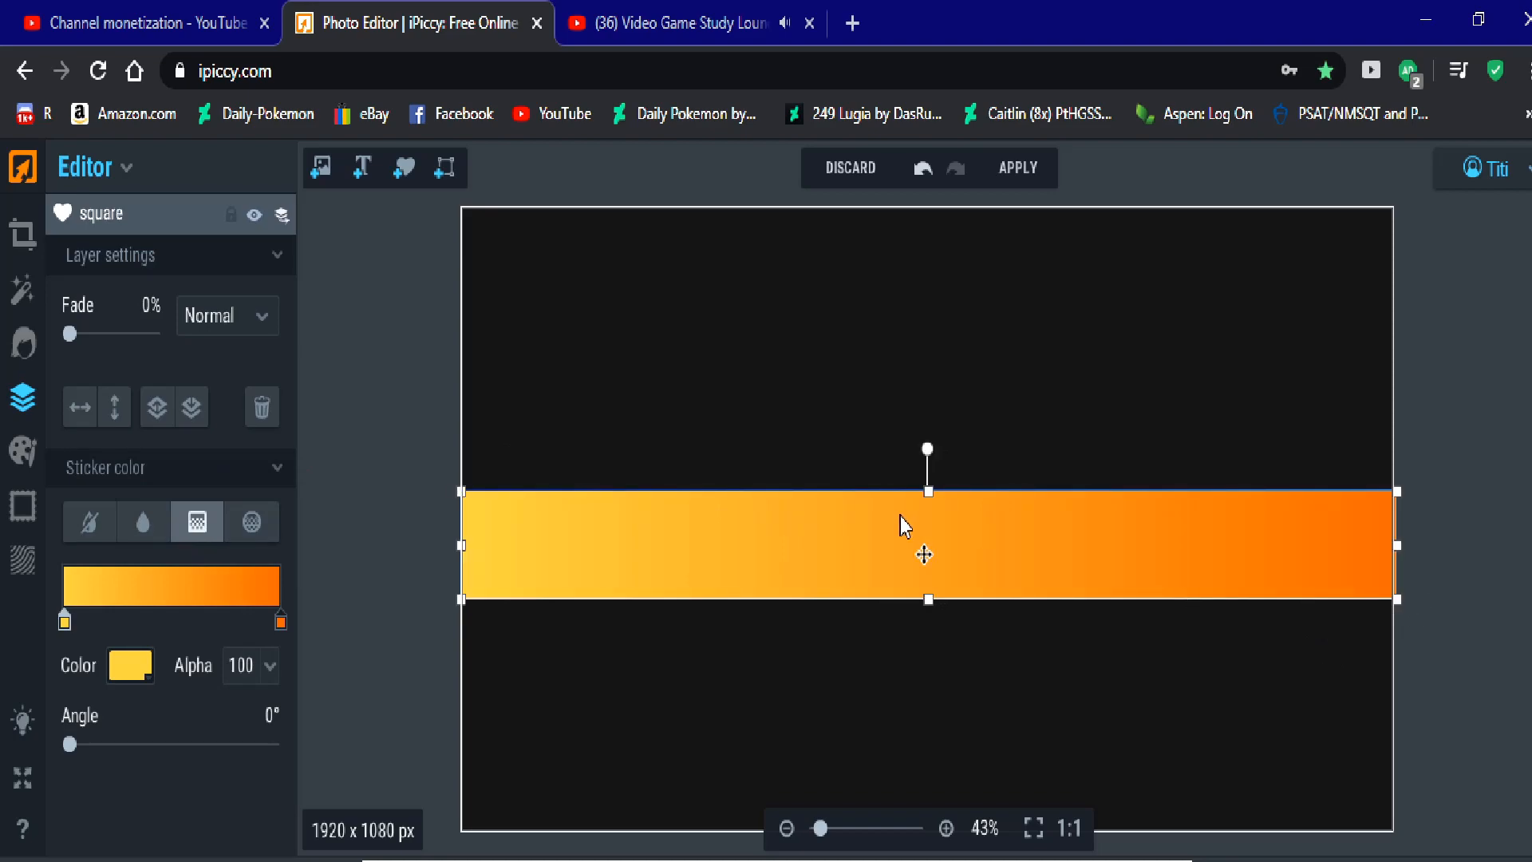
{"action": "left_click_drag", "start_coordinate": [931, 493], "coordinate": [920, 445]}
{"action": "left_click_drag", "start_coordinate": [924, 606], "coordinate": [923, 657]}
{"action": "left_click_drag", "start_coordinate": [913, 497], "coordinate": [913, 495]}
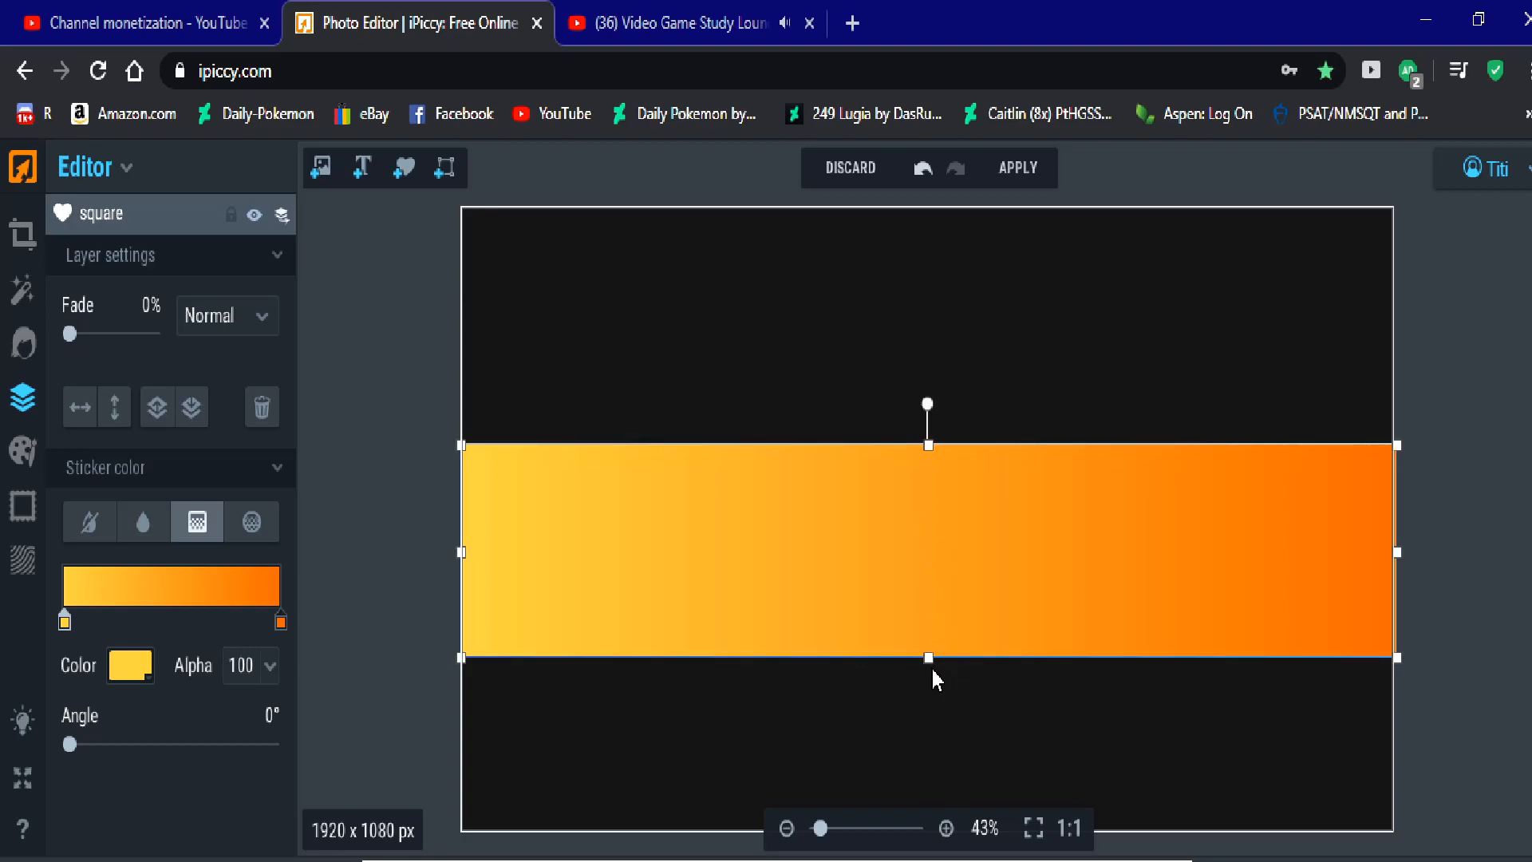
{"action": "left_click_drag", "start_coordinate": [927, 657], "coordinate": [930, 659]}
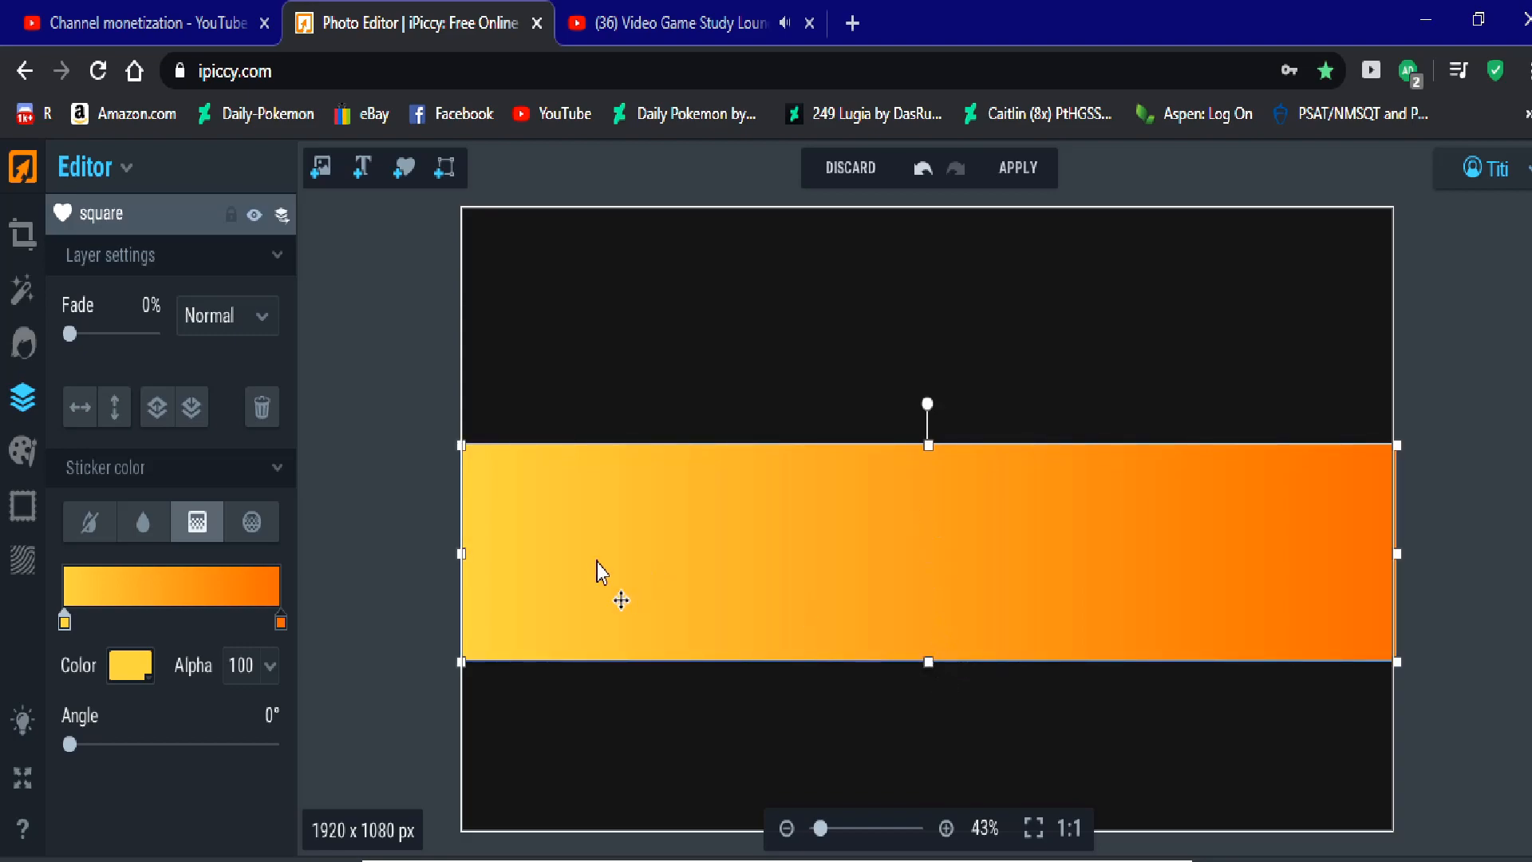
{"action": "left_click_drag", "start_coordinate": [524, 520], "coordinate": [525, 520]}
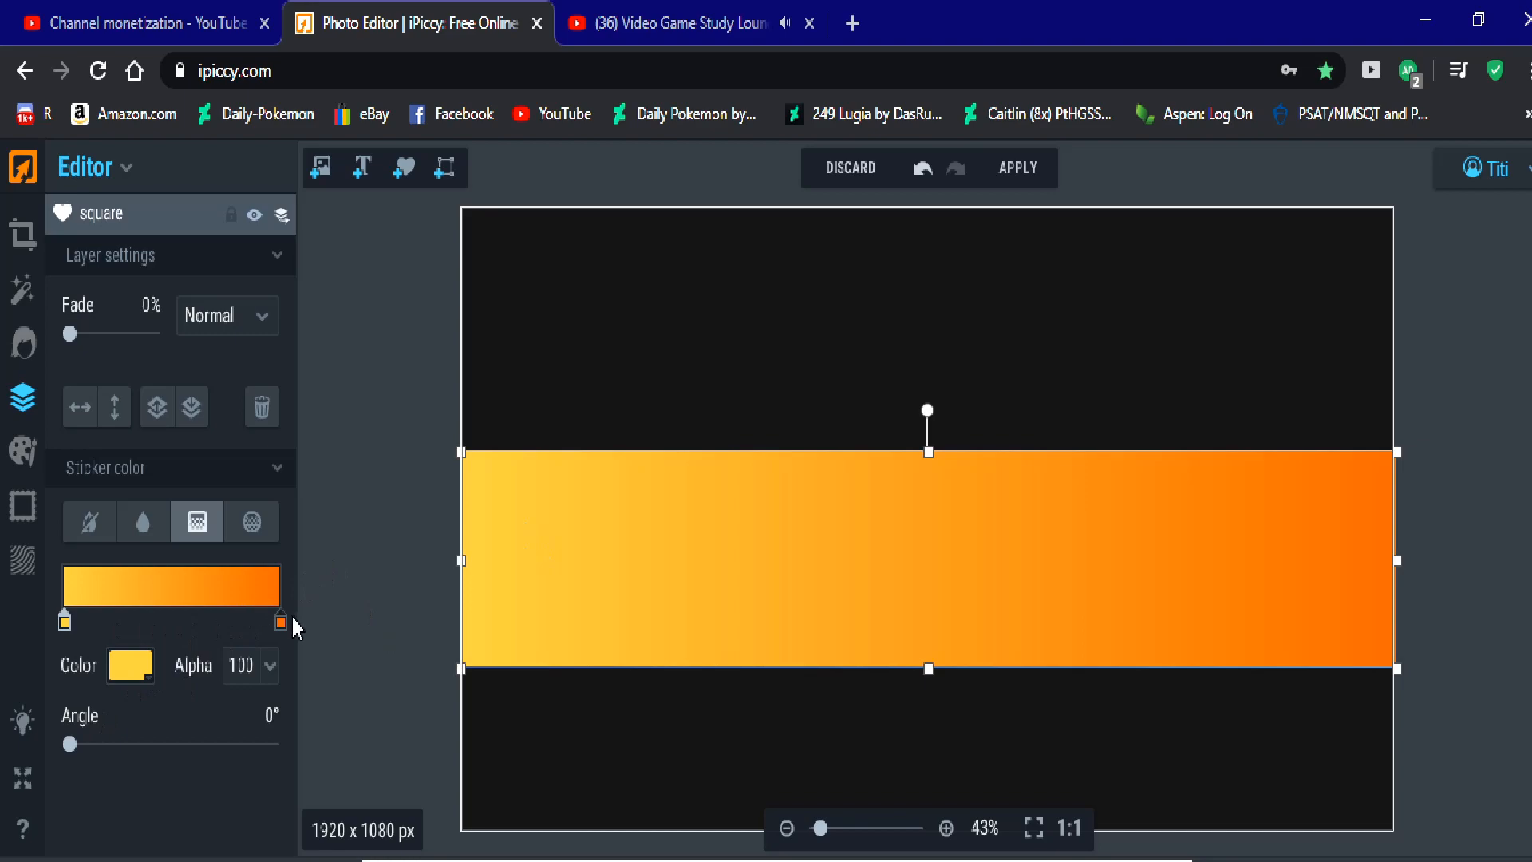
Step: Set the band's gradient angle to 202° and its yellow colour stop to pink, and flatten the layers into one image
{"action": "left_click_drag", "start_coordinate": [70, 744], "coordinate": [185, 754]}
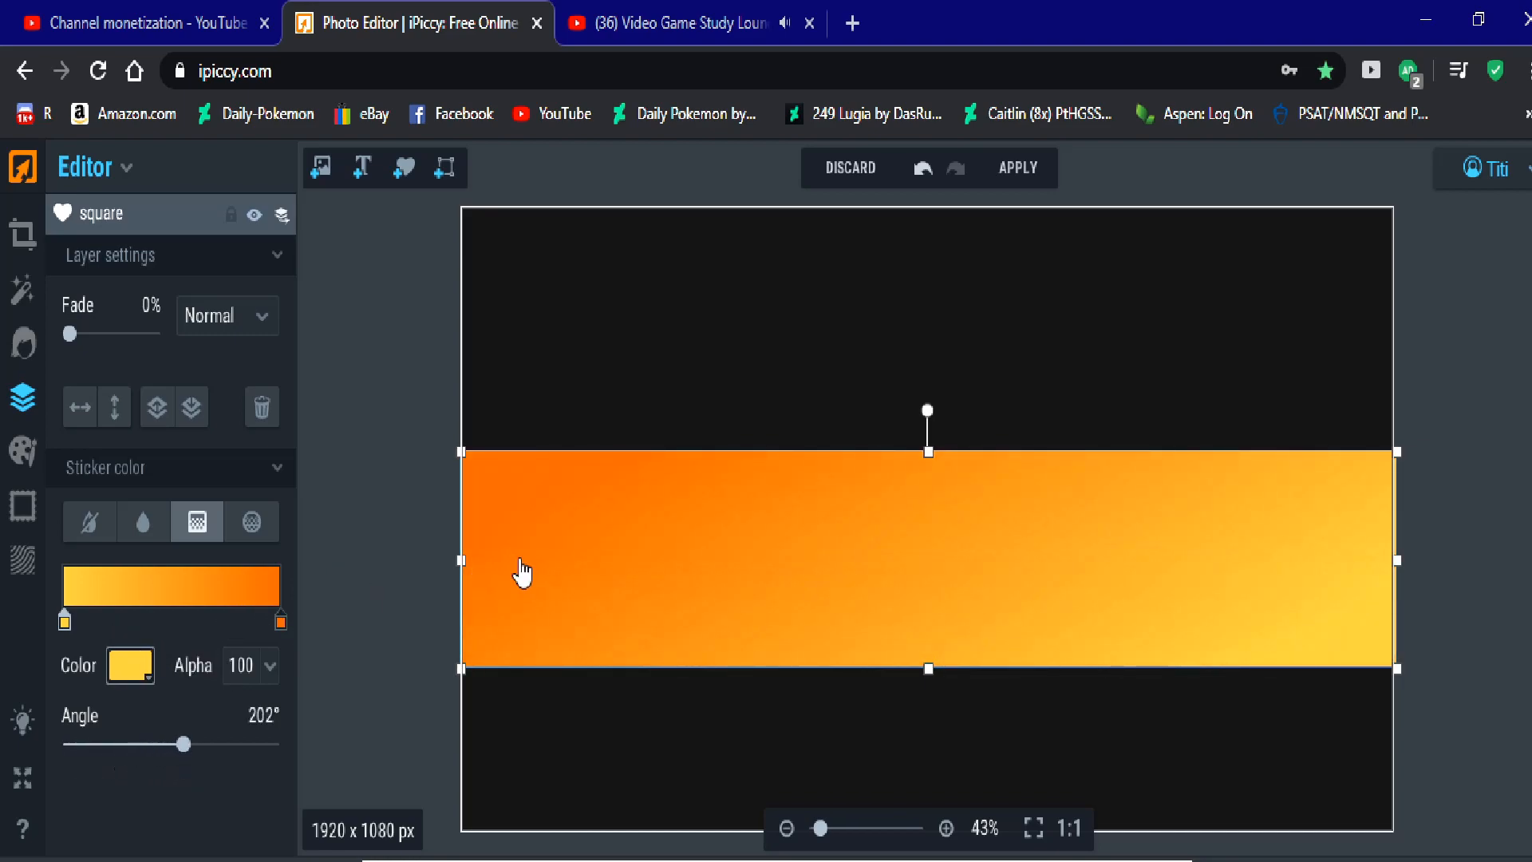
{"action": "mouse_move", "coordinate": [373, 665]}
{"action": "left_mouse_down"}
{"action": "mouse_move", "coordinate": [348, 650]}
{"action": "mouse_move", "coordinate": [486, 602]}
{"action": "left_mouse_up"}
{"action": "left_click", "coordinate": [416, 614]}
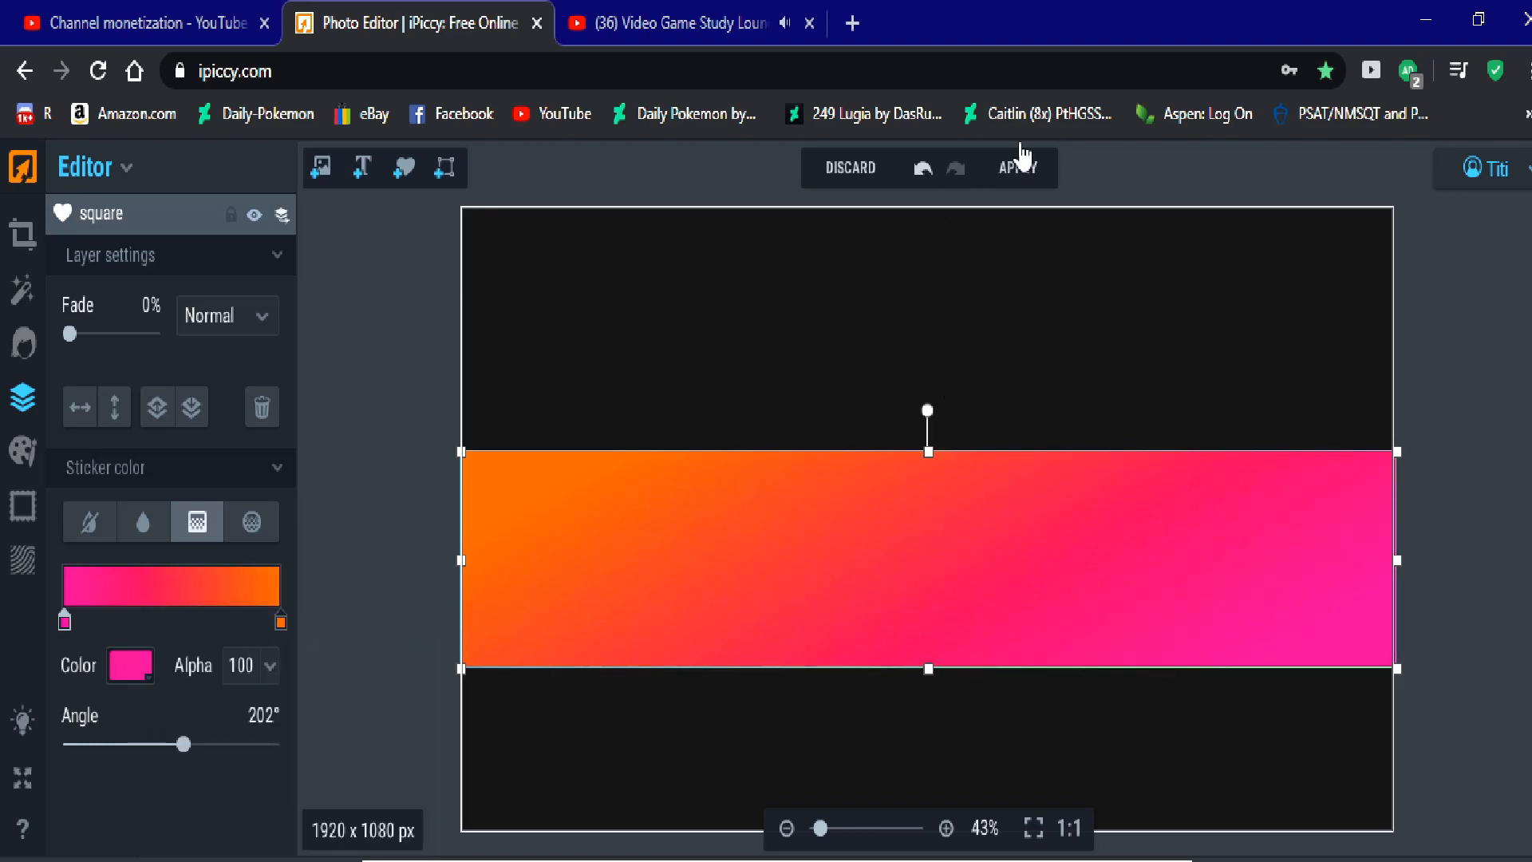
{"action": "left_click", "coordinate": [1036, 177]}
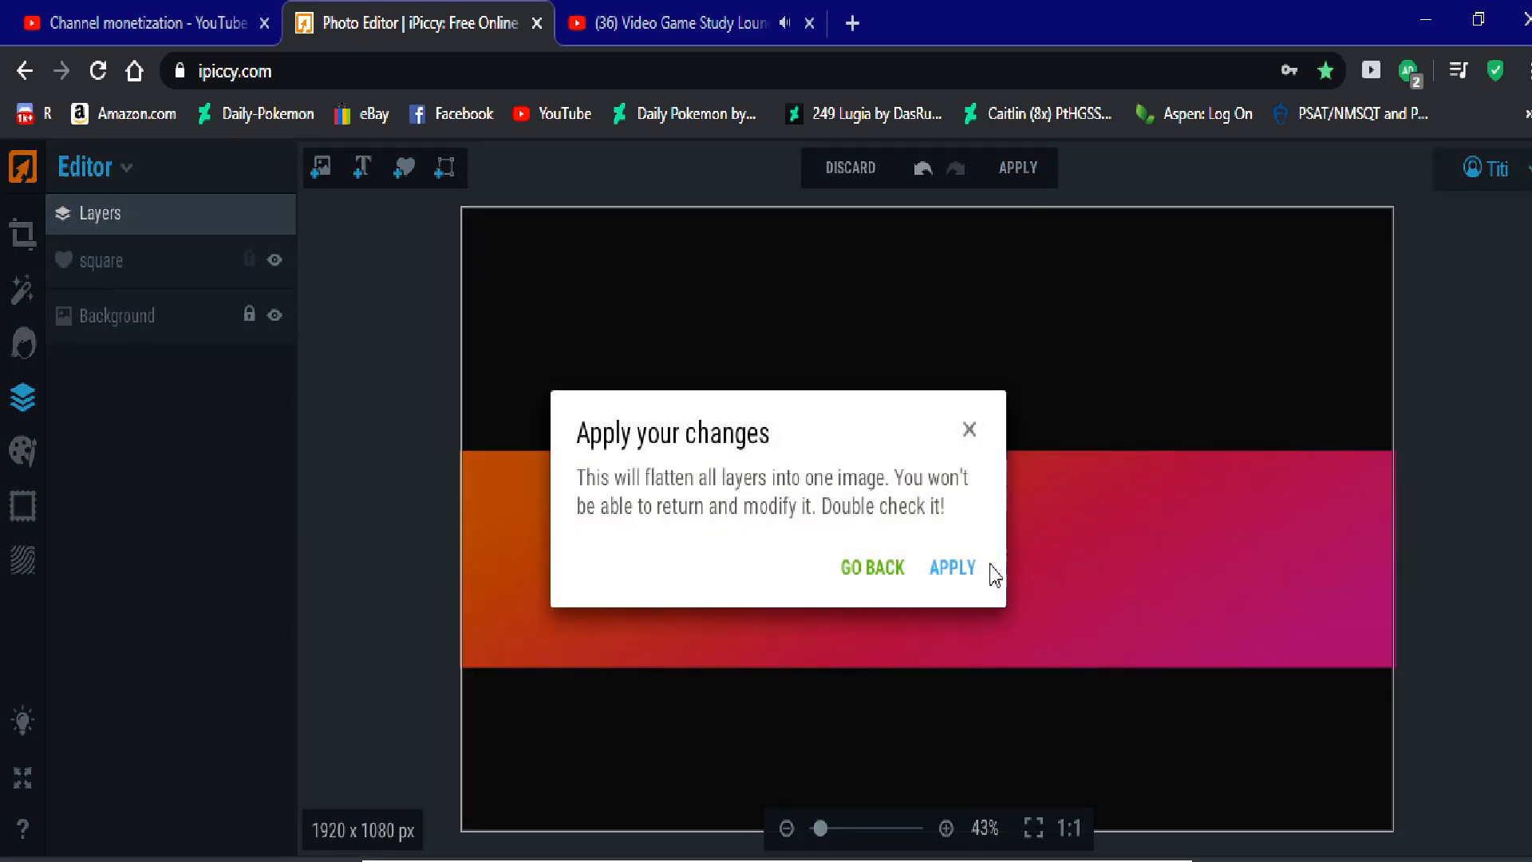
{"action": "left_click", "coordinate": [975, 572]}
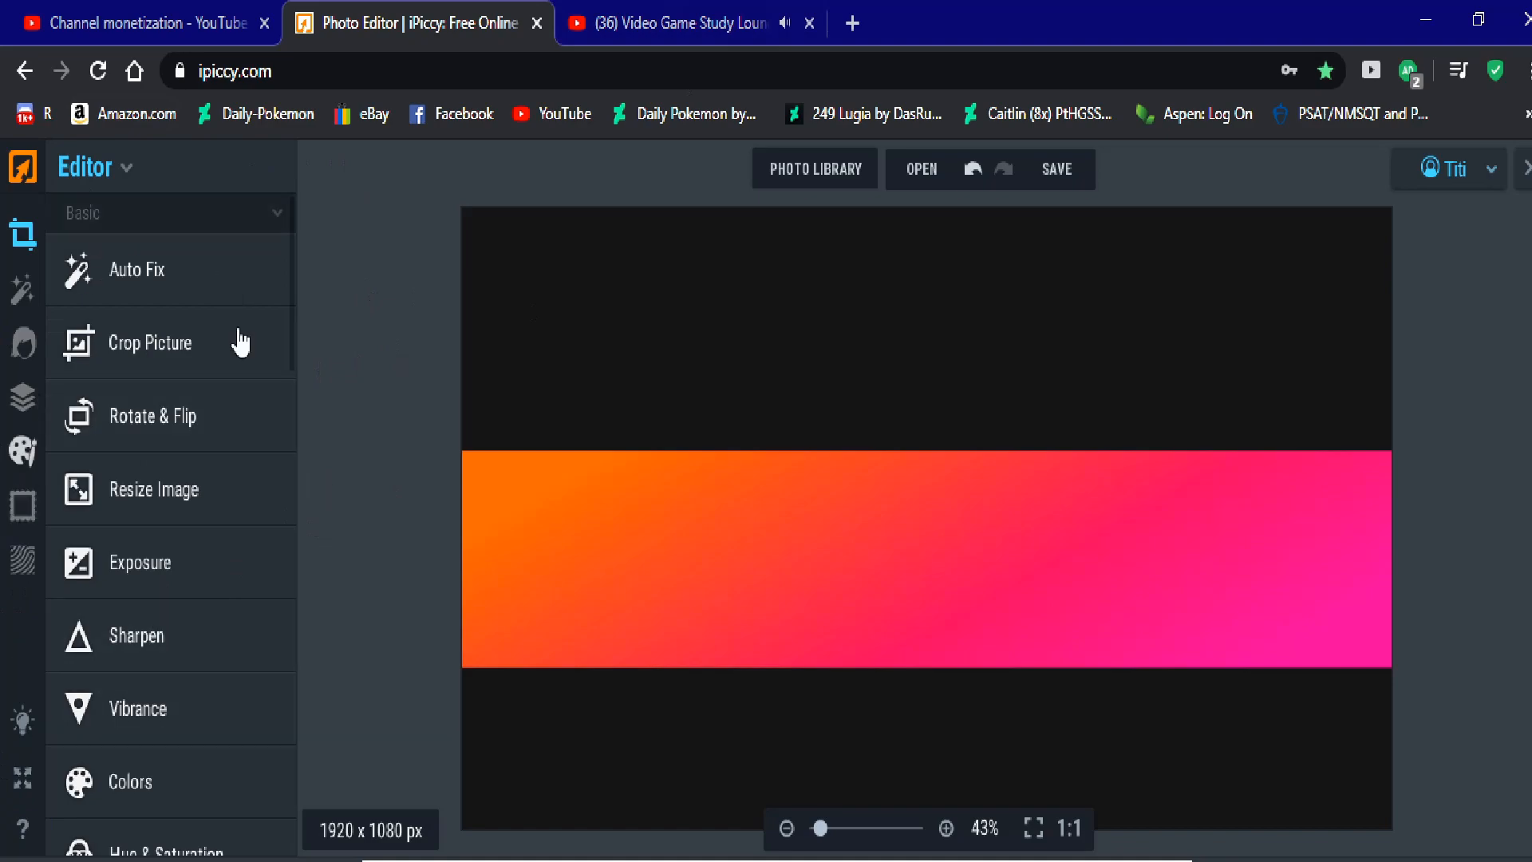
Step: Resize the image to 2560 x 1440 px with constrained proportions turned off
{"action": "left_click_drag", "start_coordinate": [294, 237], "coordinate": [293, 255]}
{"action": "scroll", "coordinate": [294, 255], "scroll_direction": "down", "scroll_amount": 1}
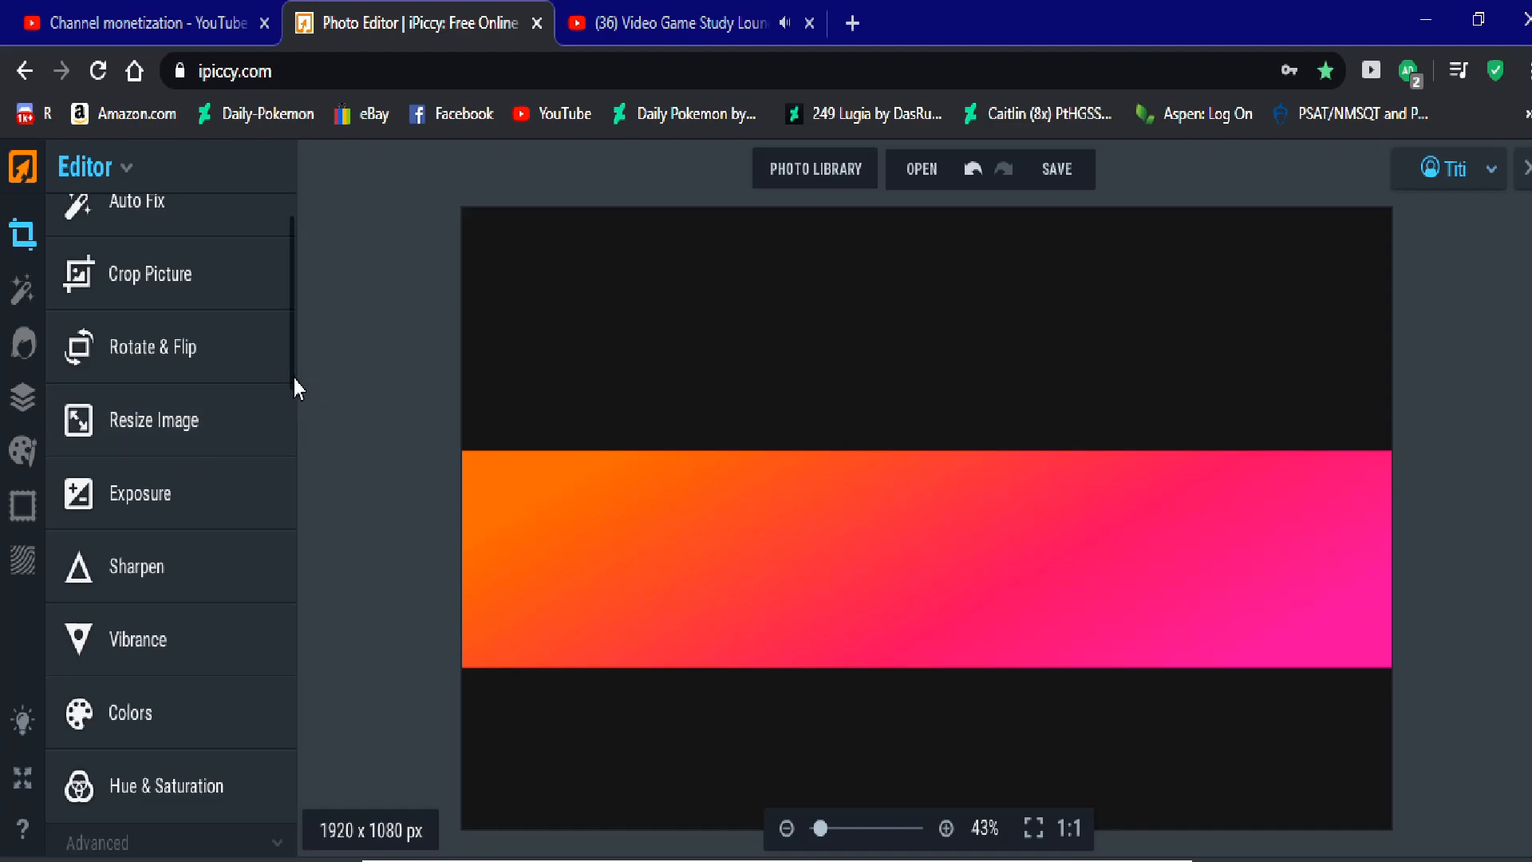
{"action": "left_click", "coordinate": [170, 434]}
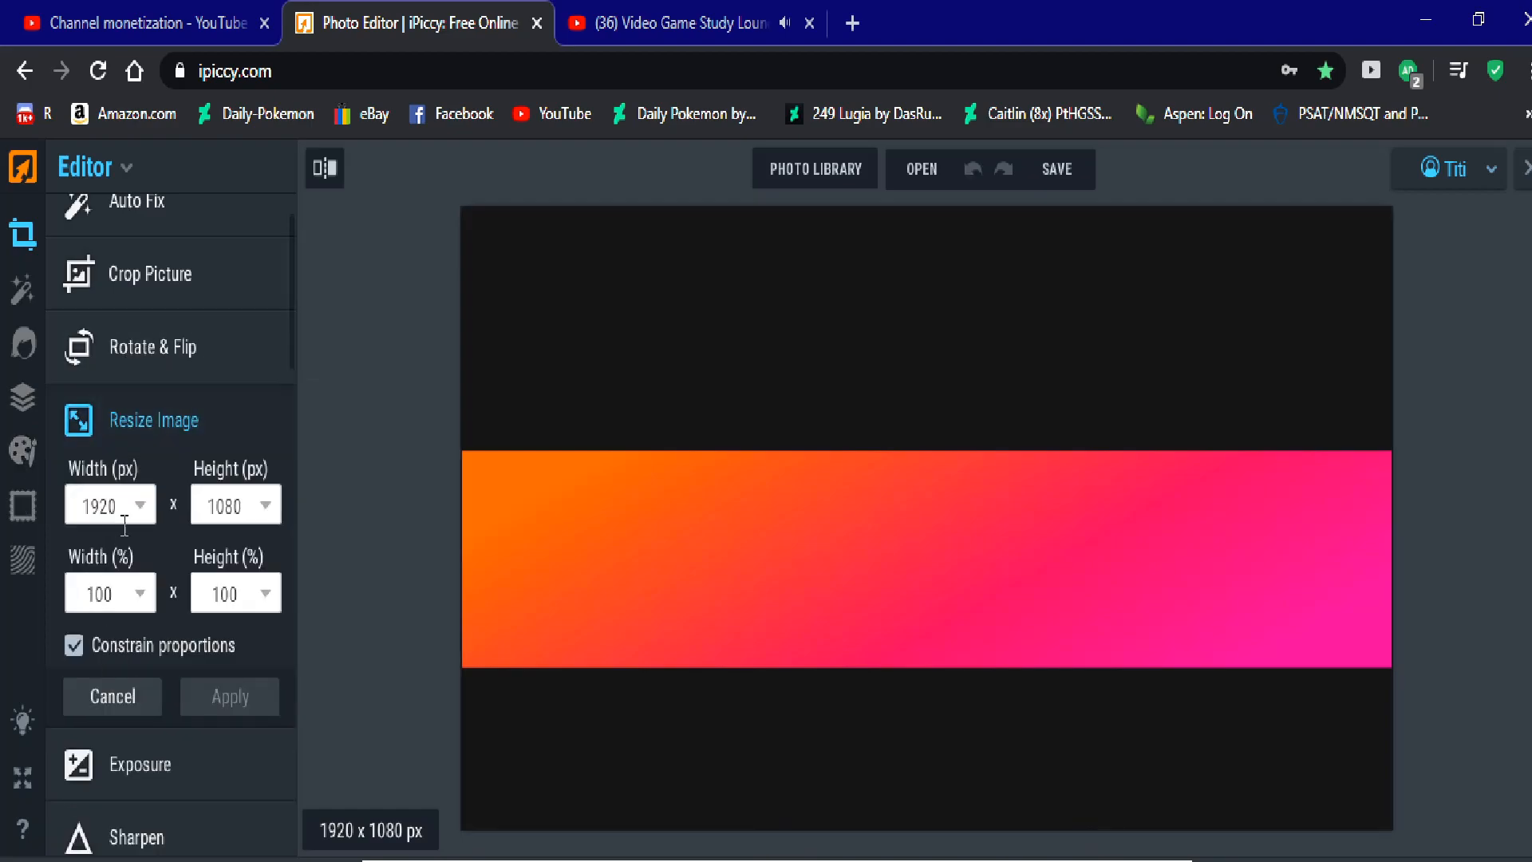
{"action": "left_click", "coordinate": [74, 646]}
{"action": "double_click", "coordinate": [107, 517]}
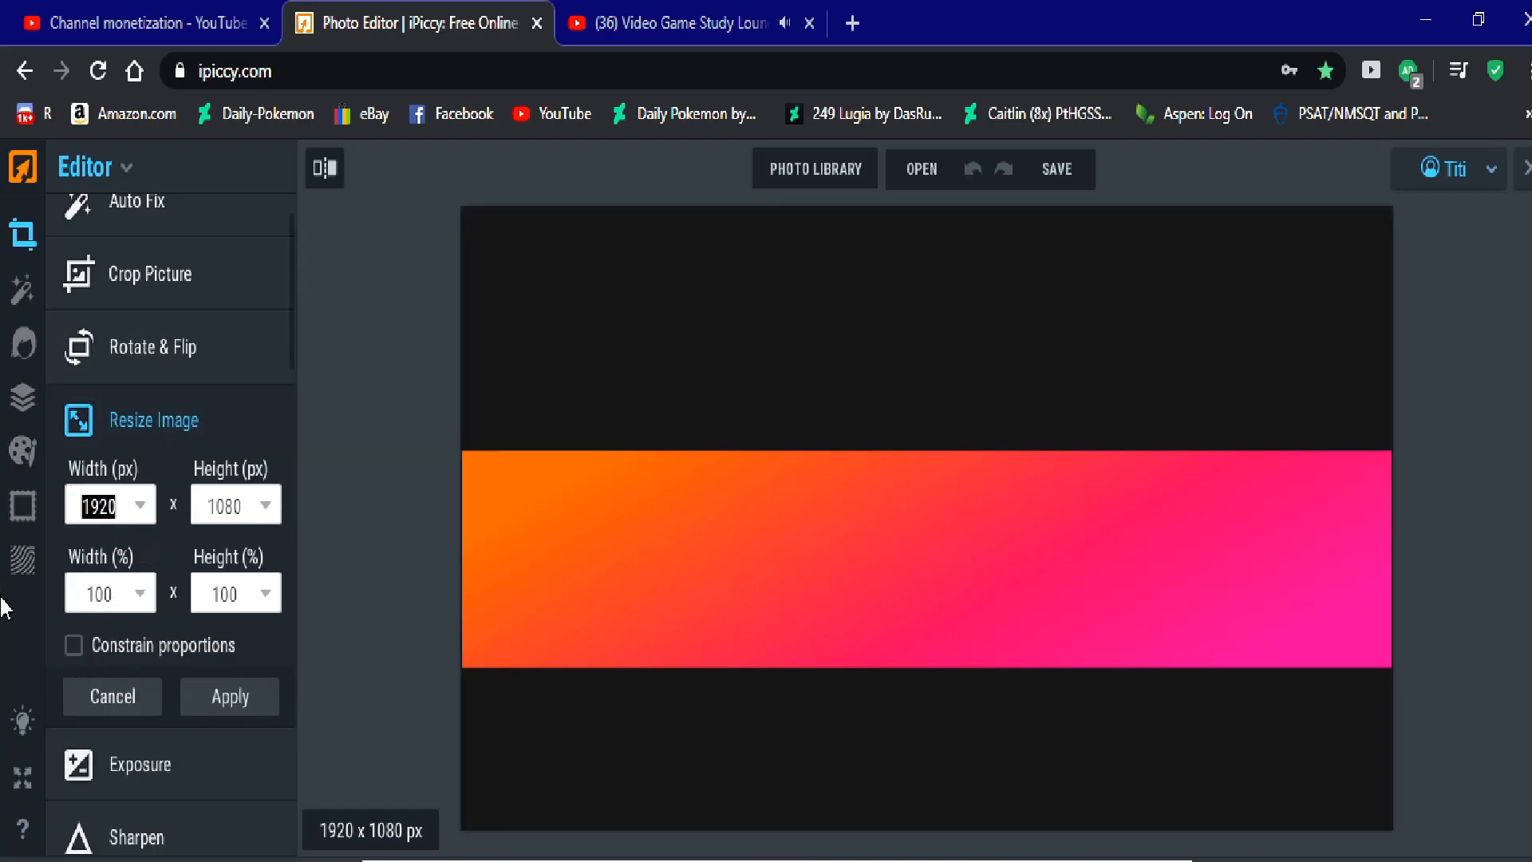
{"action": "type", "text": "256"}
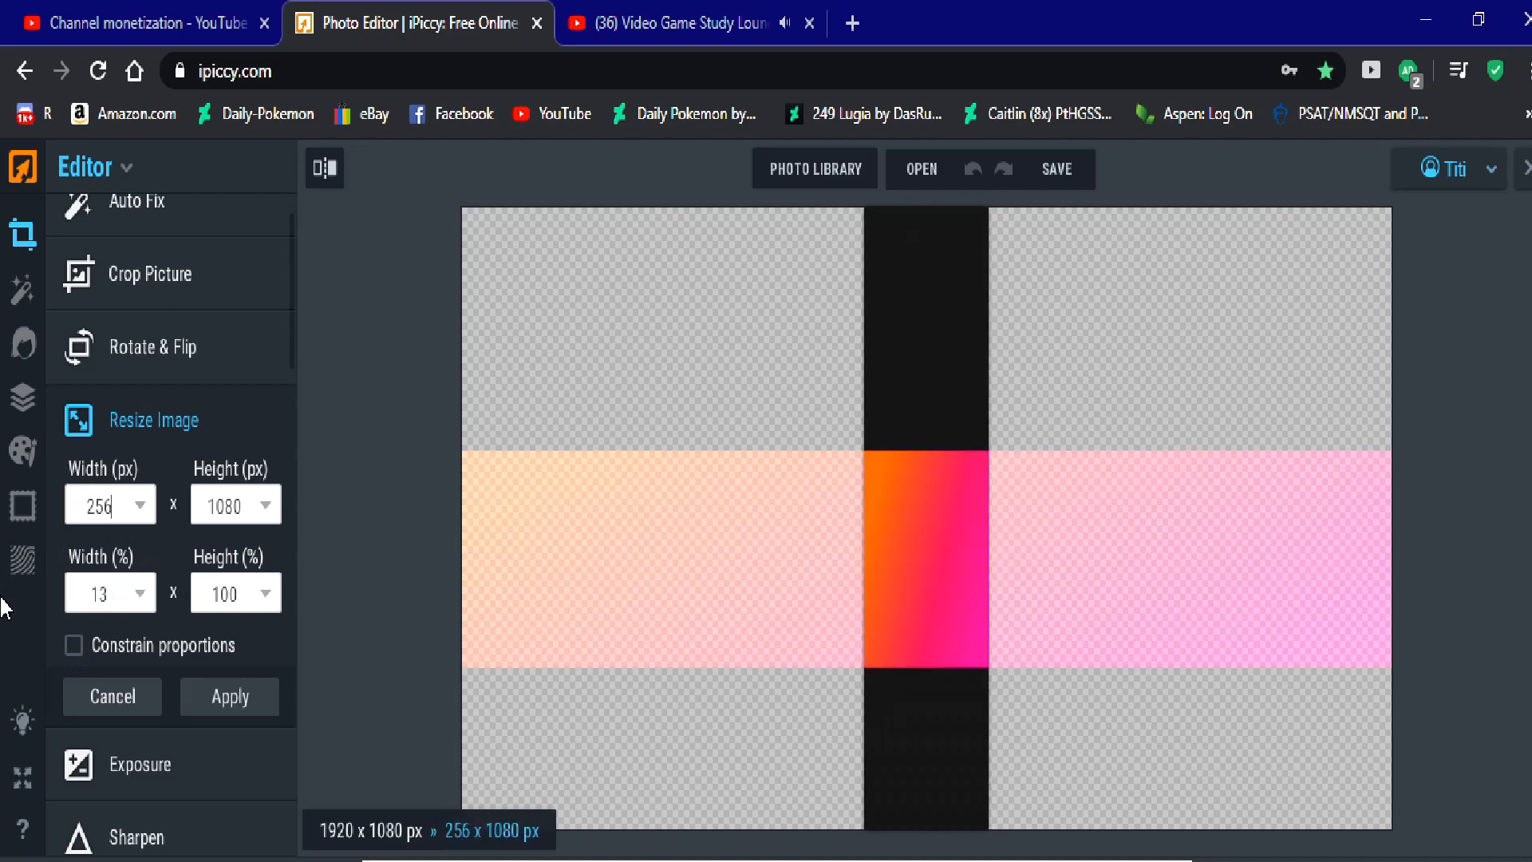
{"action": "type", "text": "0"}
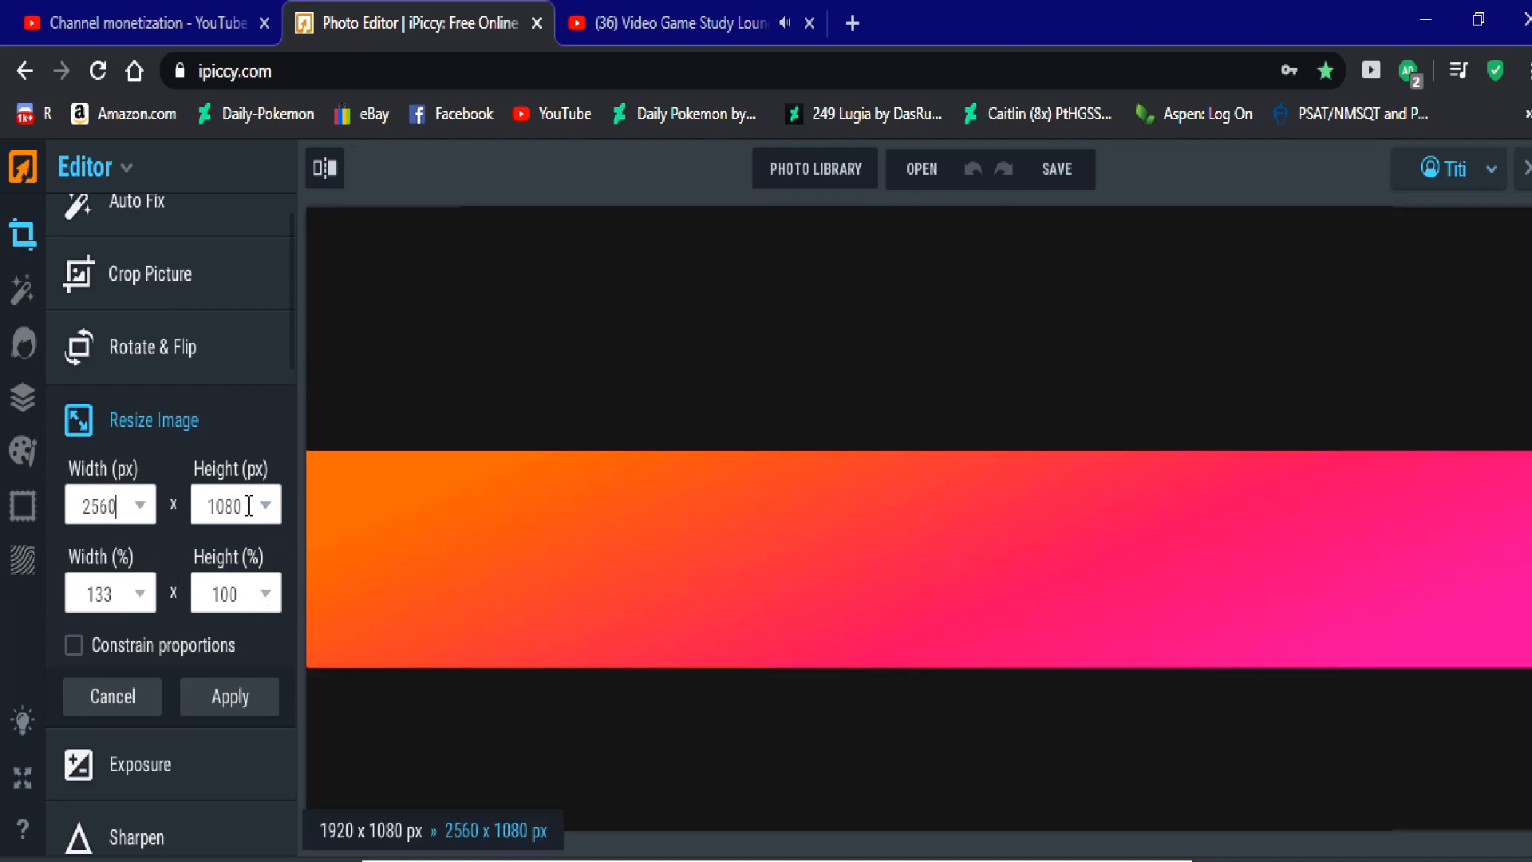
{"action": "key", "text": "Tab"}
{"action": "key", "text": "BackSpace"}
{"action": "type", "text": "440"}
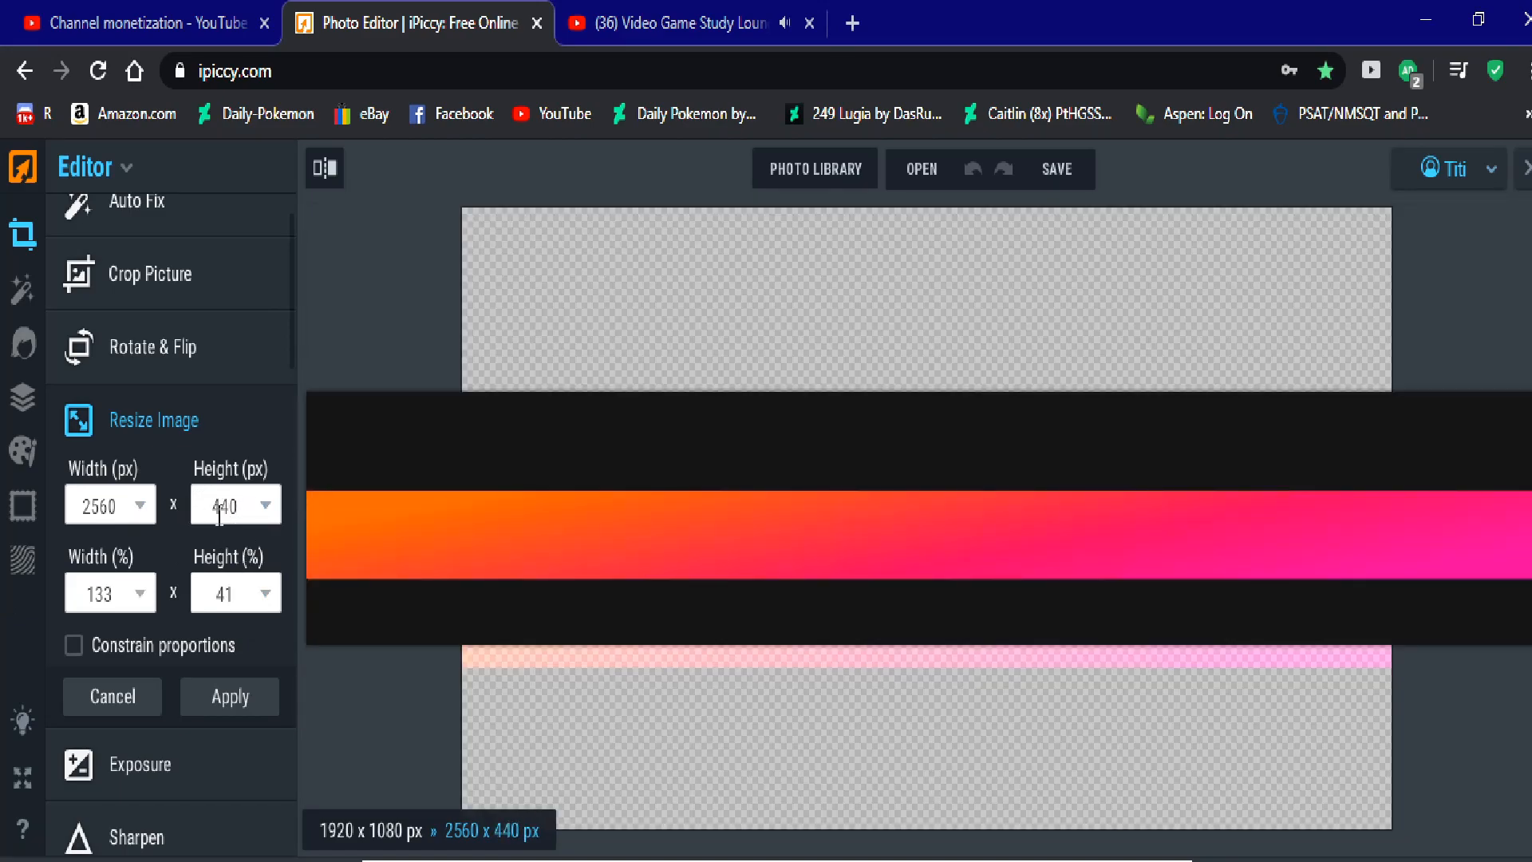
{"action": "left_click", "coordinate": [213, 508]}
{"action": "type", "text": "1"}
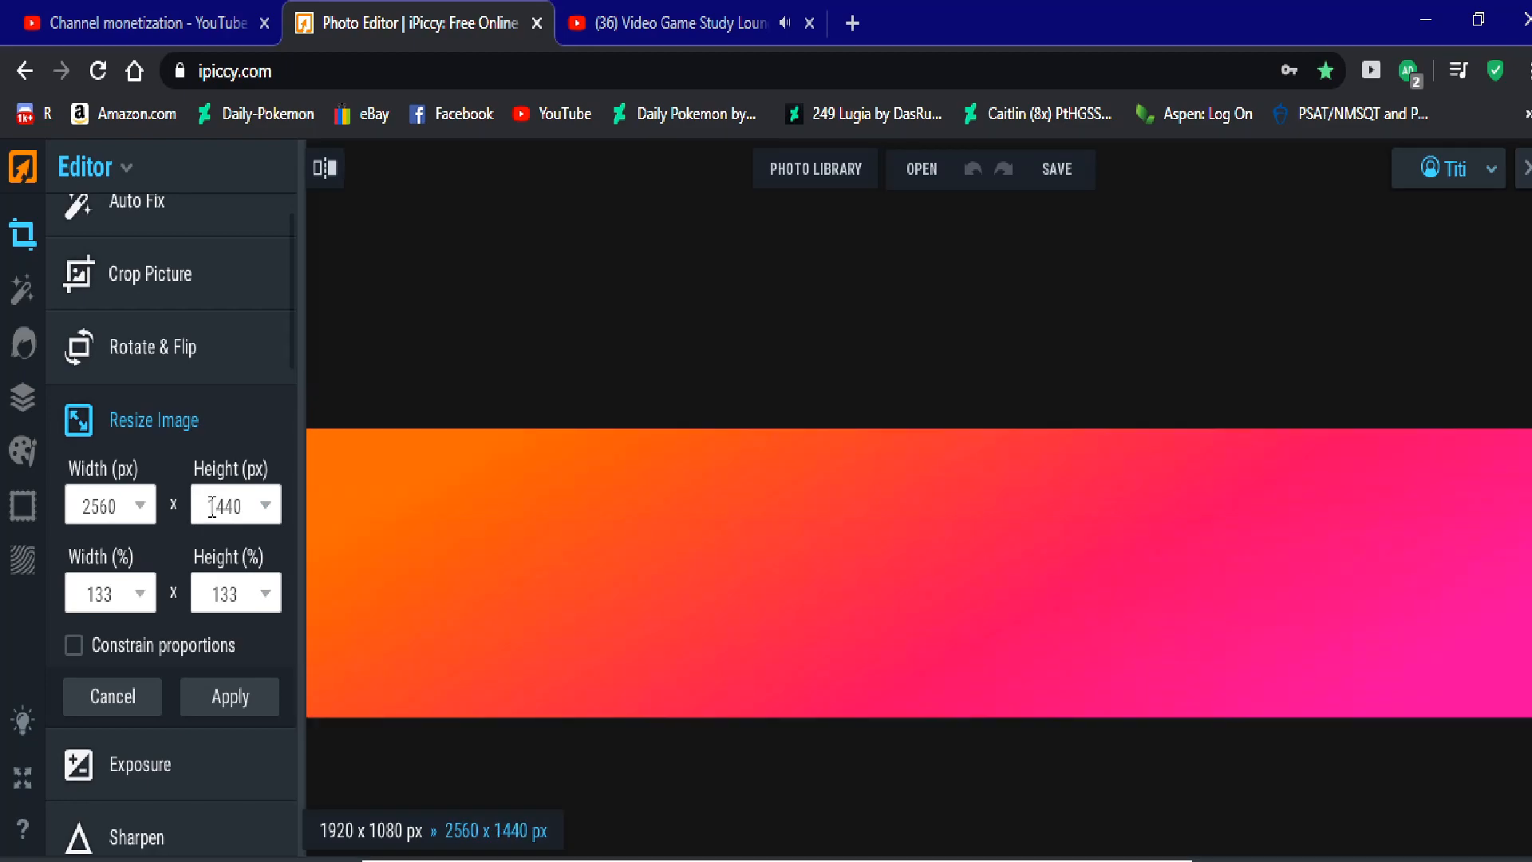
{"action": "left_click", "coordinate": [229, 696]}
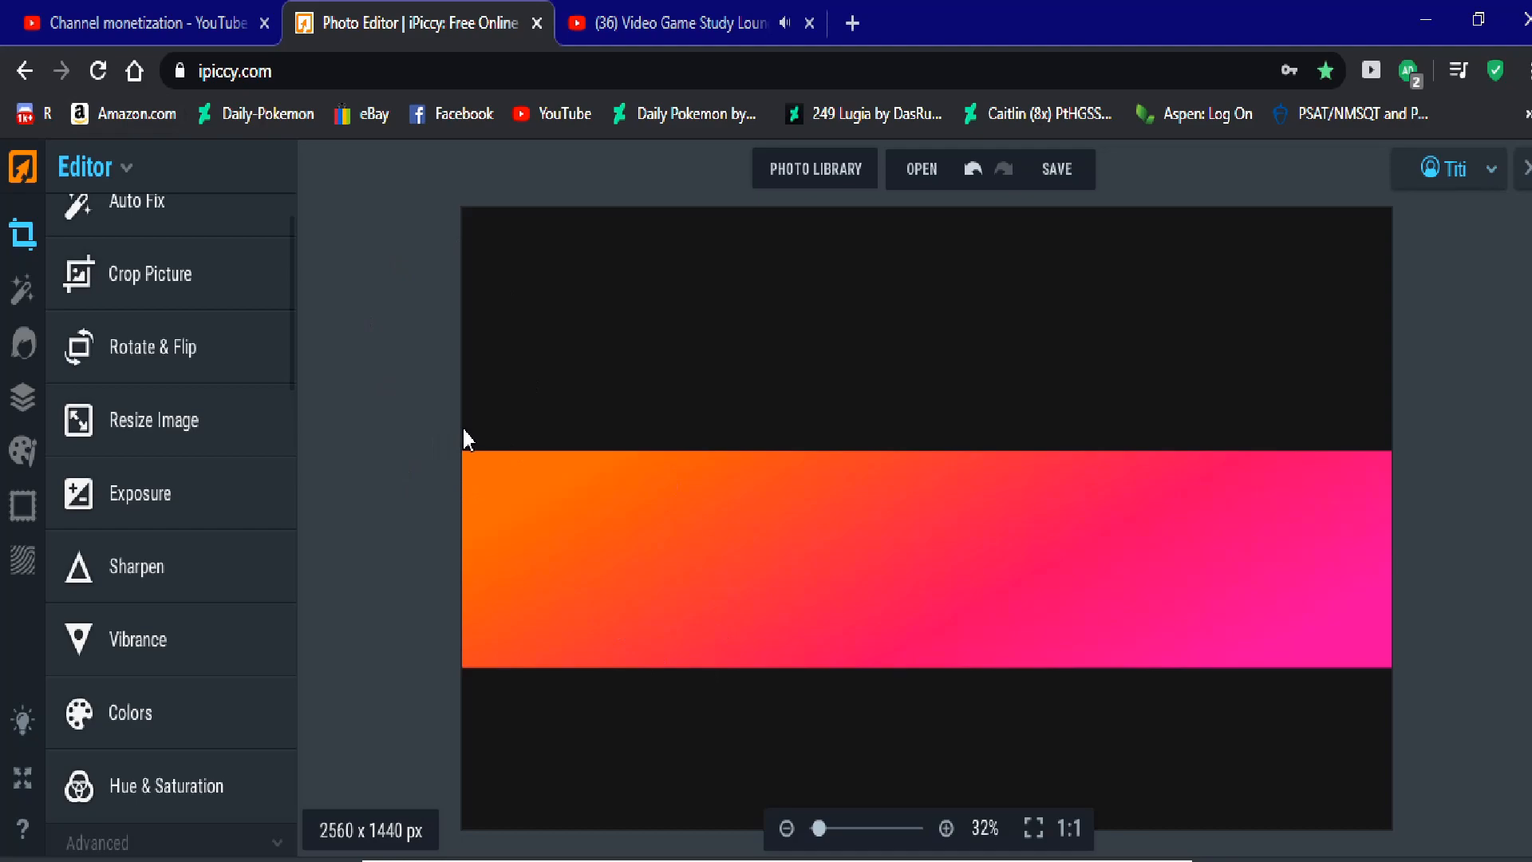
Step: Upload the Black White 2 Sleeplocke logo as an image layer, and enlarge it over the middle of the gradient band
{"action": "left_click", "coordinate": [27, 407]}
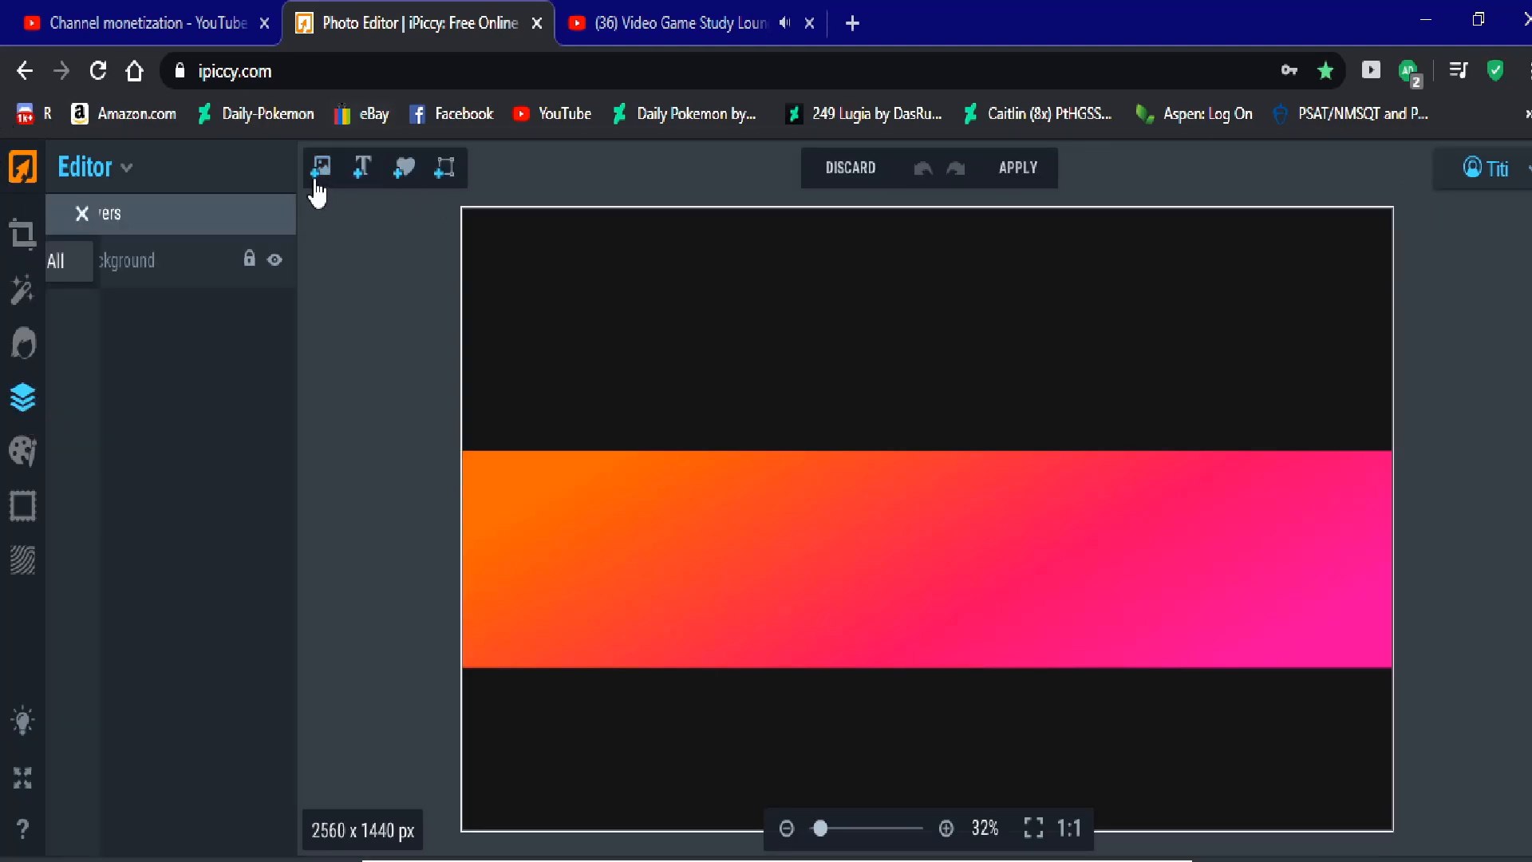
{"action": "left_click", "coordinate": [321, 167]}
{"action": "left_click", "coordinate": [122, 271]}
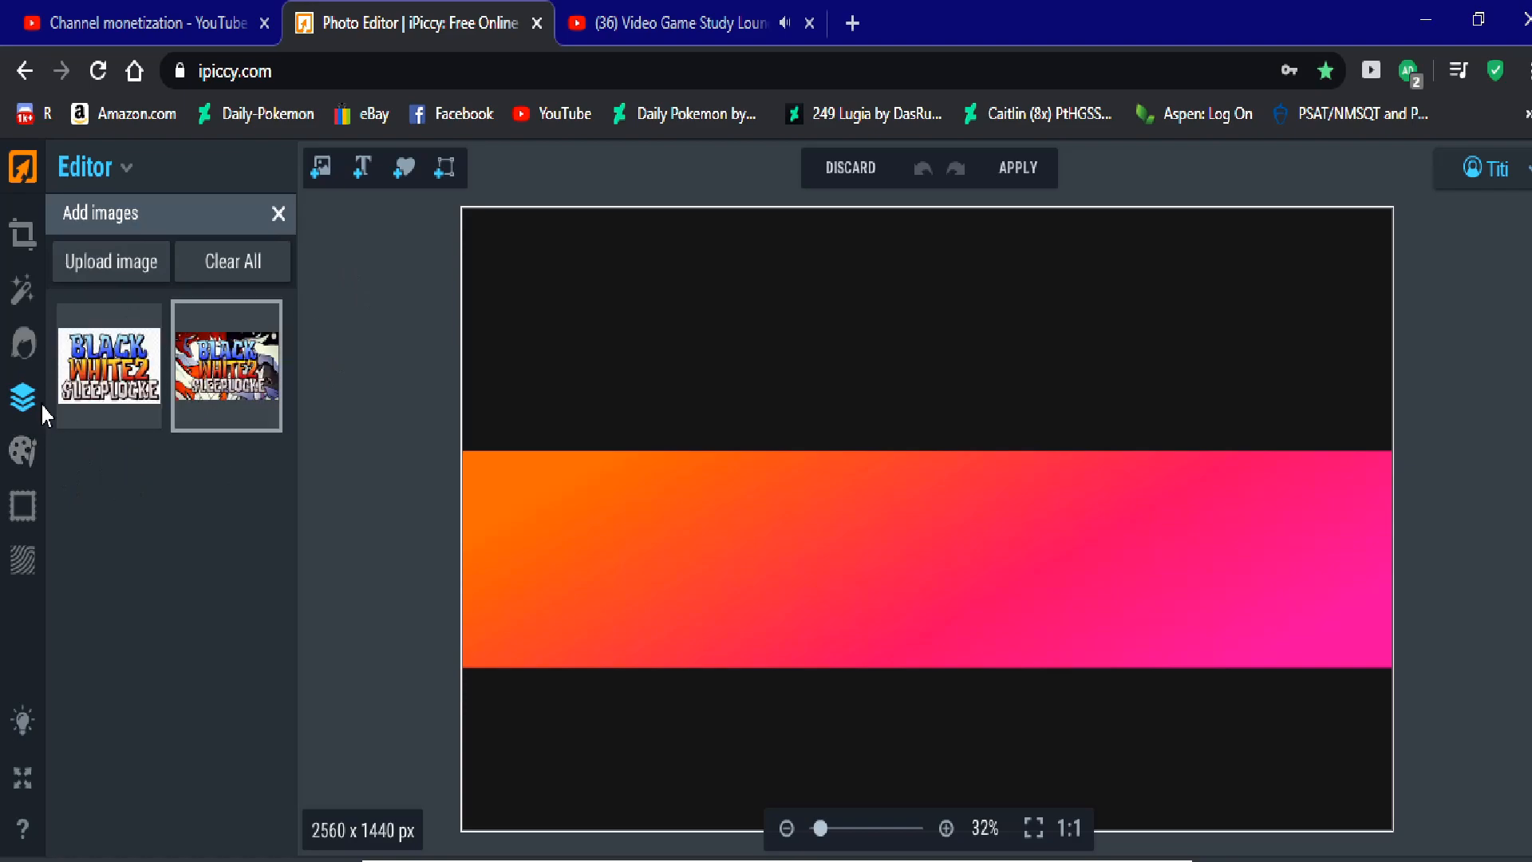
{"action": "left_click_drag", "start_coordinate": [157, 388], "coordinate": [902, 554]}
{"action": "left_click_drag", "start_coordinate": [807, 617], "coordinate": [690, 747]}
{"action": "left_click_drag", "start_coordinate": [847, 636], "coordinate": [893, 629]}
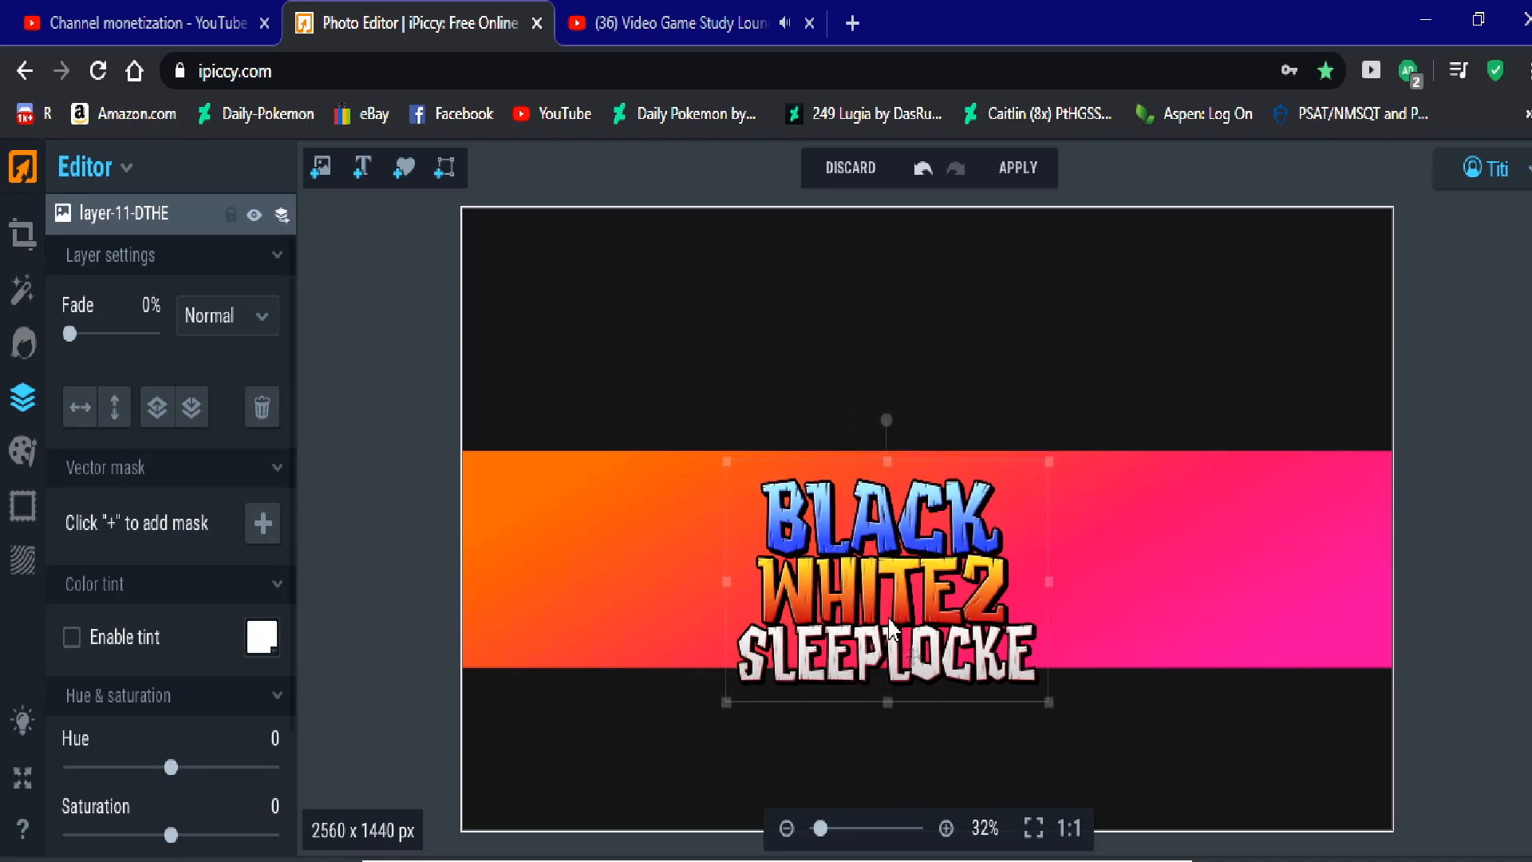
{"action": "left_click", "coordinate": [592, 501]}
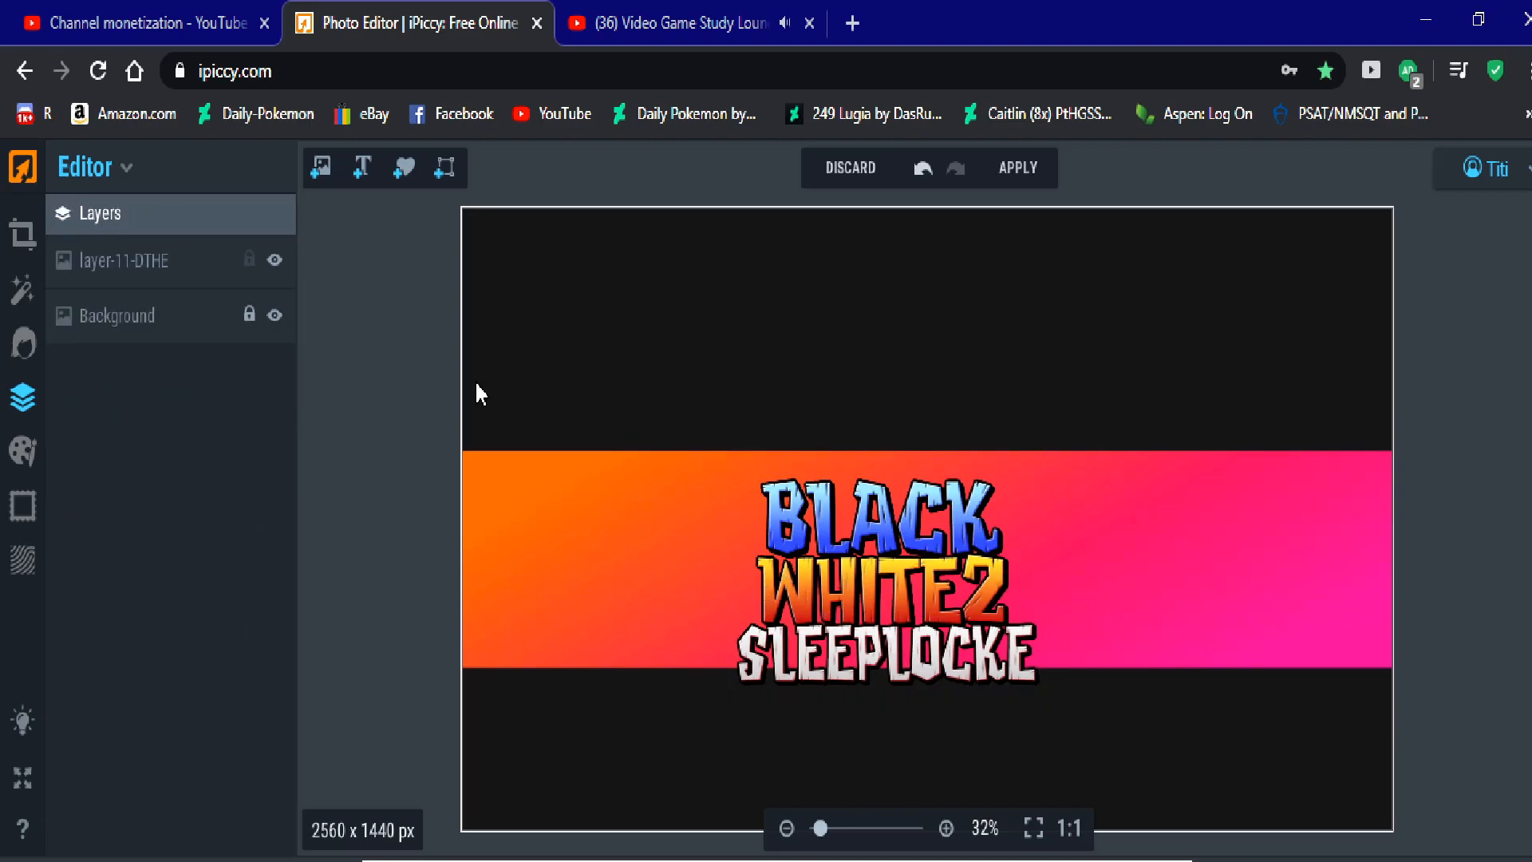
Step: Shrink the Sleeplocke logo to fit within the height of the gradient band and centre it on the canvas
{"action": "mouse_move", "coordinate": [938, 613]}
{"action": "left_mouse_down"}
{"action": "mouse_move", "coordinate": [921, 544]}
{"action": "mouse_move", "coordinate": [921, 364]}
{"action": "mouse_move", "coordinate": [1436, 244]}
{"action": "mouse_move", "coordinate": [1041, 453]}
{"action": "mouse_move", "coordinate": [975, 621]}
{"action": "mouse_move", "coordinate": [926, 595]}
{"action": "left_mouse_up"}
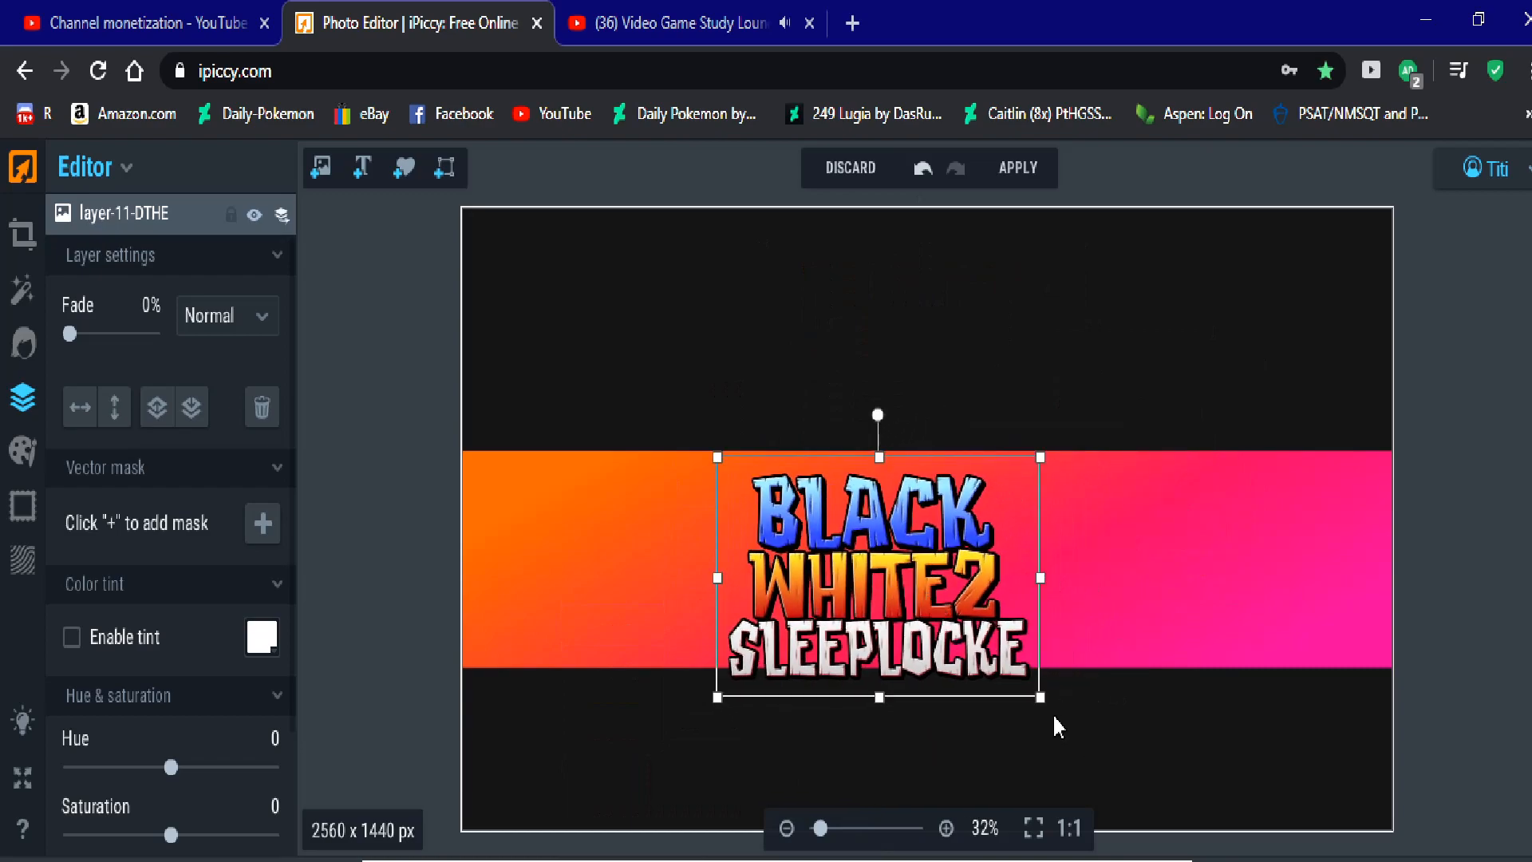
{"action": "left_click_drag", "start_coordinate": [1040, 698], "coordinate": [1002, 688]}
{"action": "mouse_move", "coordinate": [952, 631]}
{"action": "left_mouse_down"}
{"action": "mouse_move", "coordinate": [987, 637]}
{"action": "mouse_move", "coordinate": [978, 624]}
{"action": "left_mouse_up"}
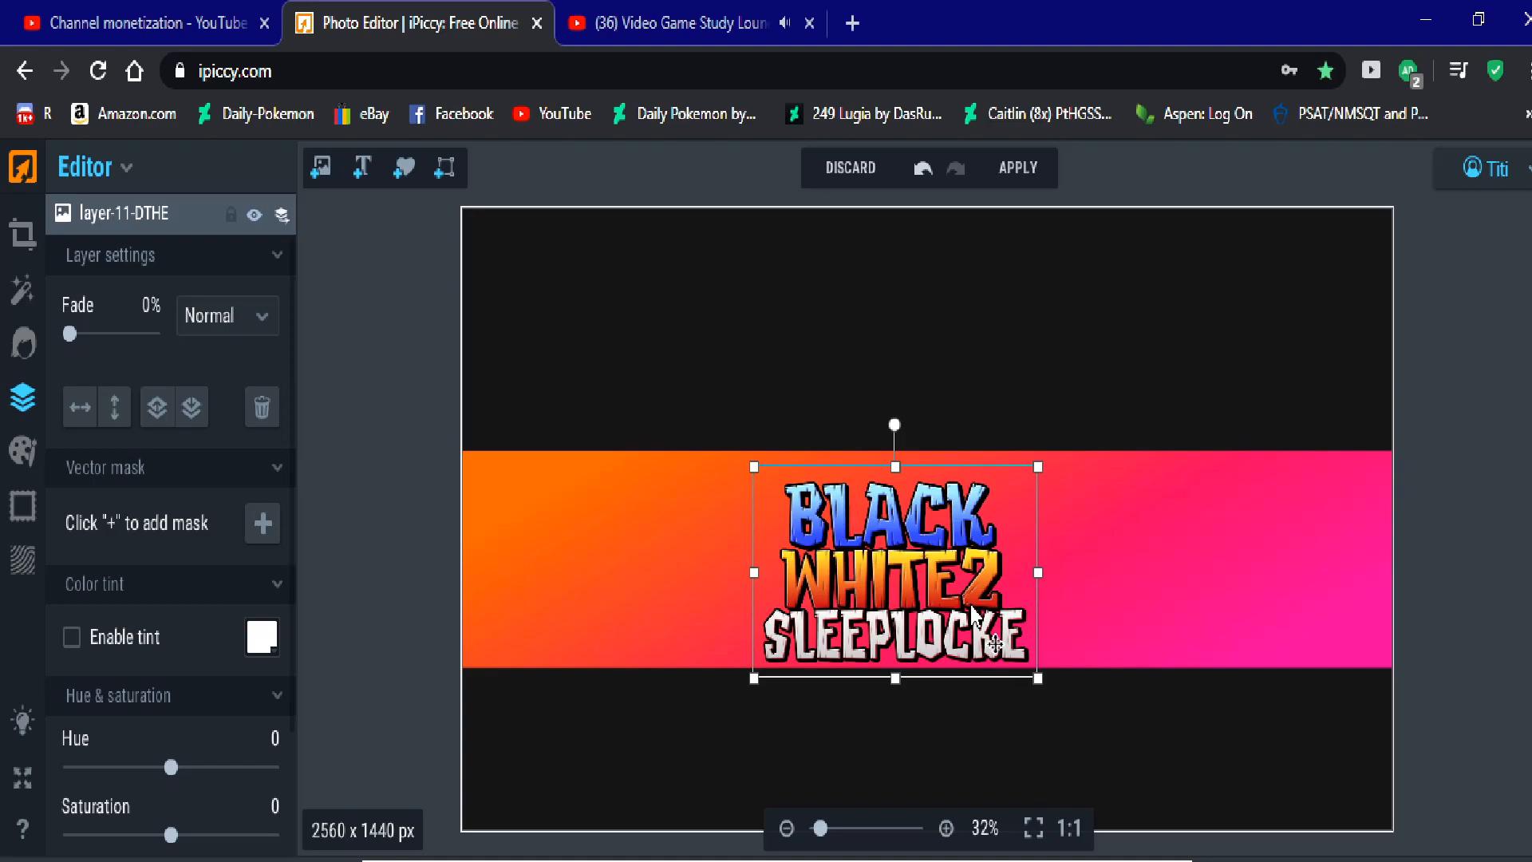
{"action": "left_click", "coordinate": [694, 379]}
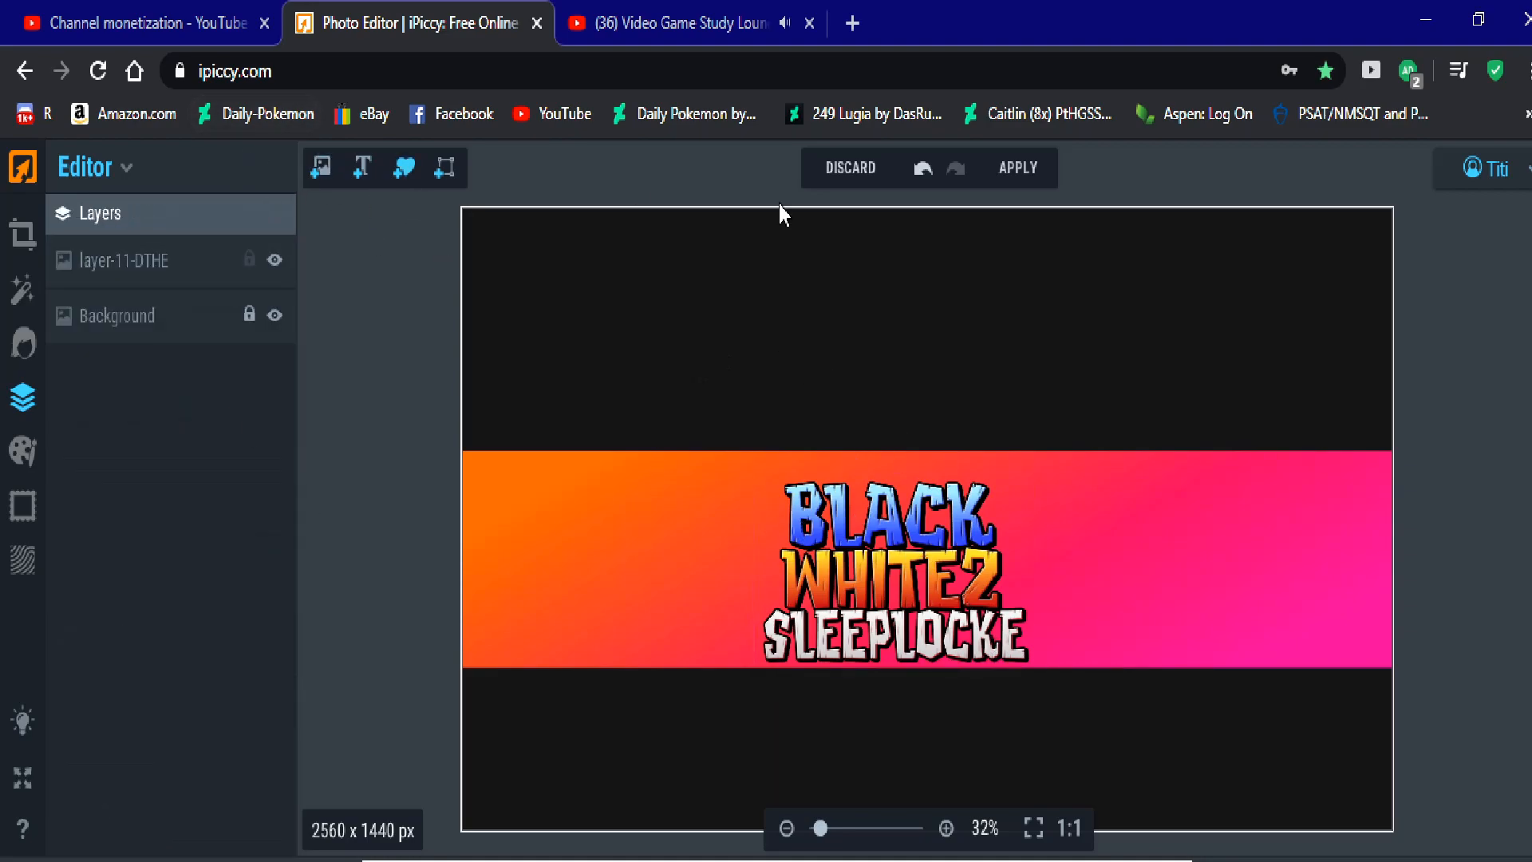
{"action": "left_click", "coordinate": [967, 618]}
{"action": "left_click_drag", "start_coordinate": [967, 618], "coordinate": [992, 614]}
Step: Add the orange and cream rock golem sprite as an image layer, and enlarge it over the left part of the band
{"action": "left_click", "coordinate": [321, 168]}
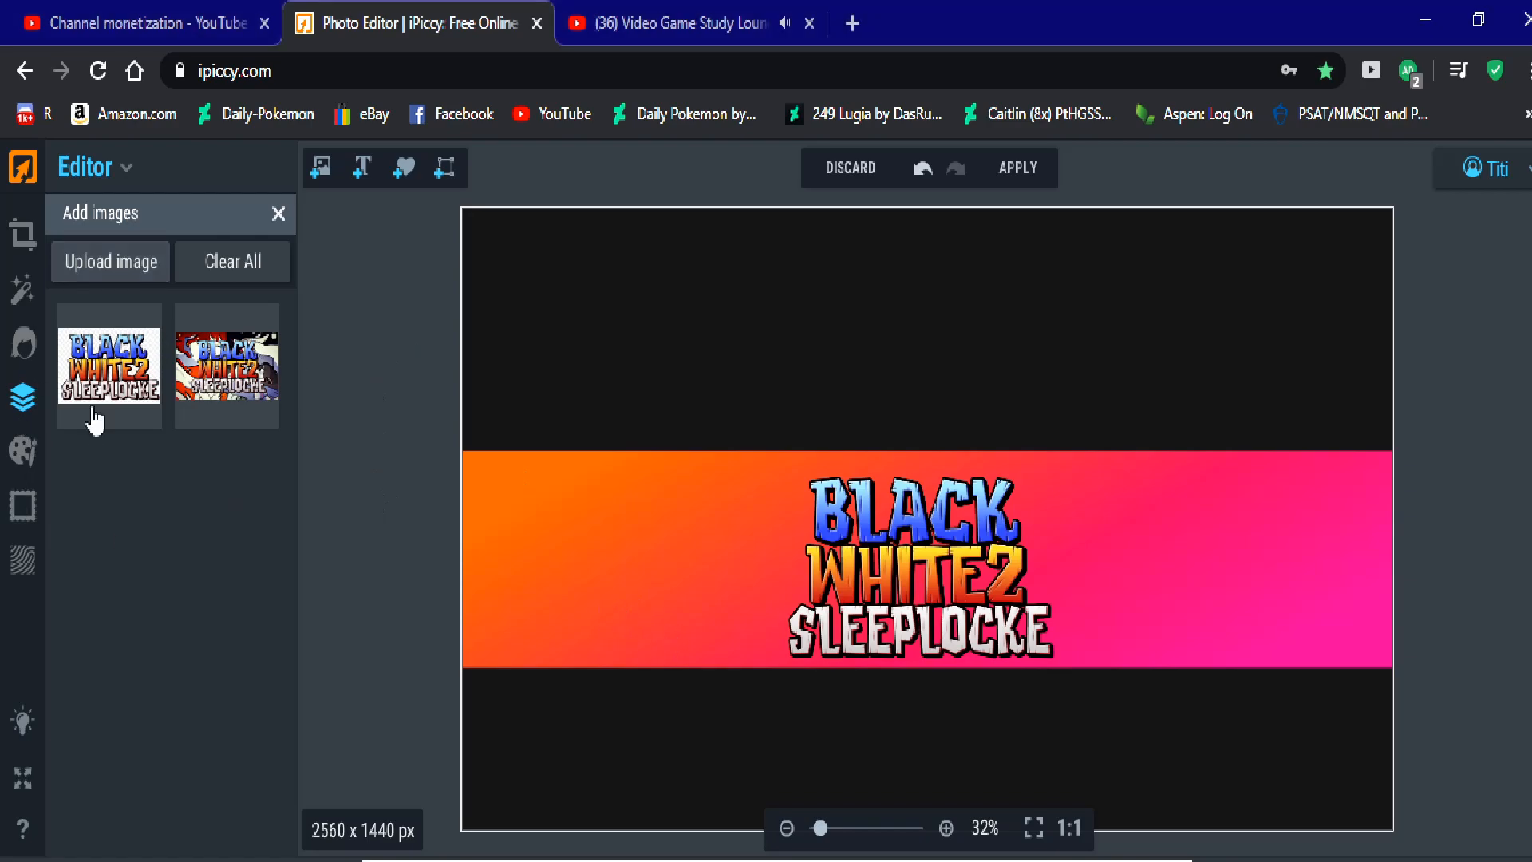
{"action": "left_click_drag", "start_coordinate": [109, 366], "coordinate": [687, 547]}
{"action": "left_click_drag", "start_coordinate": [609, 634], "coordinate": [473, 772]}
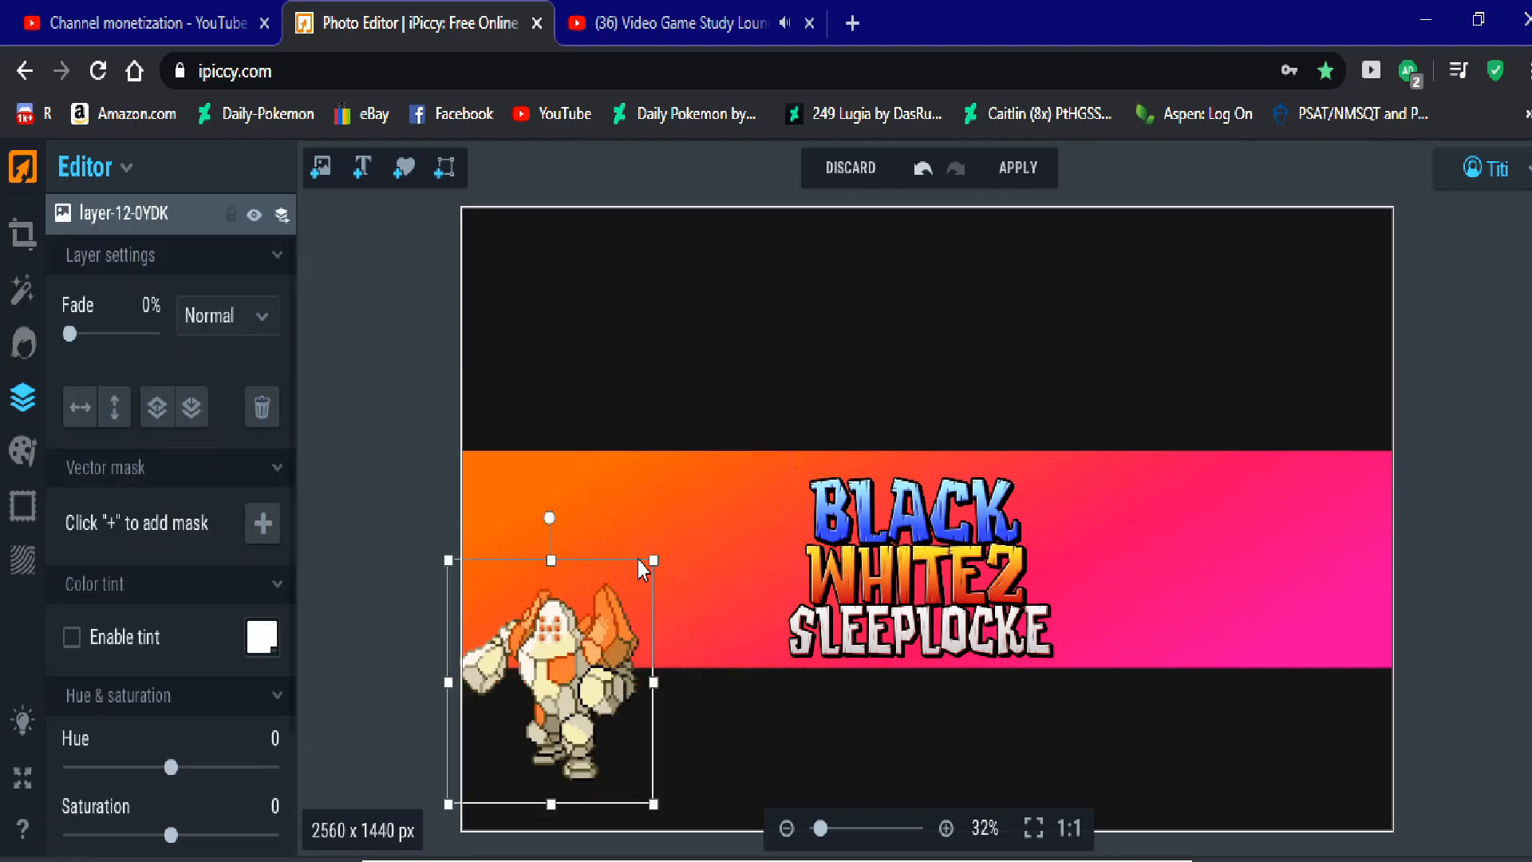
{"action": "left_click_drag", "start_coordinate": [652, 564], "coordinate": [867, 401]}
{"action": "mouse_move", "coordinate": [705, 476]}
{"action": "left_mouse_down"}
{"action": "mouse_move", "coordinate": [725, 485]}
{"action": "mouse_move", "coordinate": [714, 505]}
{"action": "left_mouse_up"}
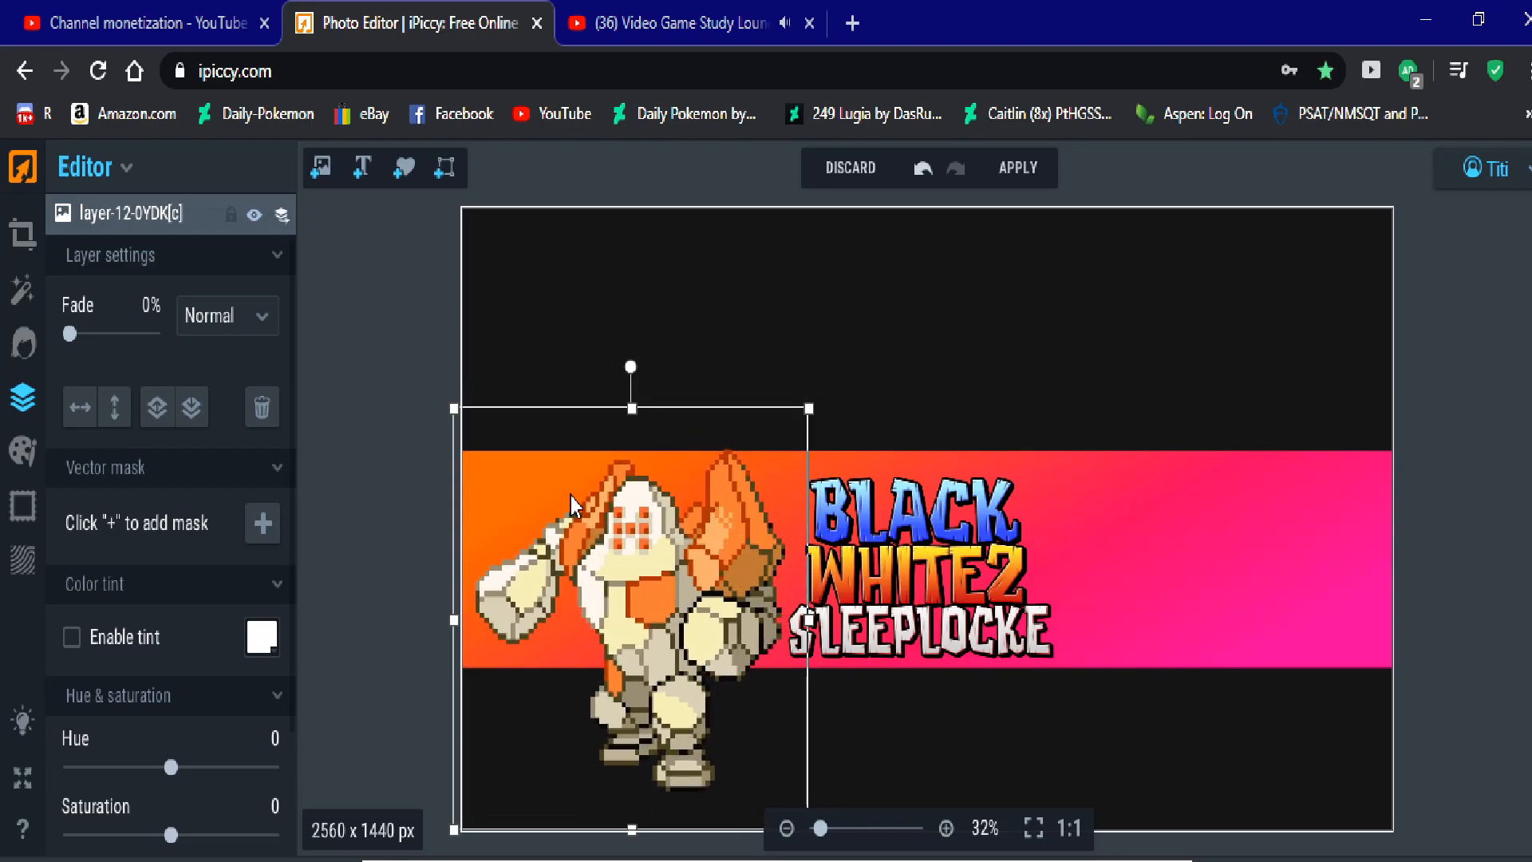
Step: Duplicate the golem sprite onto the right part of the gradient band, and bring the Sleeplocke logo in front of it
{"action": "key", "text": "ctrl+d"}
{"action": "left_click_drag", "start_coordinate": [513, 570], "coordinate": [1146, 539]}
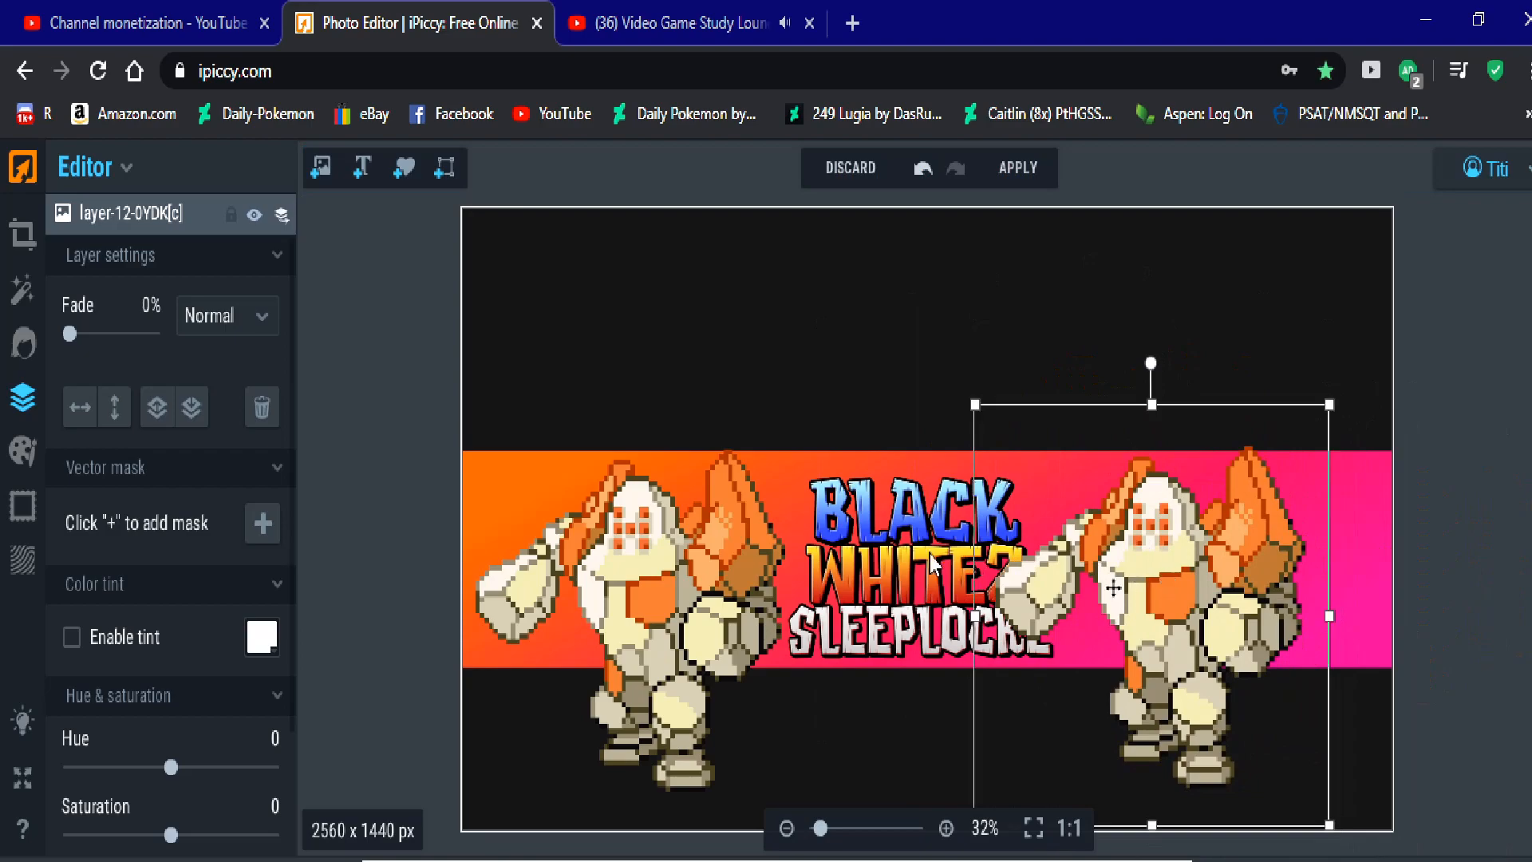
{"action": "left_click", "coordinate": [874, 558]}
{"action": "key", "text": "ctrl+Up"}
{"action": "left_click_drag", "start_coordinate": [893, 536], "coordinate": [892, 541]}
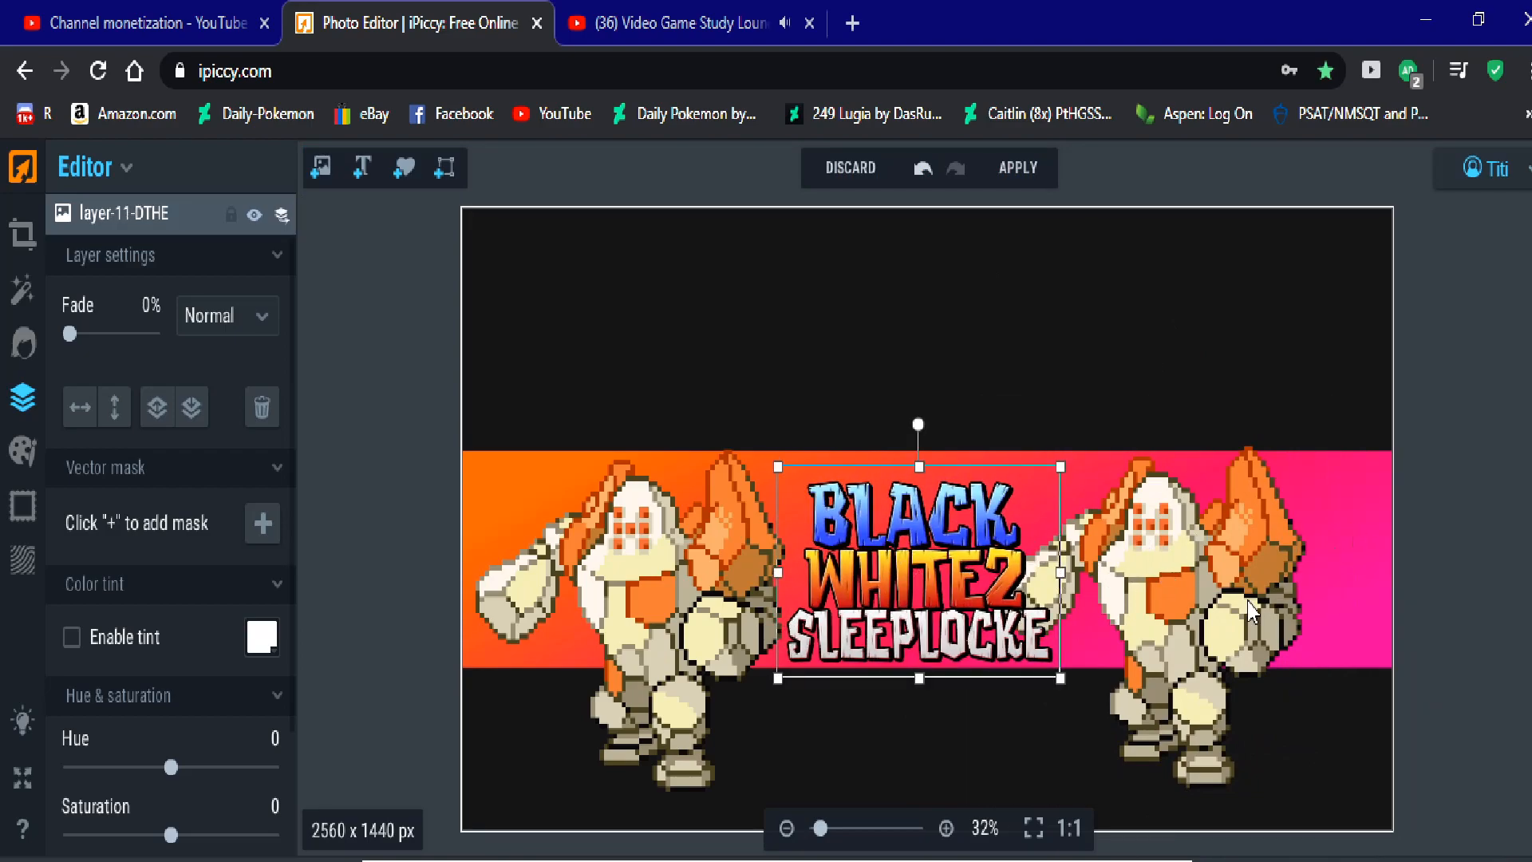
Step: Add golem copies tilted counterclockwise over the right and left edges of the canvas, and flatten all layers into one image
{"action": "left_click", "coordinate": [1252, 610]}
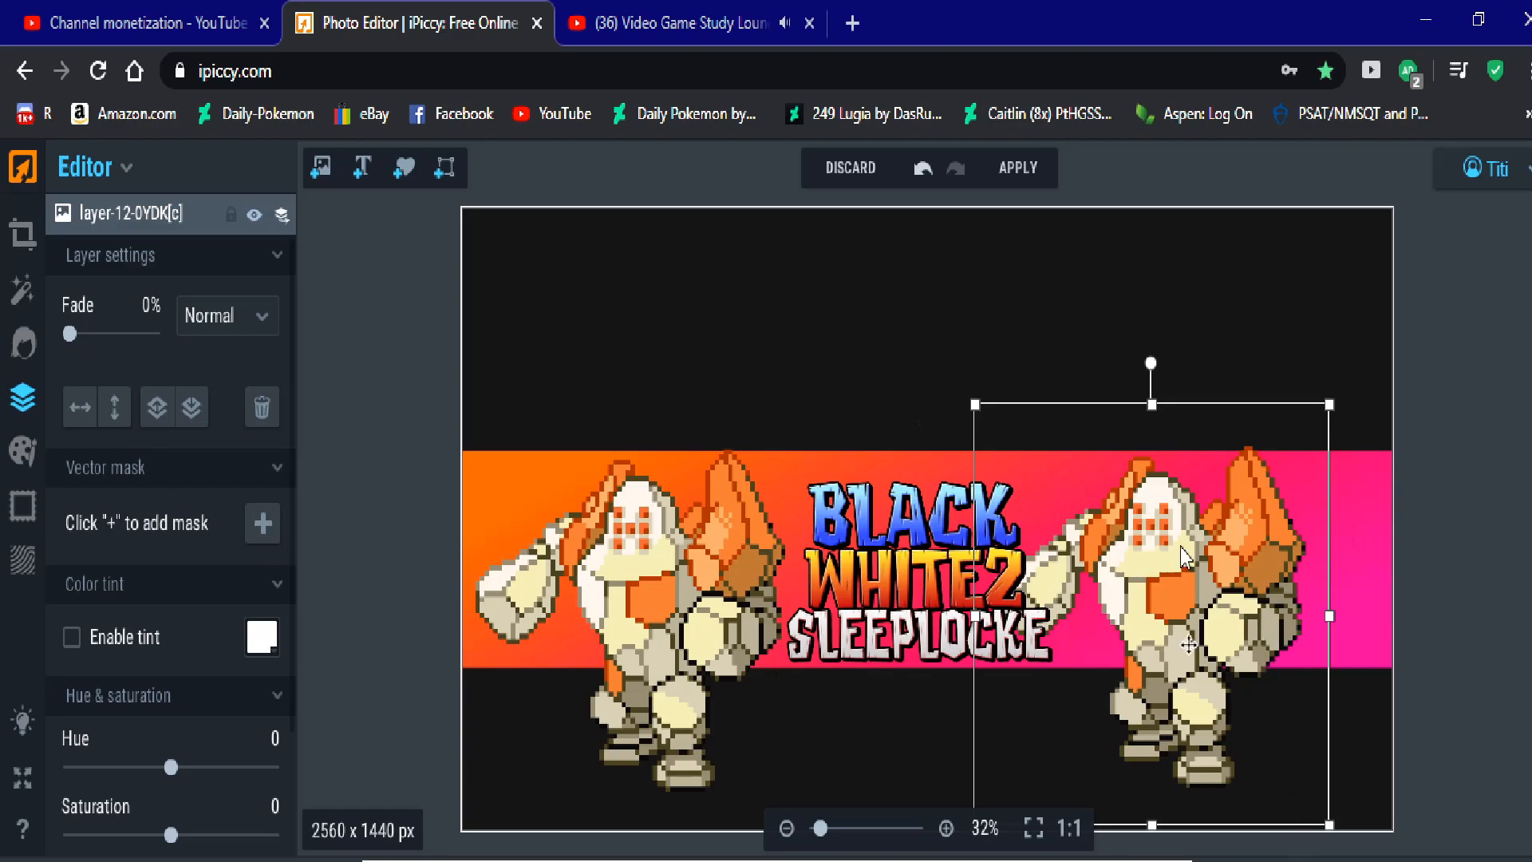
{"action": "key", "text": "ctrl+d"}
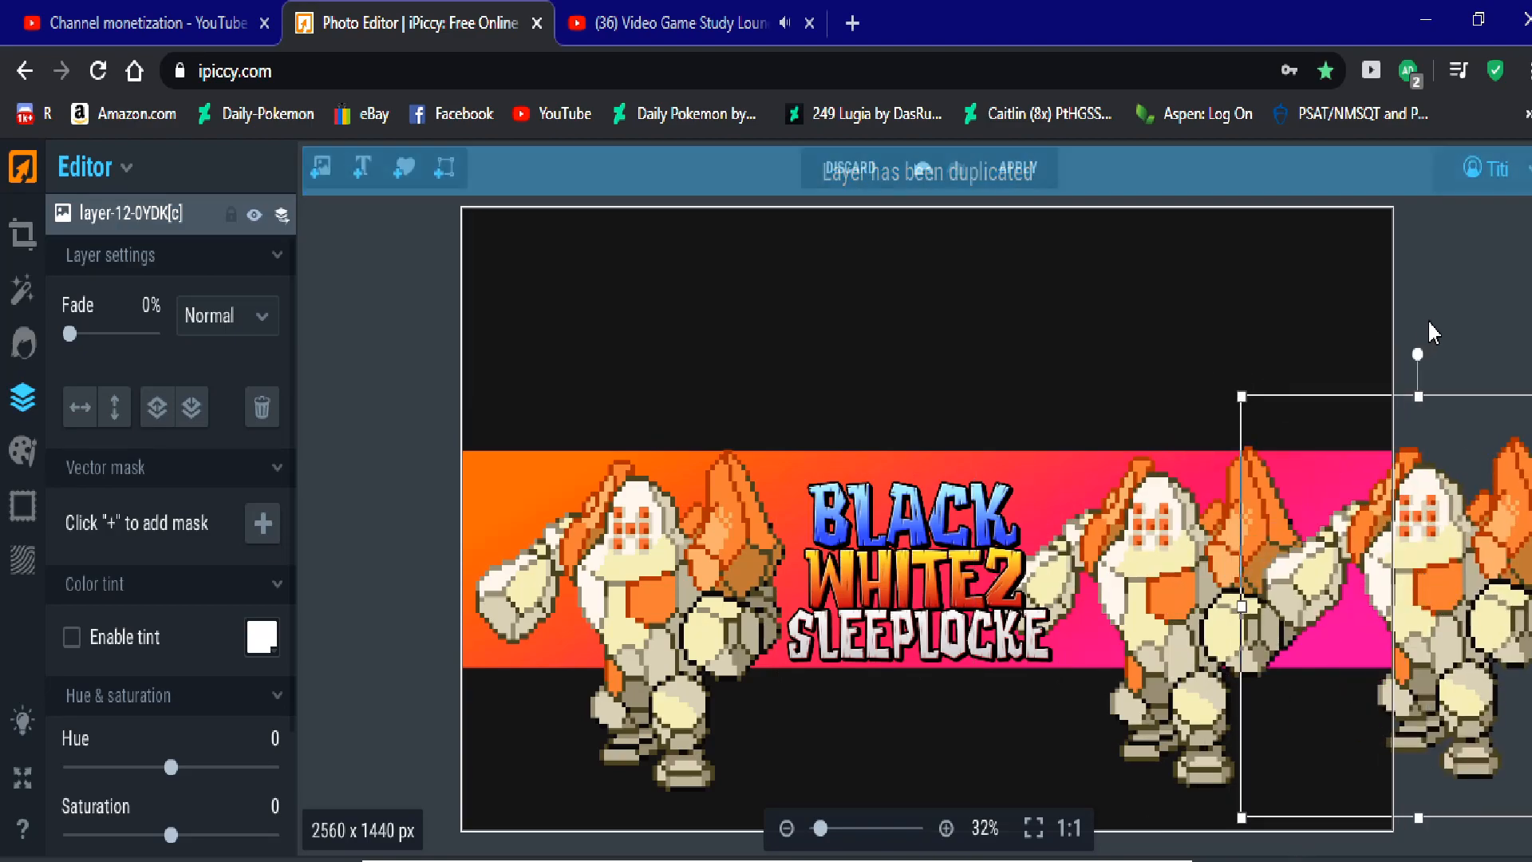
{"action": "left_click_drag", "start_coordinate": [1419, 355], "coordinate": [1300, 395]}
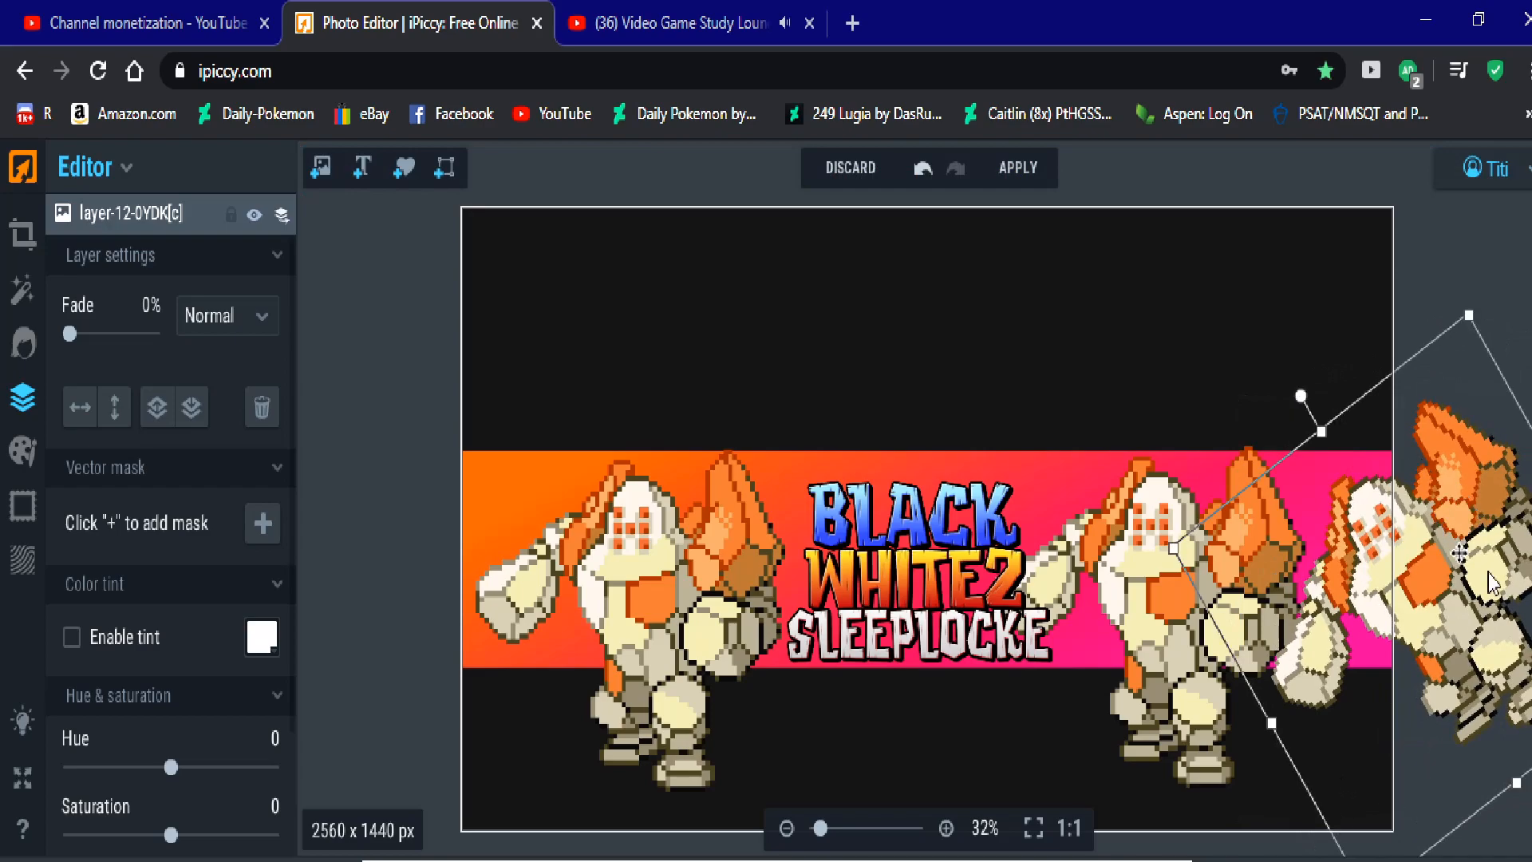
{"action": "key", "text": "ctrl+d"}
{"action": "left_click_drag", "start_coordinate": [1337, 631], "coordinate": [475, 621]}
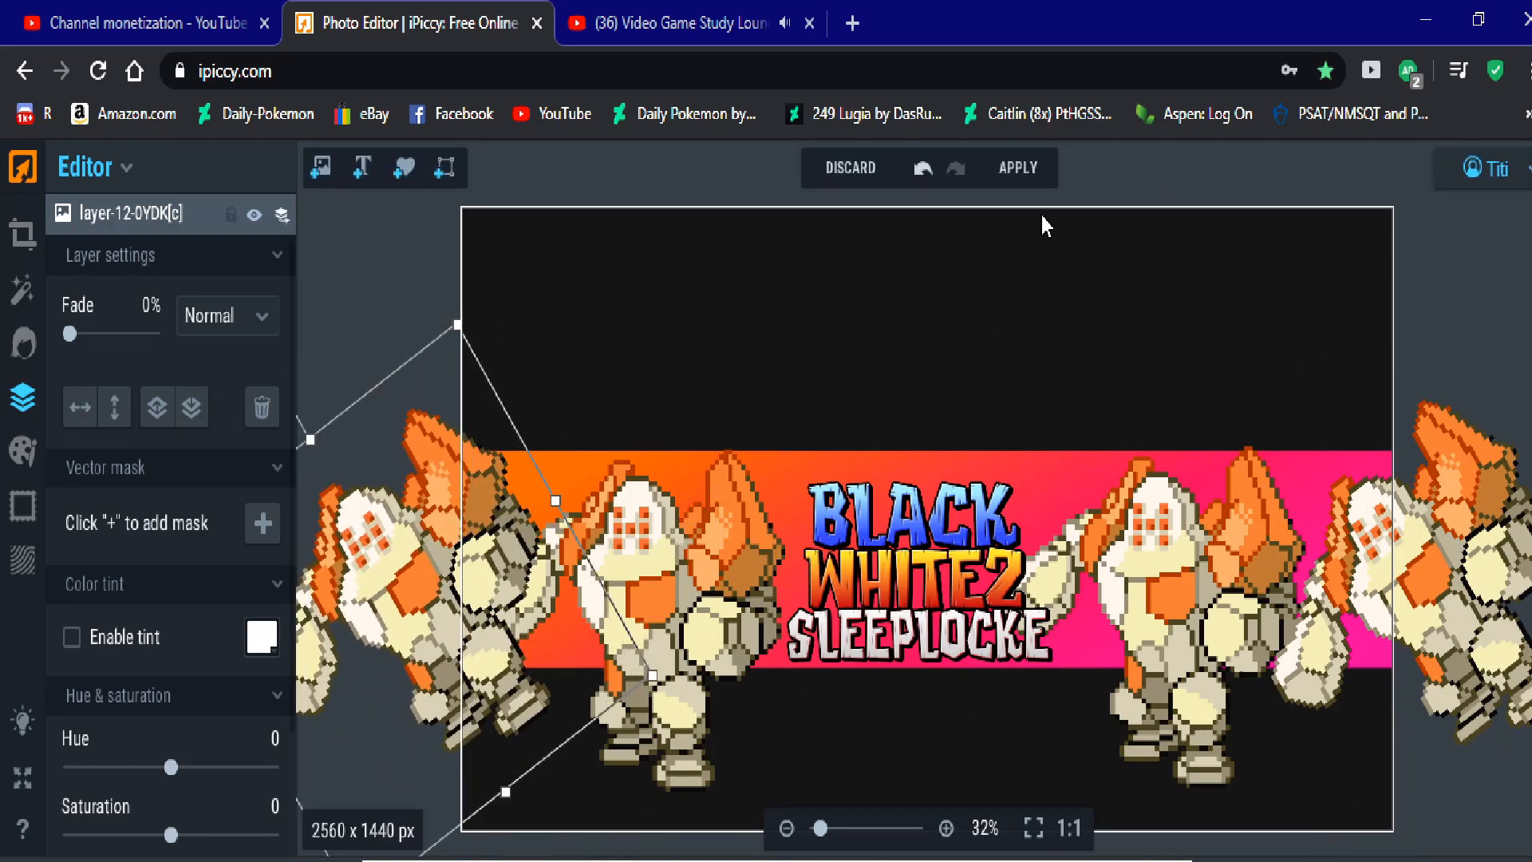
{"action": "left_click", "coordinate": [1023, 172]}
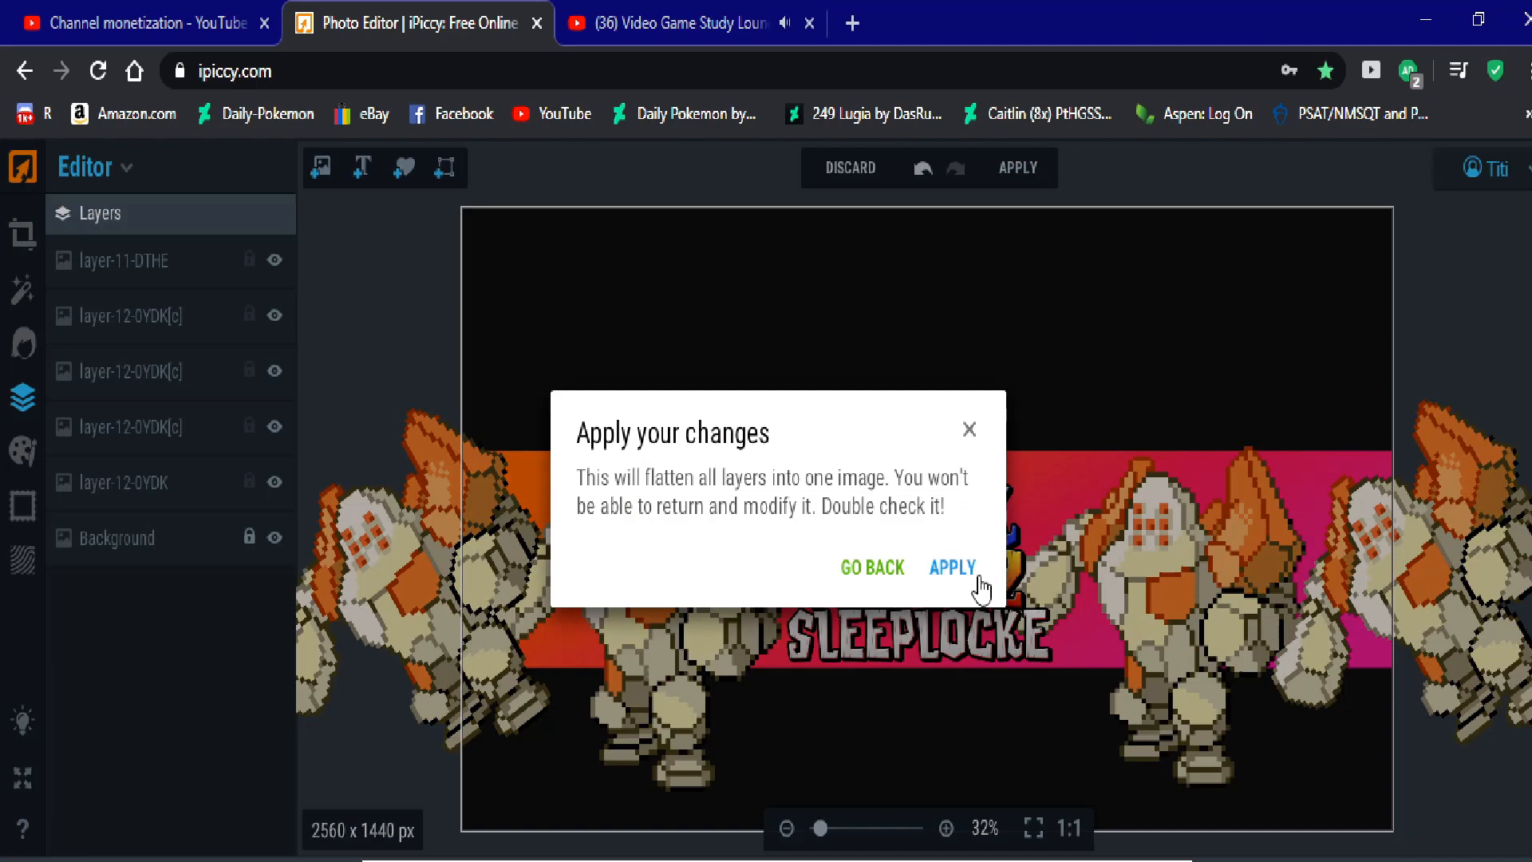
{"action": "left_click", "coordinate": [980, 581]}
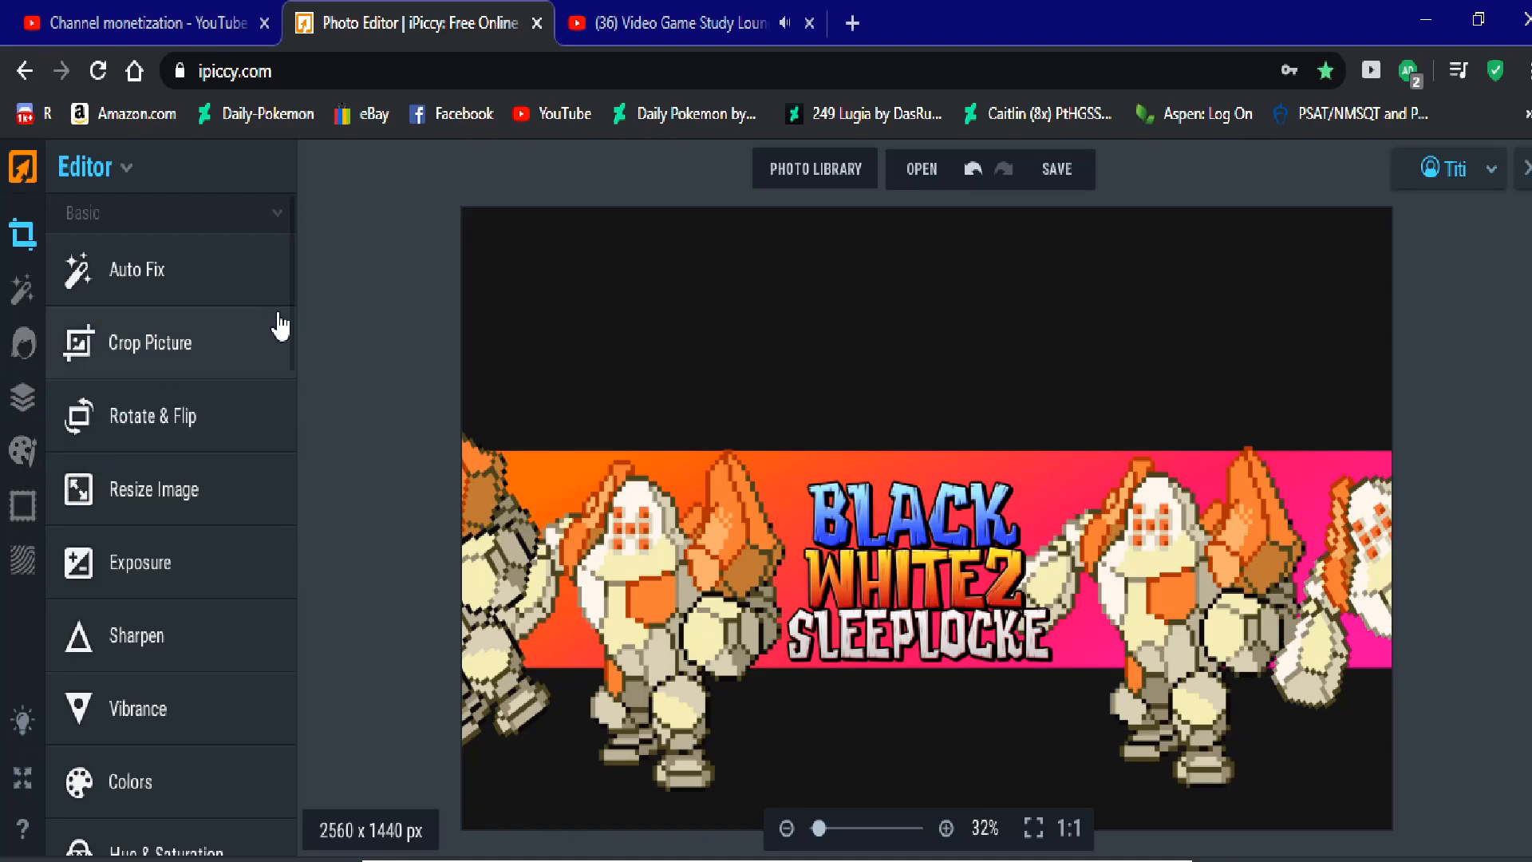
Step: Apply the Jennifer vintage effect to the banner with its fade set to 63%
{"action": "left_click", "coordinate": [18, 292]}
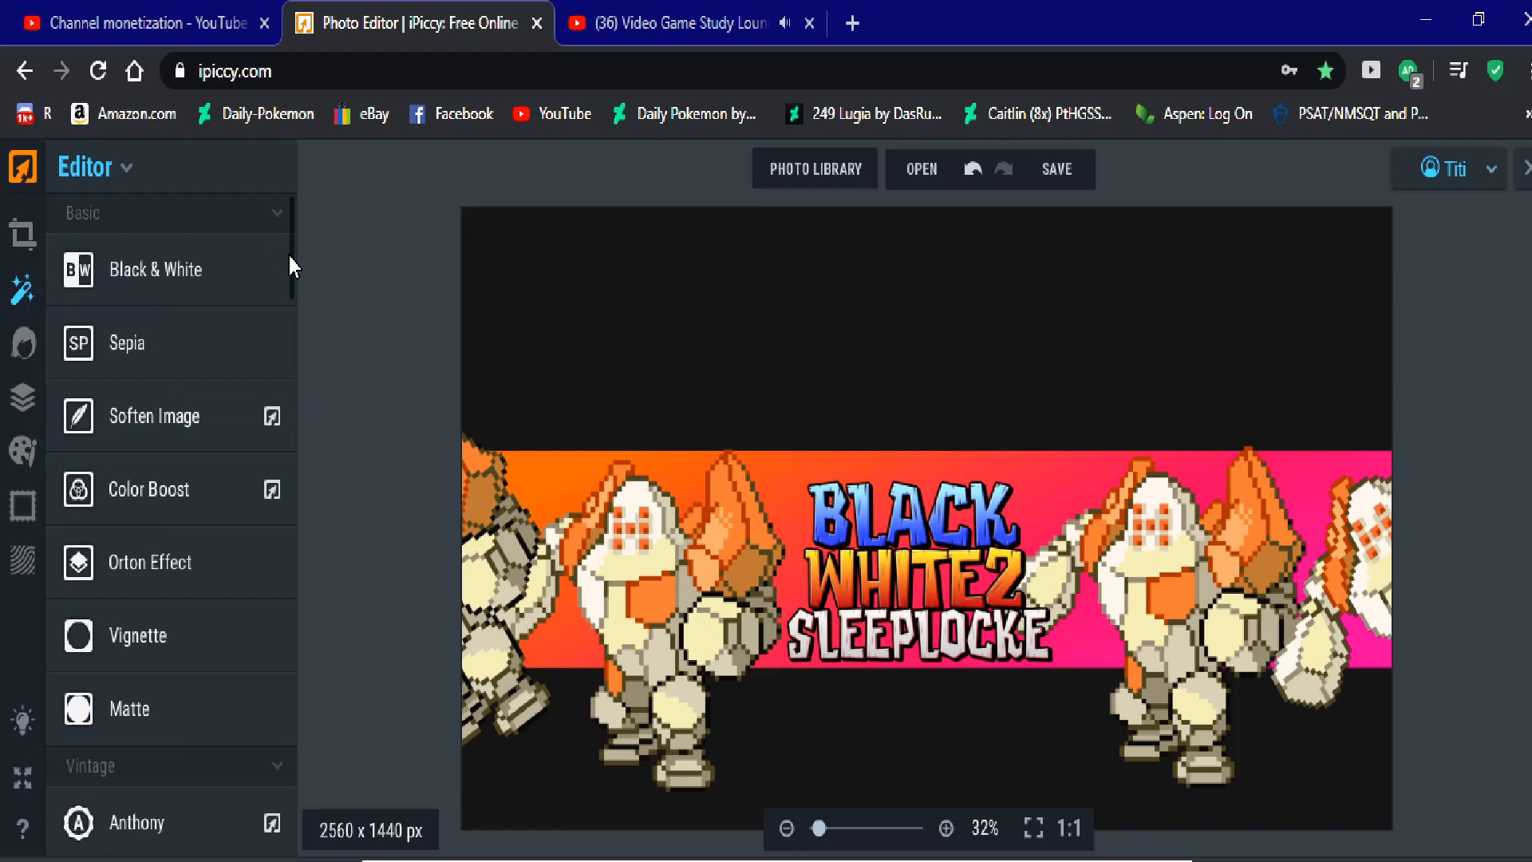
{"action": "scroll", "coordinate": [299, 240], "scroll_direction": "down", "scroll_amount": 5}
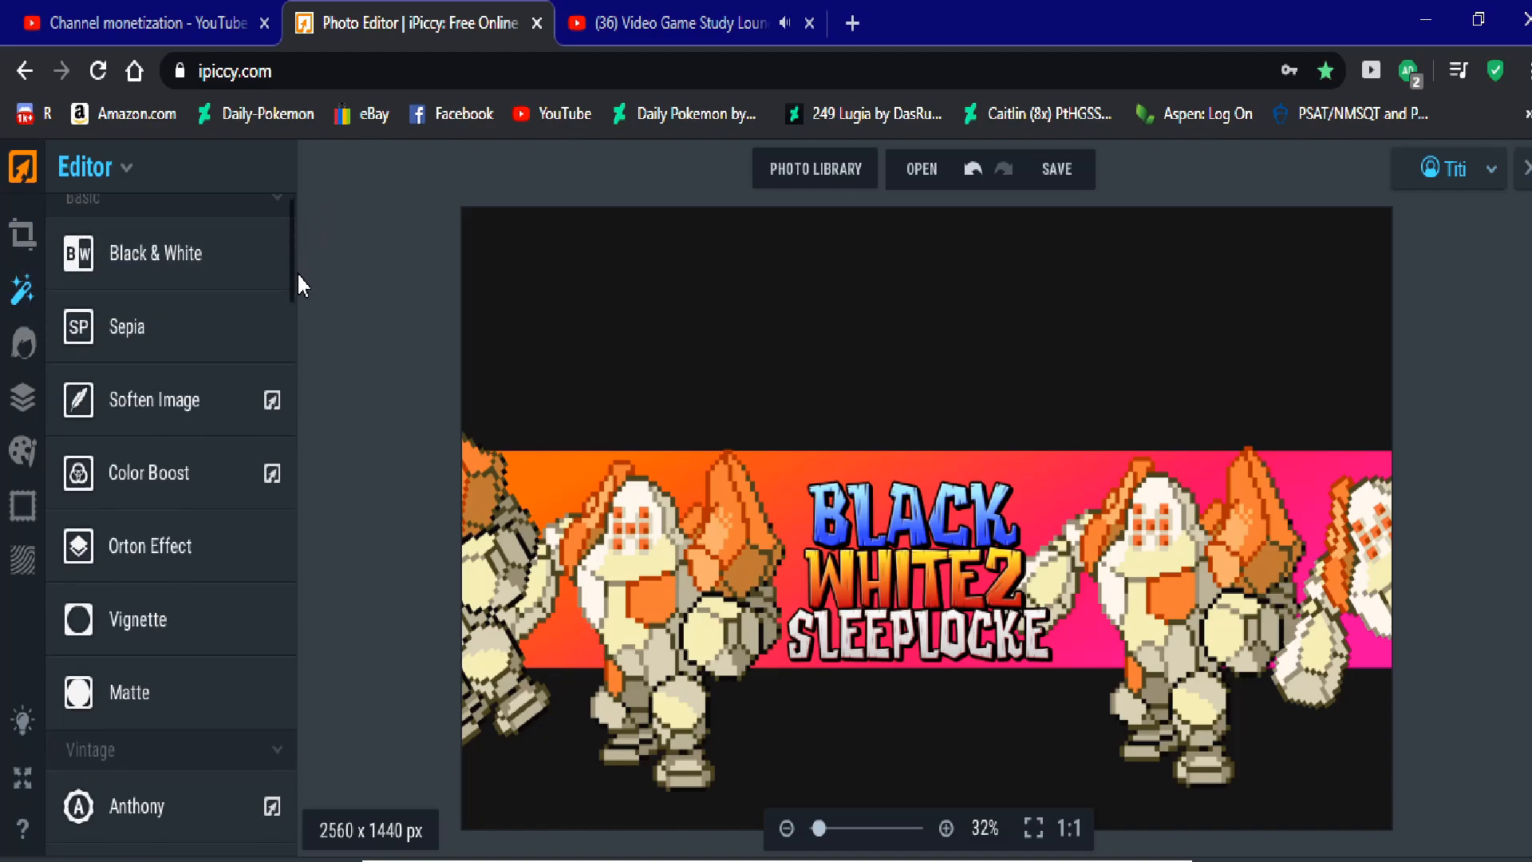
{"action": "left_click", "coordinate": [204, 410]}
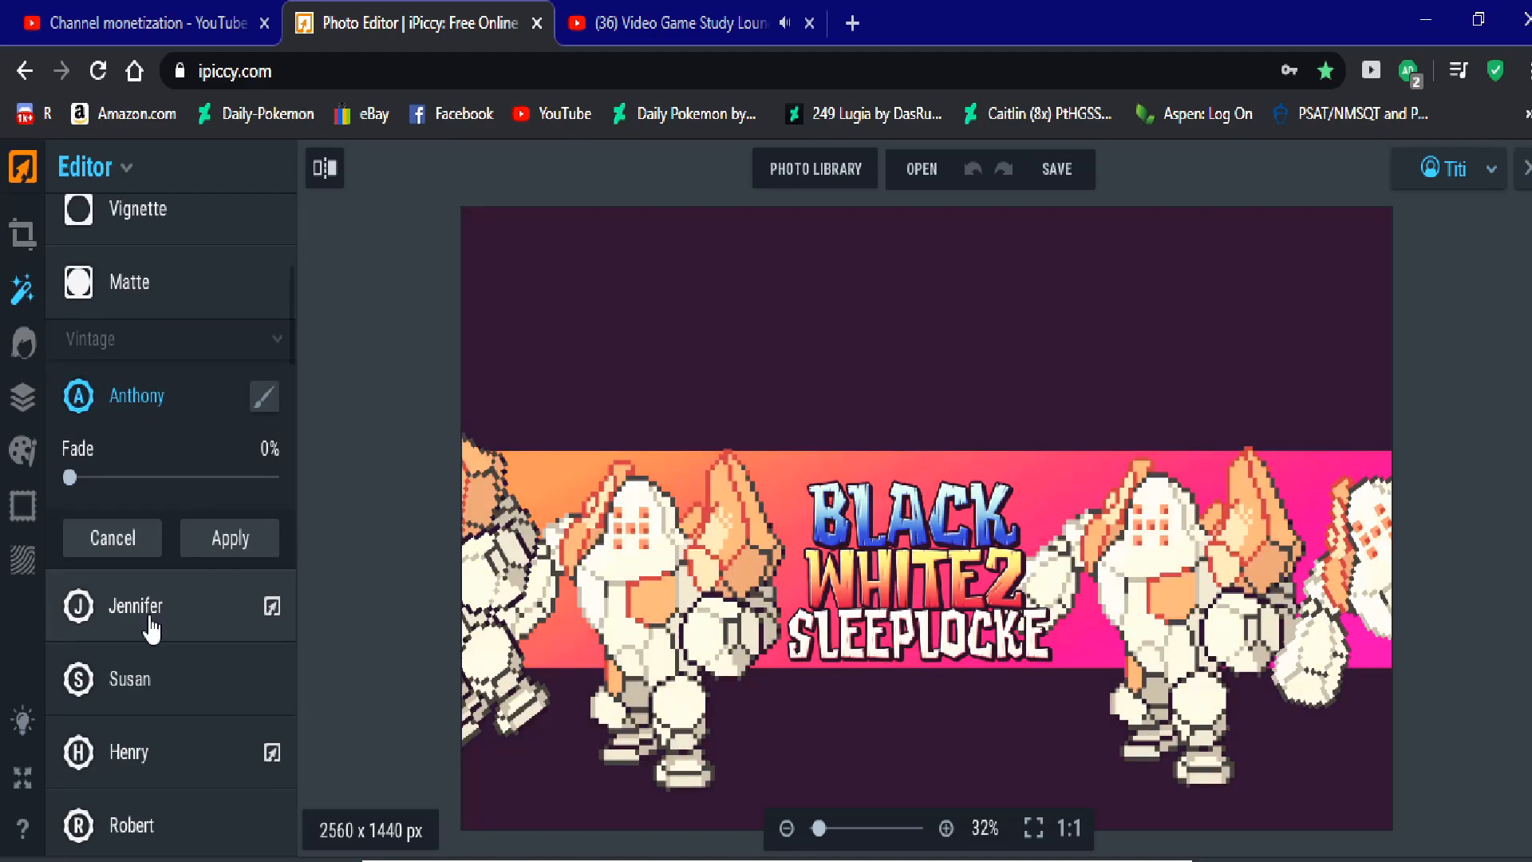
{"action": "left_click", "coordinate": [158, 627]}
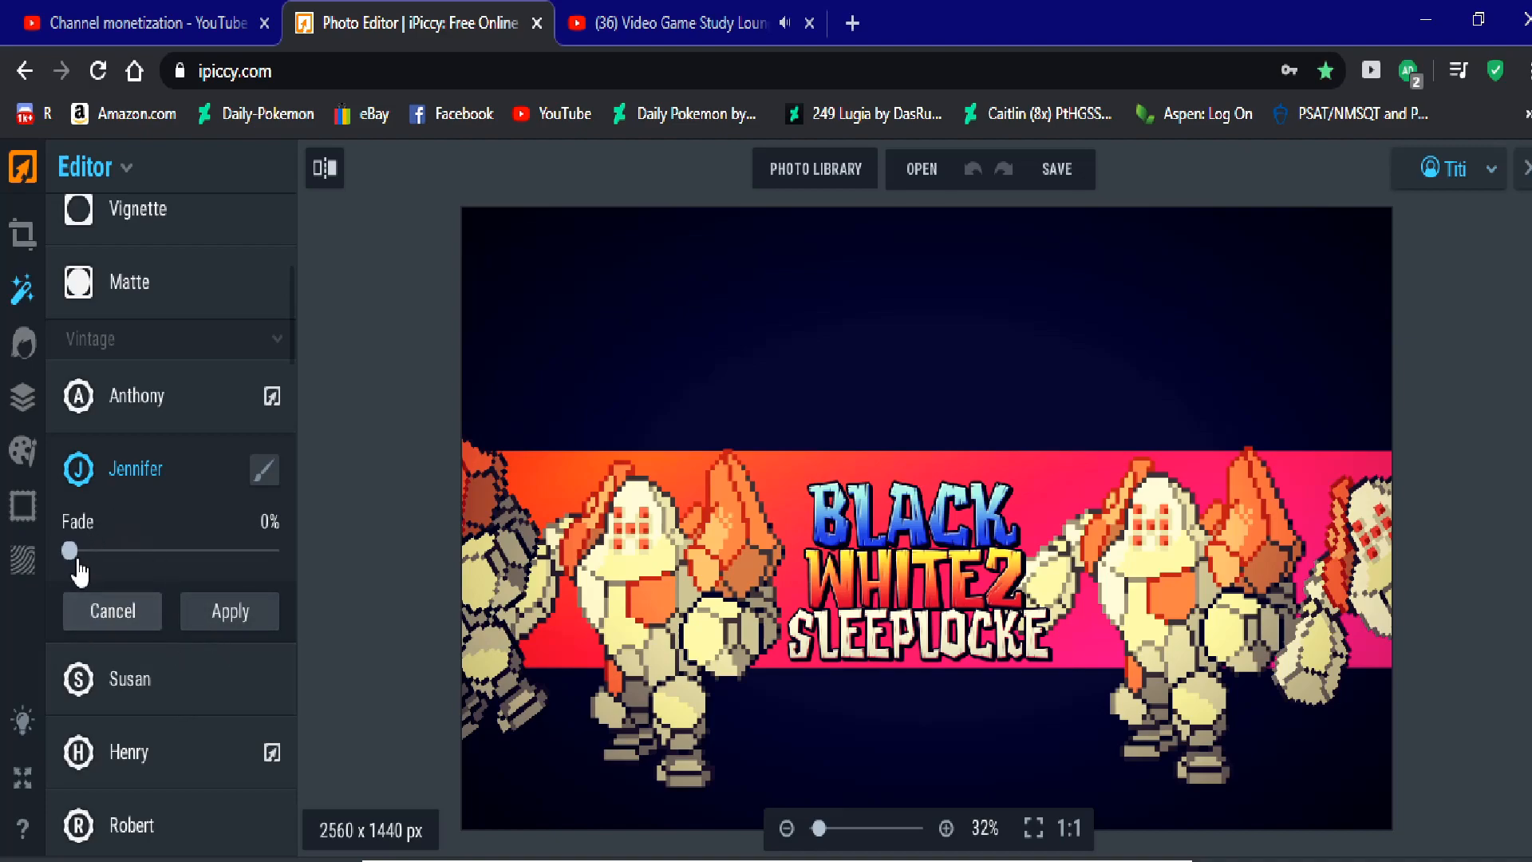
{"action": "left_click_drag", "start_coordinate": [74, 554], "coordinate": [201, 555]}
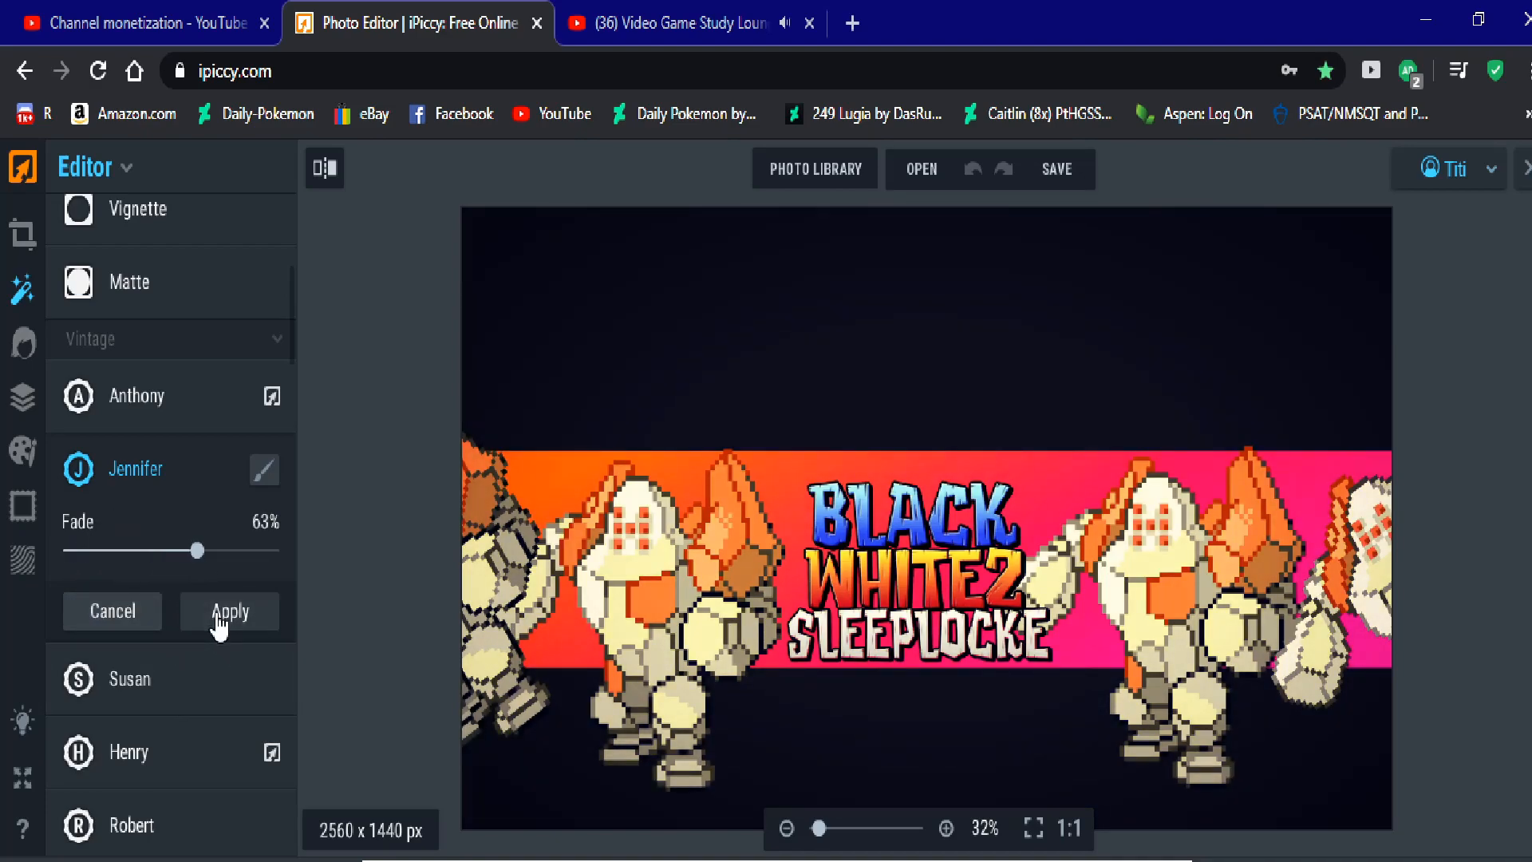
{"action": "left_click", "coordinate": [215, 612]}
{"action": "left_click_drag", "start_coordinate": [289, 351], "coordinate": [285, 858]}
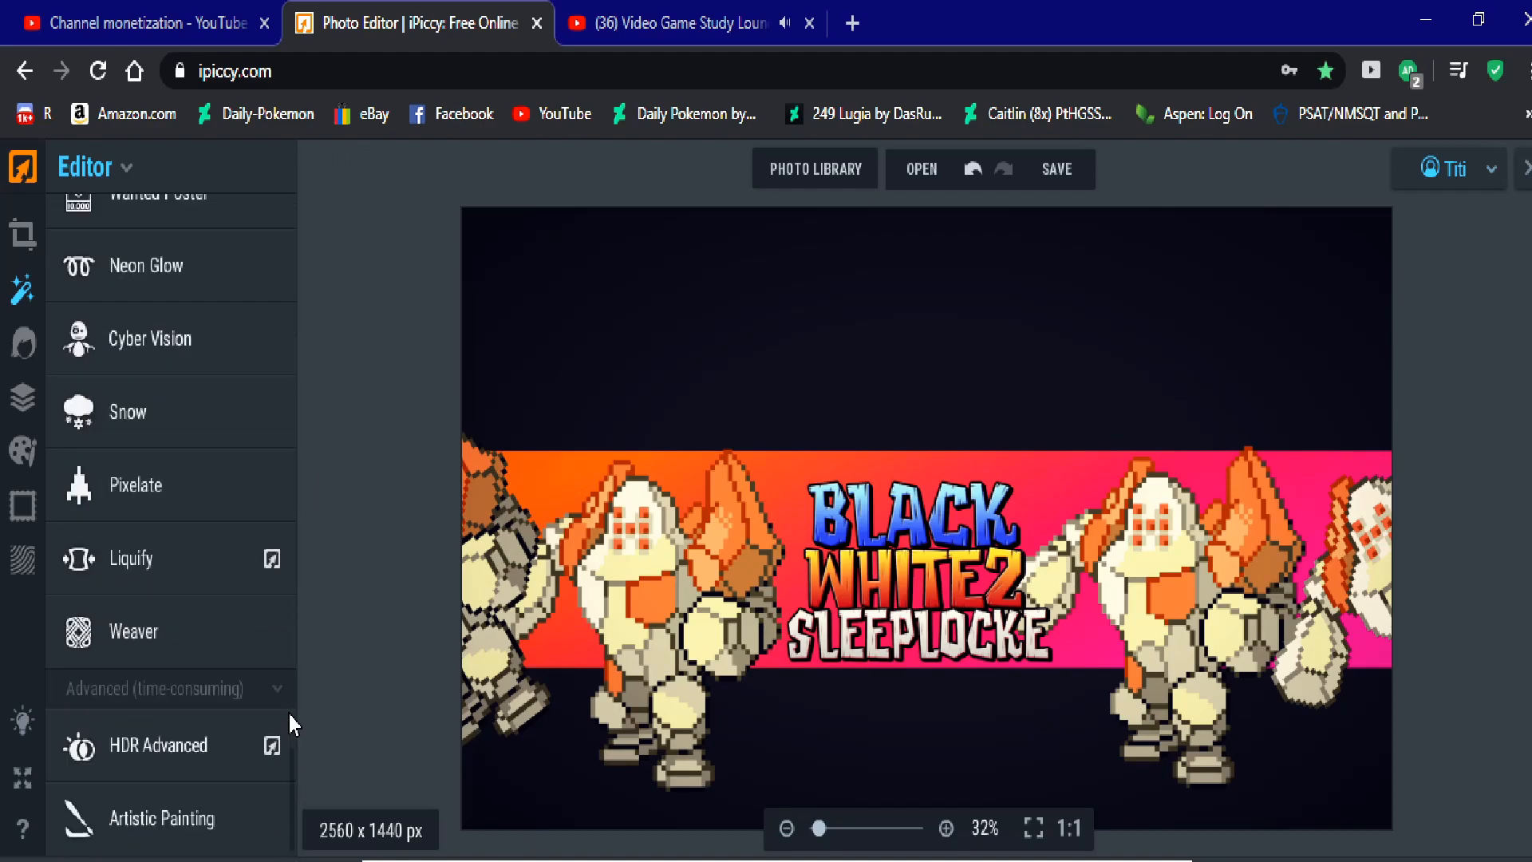
{"action": "left_click_drag", "start_coordinate": [292, 784], "coordinate": [287, 677]}
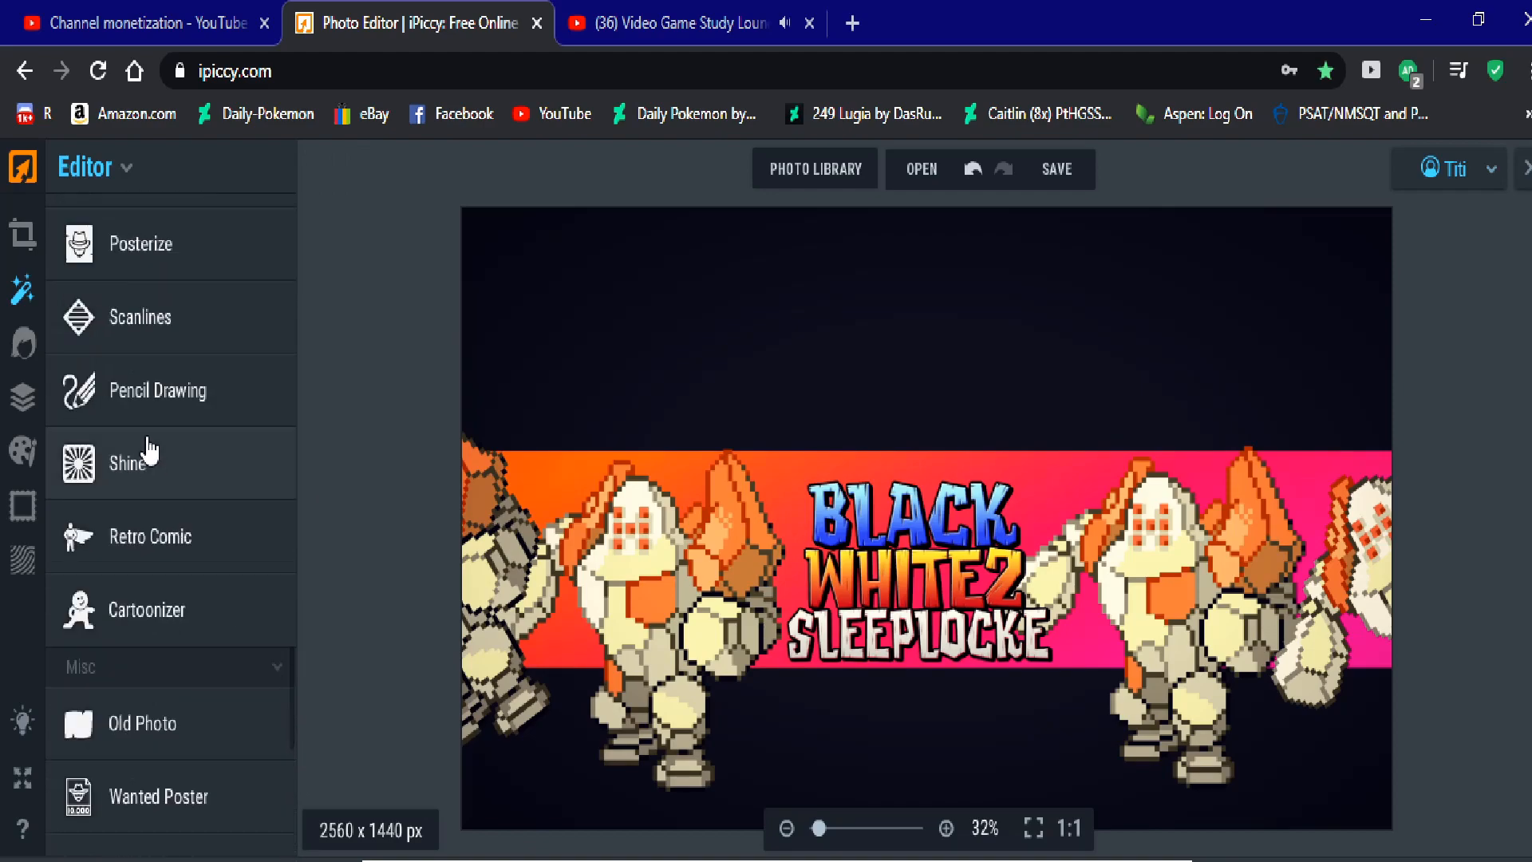
{"action": "left_click", "coordinate": [155, 338]}
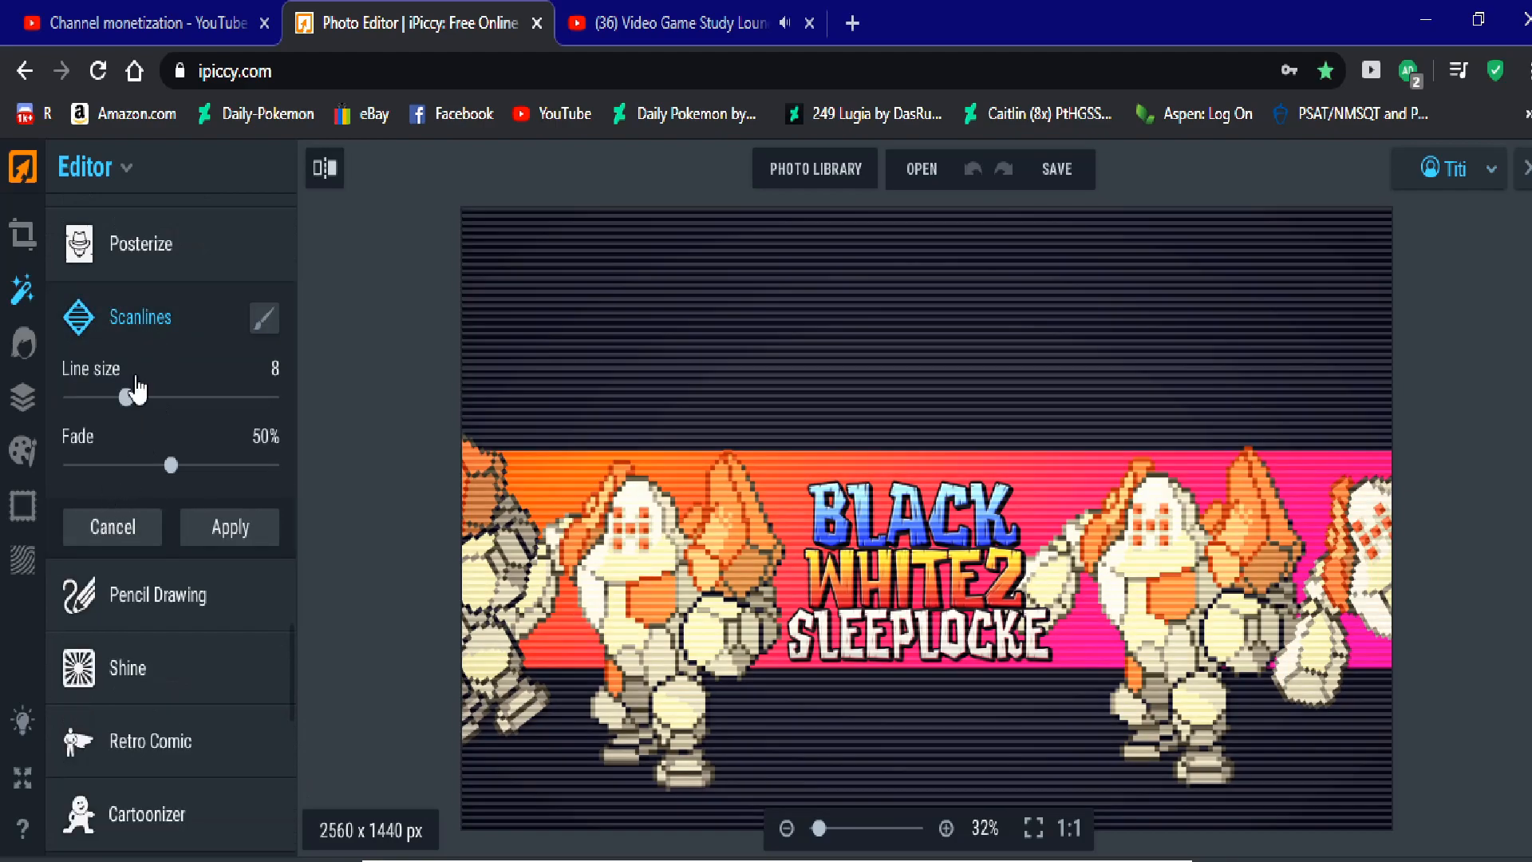
{"action": "left_click_drag", "start_coordinate": [182, 473], "coordinate": [226, 467]}
{"action": "left_click_drag", "start_coordinate": [124, 402], "coordinate": [231, 399]}
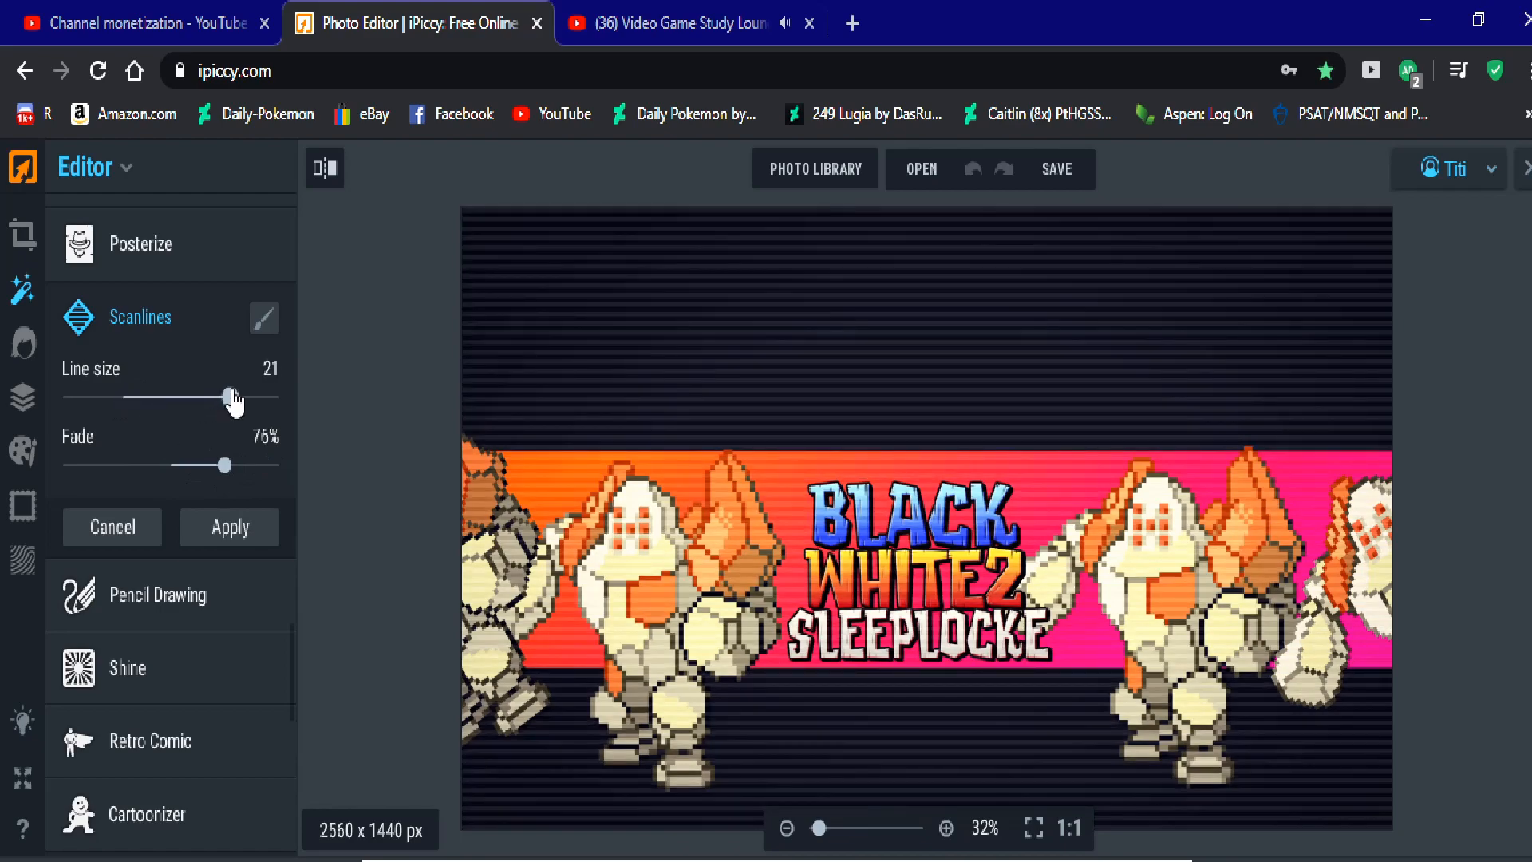
{"action": "left_click_drag", "start_coordinate": [223, 465], "coordinate": [188, 464]}
{"action": "left_click_drag", "start_coordinate": [232, 397], "coordinate": [185, 399]}
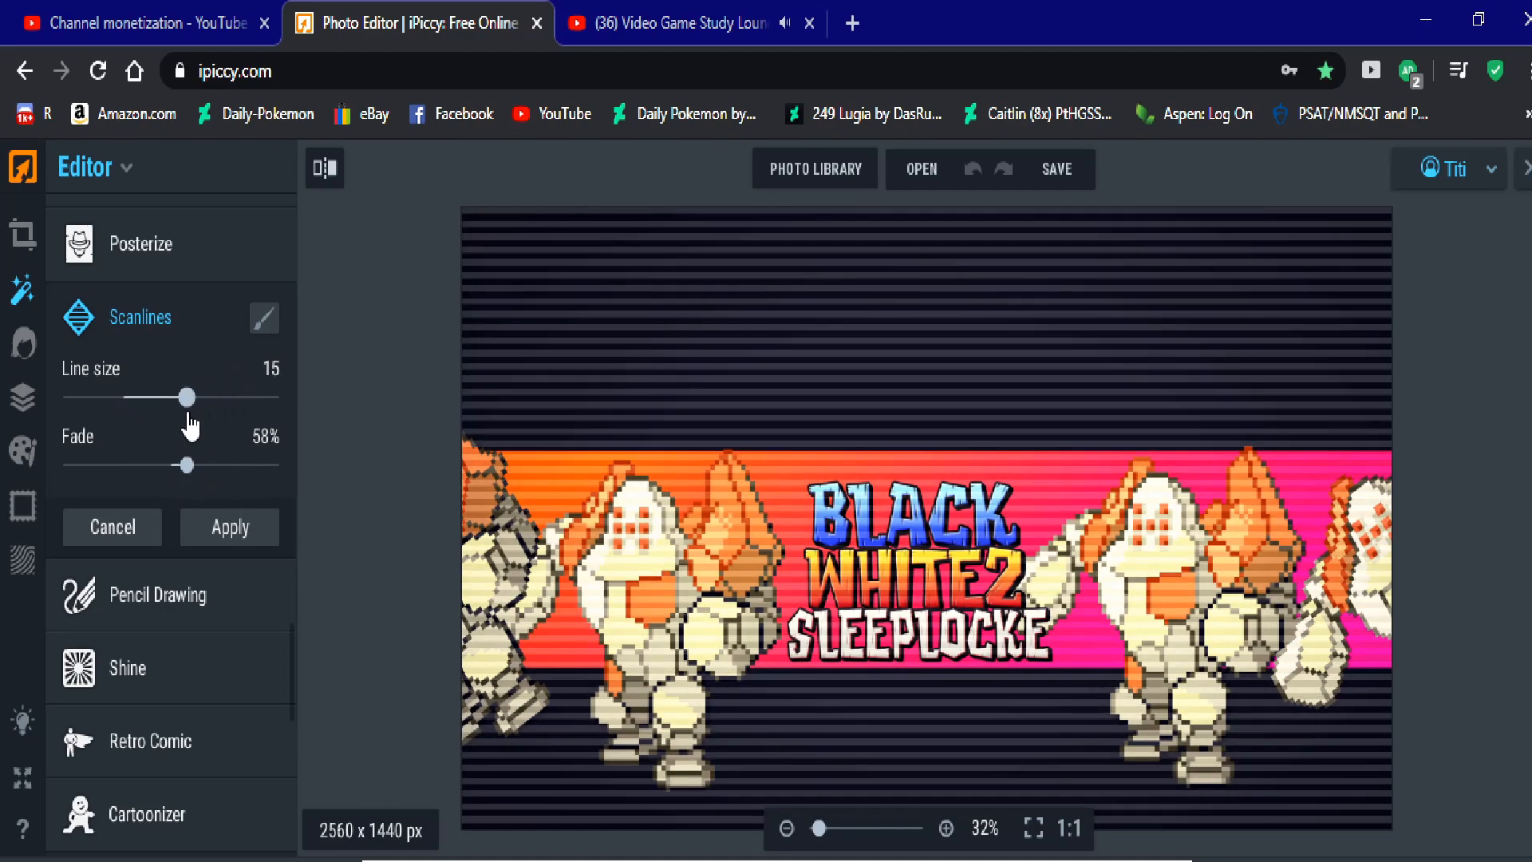
{"action": "left_click", "coordinate": [219, 566]}
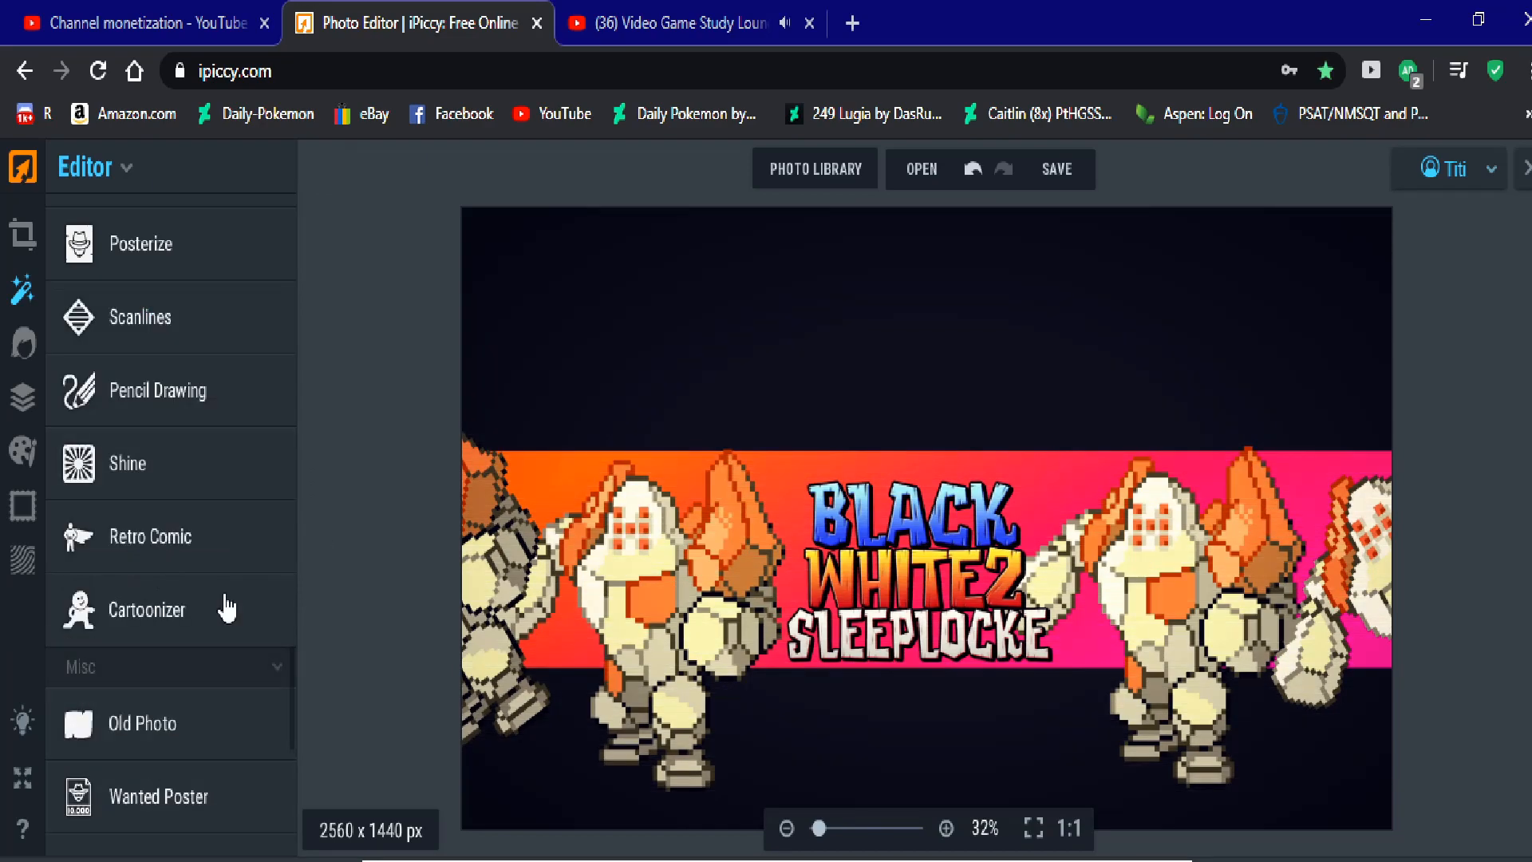
Step: Apply the Shine effect to the banner with its radius set to 1280
{"action": "left_click", "coordinate": [213, 483]}
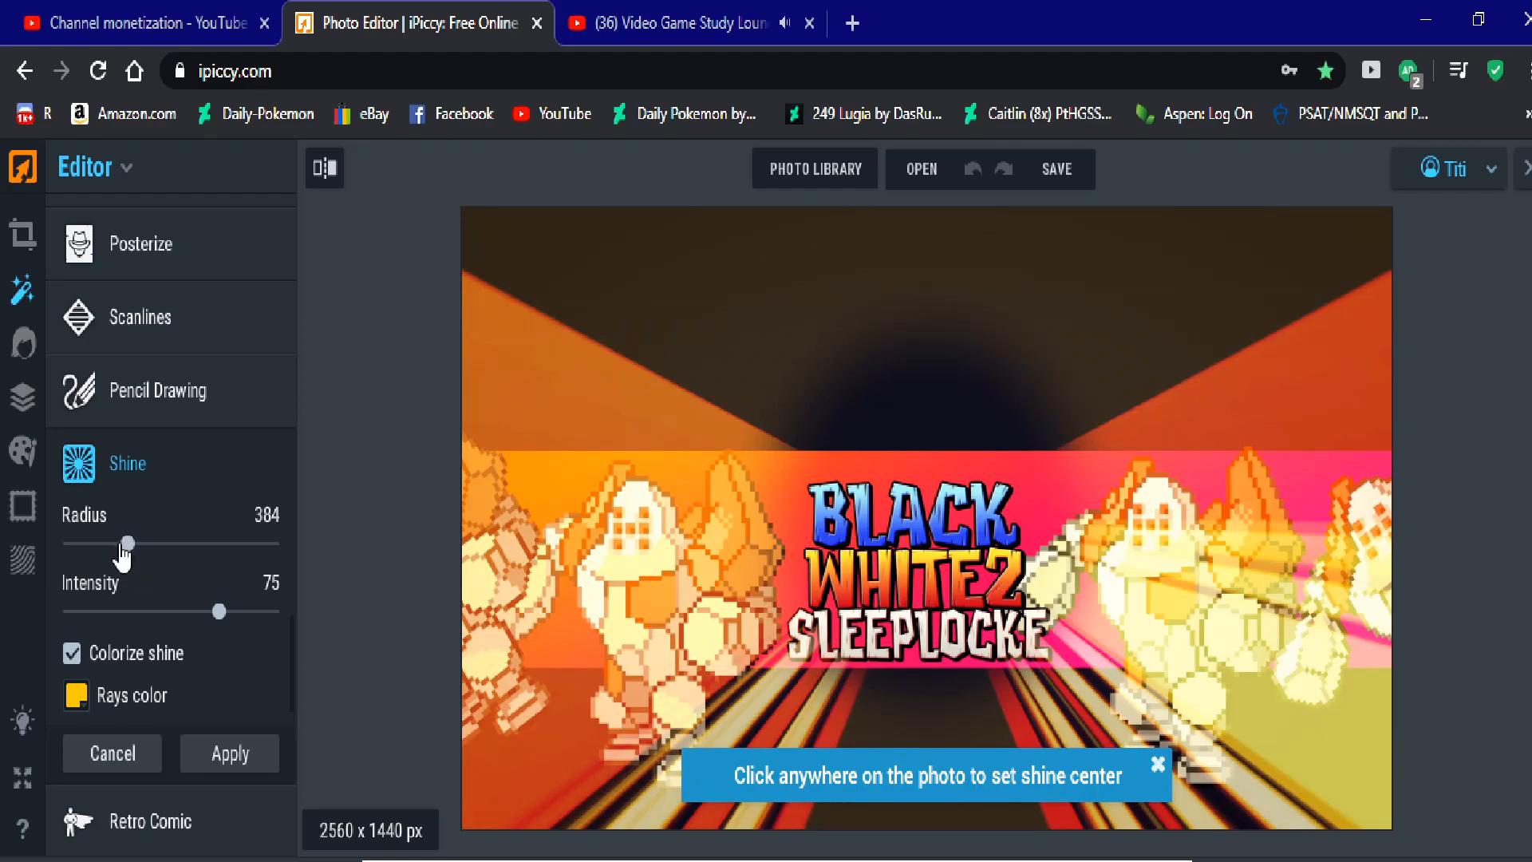
{"action": "left_click_drag", "start_coordinate": [124, 555], "coordinate": [279, 550]}
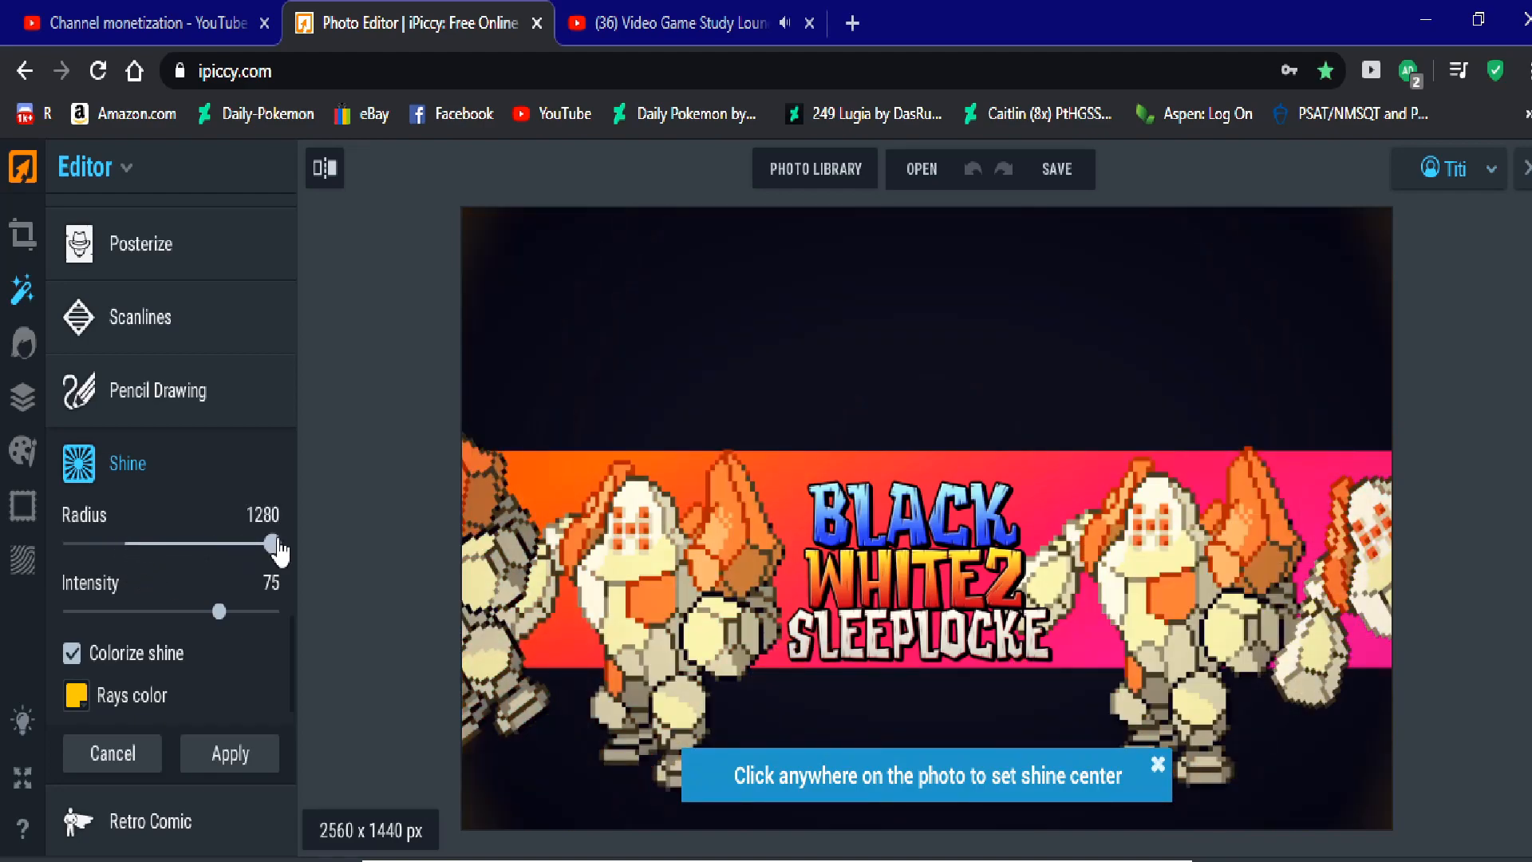
{"action": "left_click", "coordinate": [226, 753]}
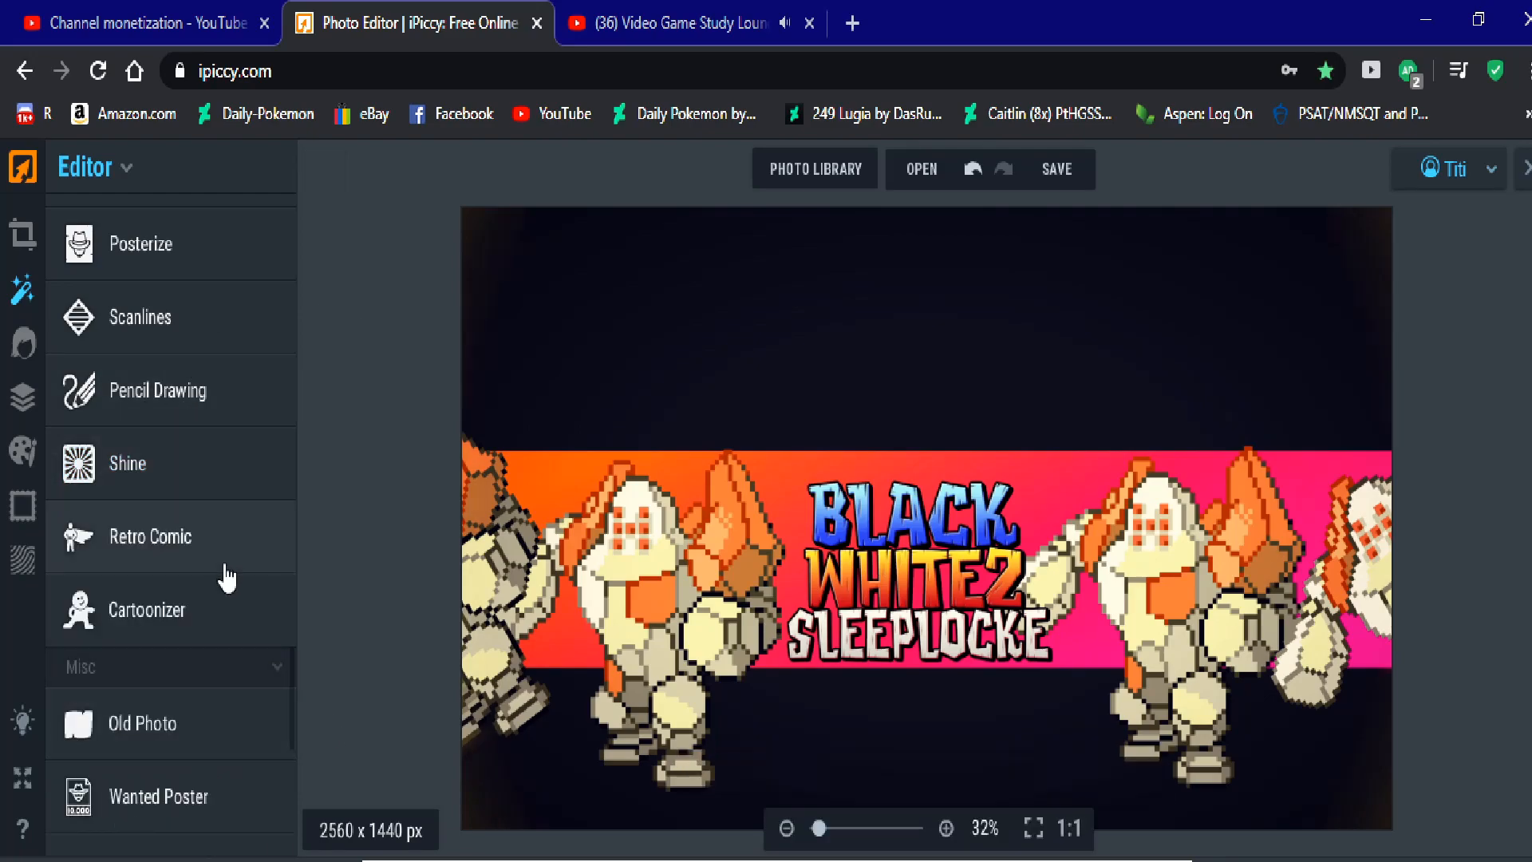
Step: Apply the Retro Comic effect to the banner with a dots size of 23 and a fade of 86%
{"action": "left_click", "coordinate": [222, 573]}
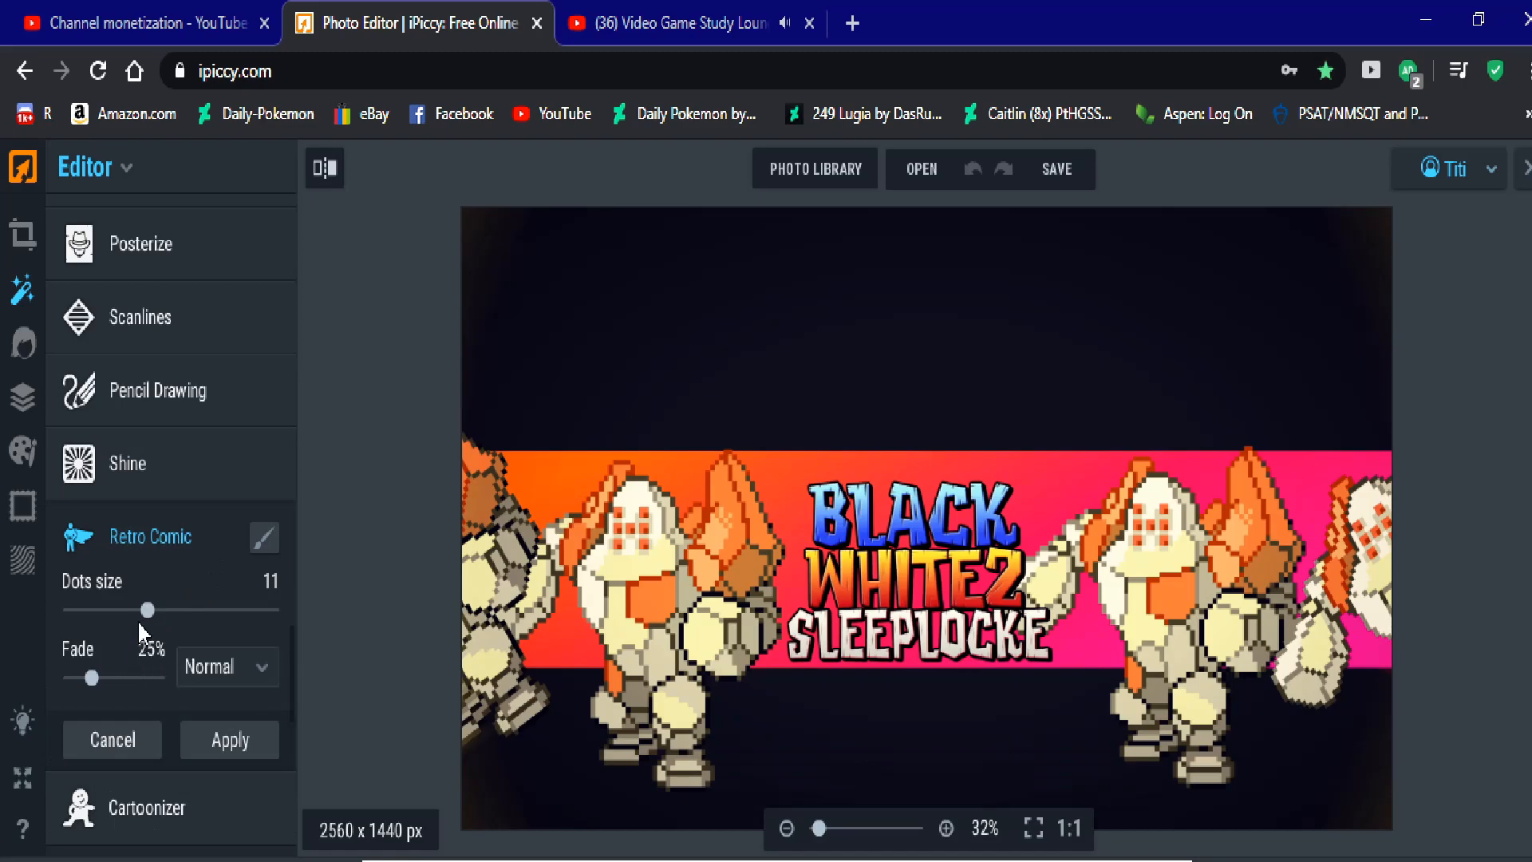
{"action": "left_click_drag", "start_coordinate": [148, 616], "coordinate": [245, 616]}
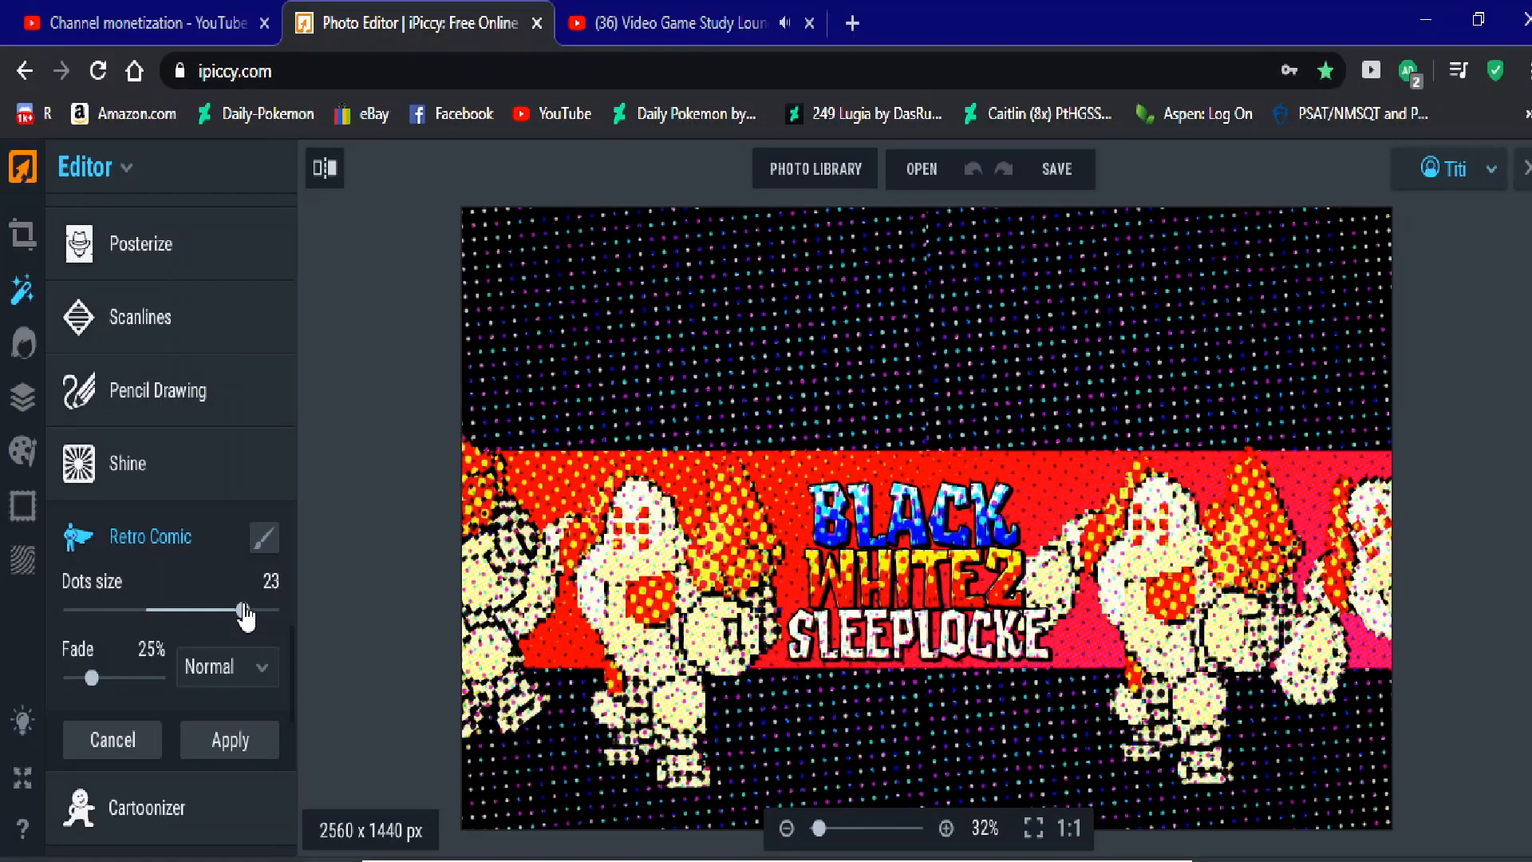
{"action": "left_click_drag", "start_coordinate": [93, 678], "coordinate": [146, 678]}
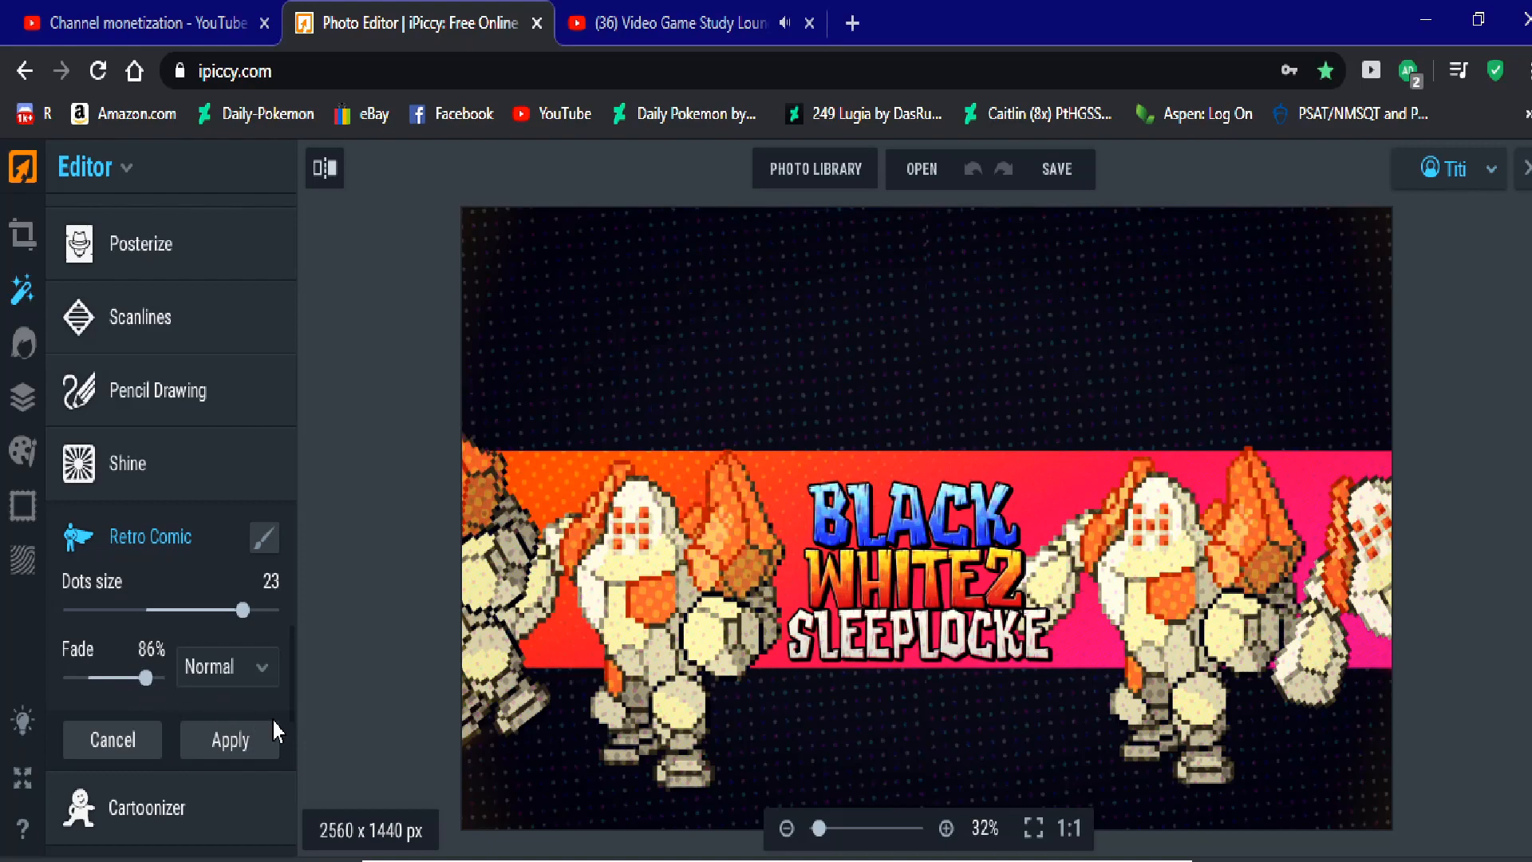
{"action": "left_click", "coordinate": [252, 746]}
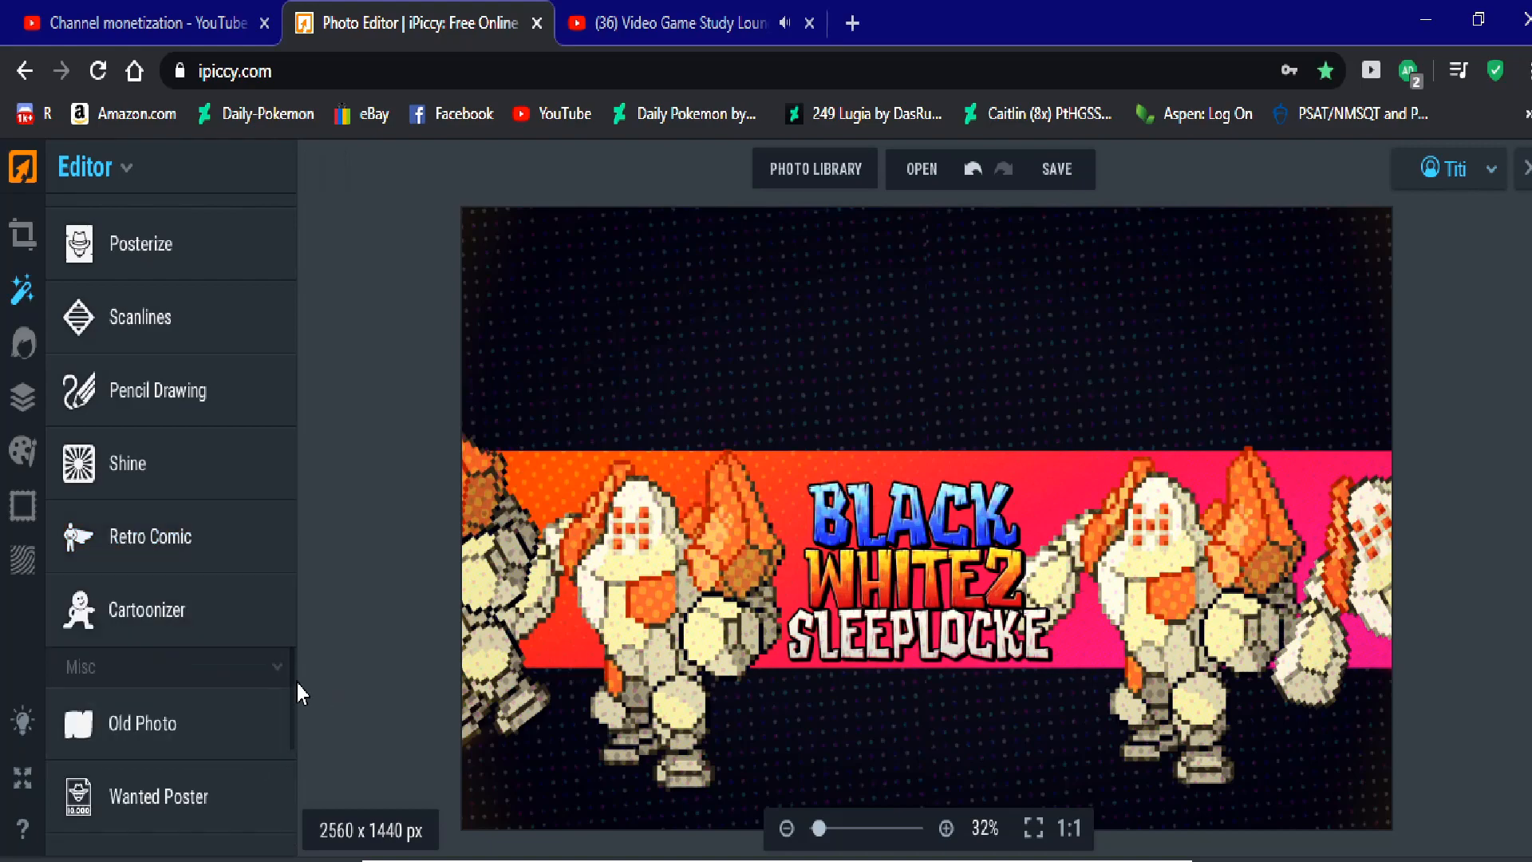
{"action": "scroll", "coordinate": [290, 794], "scroll_direction": "down", "scroll_amount": 10}
{"action": "scroll", "coordinate": [226, 287], "scroll_direction": "down", "scroll_amount": 10}
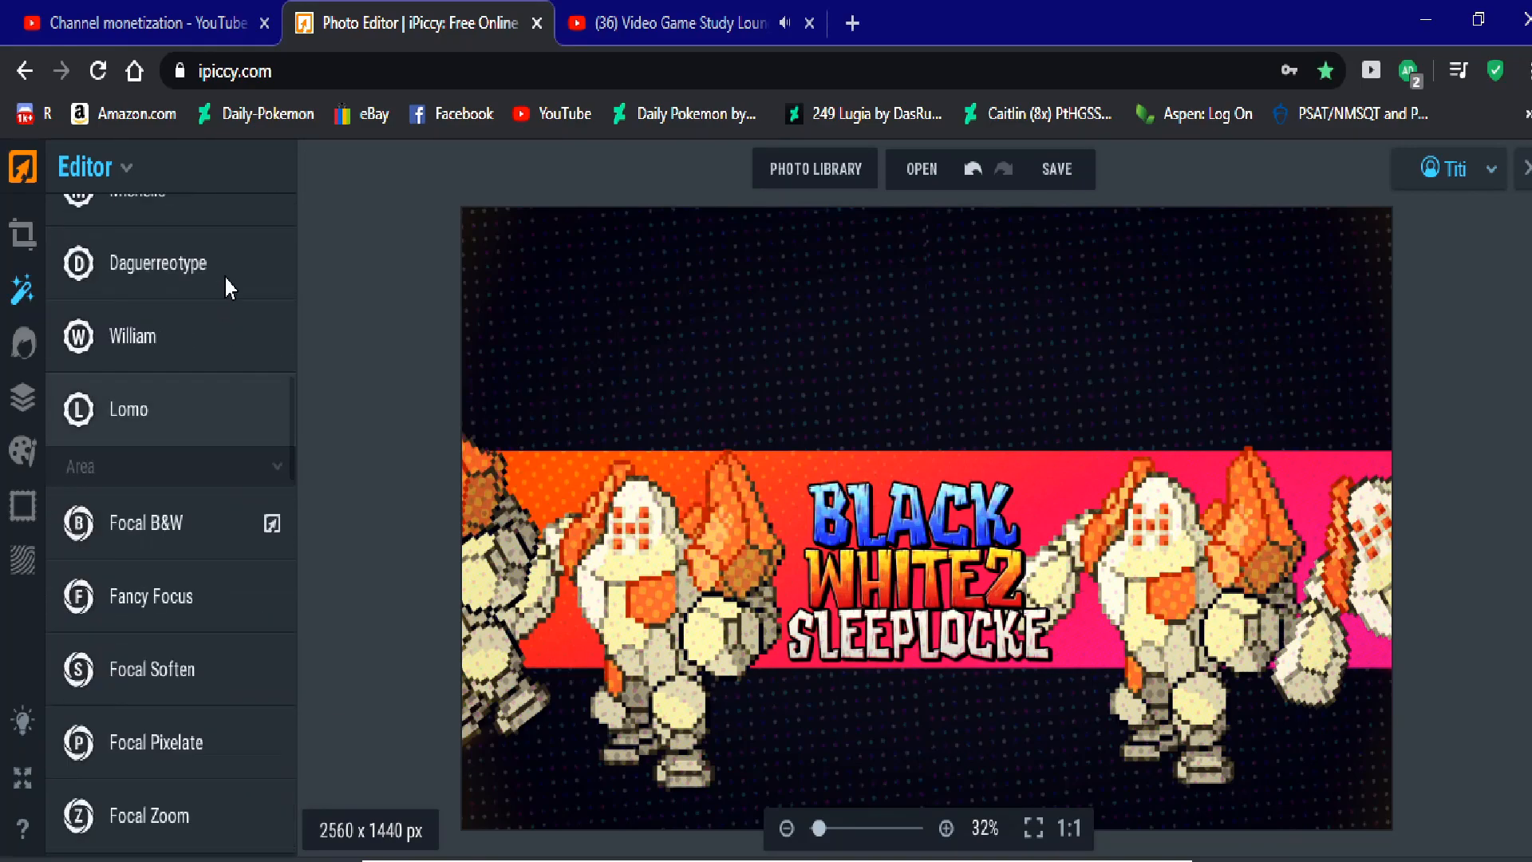
{"action": "scroll", "coordinate": [228, 303], "scroll_direction": "down", "scroll_amount": 2}
{"action": "scroll", "coordinate": [229, 235], "scroll_direction": "up", "scroll_amount": 5}
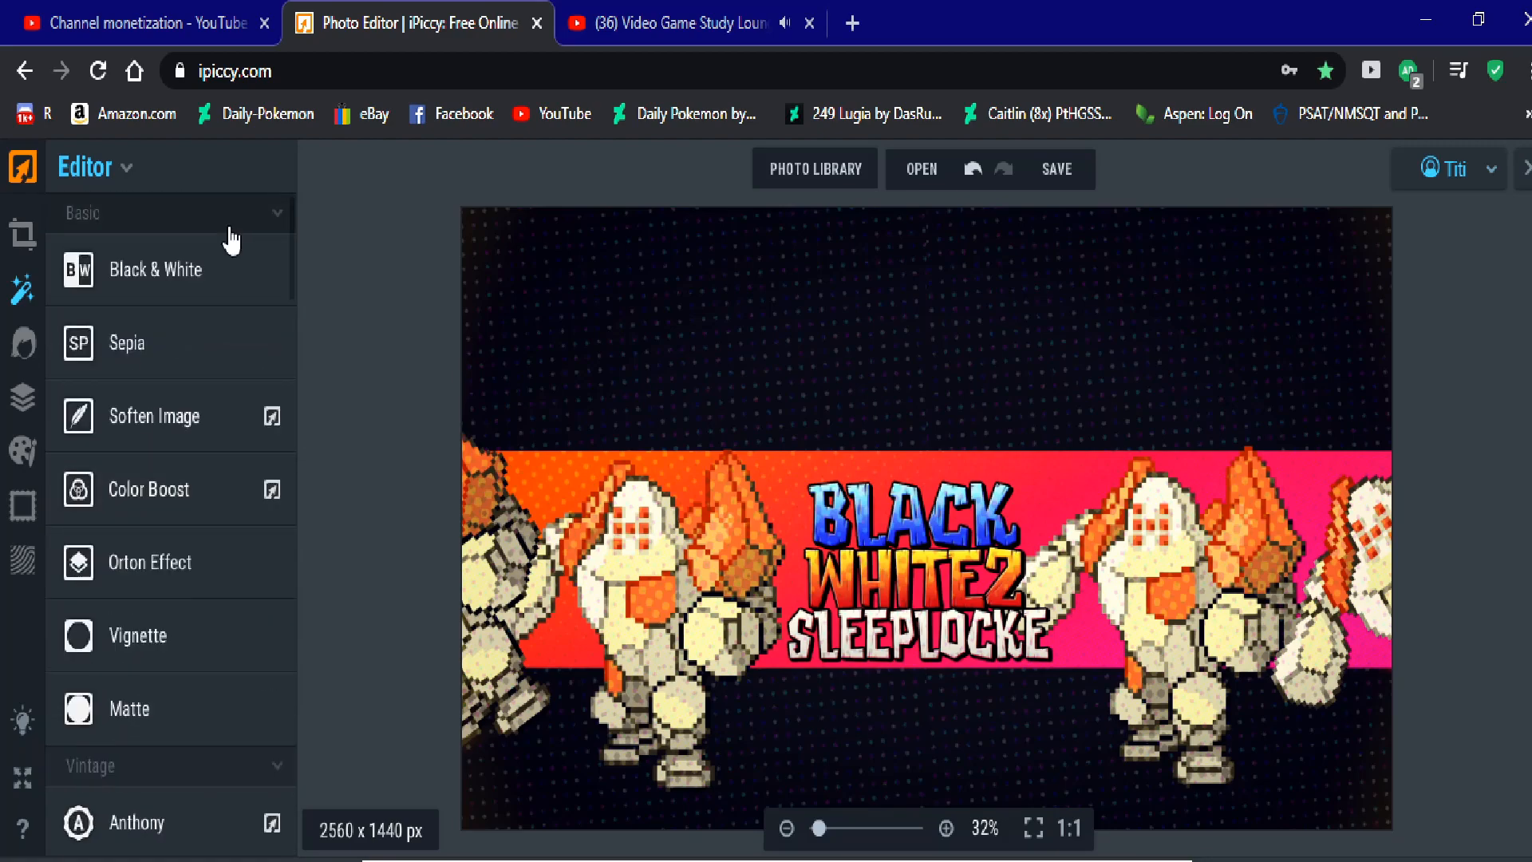
Step: Save the finished banner to the computer as a .jpg at Highest quality
{"action": "left_click", "coordinate": [1079, 179]}
{"action": "left_click", "coordinate": [1035, 225]}
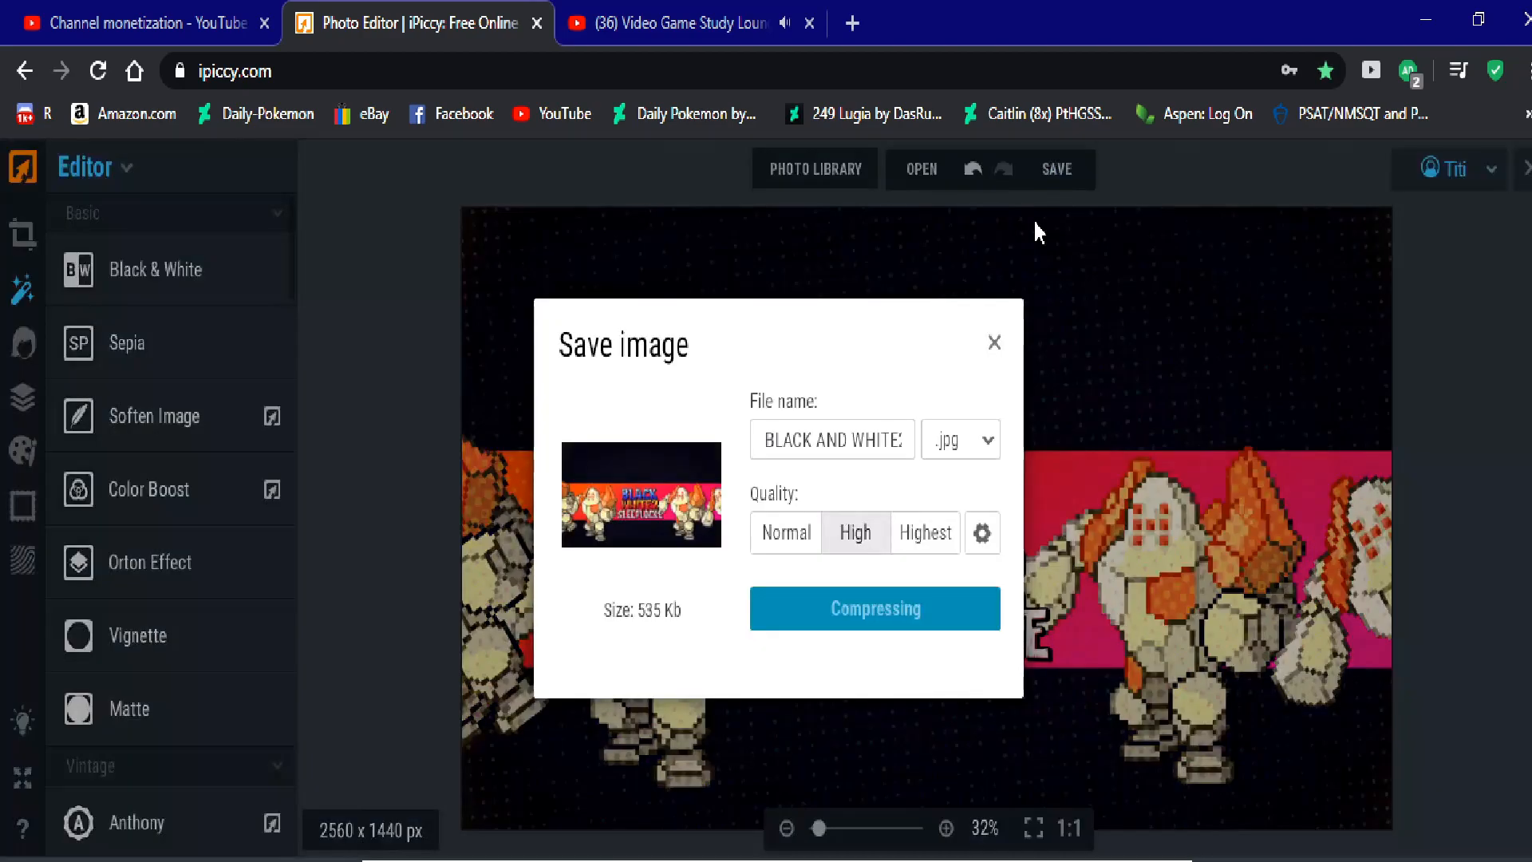
{"action": "left_click", "coordinate": [927, 533]}
{"action": "left_click", "coordinate": [881, 614]}
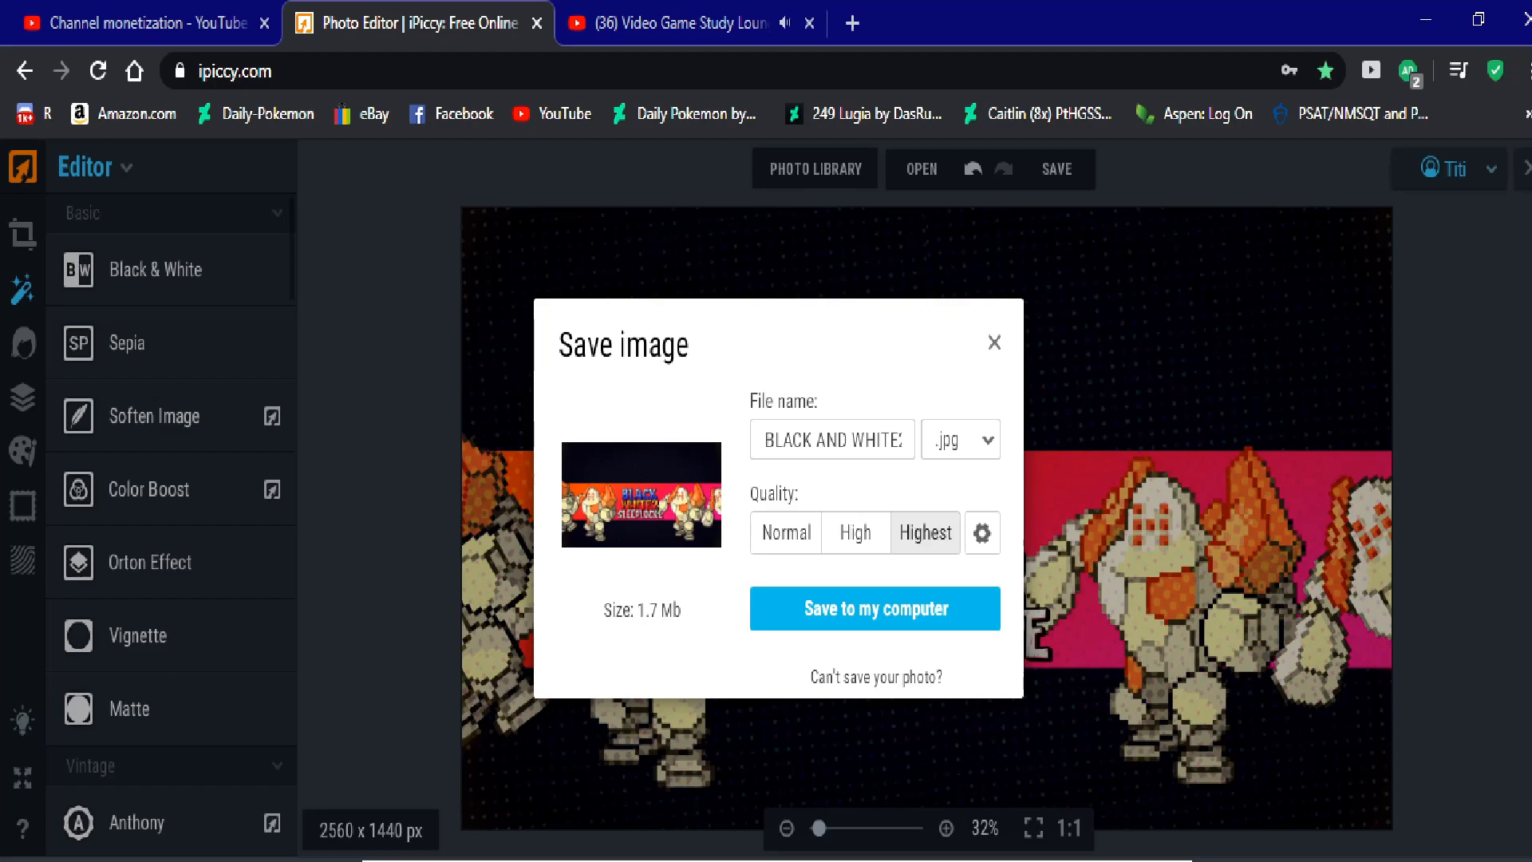
{"action": "left_click", "coordinate": [875, 608]}
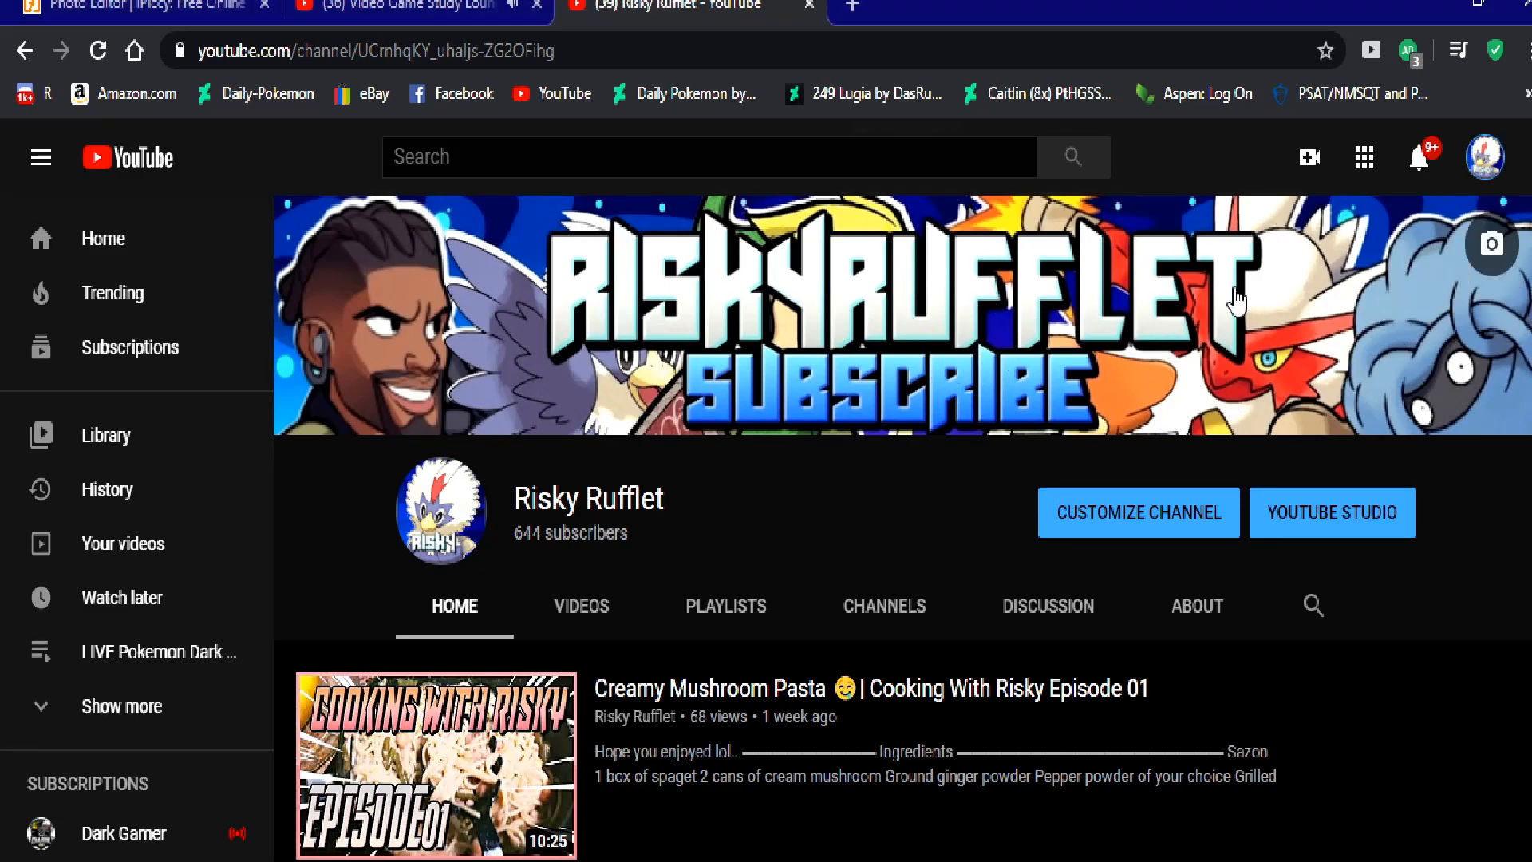
Step: Load test banner.jpg from the computer as the channel art to get its device preview
{"action": "left_click", "coordinate": [1497, 251]}
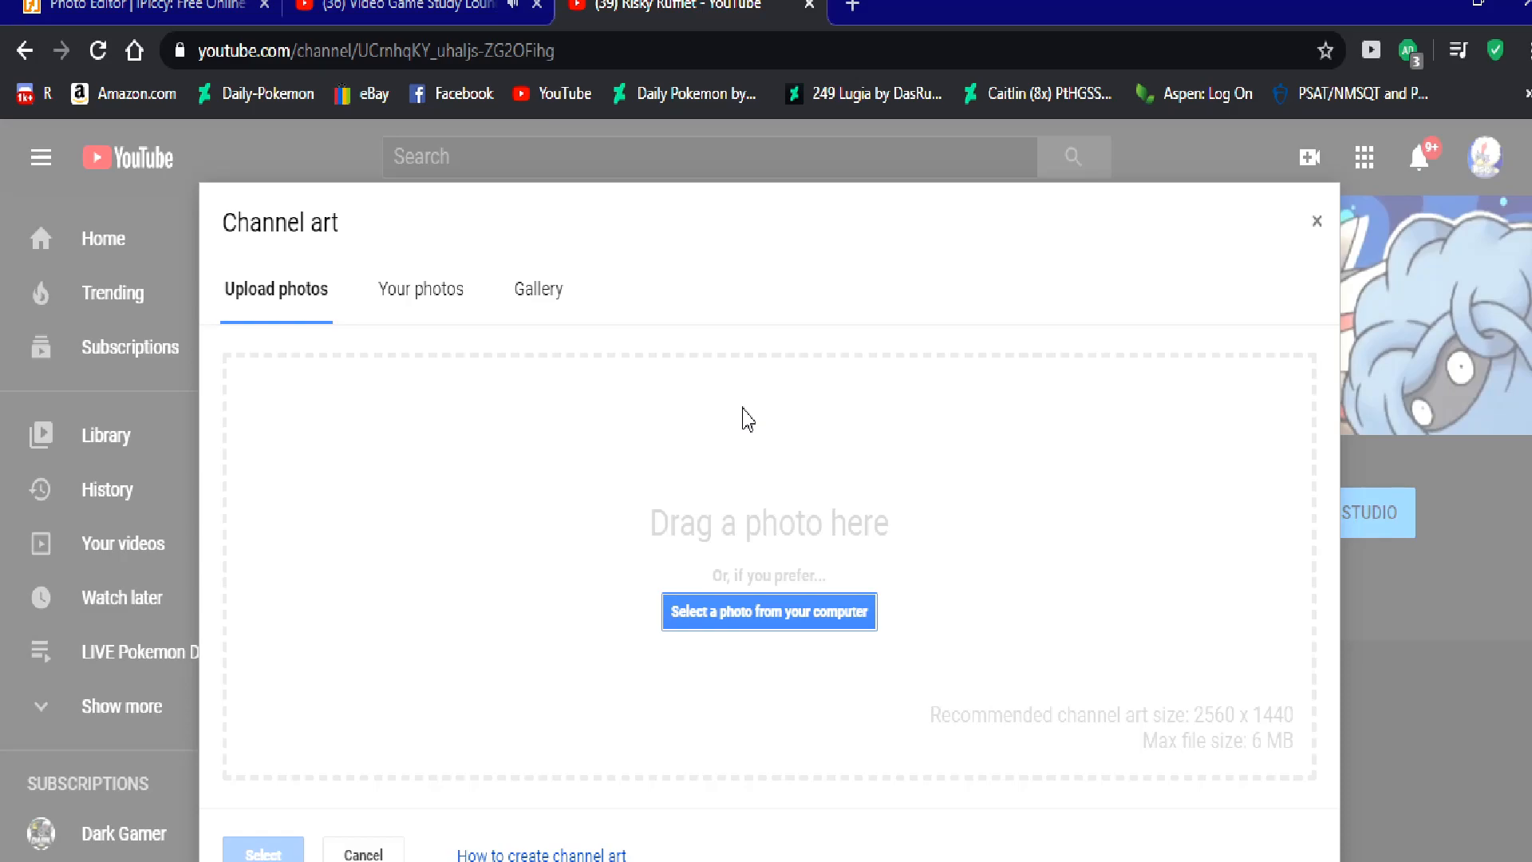
{"action": "left_click", "coordinate": [725, 623]}
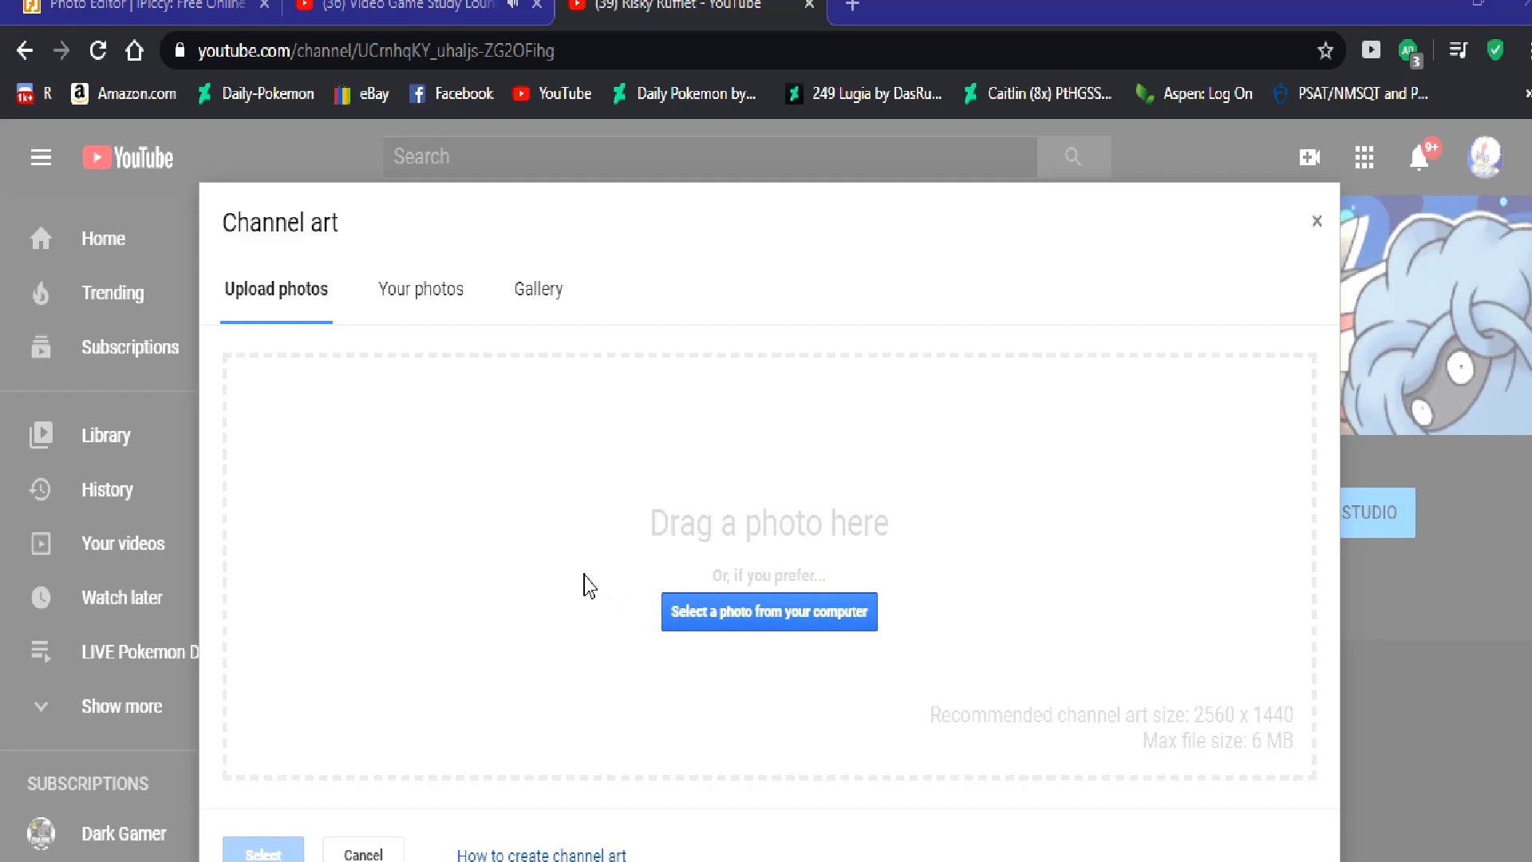
{"action": "left_click", "coordinate": [790, 612]}
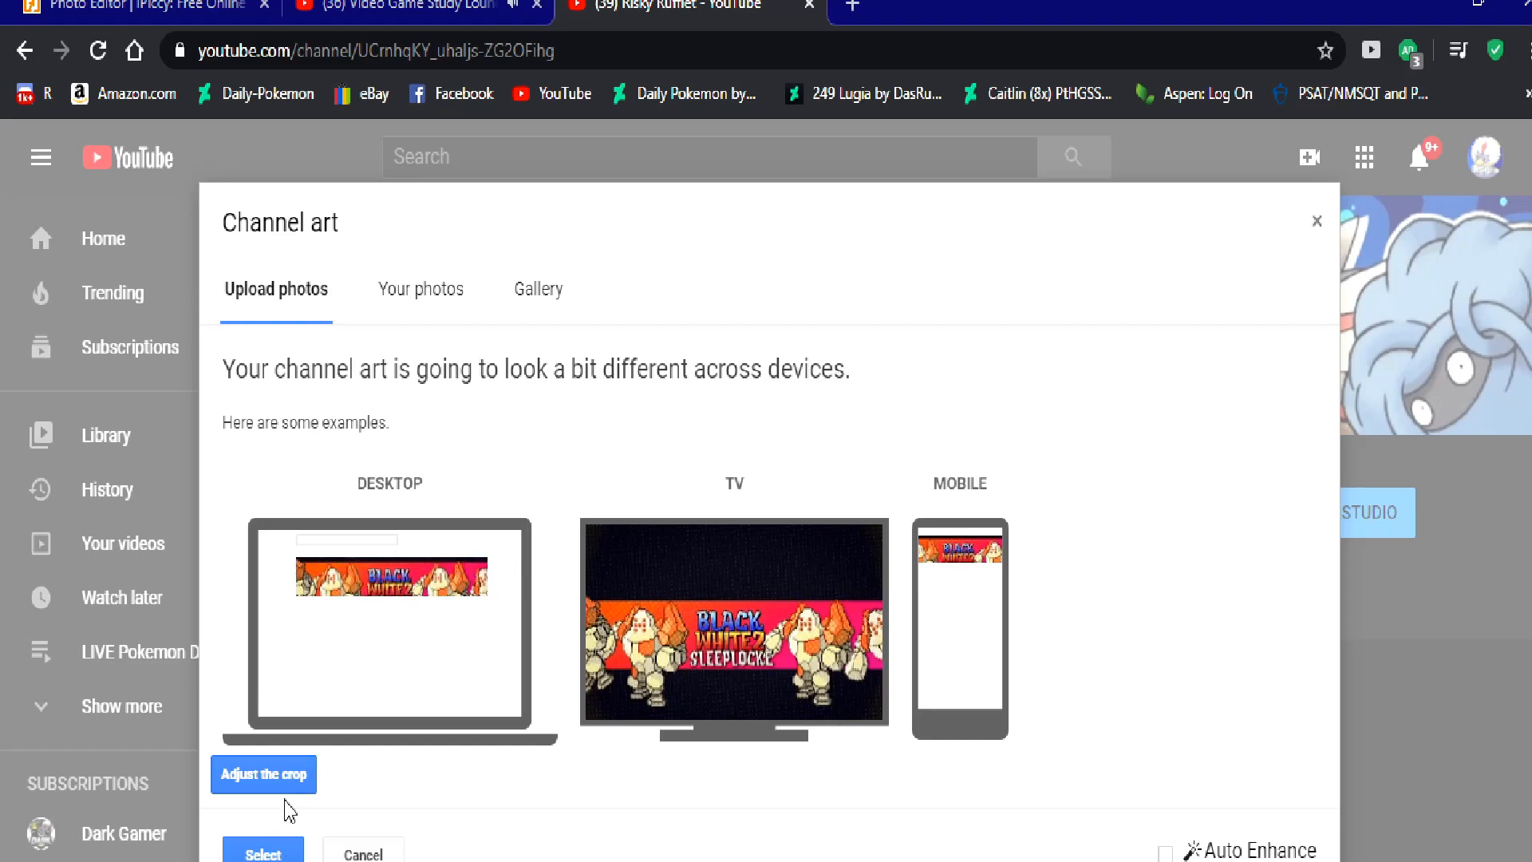
Step: Shrink the channel art's crop region to leave out the black strip above the banner and preview it on devices
{"action": "left_click", "coordinate": [293, 776]}
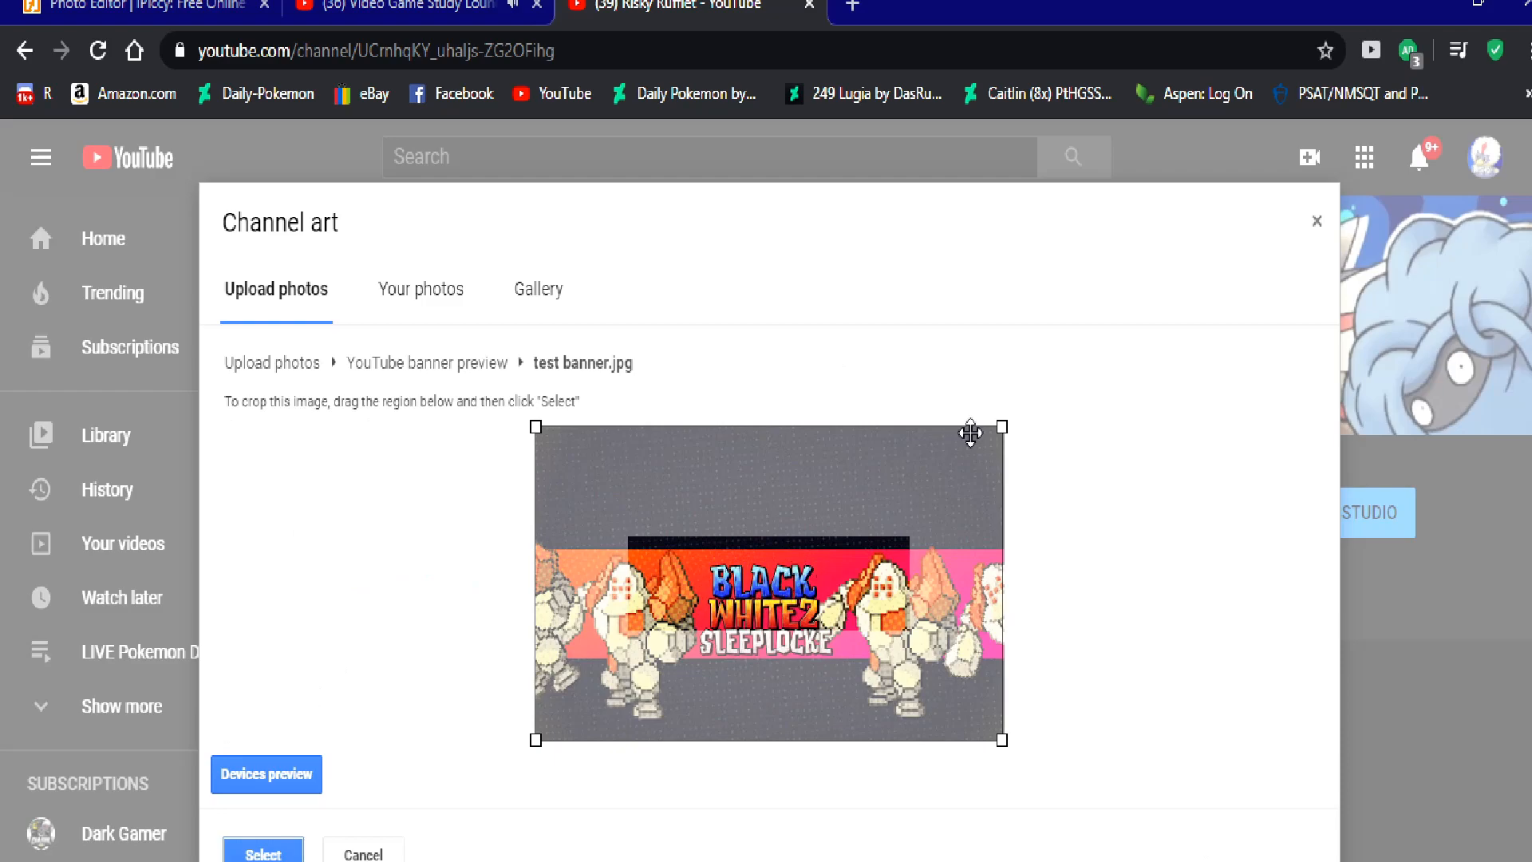
{"action": "left_click_drag", "start_coordinate": [1000, 428], "coordinate": [943, 434]}
{"action": "left_click_drag", "start_coordinate": [866, 526], "coordinate": [887, 576]}
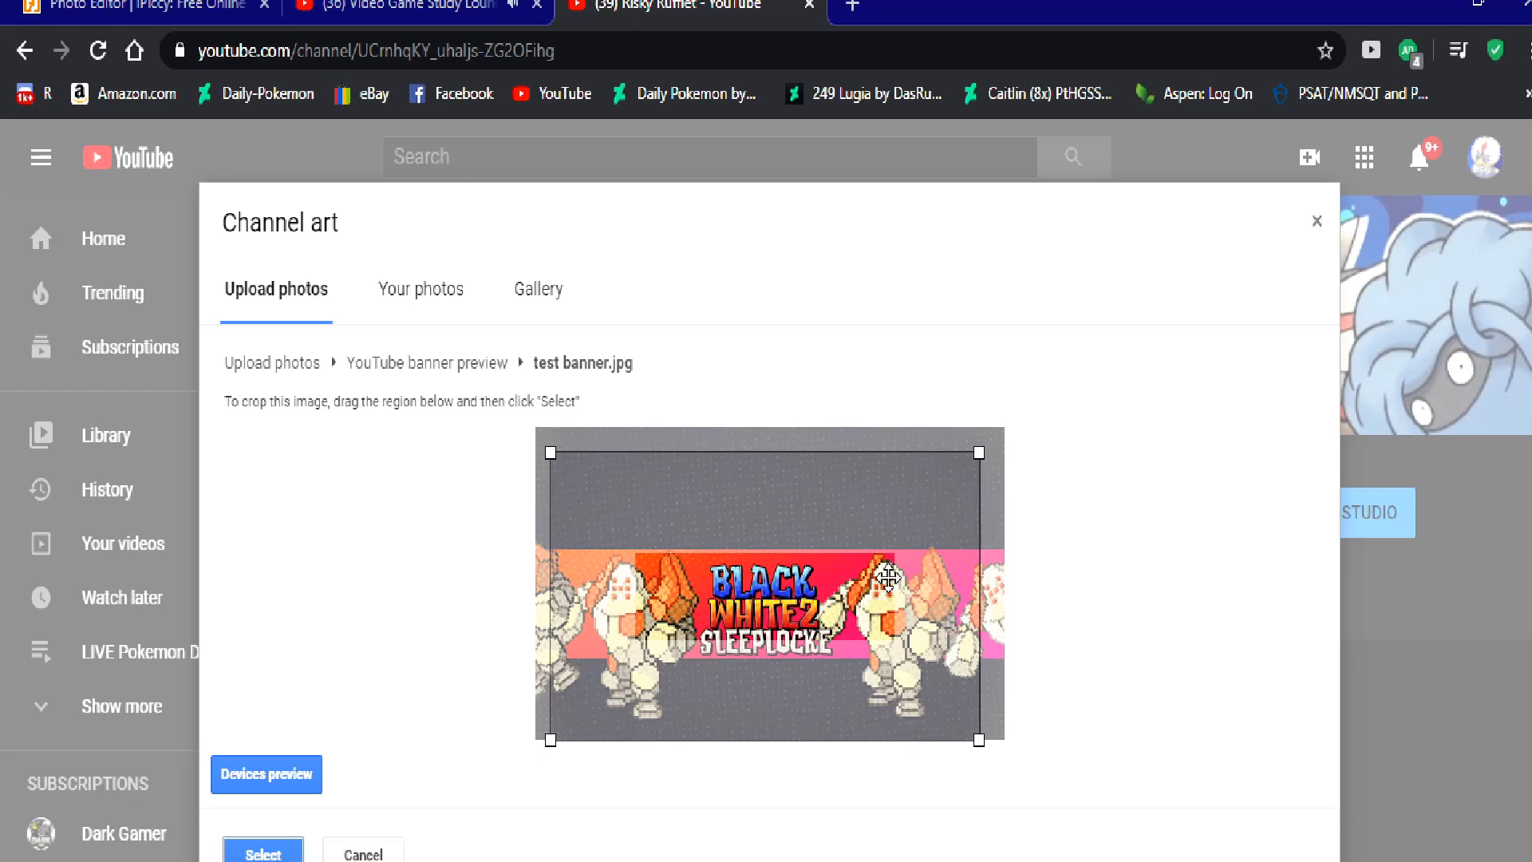
{"action": "left_click", "coordinate": [292, 773]}
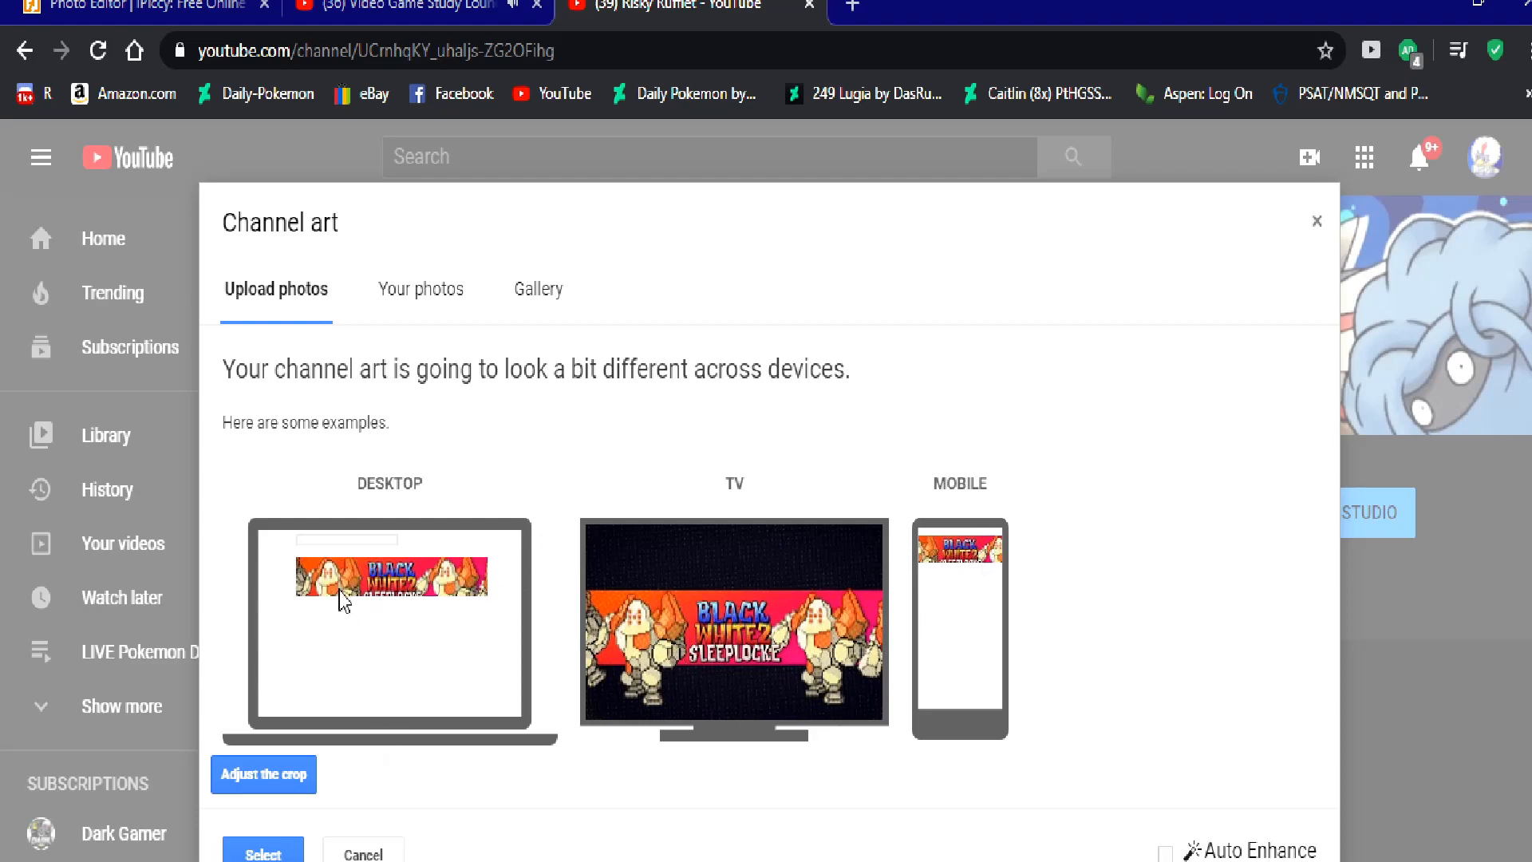
Step: Enlarge the crop region back to the full image, preview it on devices, and cancel the channel art change
{"action": "left_click", "coordinate": [252, 780]}
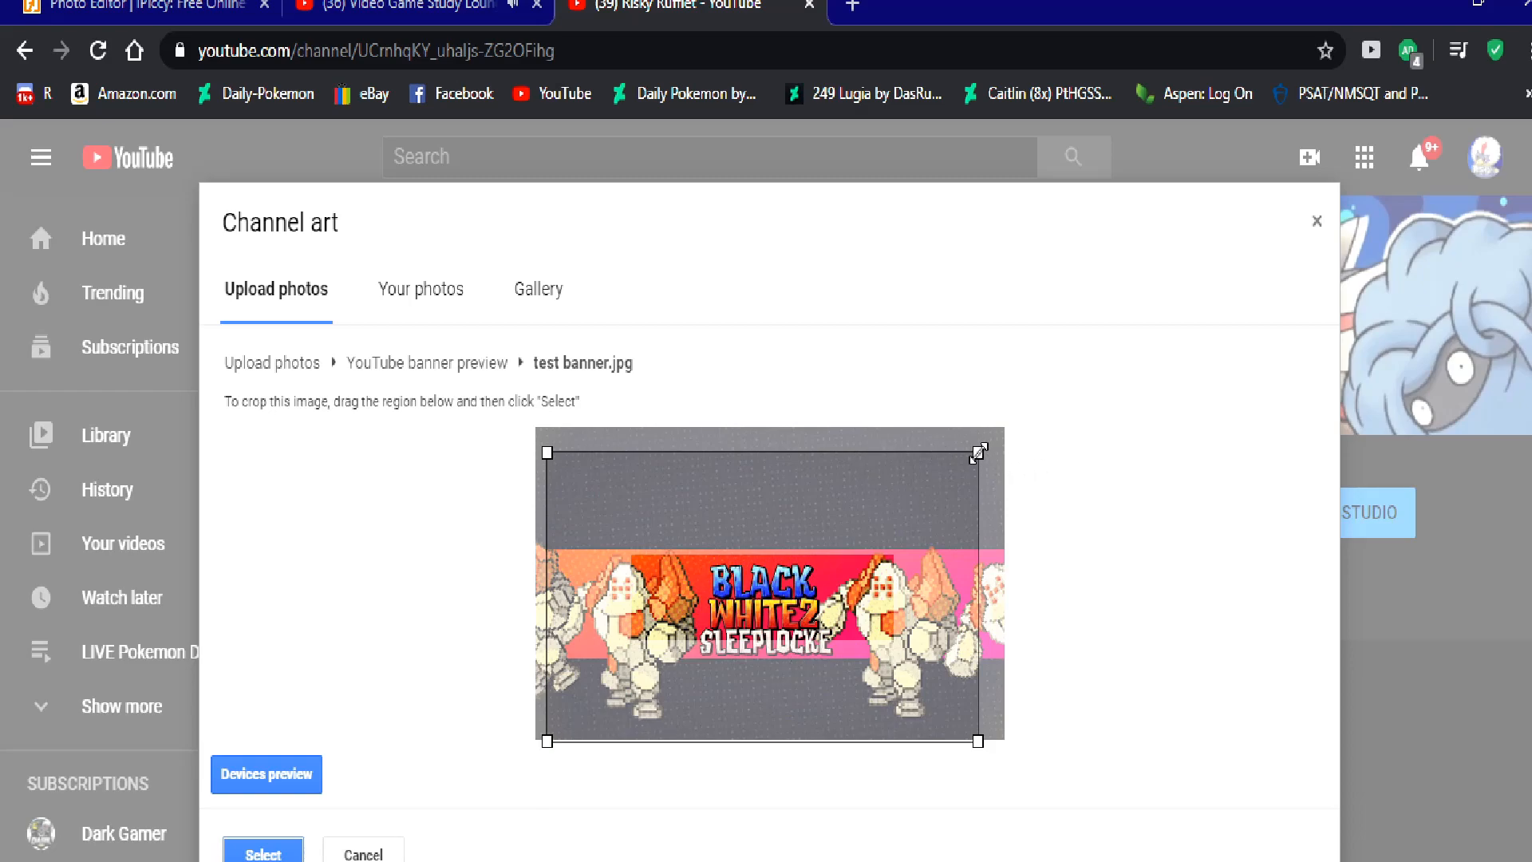
{"action": "left_click_drag", "start_coordinate": [977, 452], "coordinate": [1105, 327]}
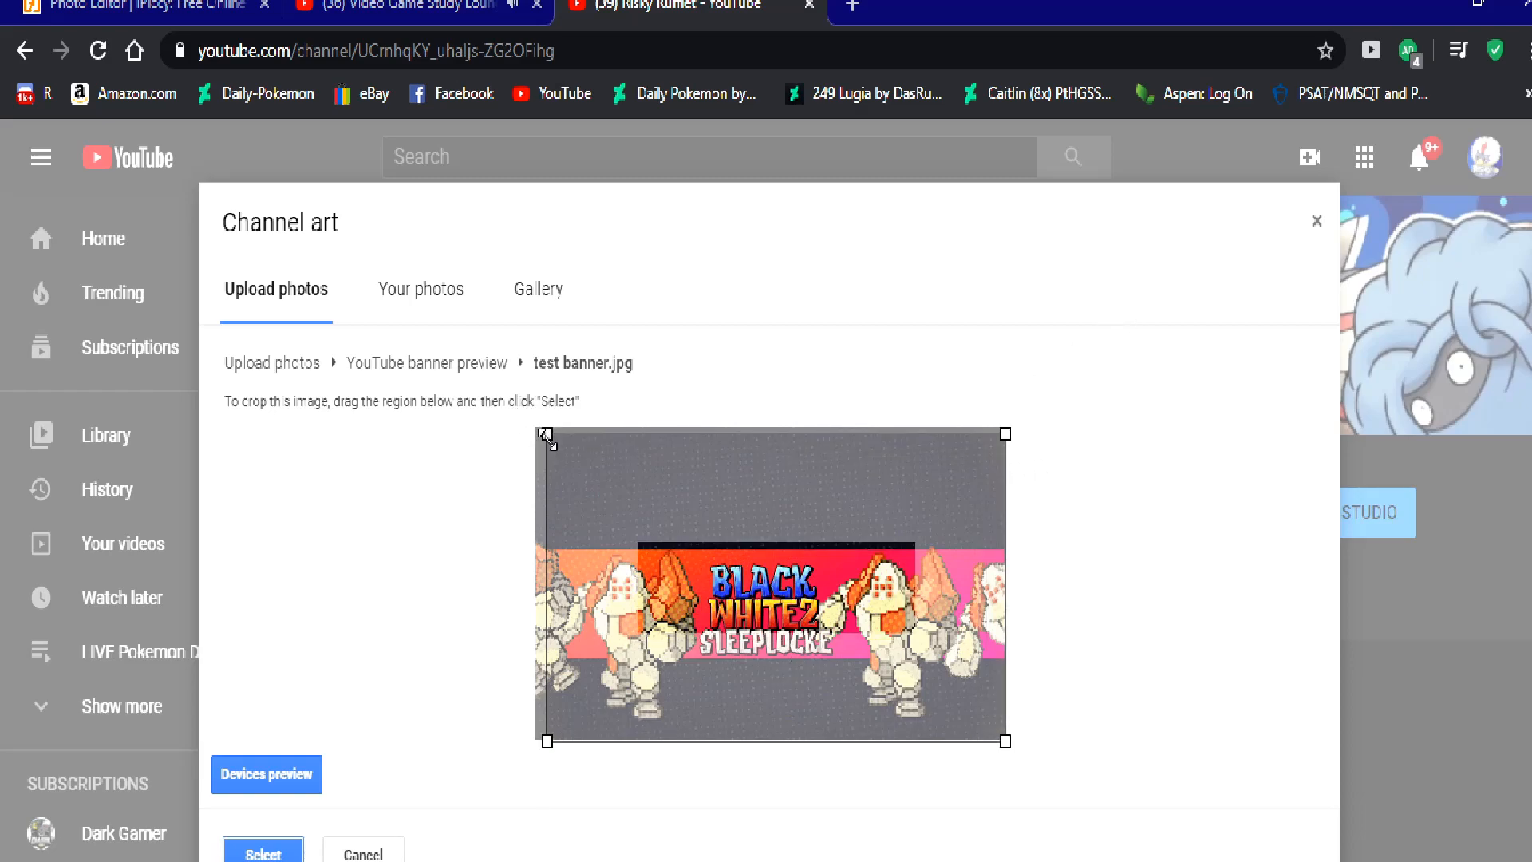
{"action": "left_click_drag", "start_coordinate": [545, 435], "coordinate": [495, 439]}
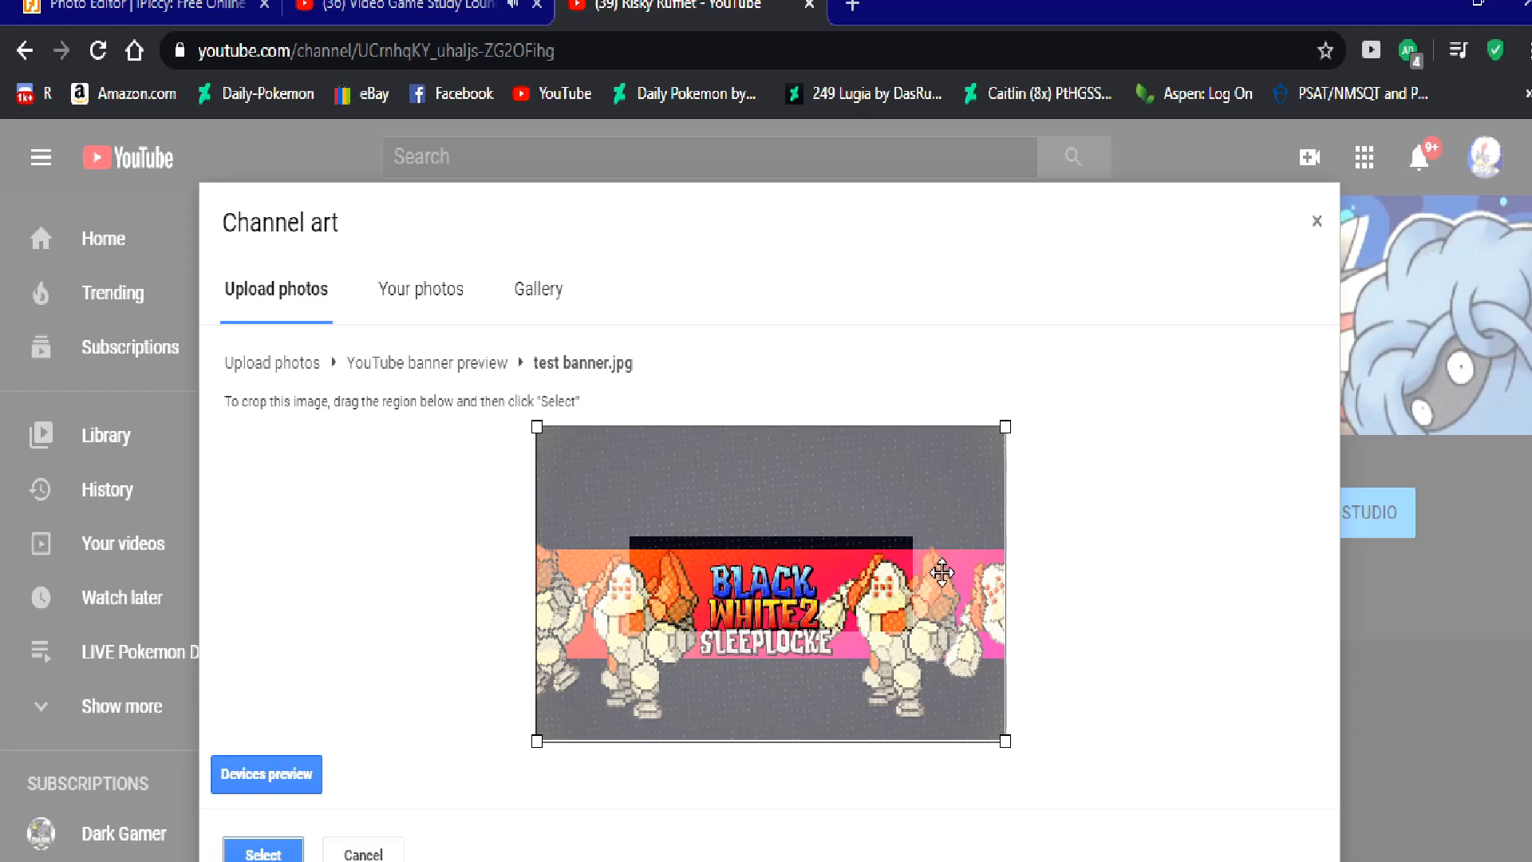
{"action": "left_click", "coordinate": [289, 772]}
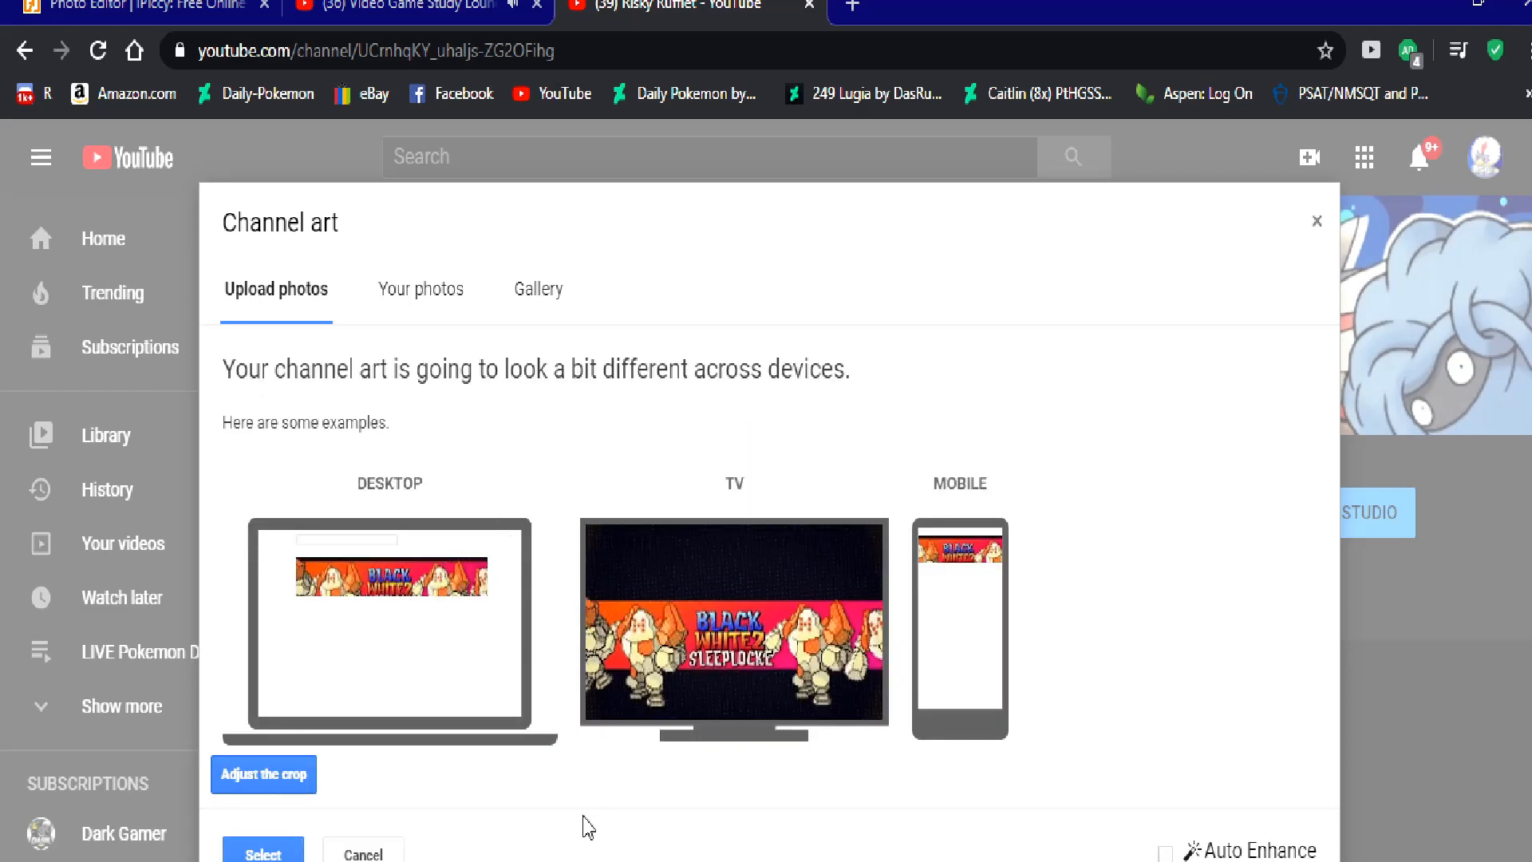
{"action": "left_click", "coordinate": [369, 853]}
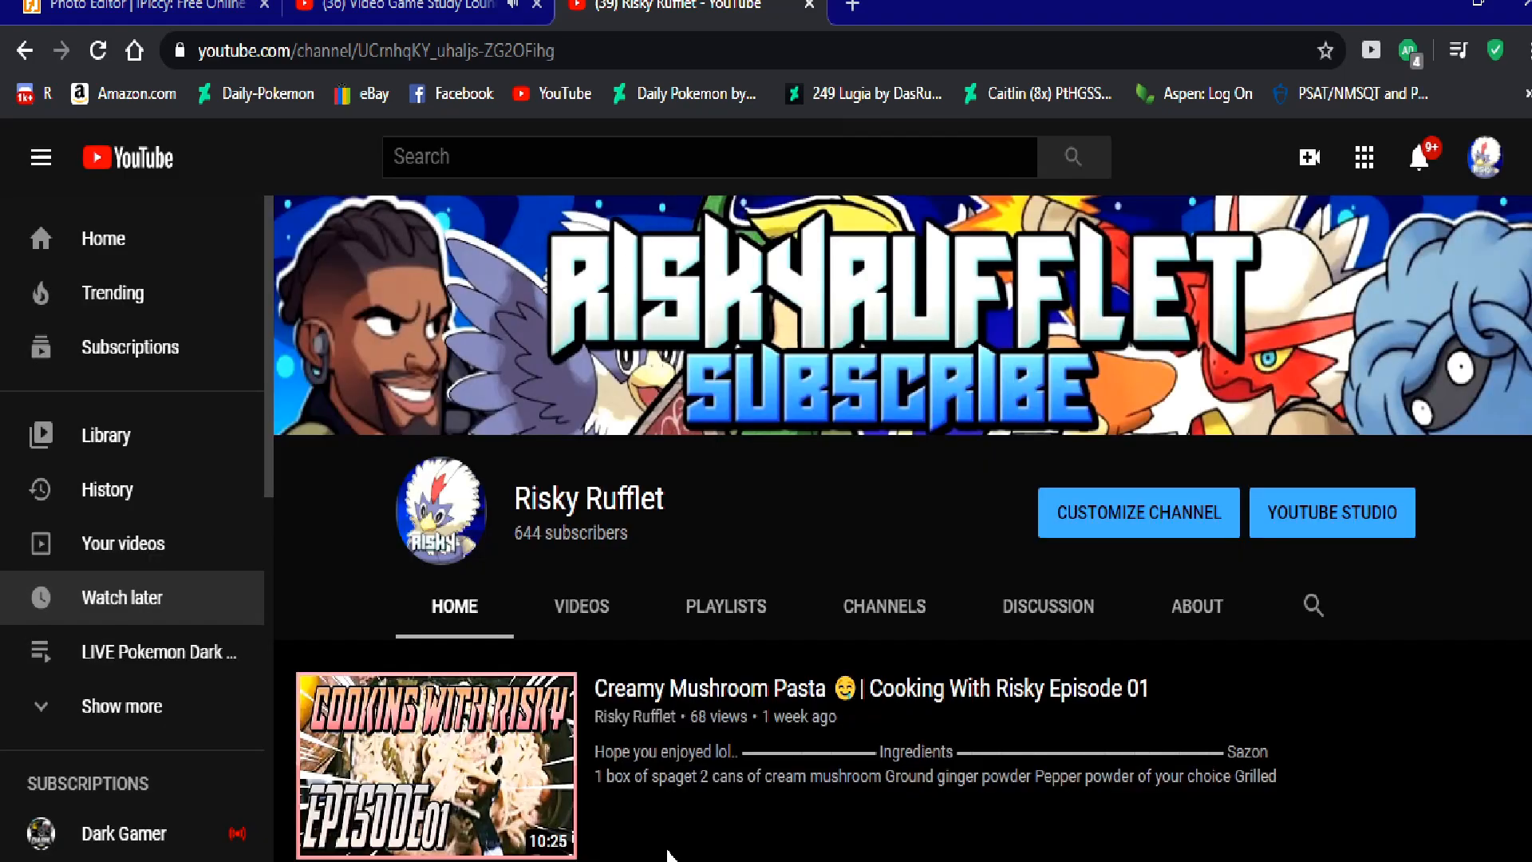